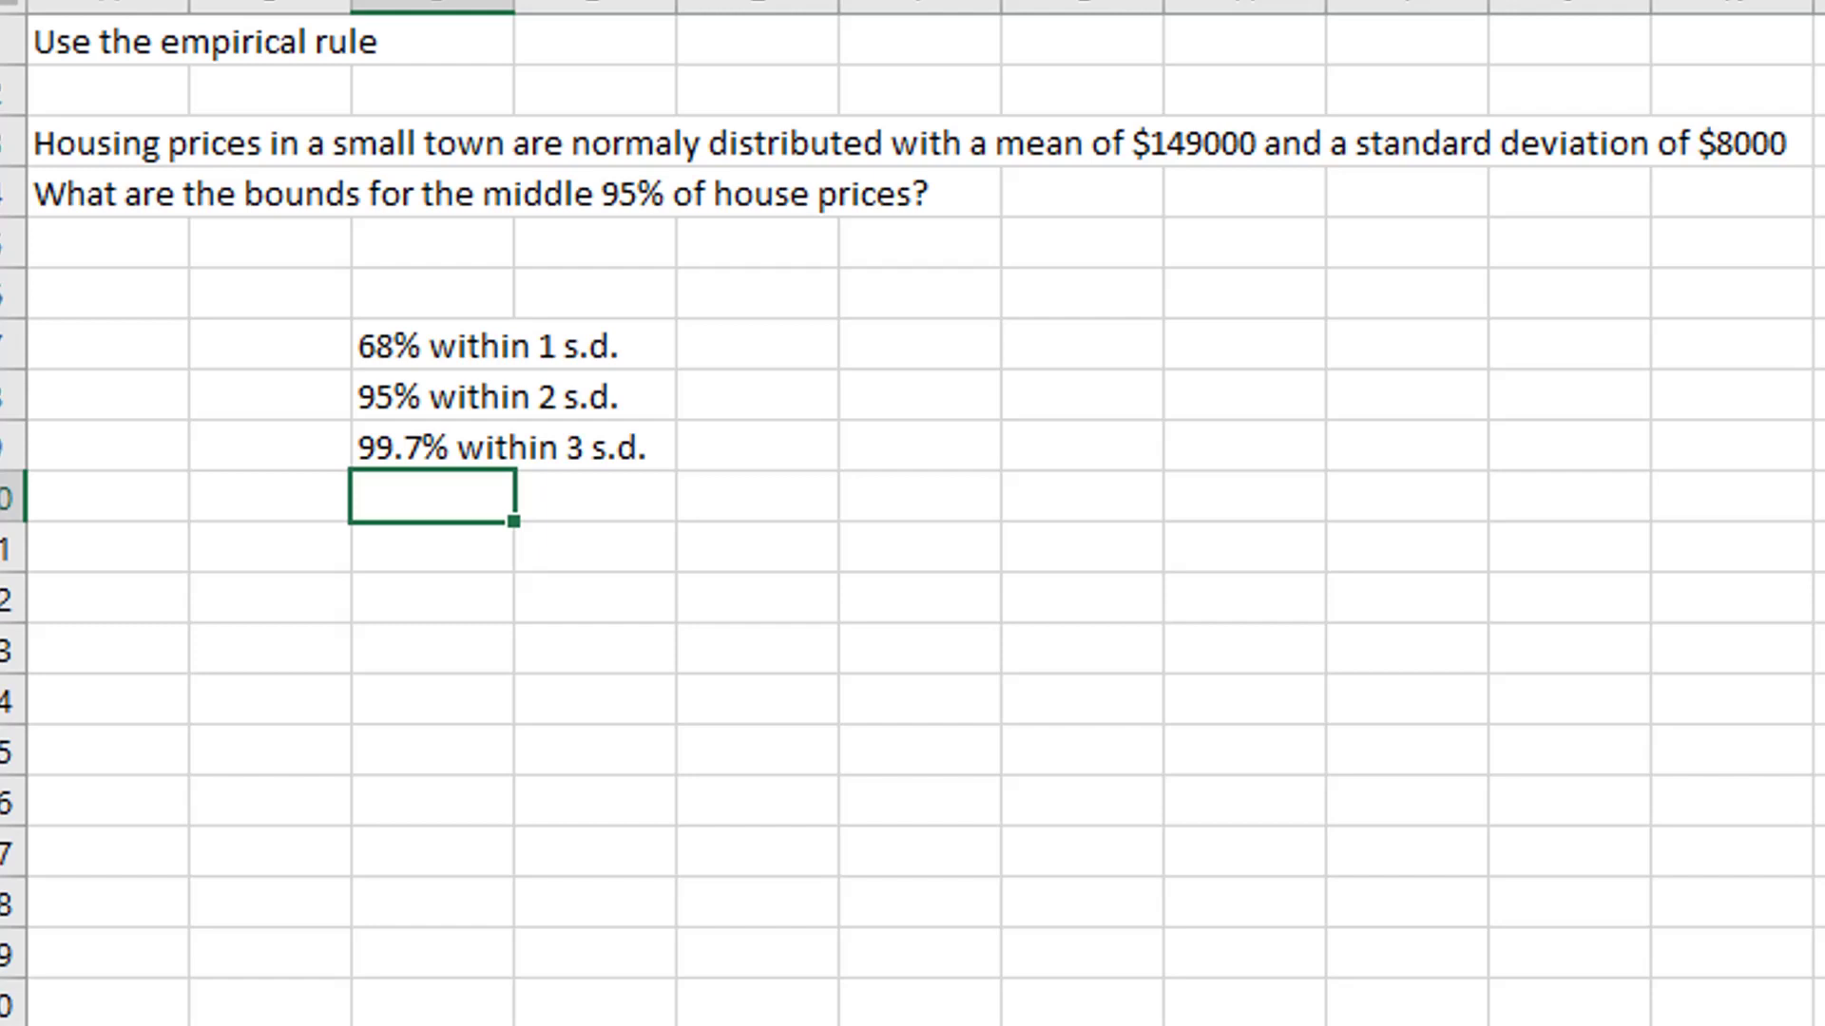
Step: Move to the cell beside the 95%-within-2-s.d. empirical-rule line
key(Right)
key(Up)
key(Up)
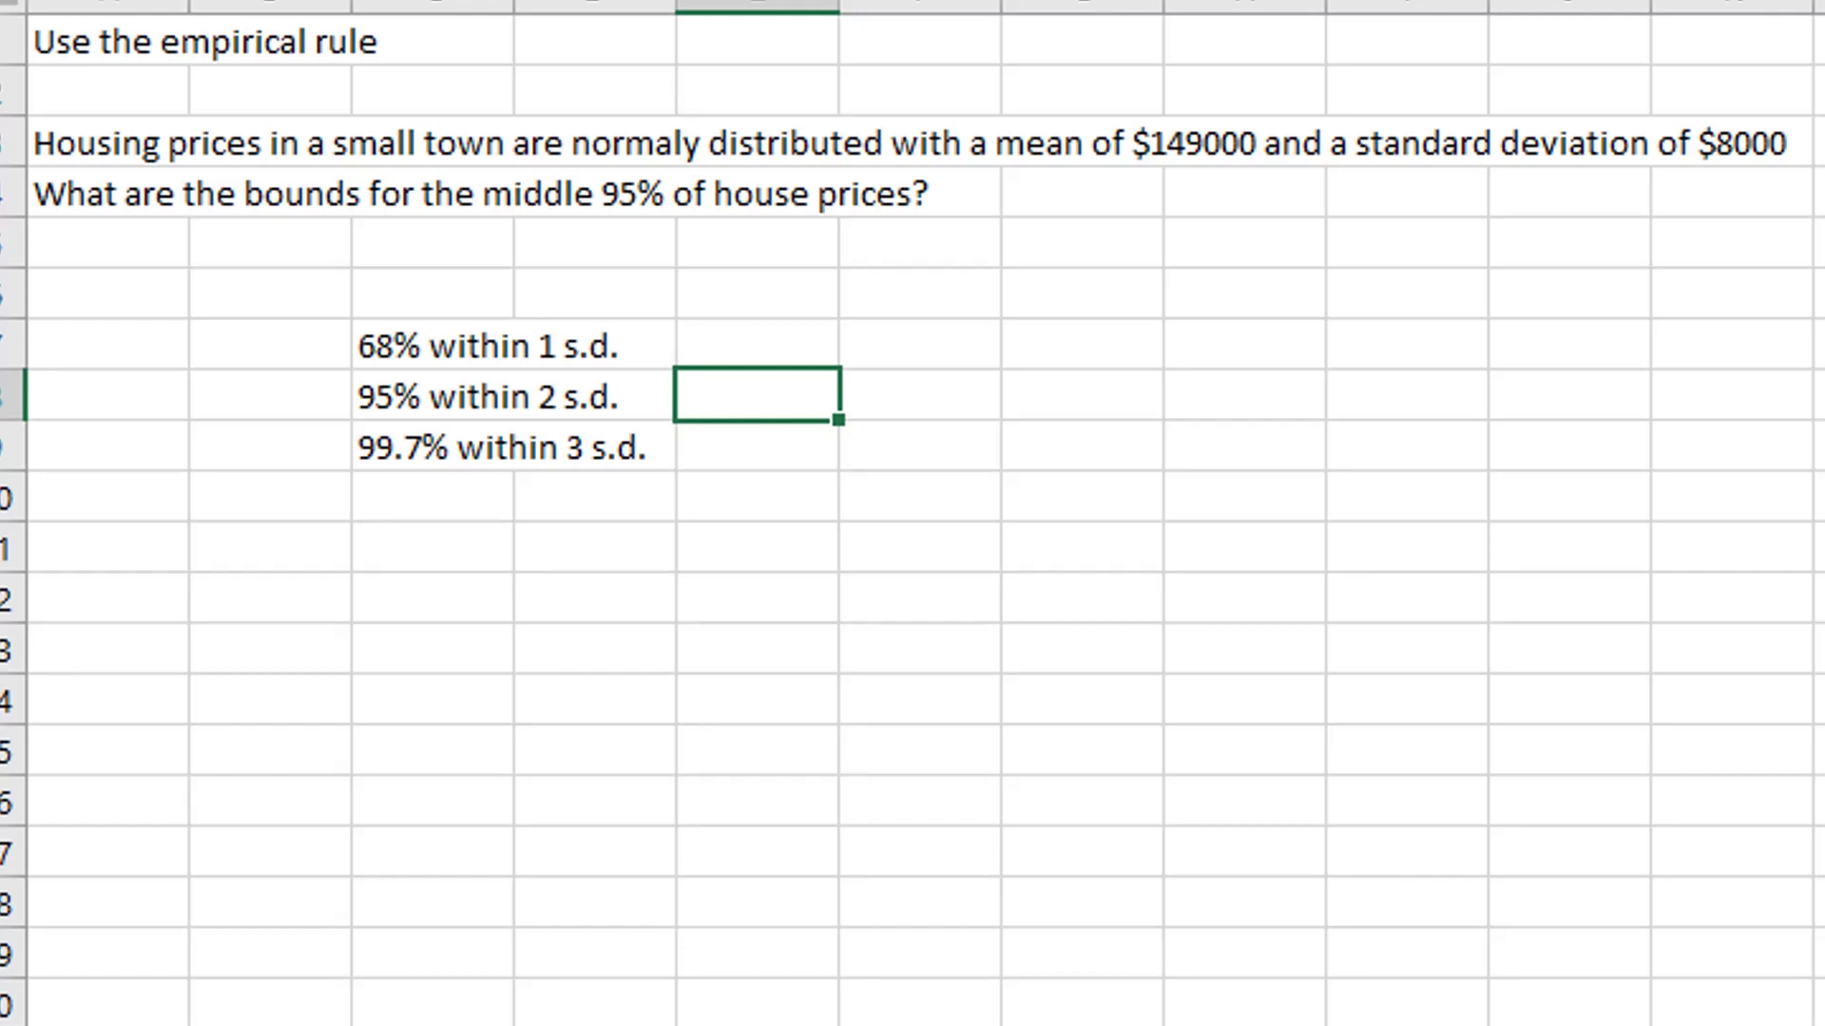
Step: Add the labels 'mean' and '2 sd' and enter the mean value 149000
key(Up)
key(Right)
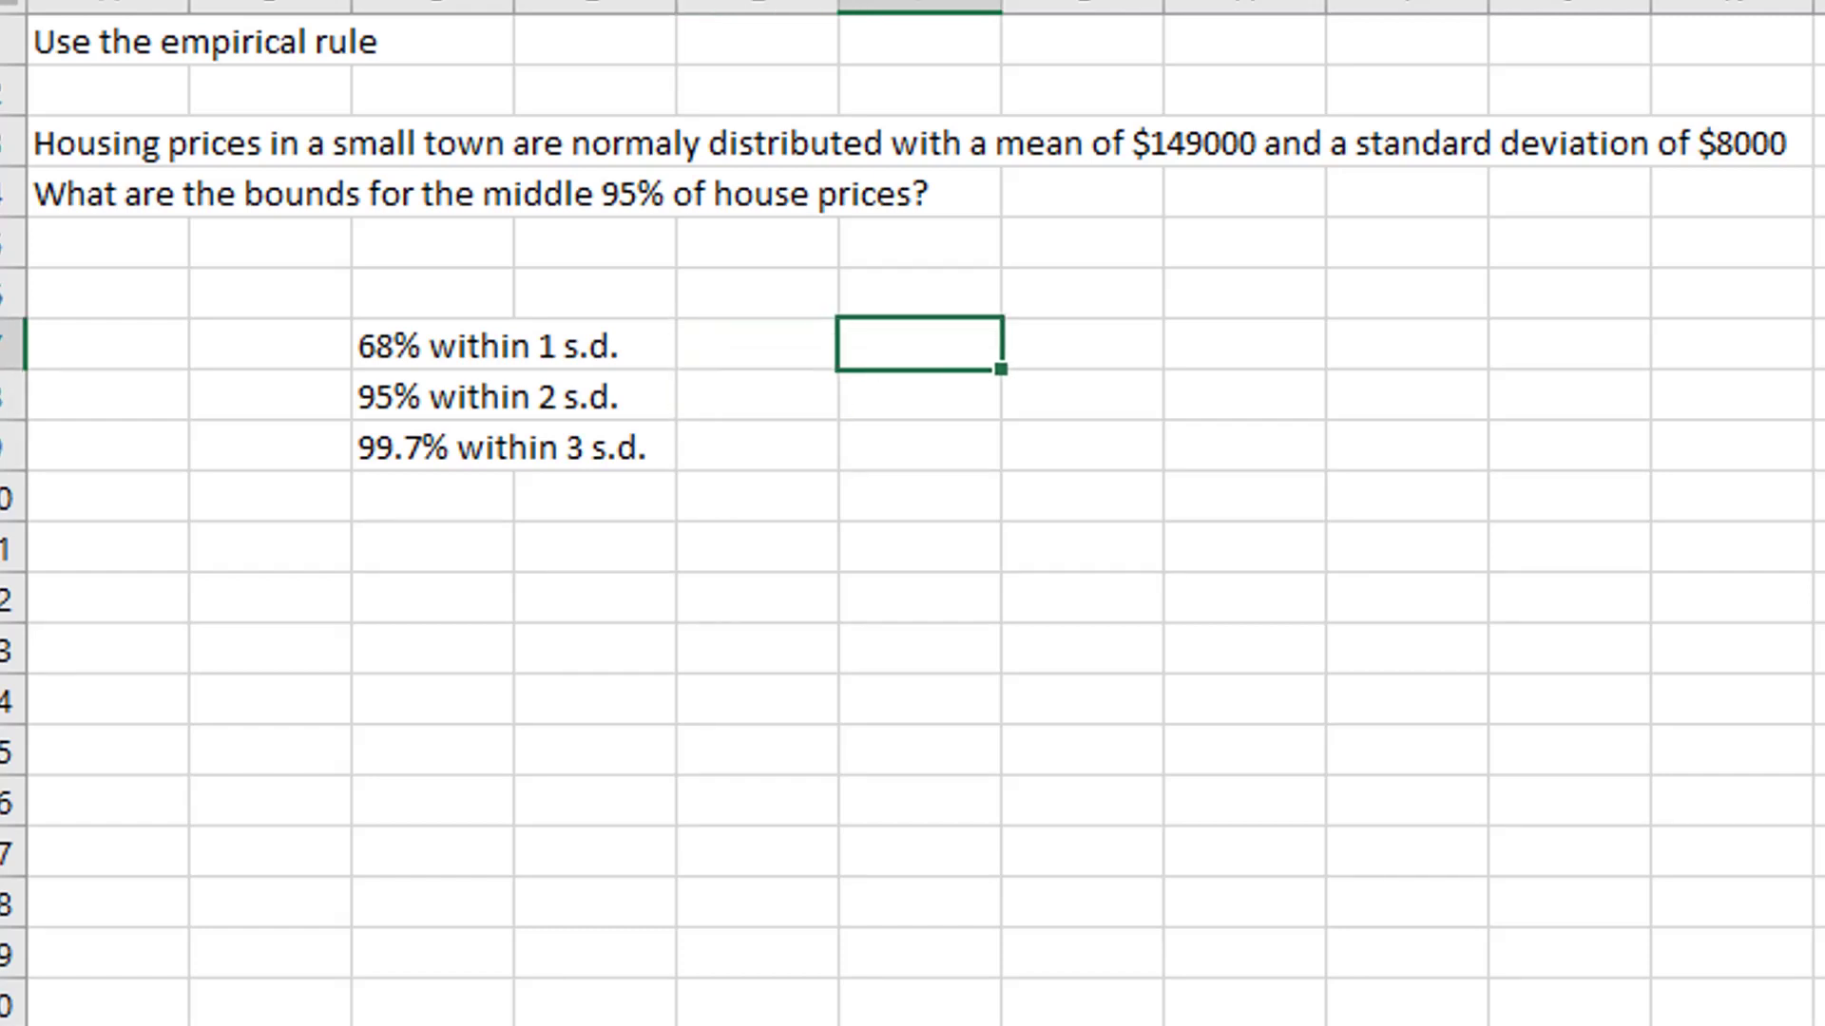
text(mean)
key(Return)
text(2 d)
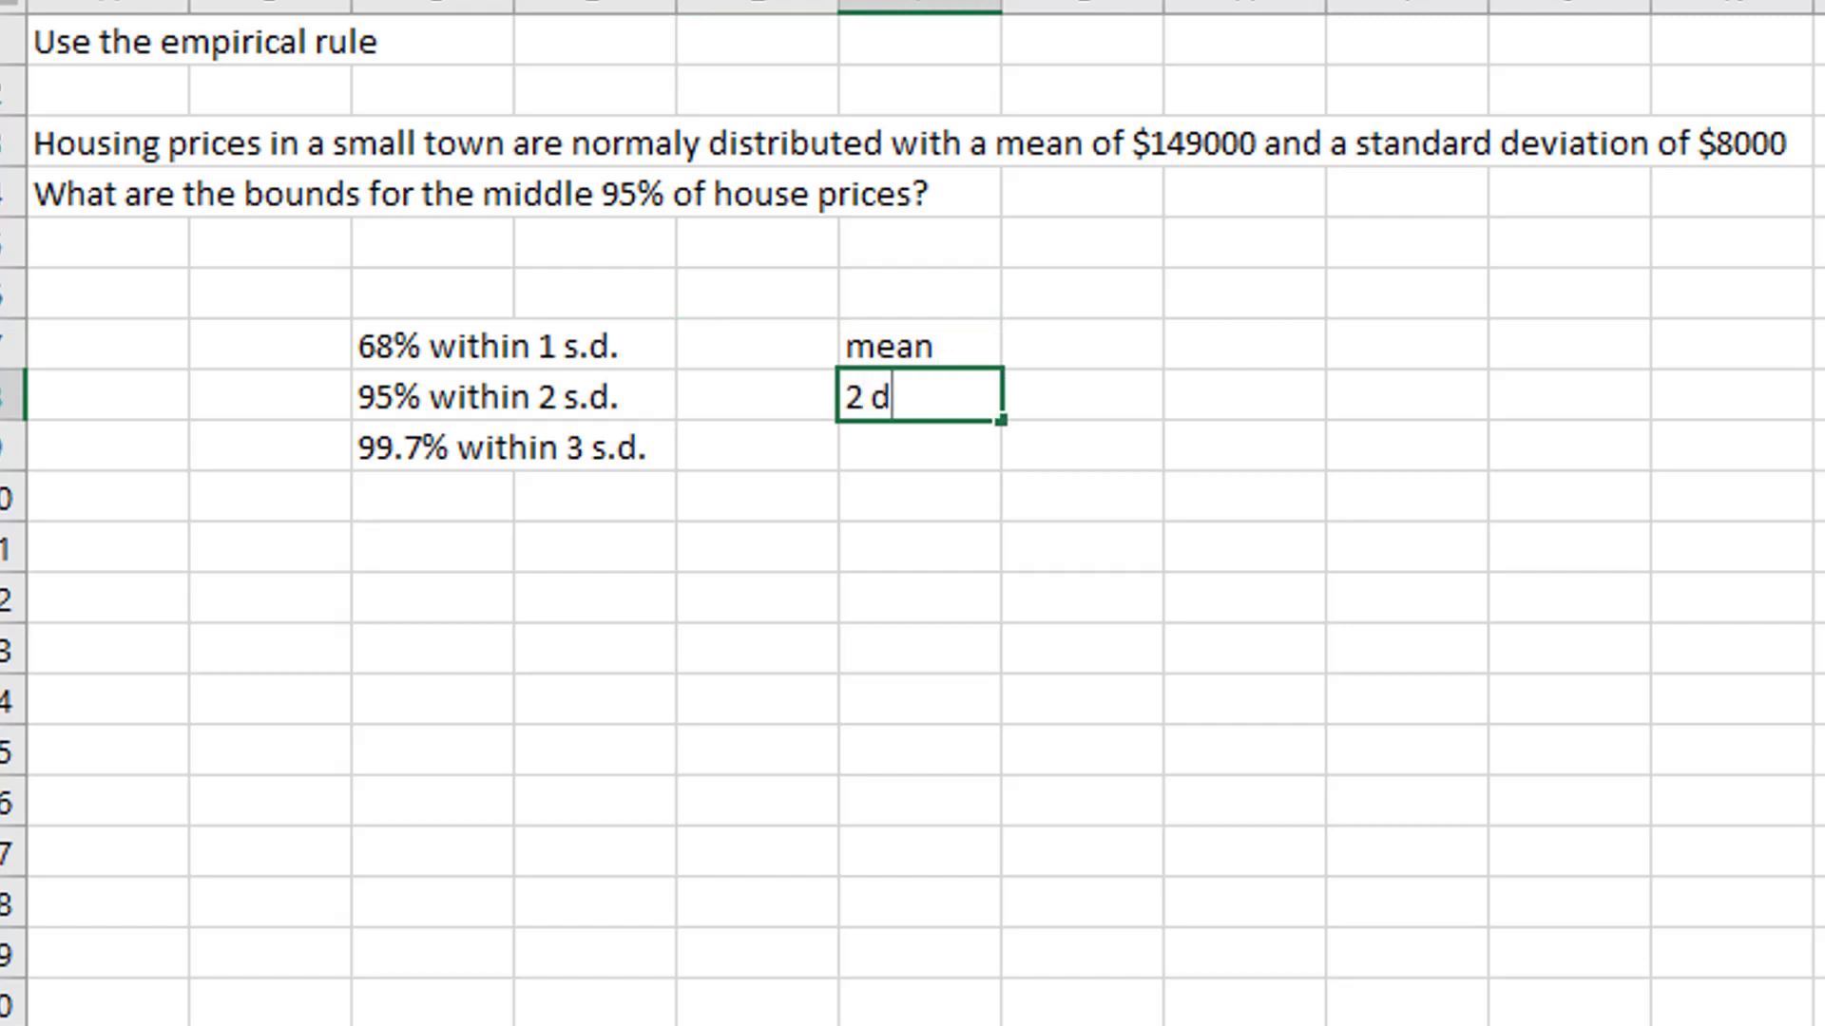
key(BackSpace)
text(sd)
key(Right)
key(Up)
text(149000)
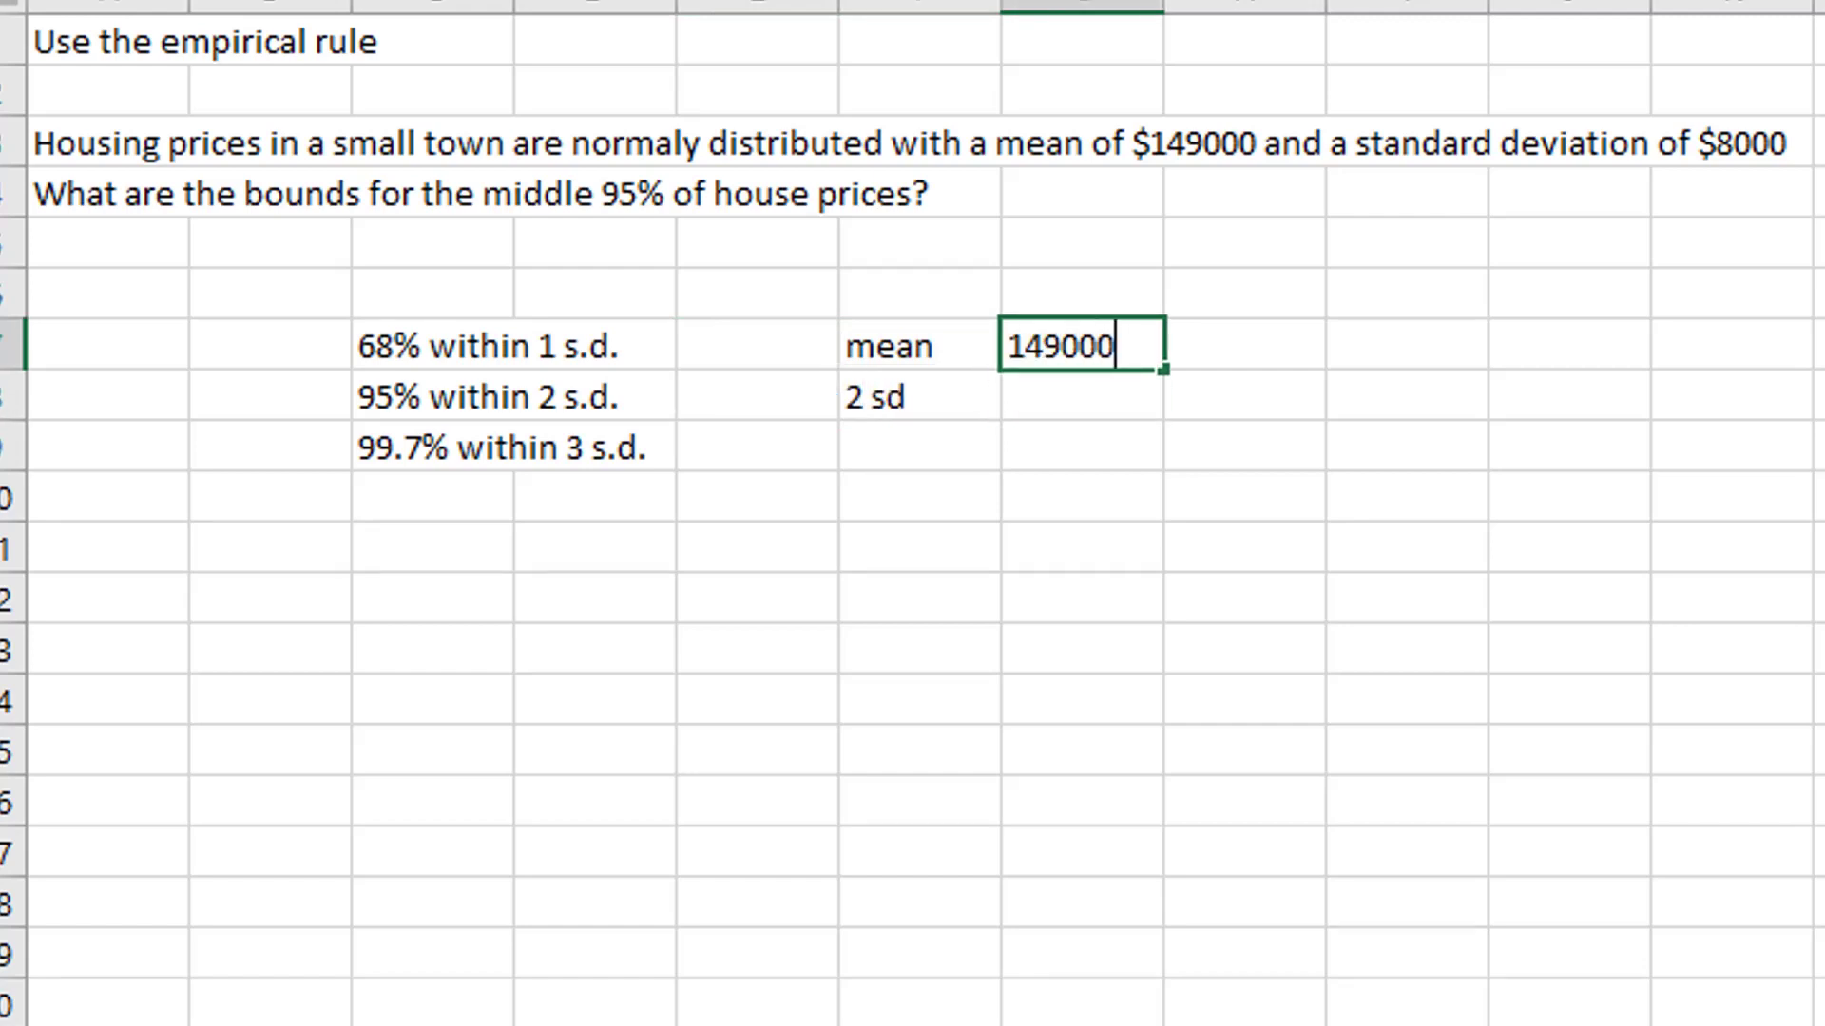
key(Return)
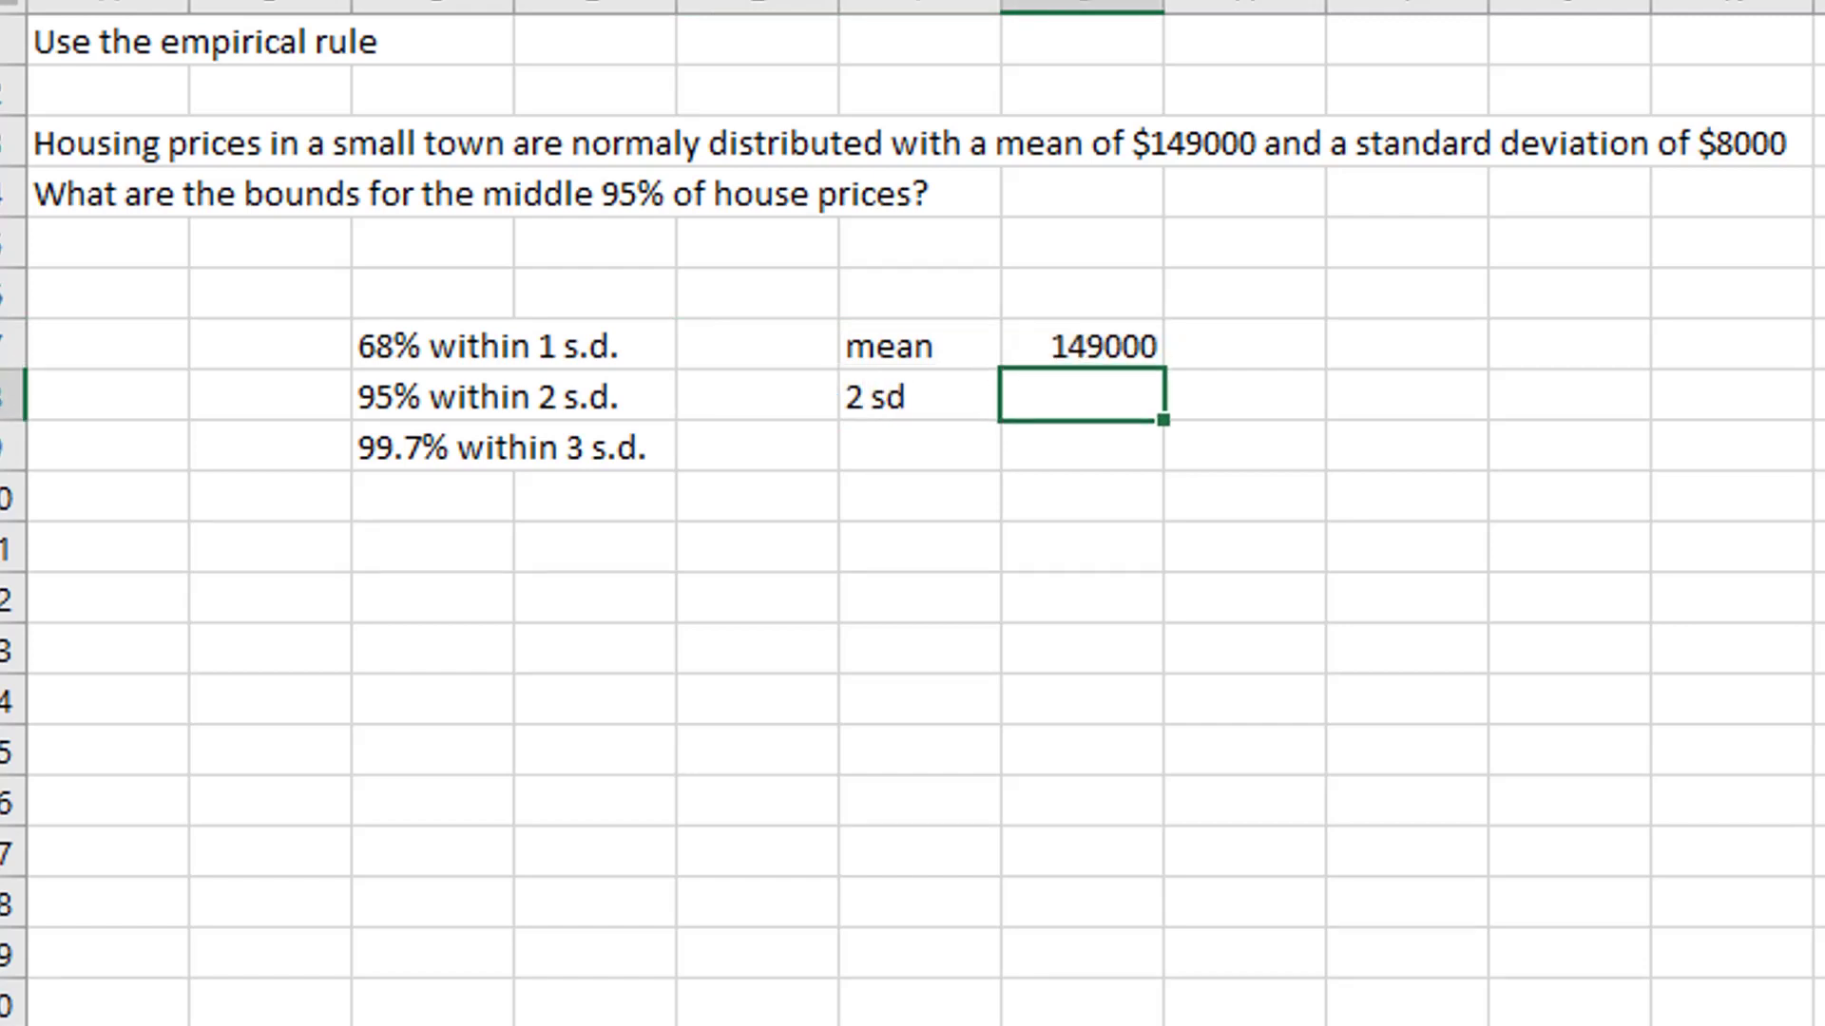
Step: Enter 2 sd as =8000*2 (16000) and add the 'ub' and 'lb' labels
text(+)
key(BackSpace)
text(=8000*2)
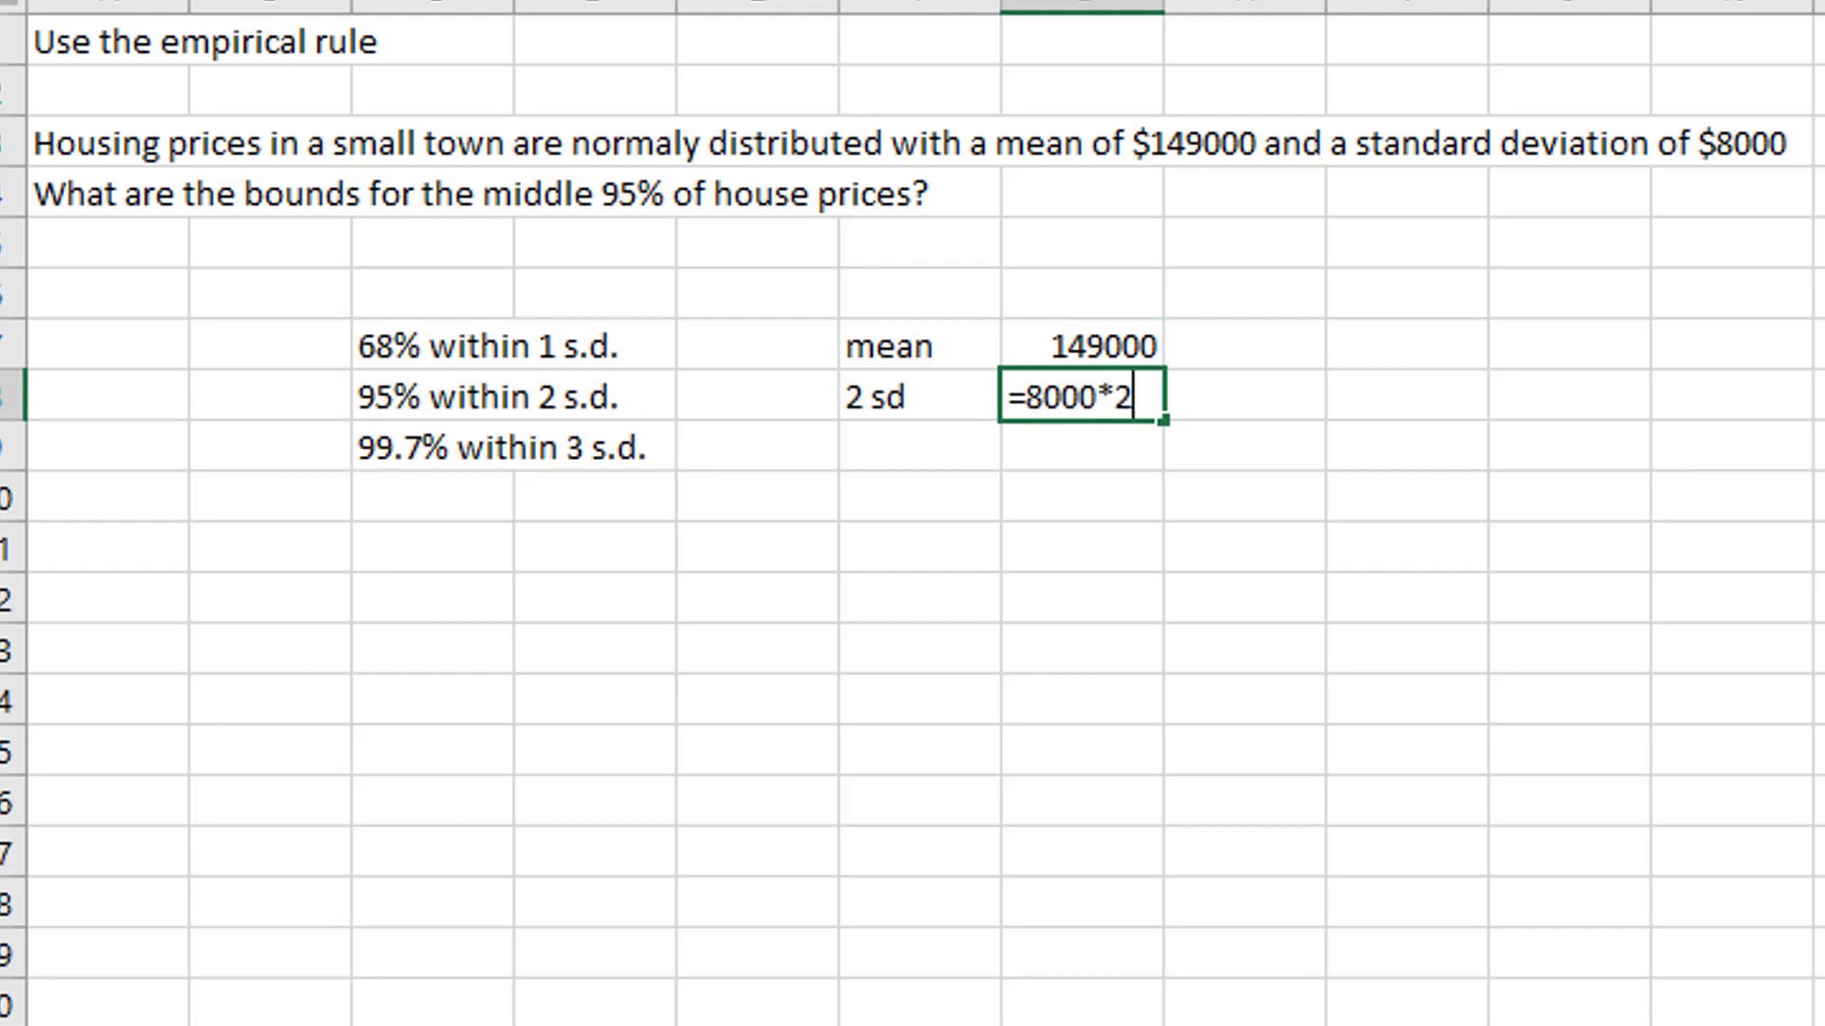
key(Return)
click(919, 497)
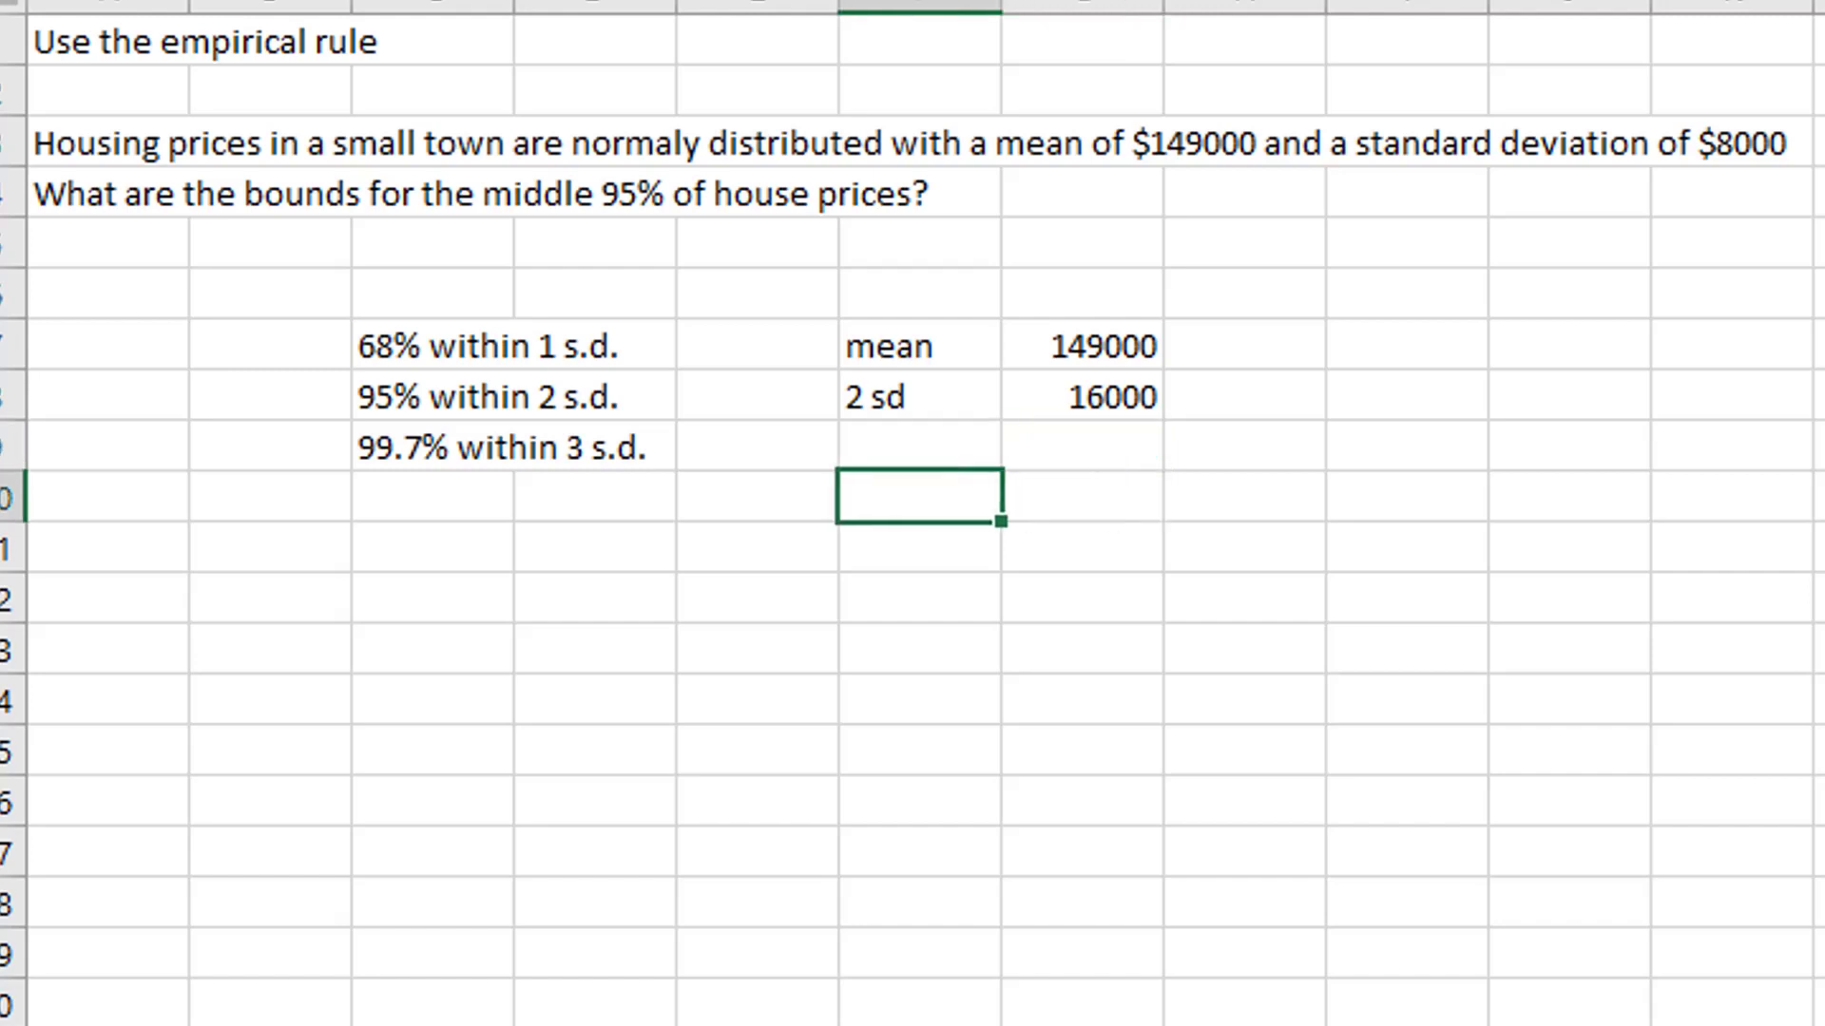
text(ub)
key(Return)
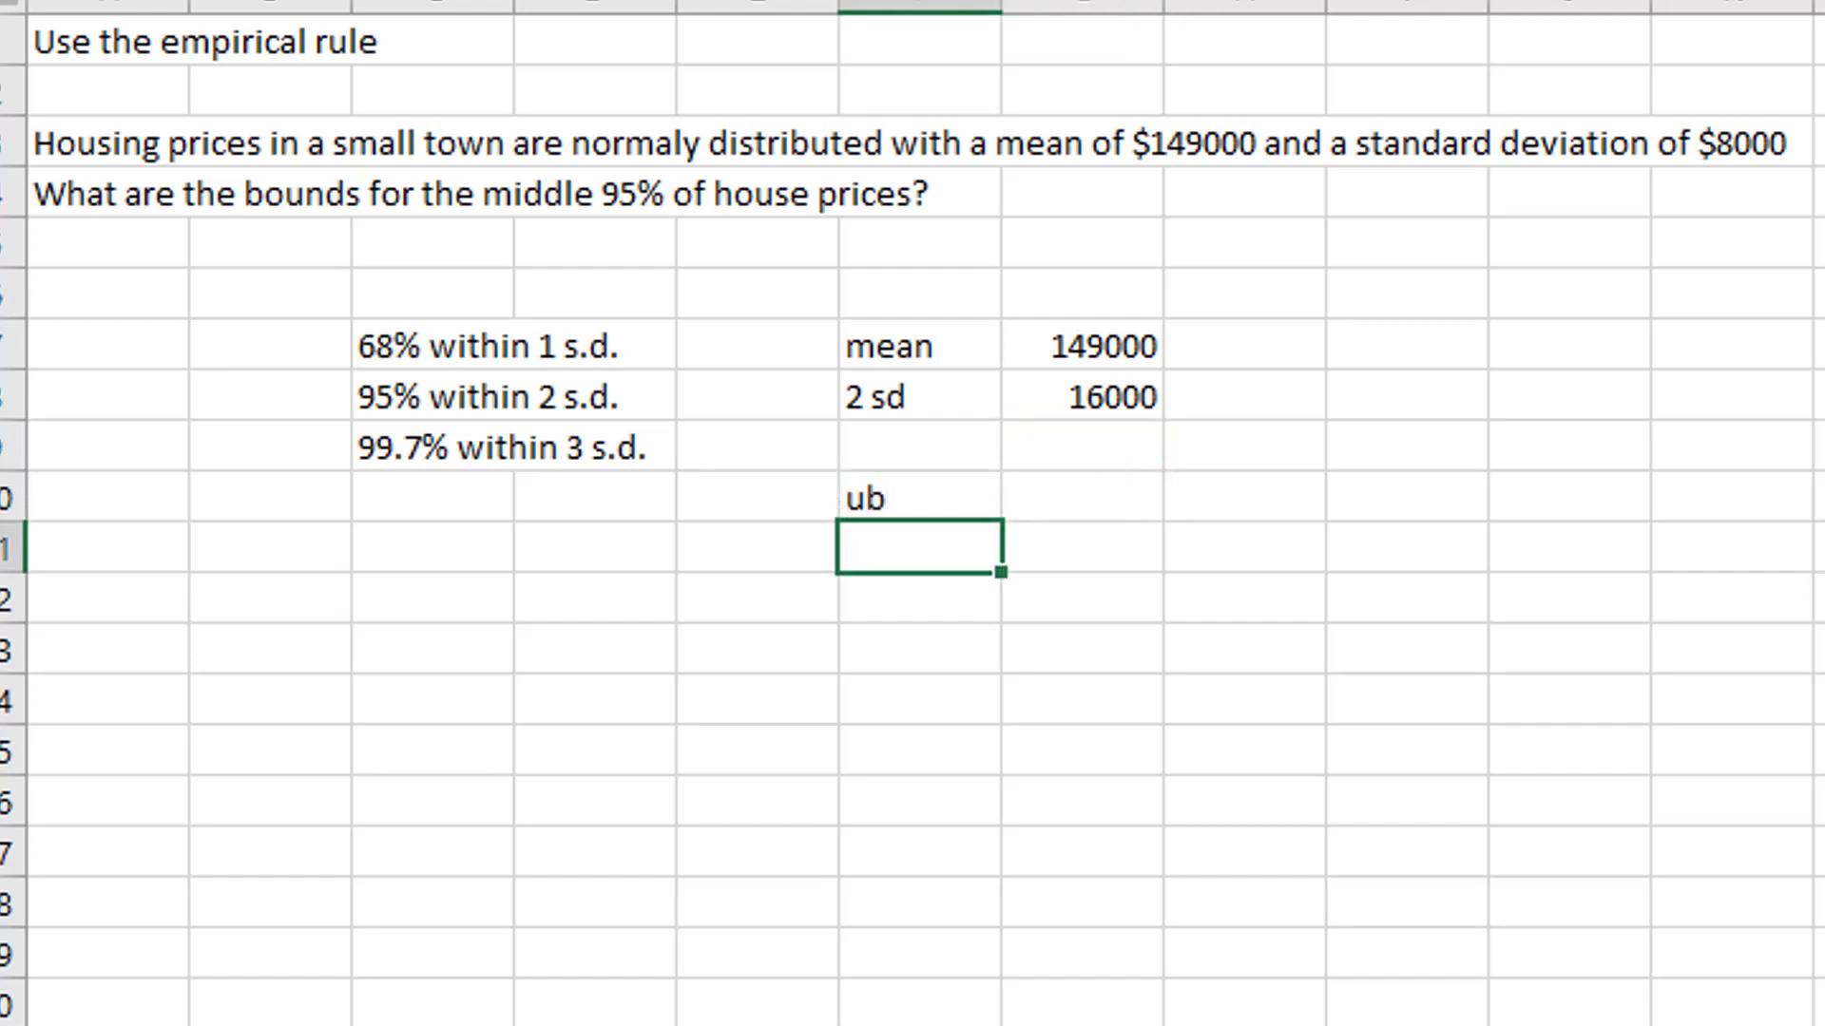
text(lb)
key(Tab)
key(Tab)
Step: Compute the upper bound in G10 as mean plus 2 sd, giving 165000
click(1082, 496)
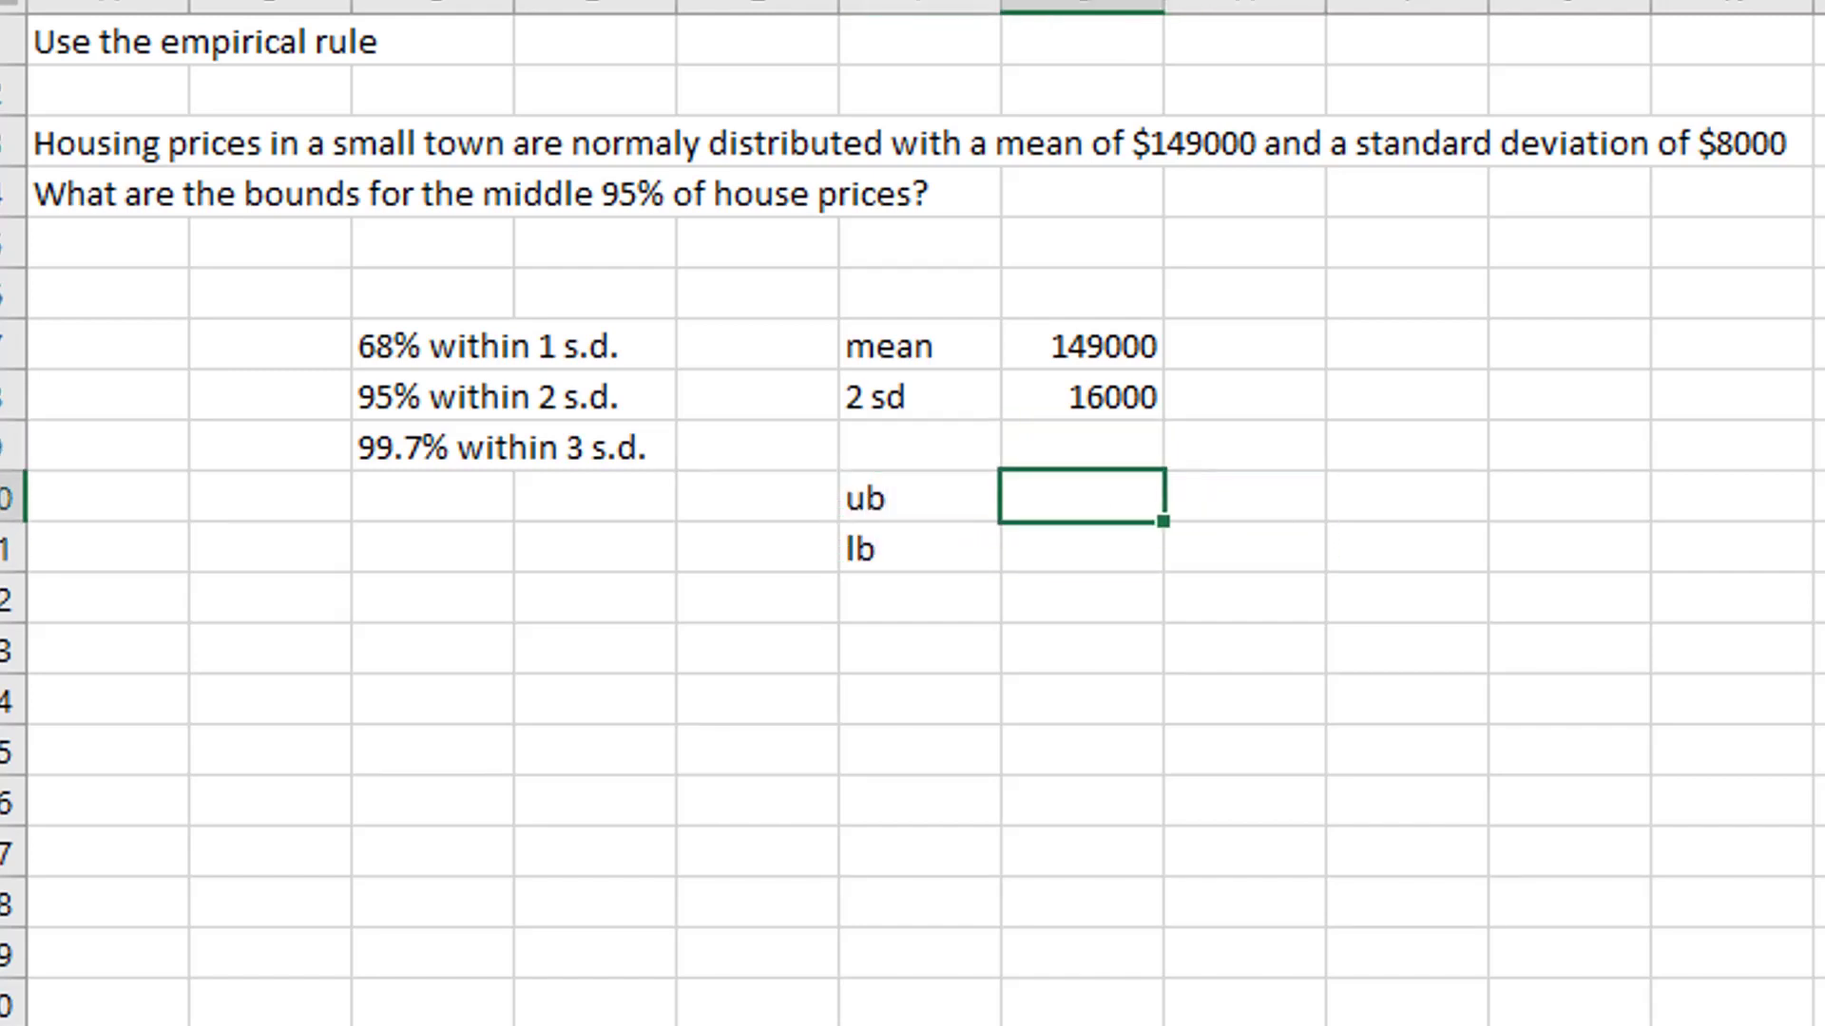
text(=)
key(Up)
key(Up)
key(Up)
text(-)
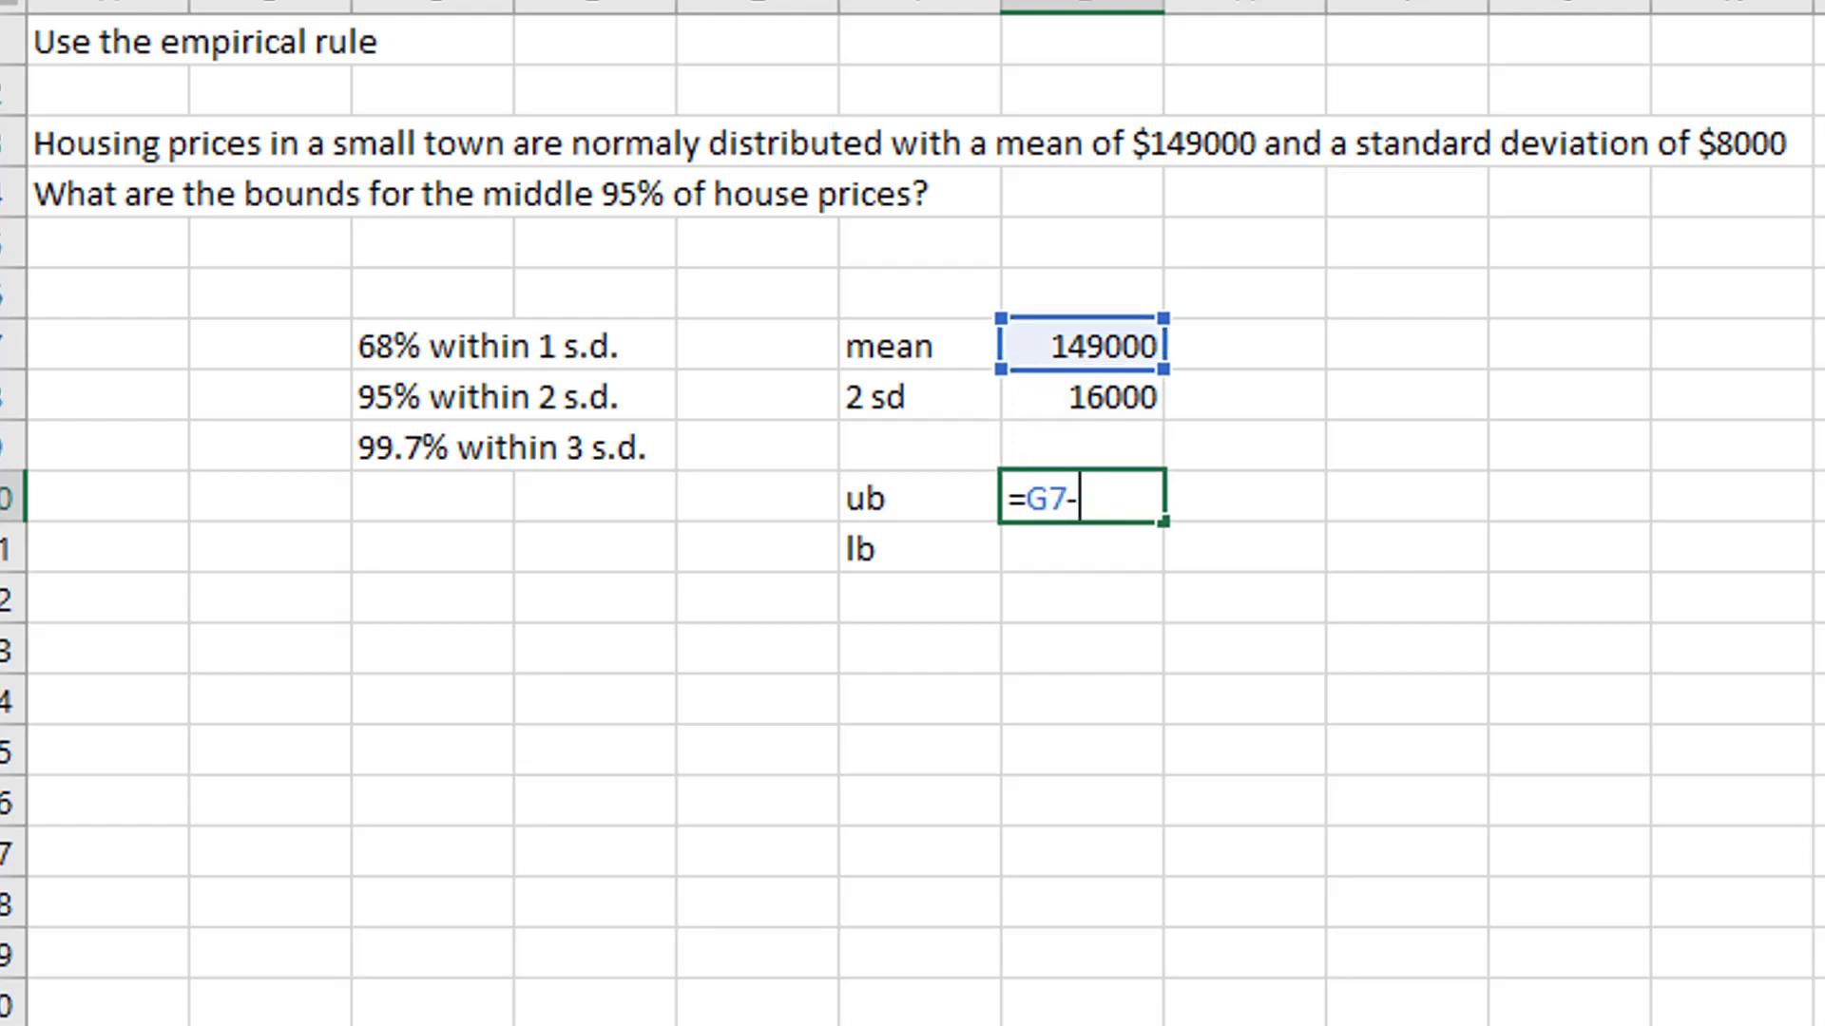
key(BackSpace)
text(+)
key(Up)
key(Up)
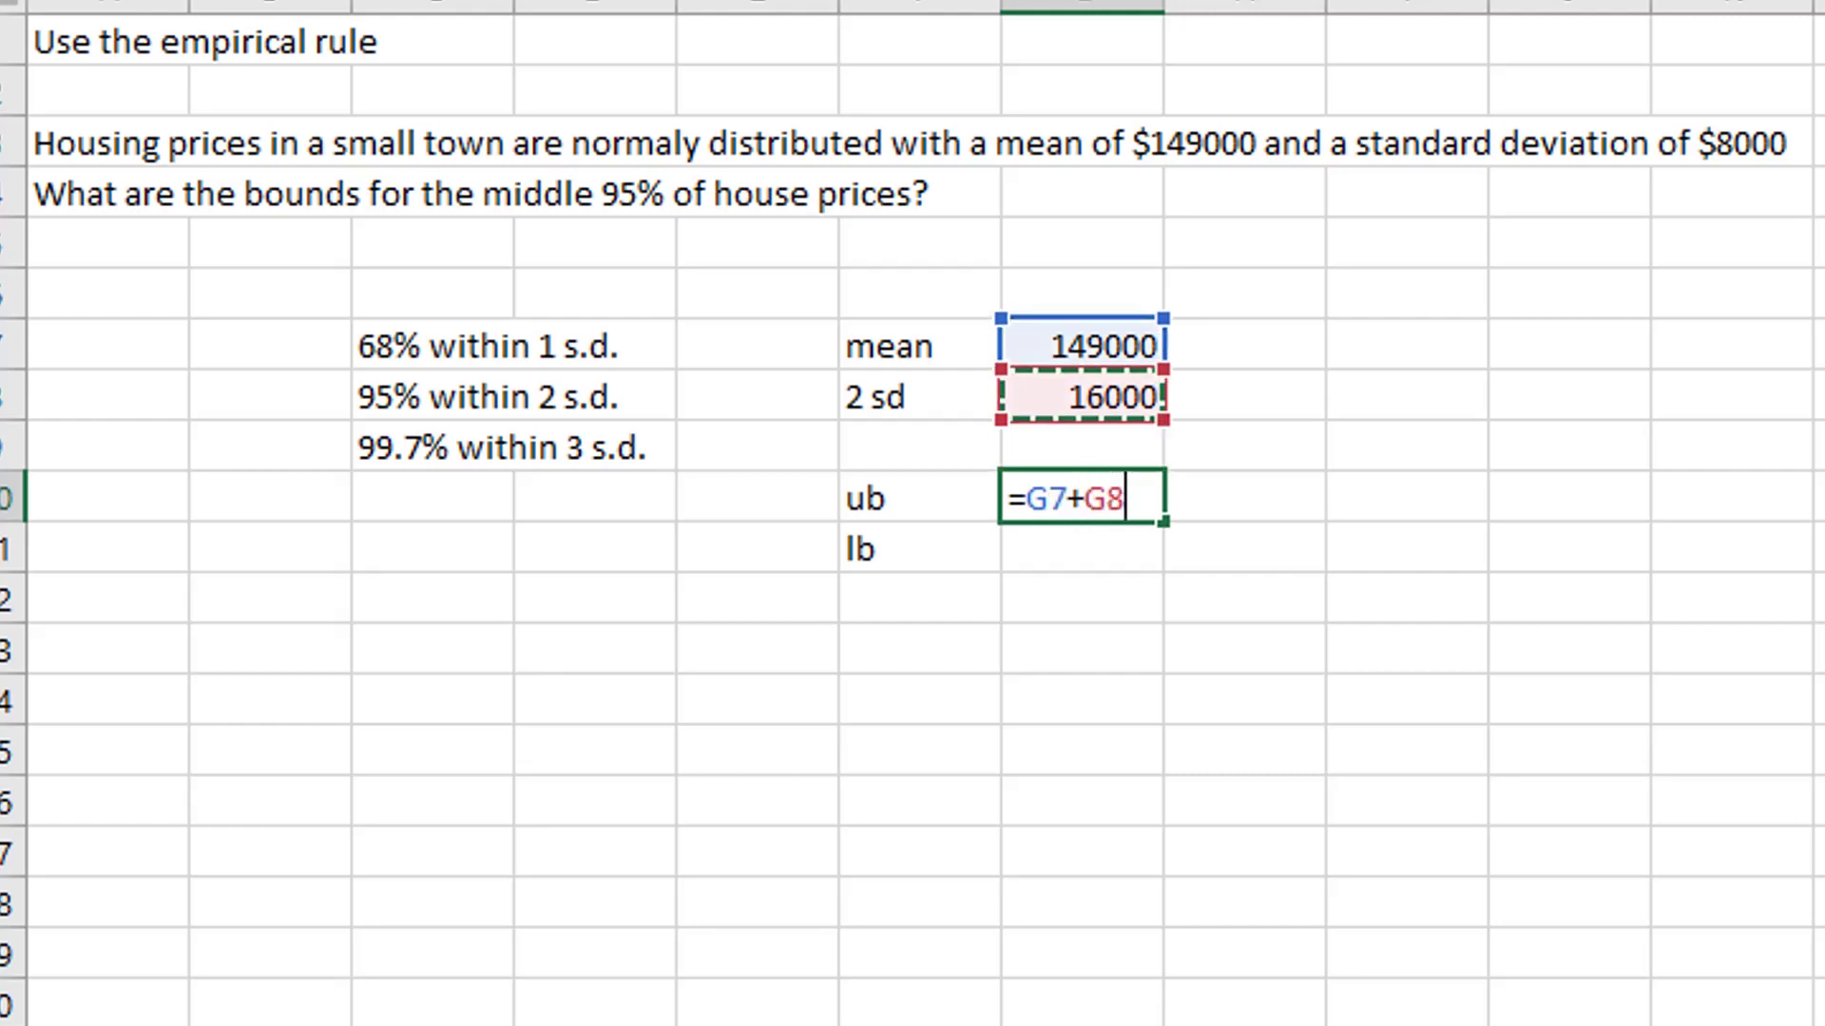
key(Return)
Step: Compute the lower bound in G11 as mean minus 2 sd, giving 133000
text(=)
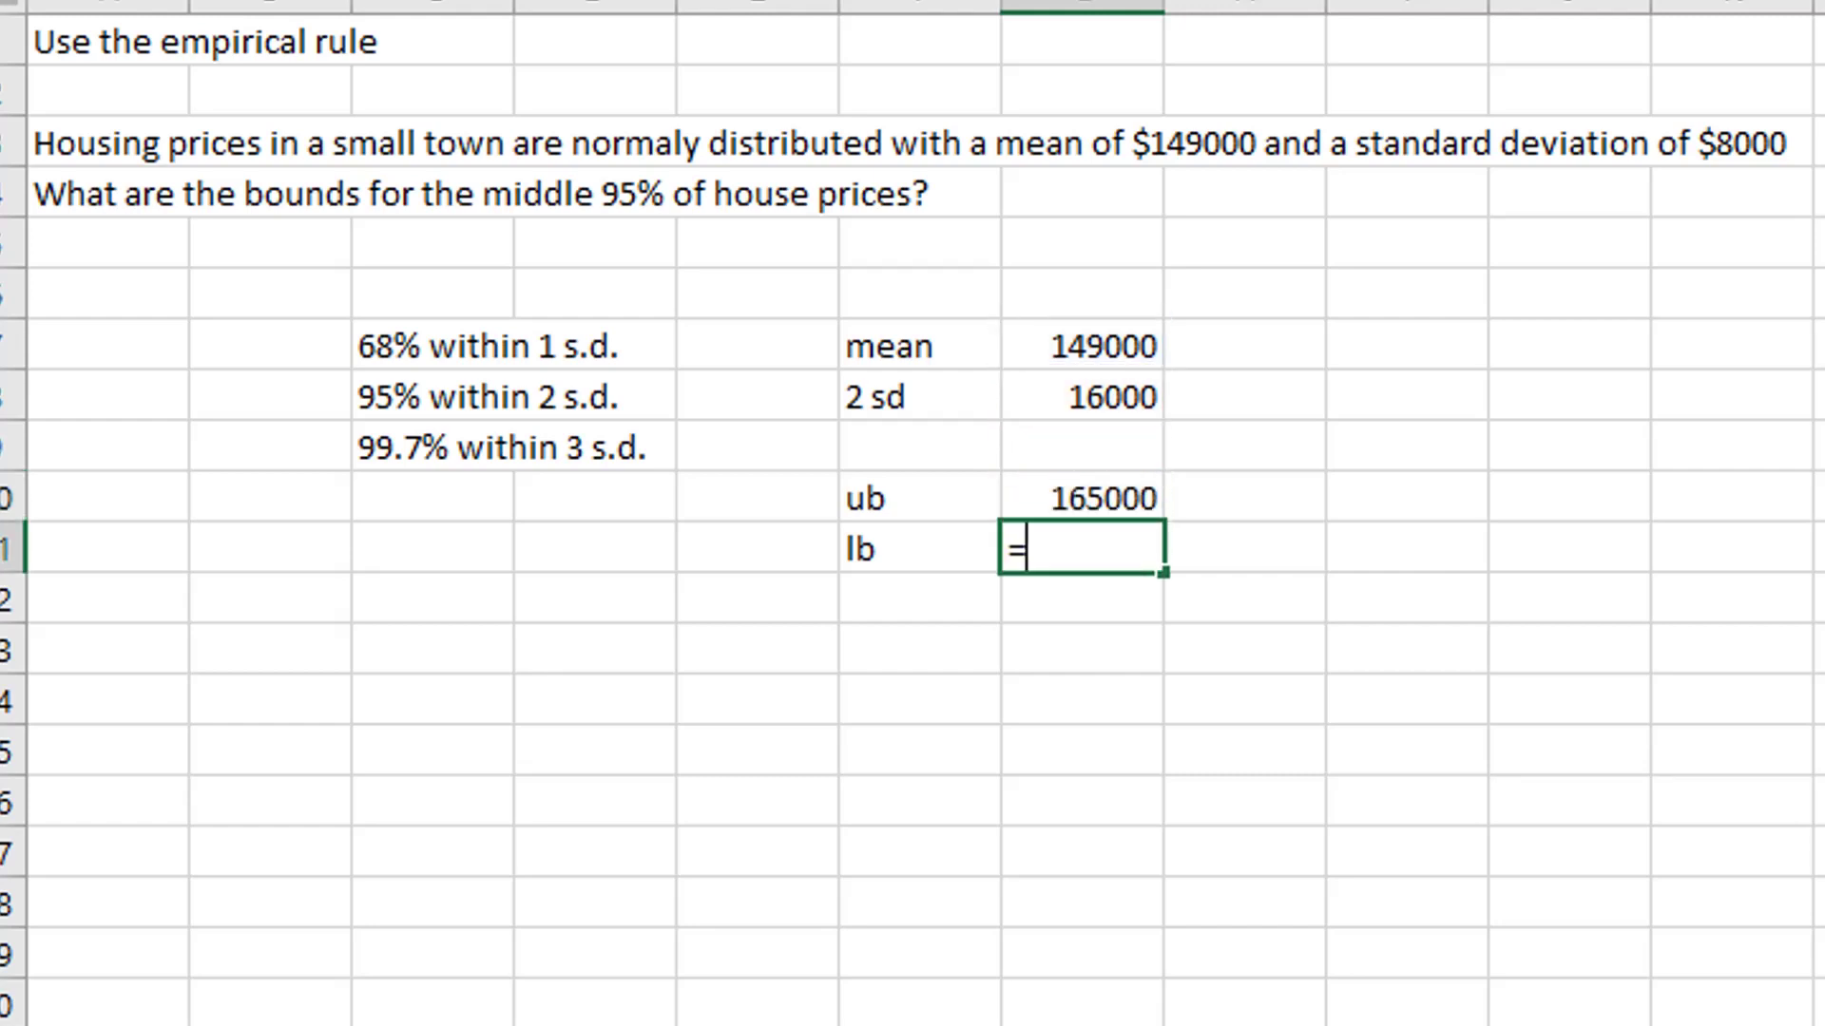
key(Up)
key(Up)
key(Up)
key(Up)
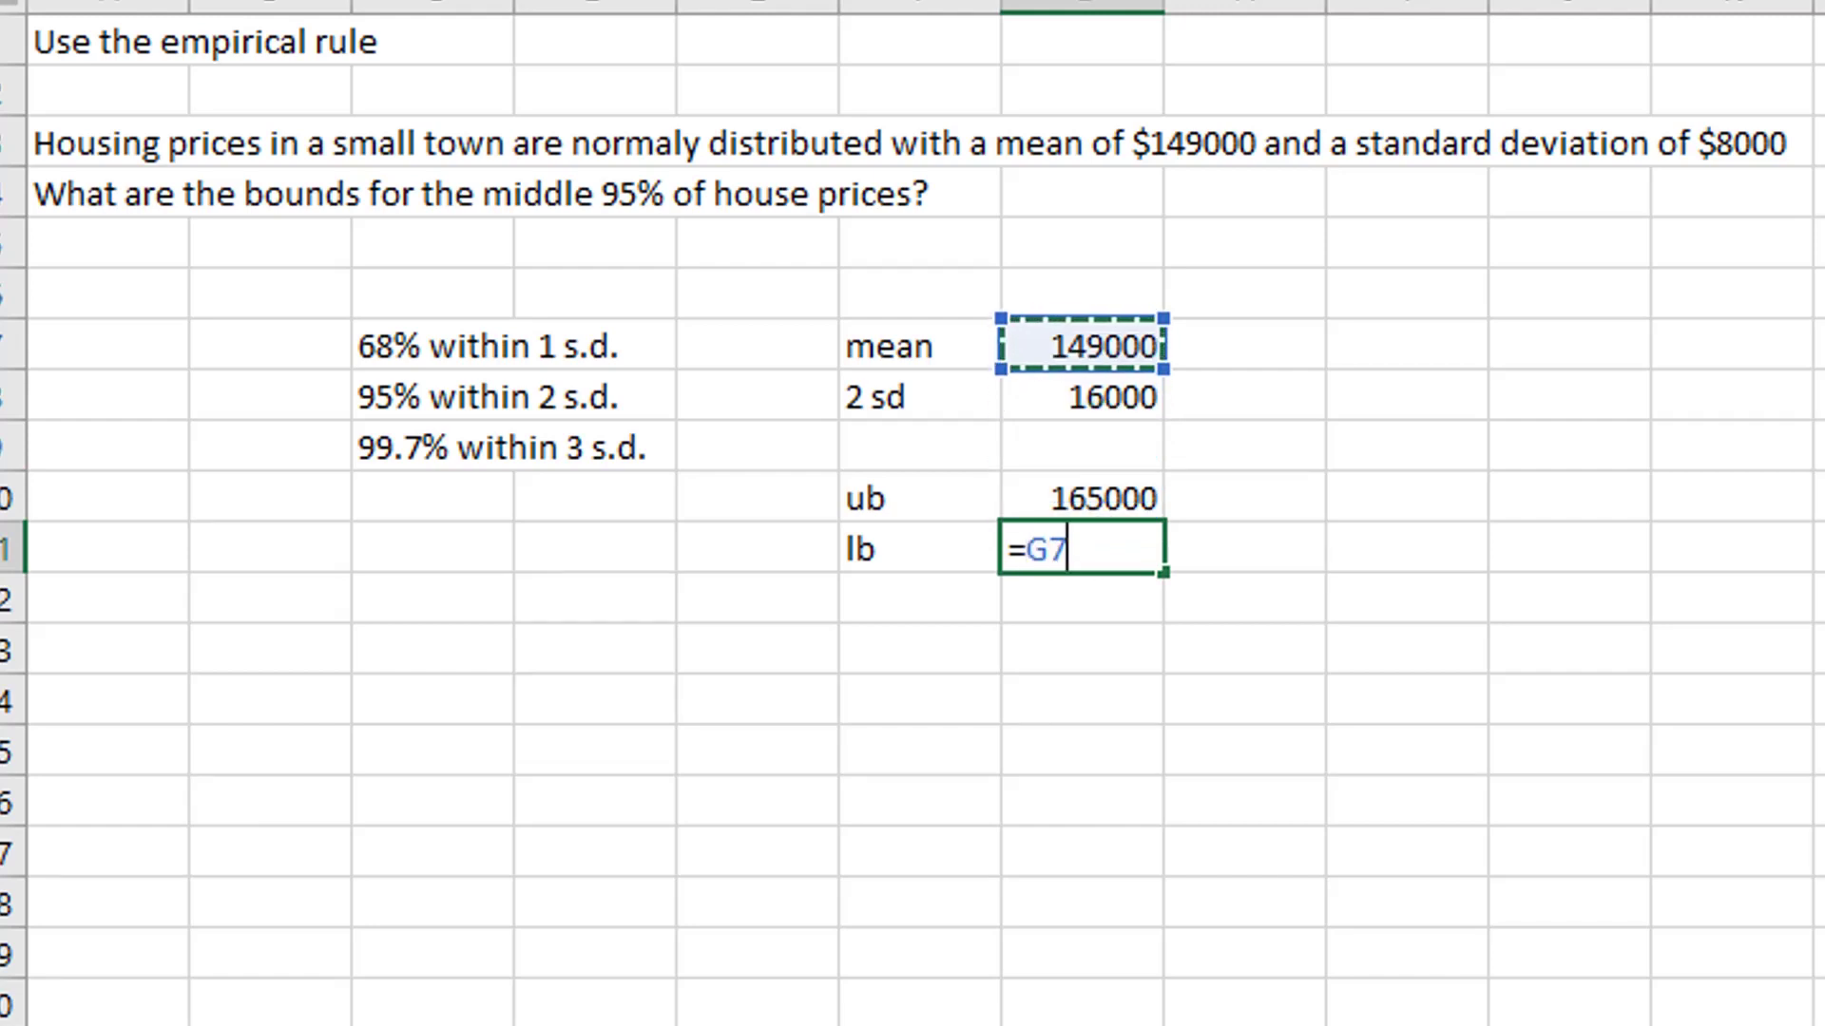
text(-)
key(Up)
key(Up)
key(Up)
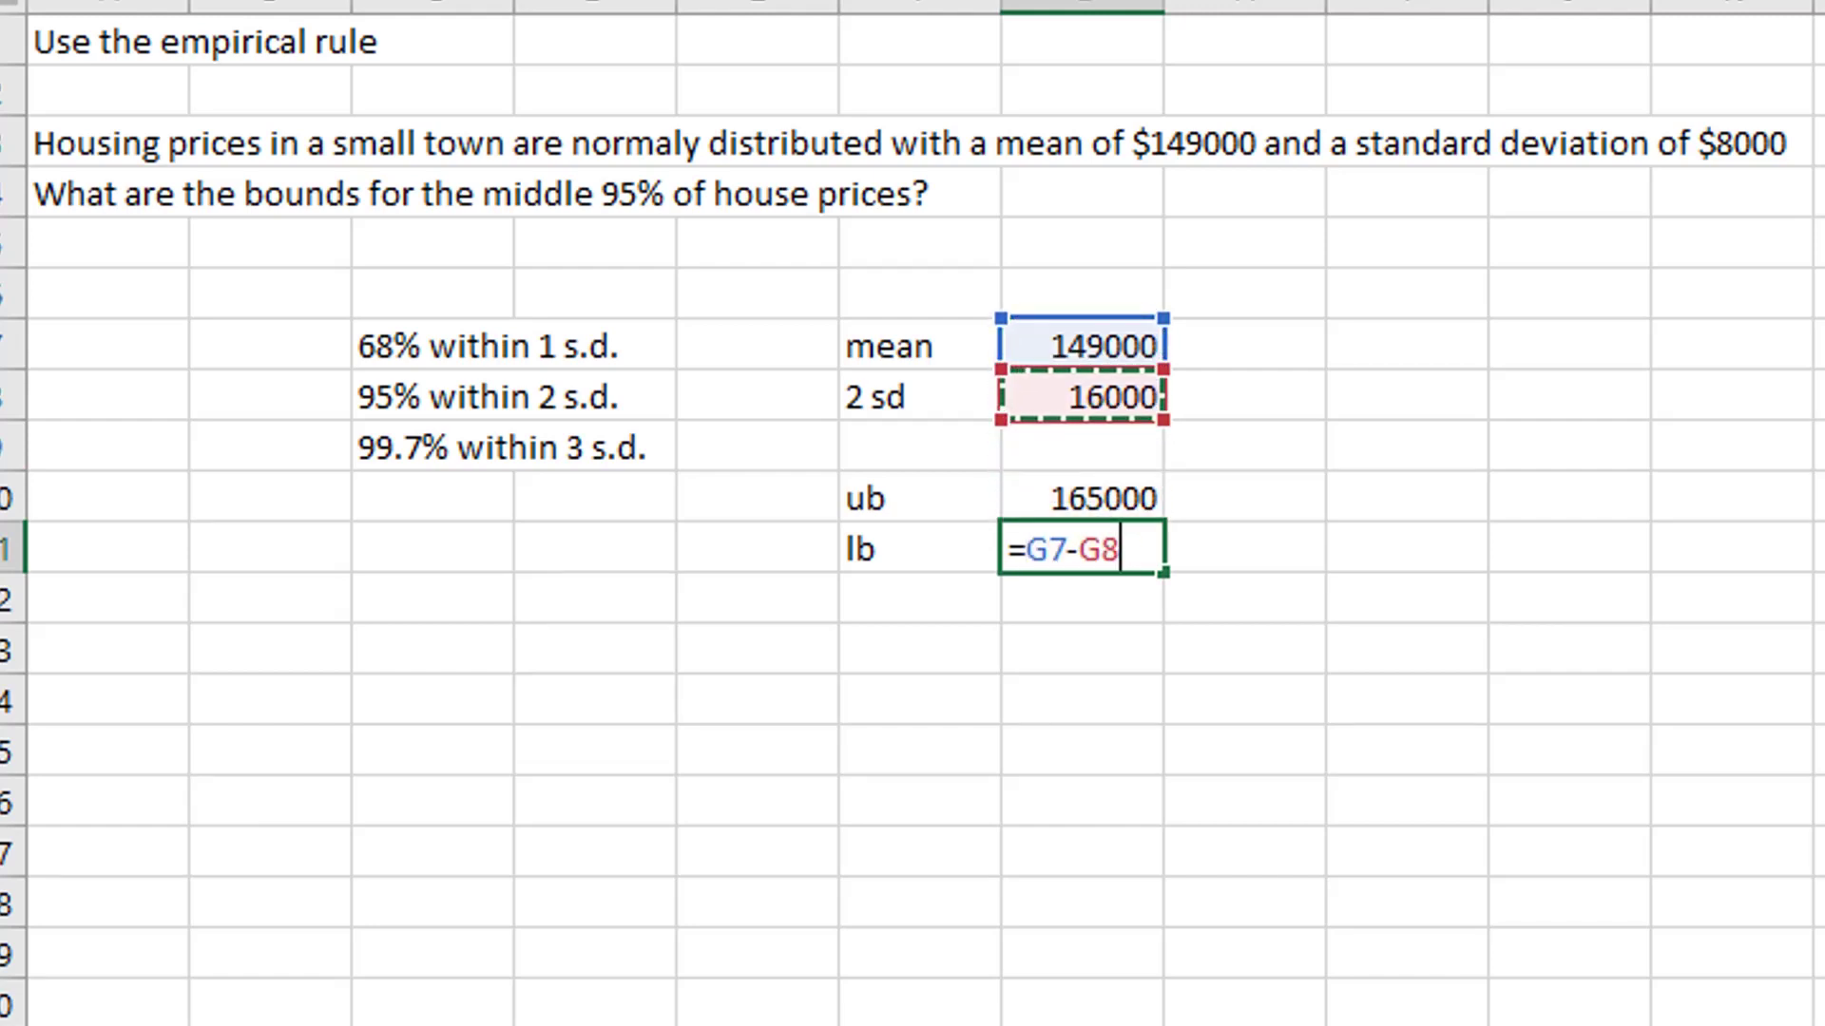
key(Return)
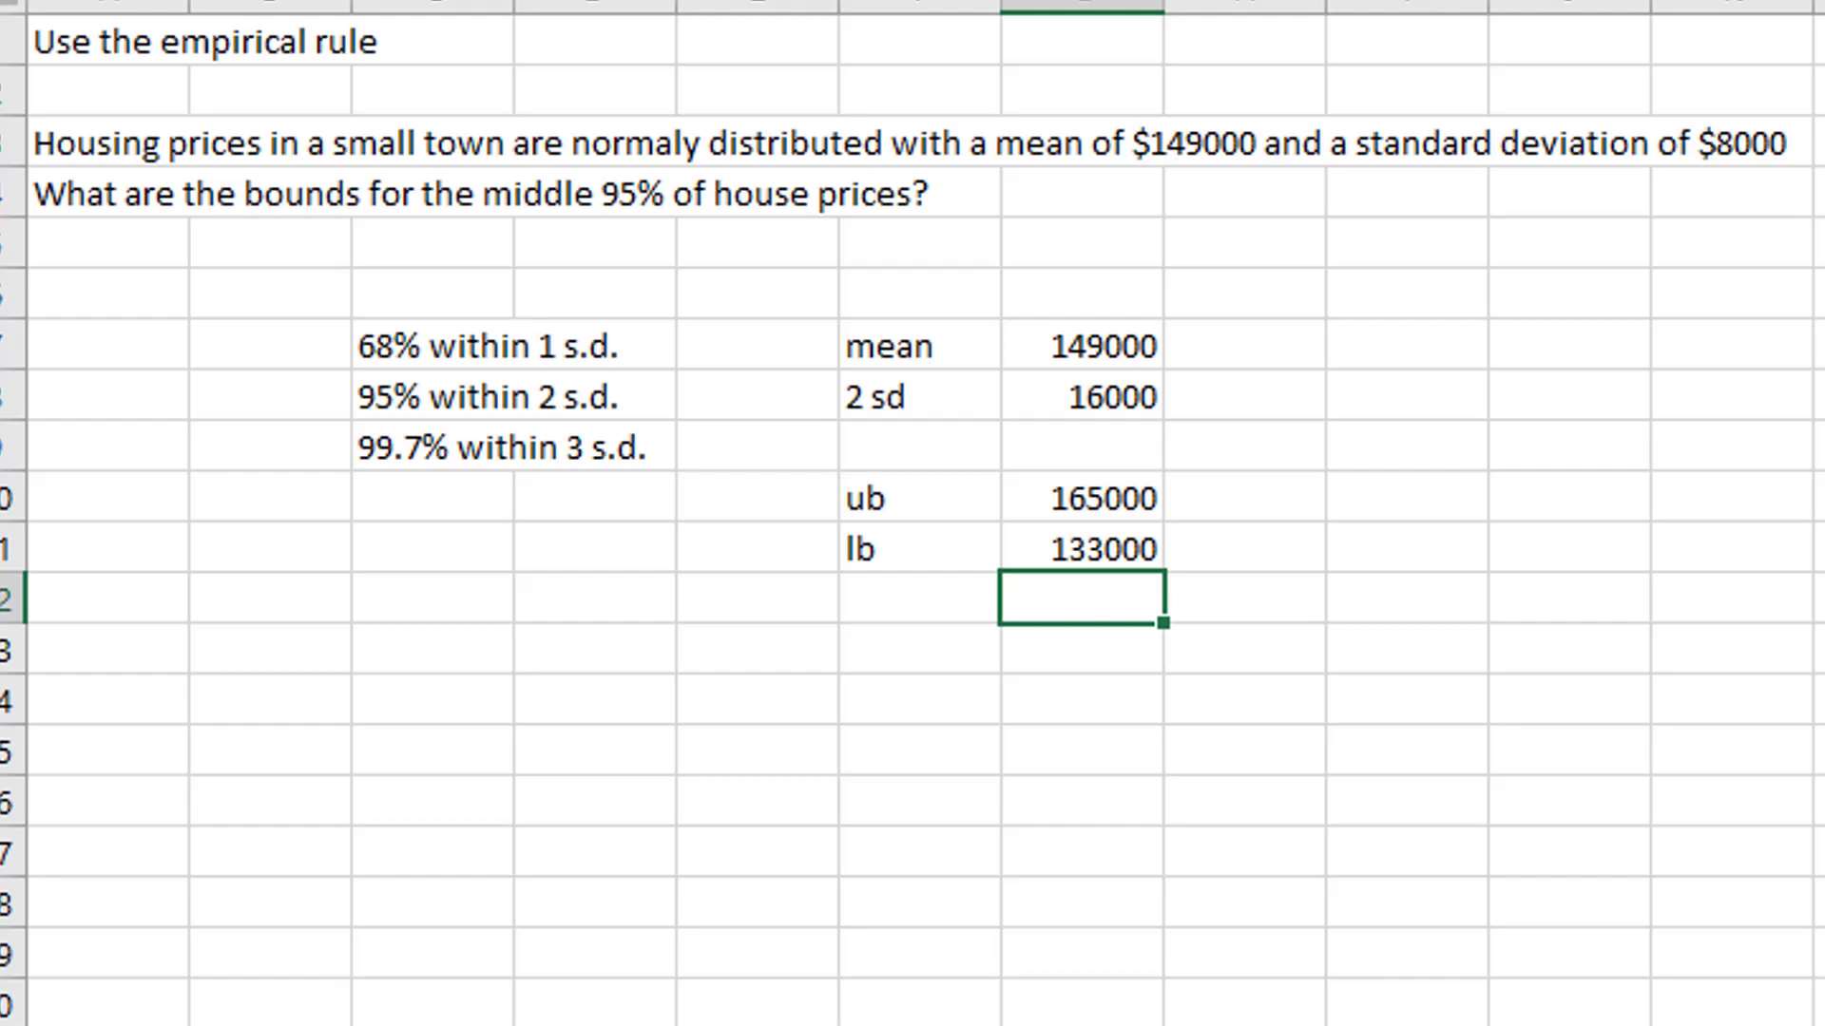
click(1397, 504)
Step: Switch to the proficiency-test worksheet with mean 220 and s.d. 15
click(1269, 349)
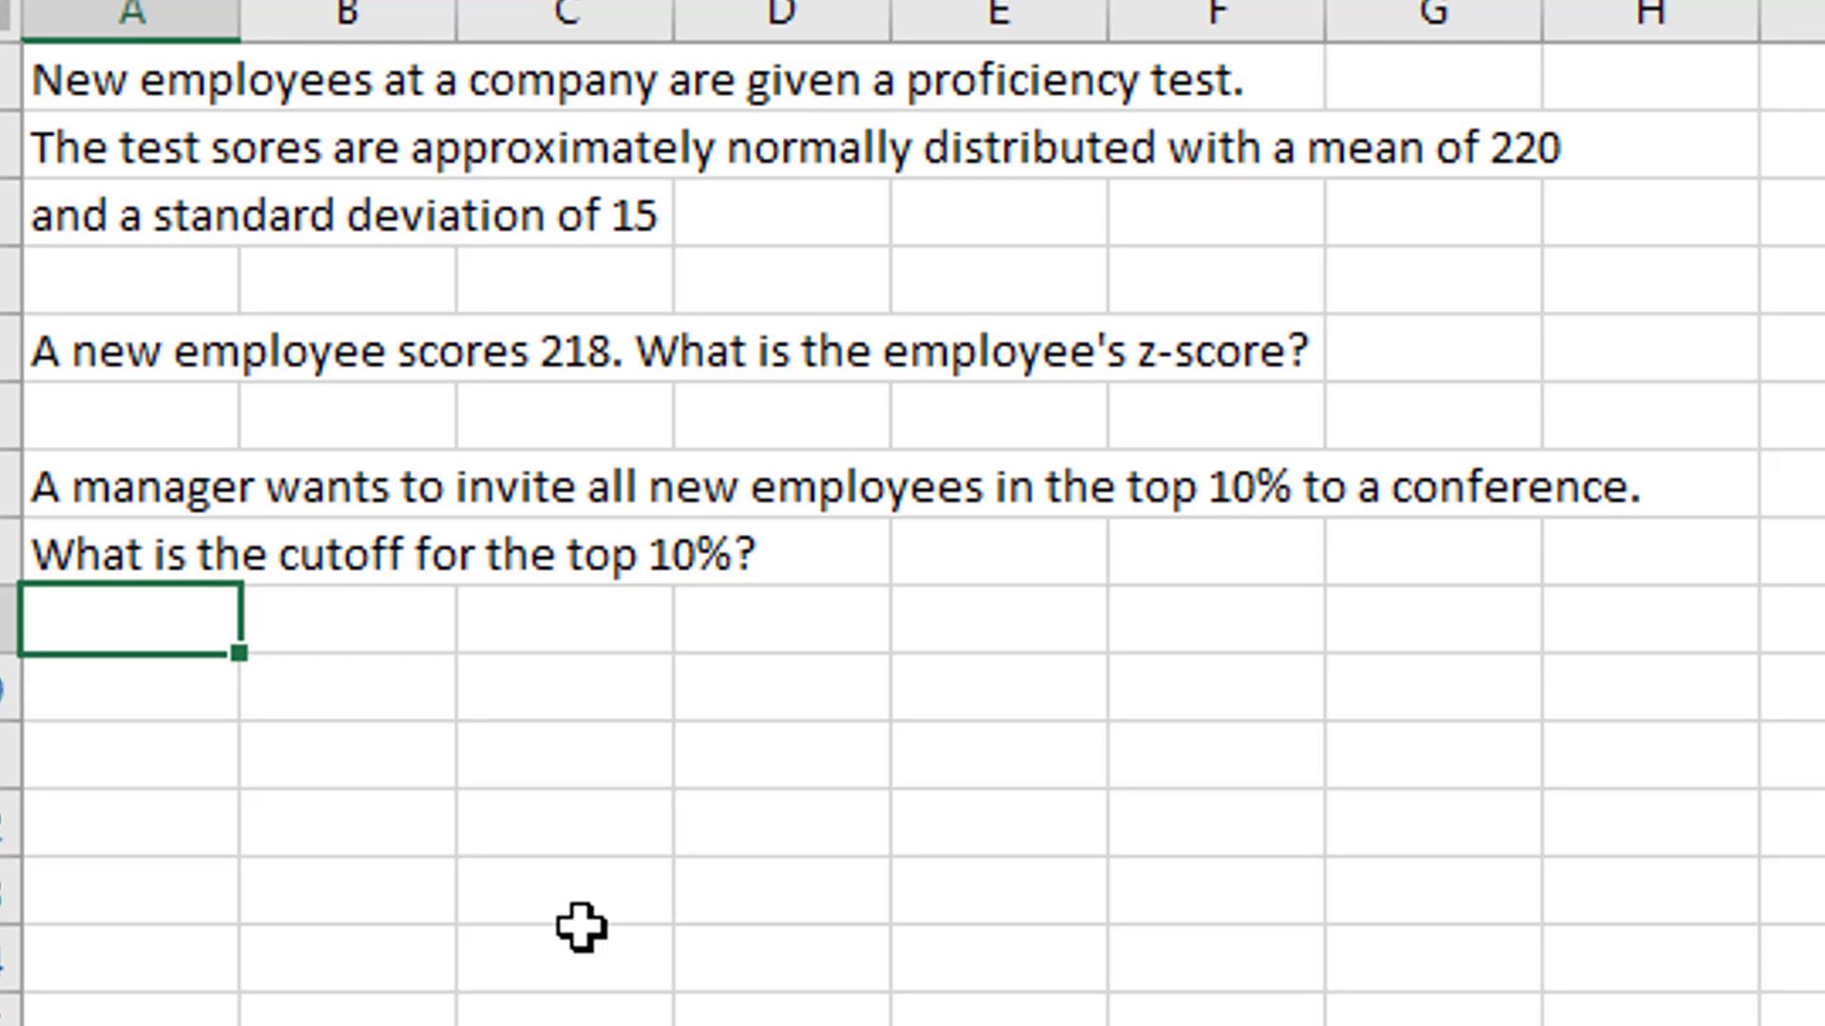
key(Up)
key(Up)
key(Up)
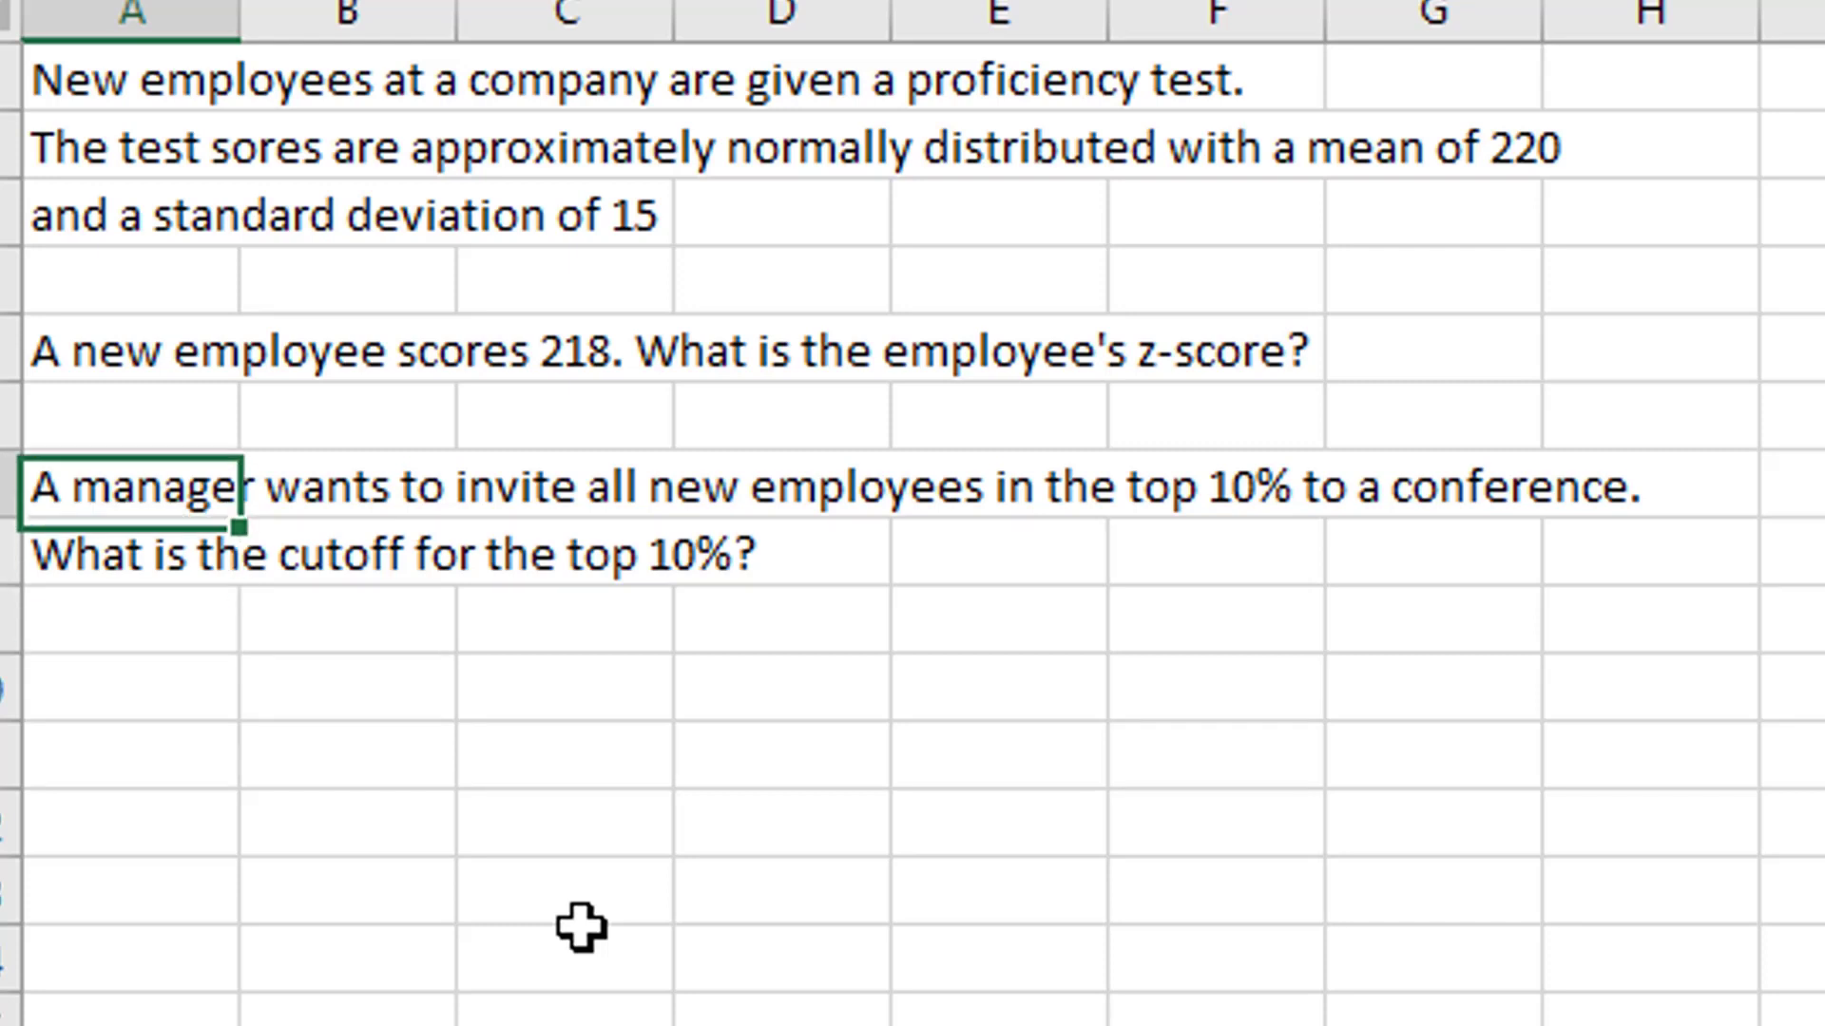
Step: Enter =(218-220)/15 under the question, giving a z-score of -0.13333
text(=()
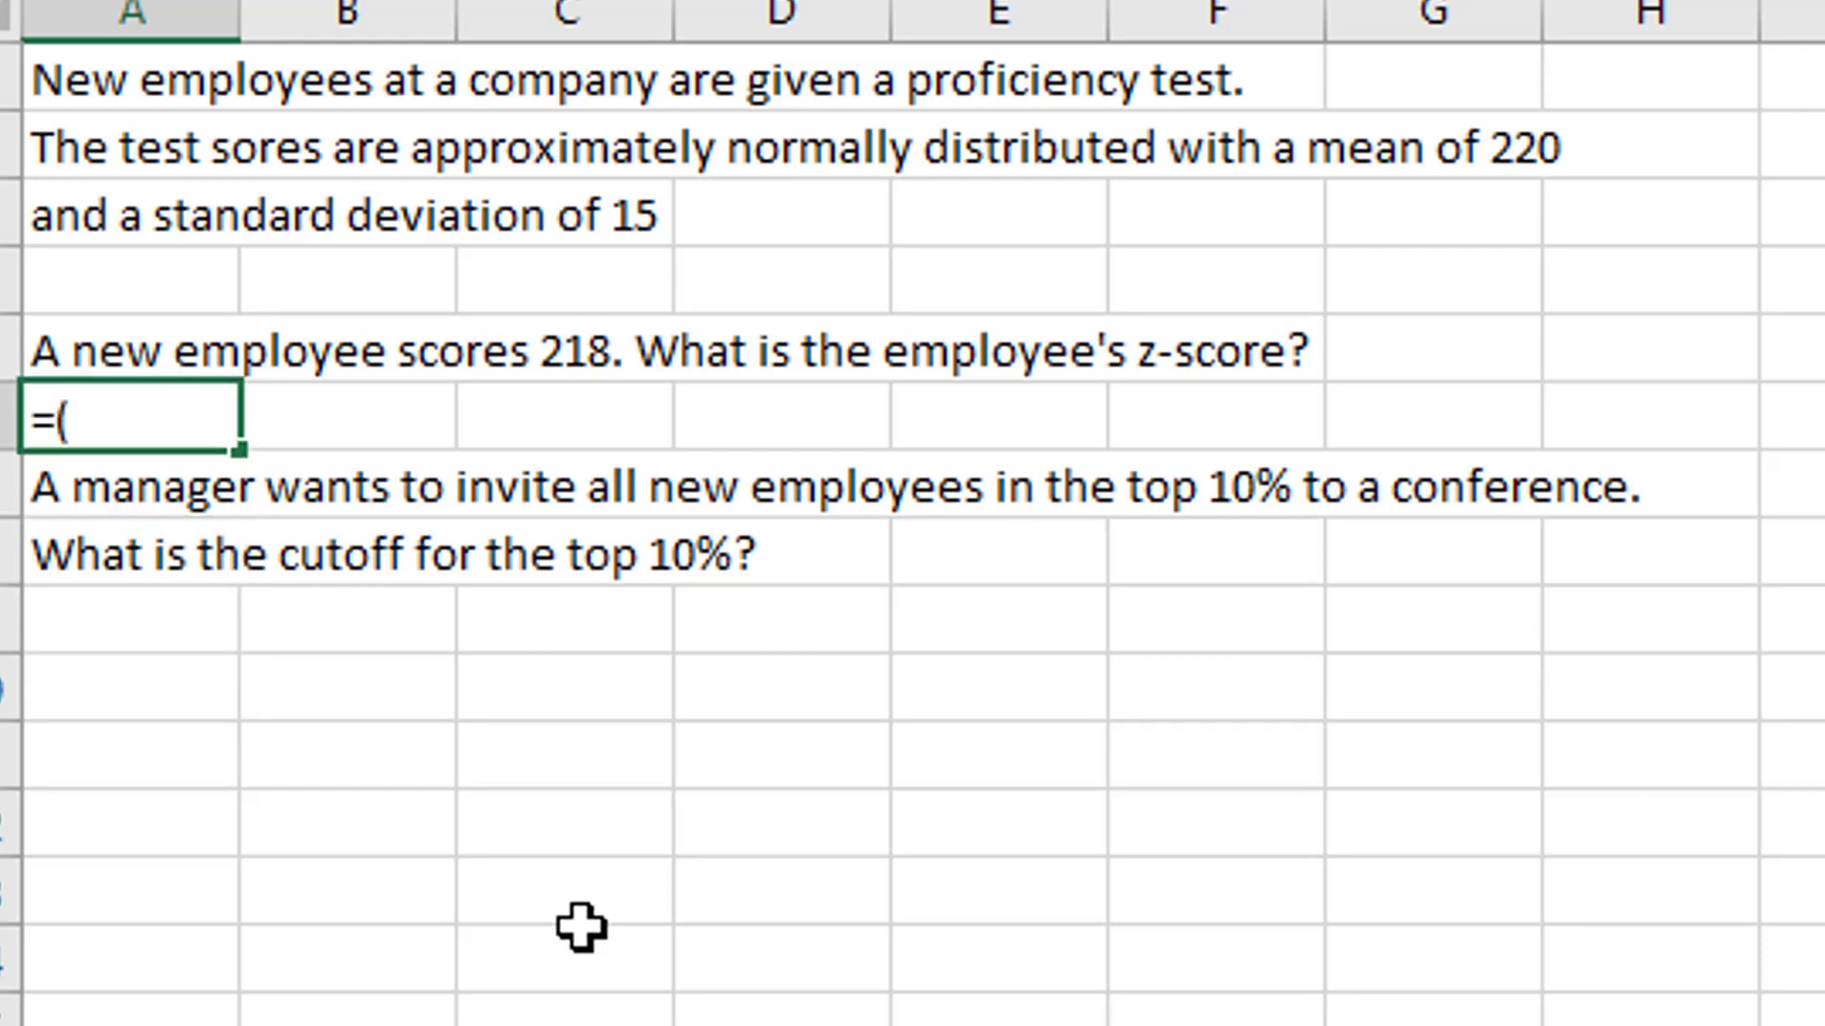
text(218-)
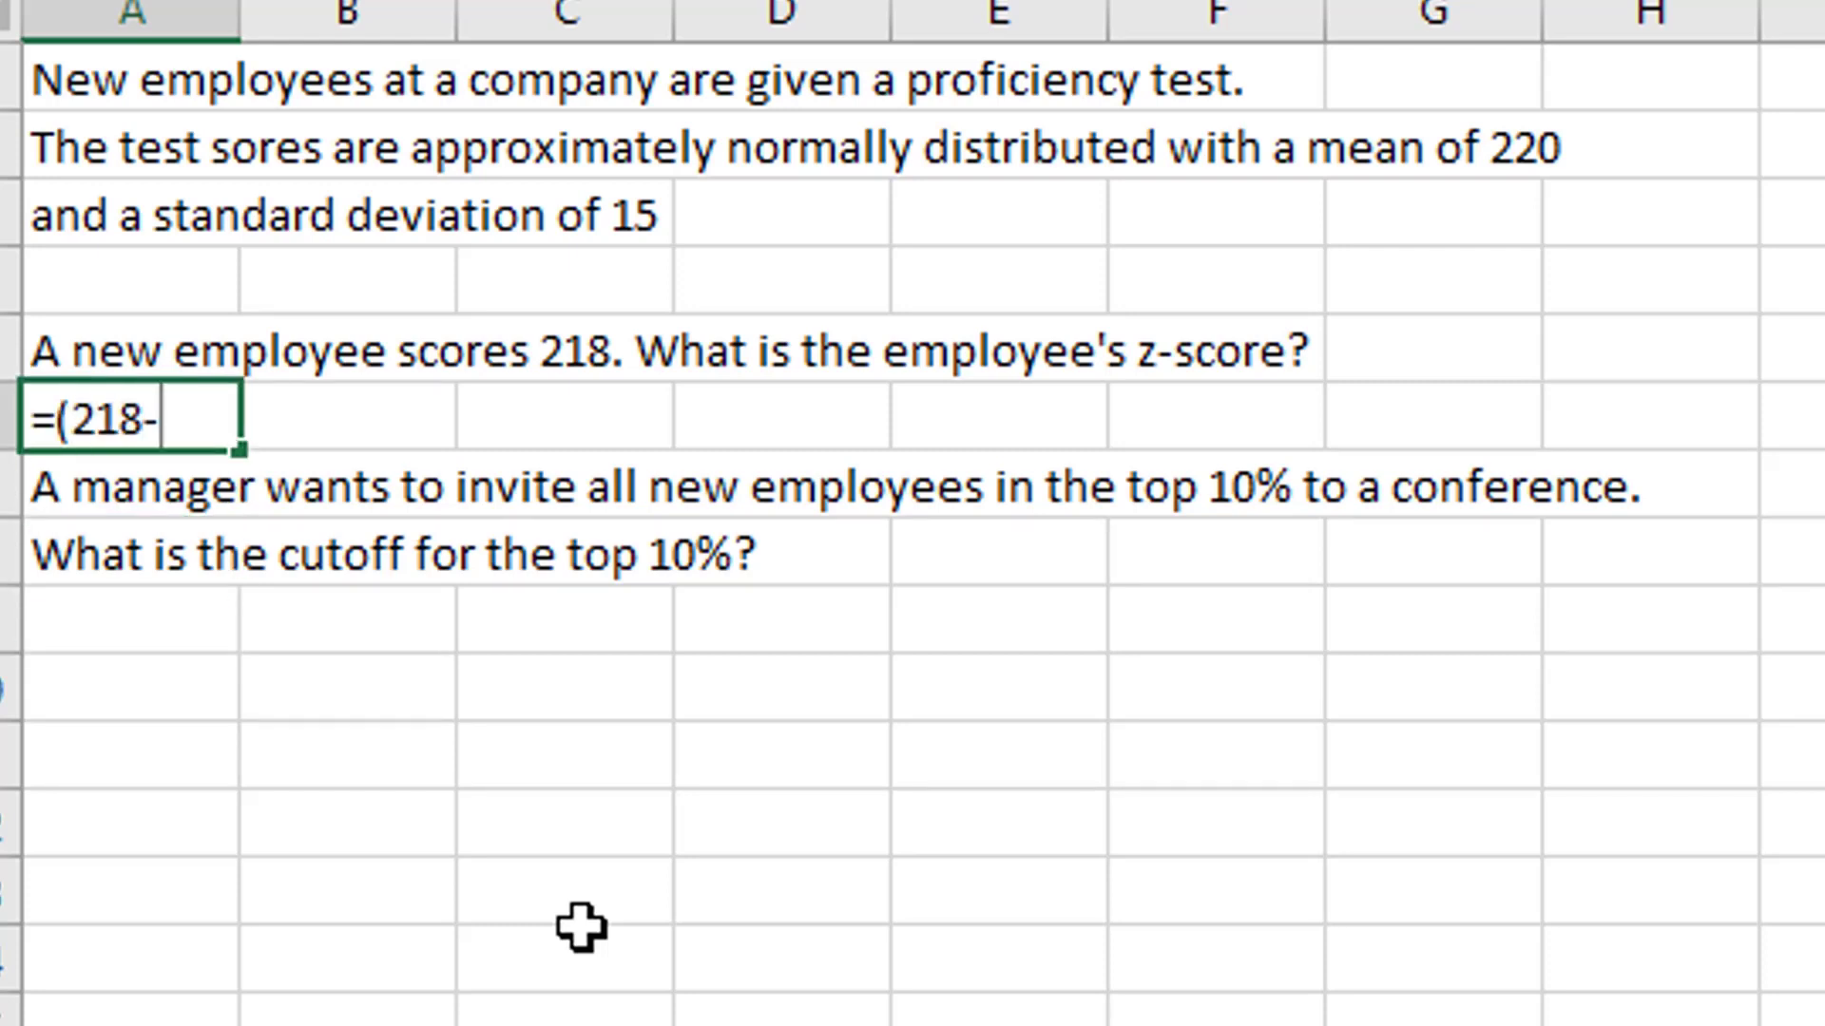
text(220))
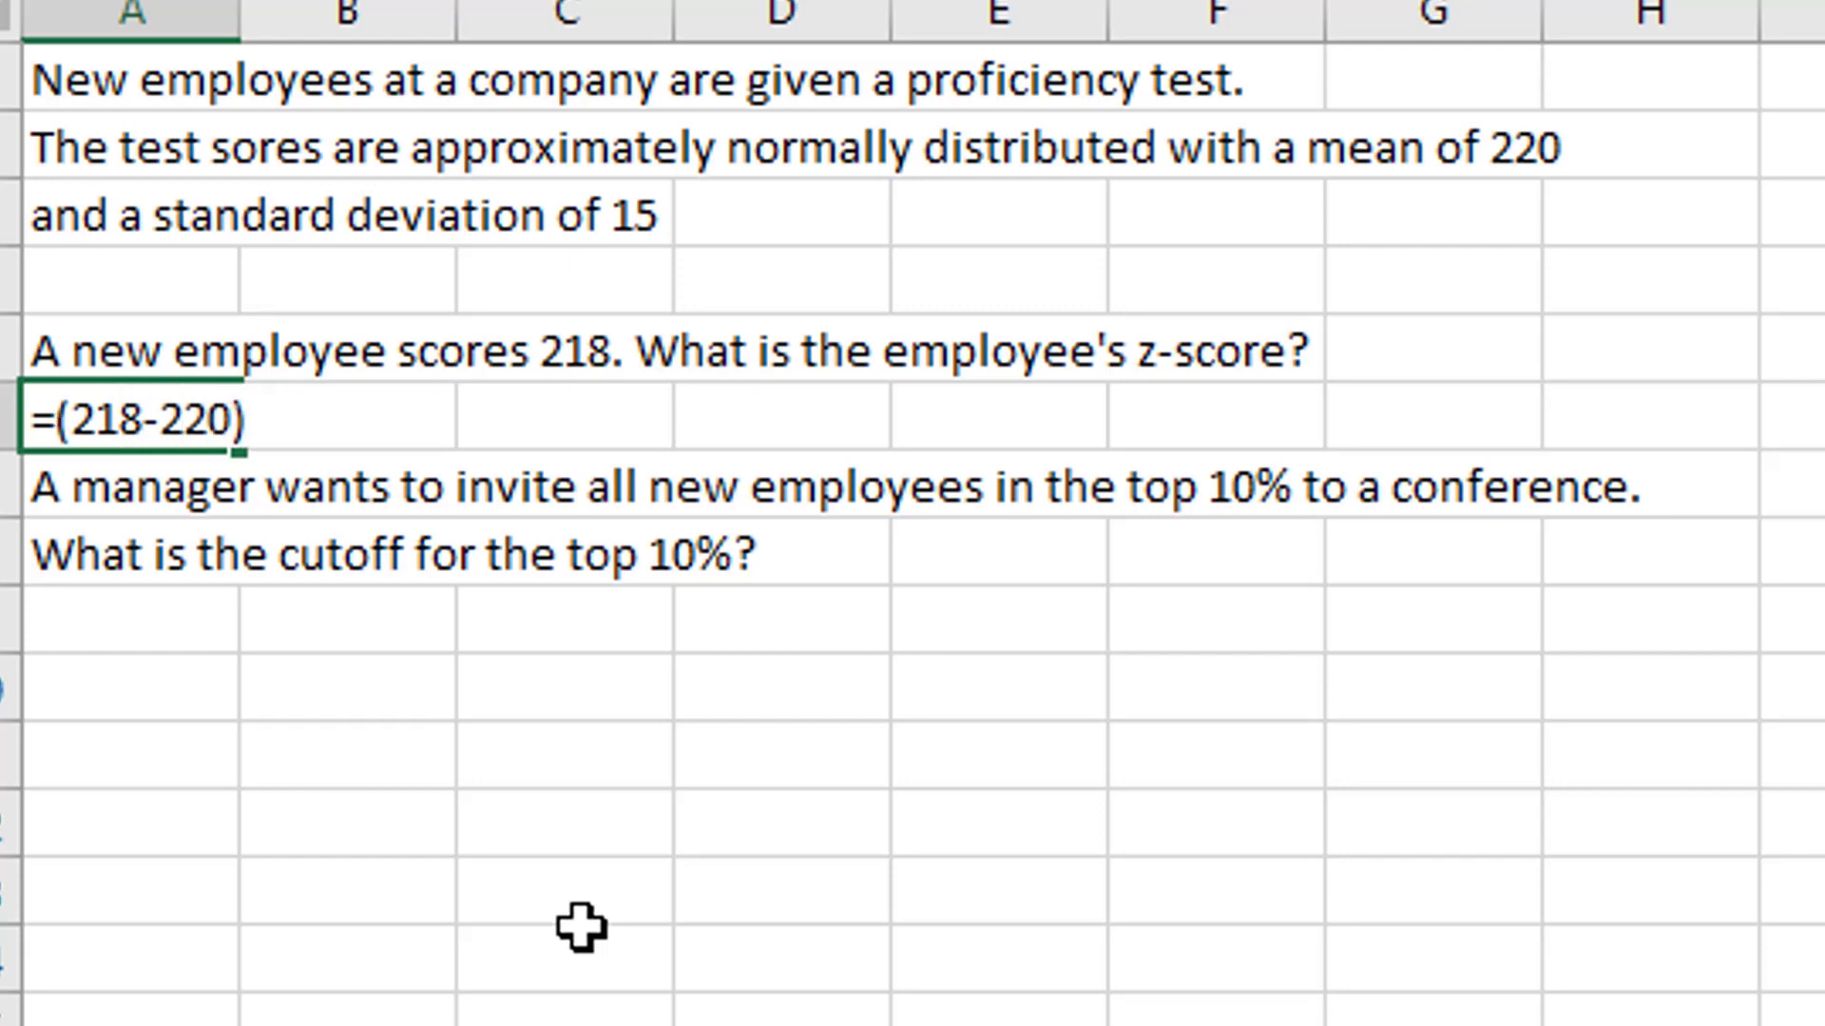
text(/15)
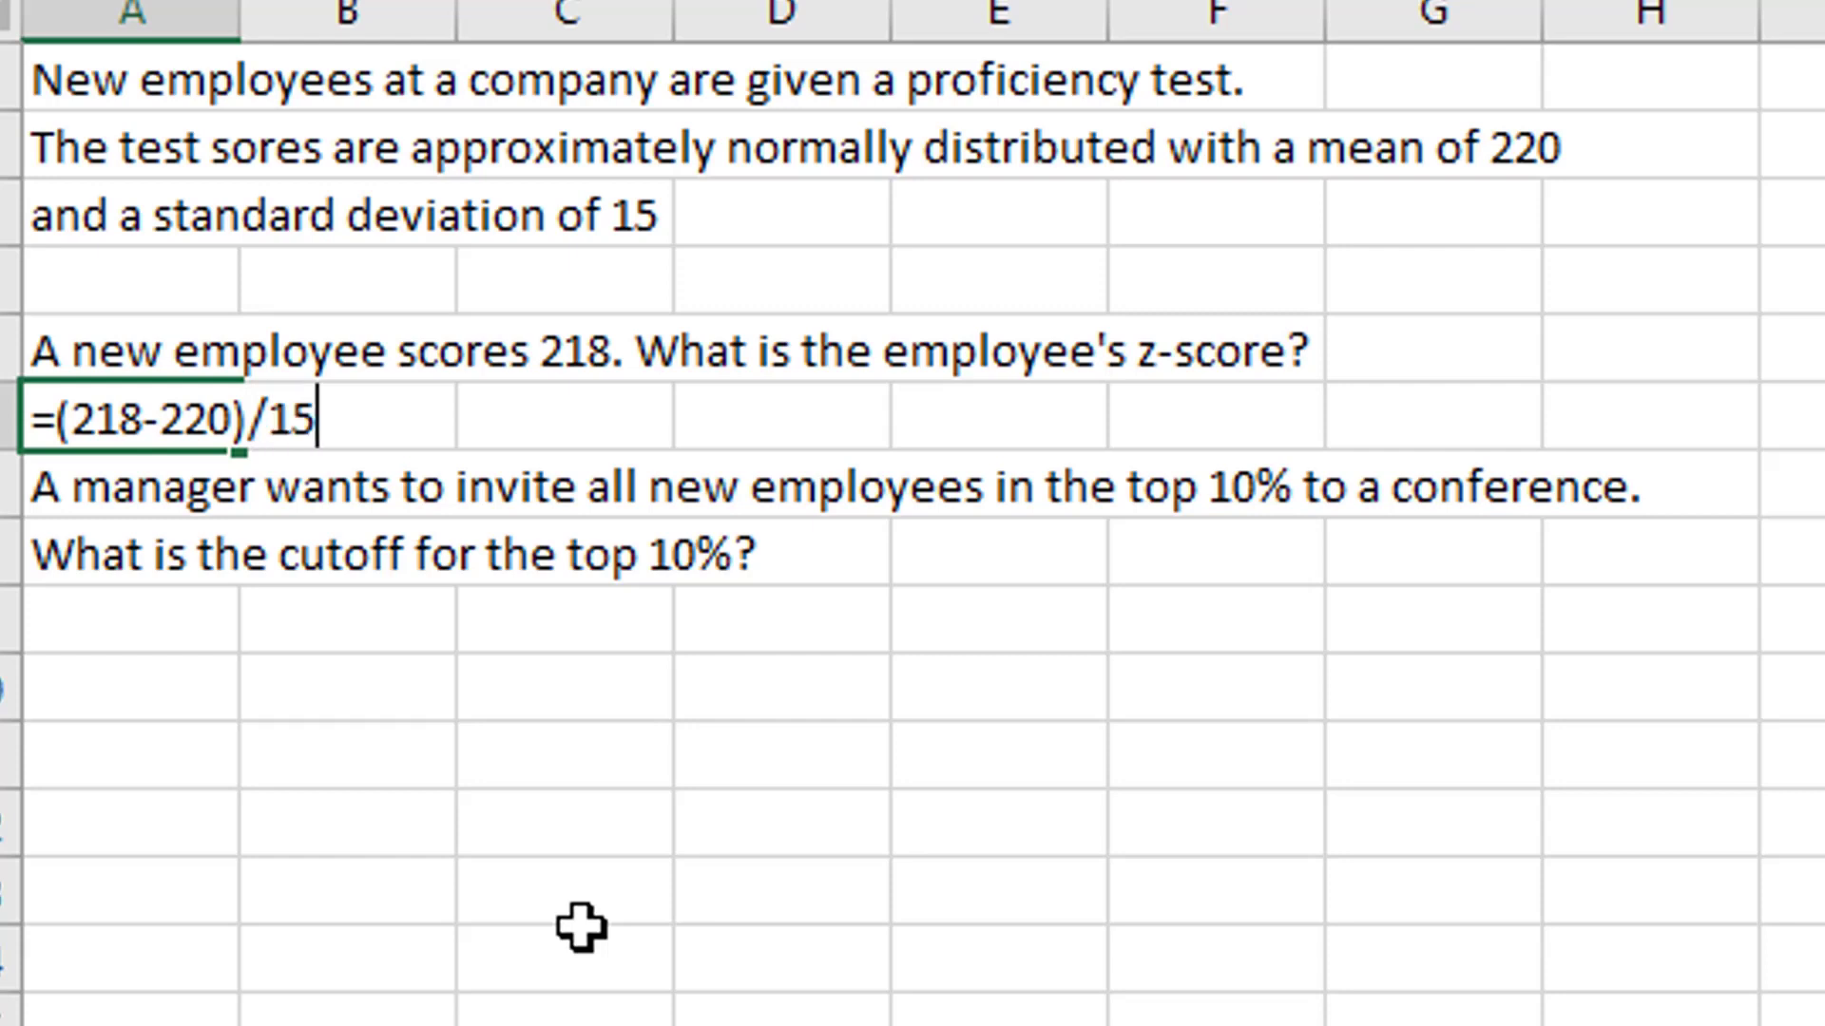
key(Return)
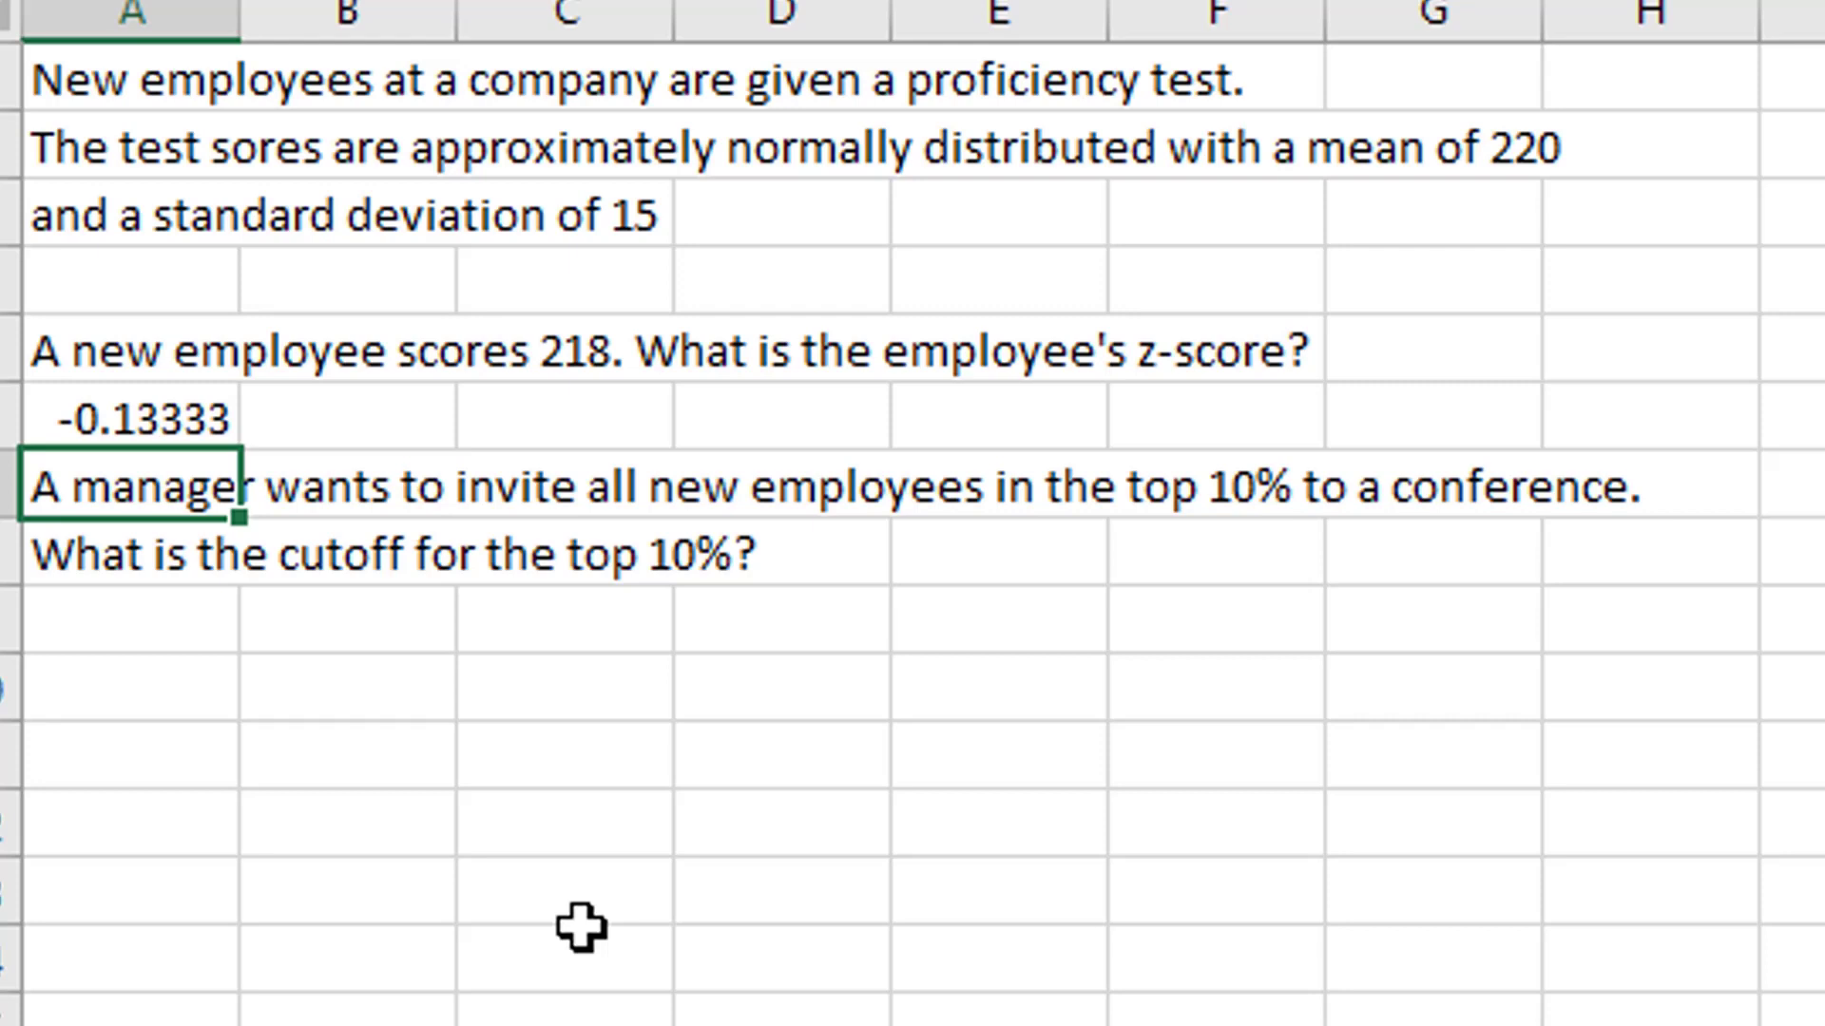
key(Down)
key(Down)
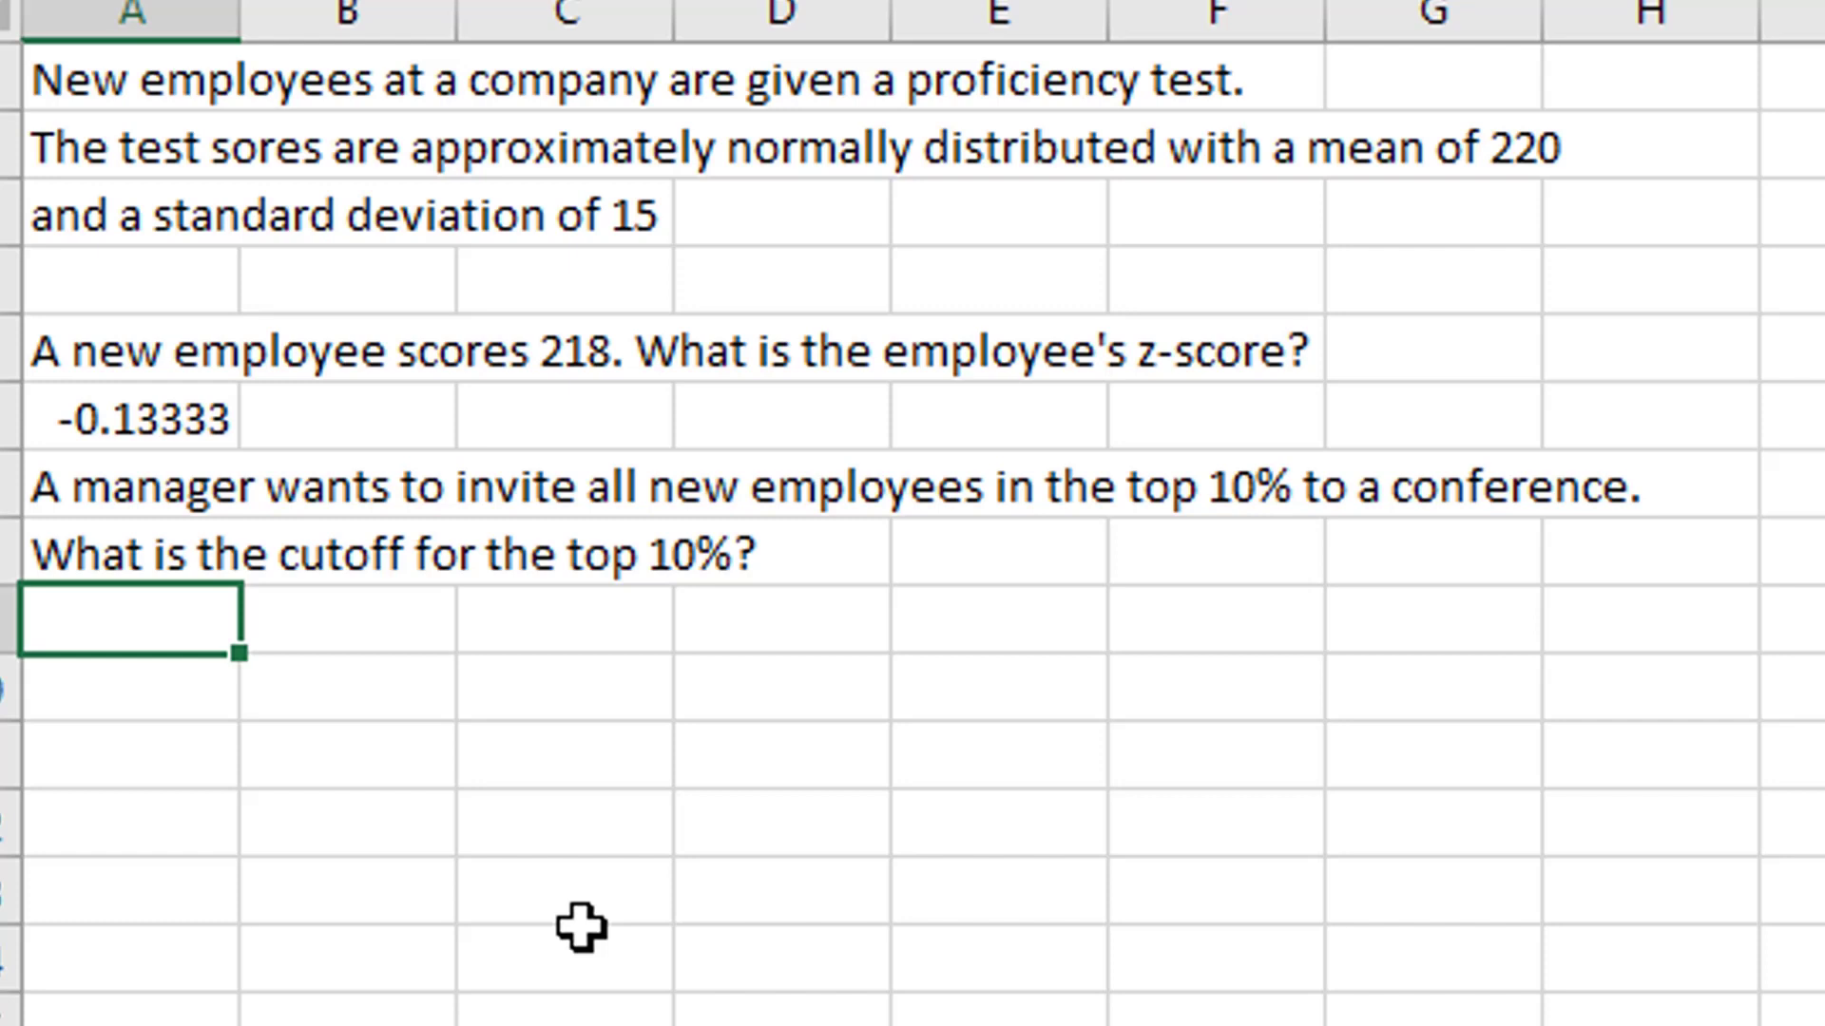
Step: Compute the top-10% cutoff score with =NORM.INV(.90,220,15)
text(=n)
text(orm)
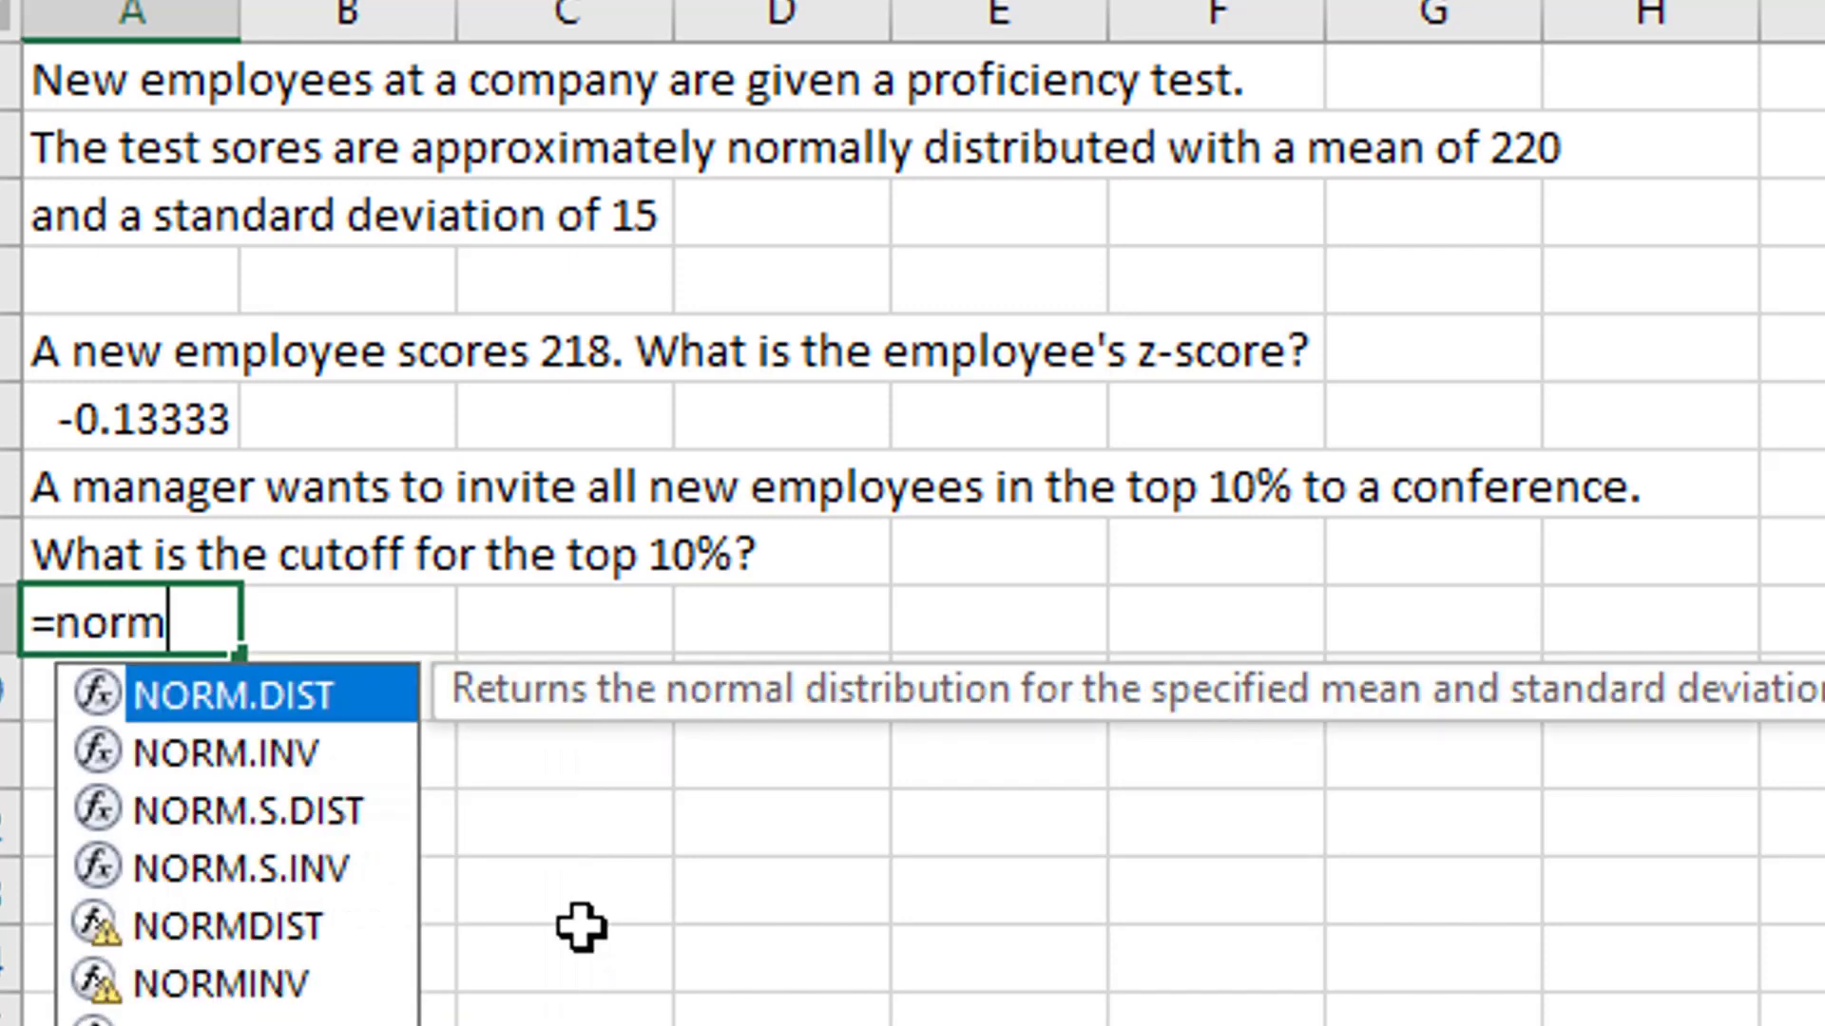
text(.inv()
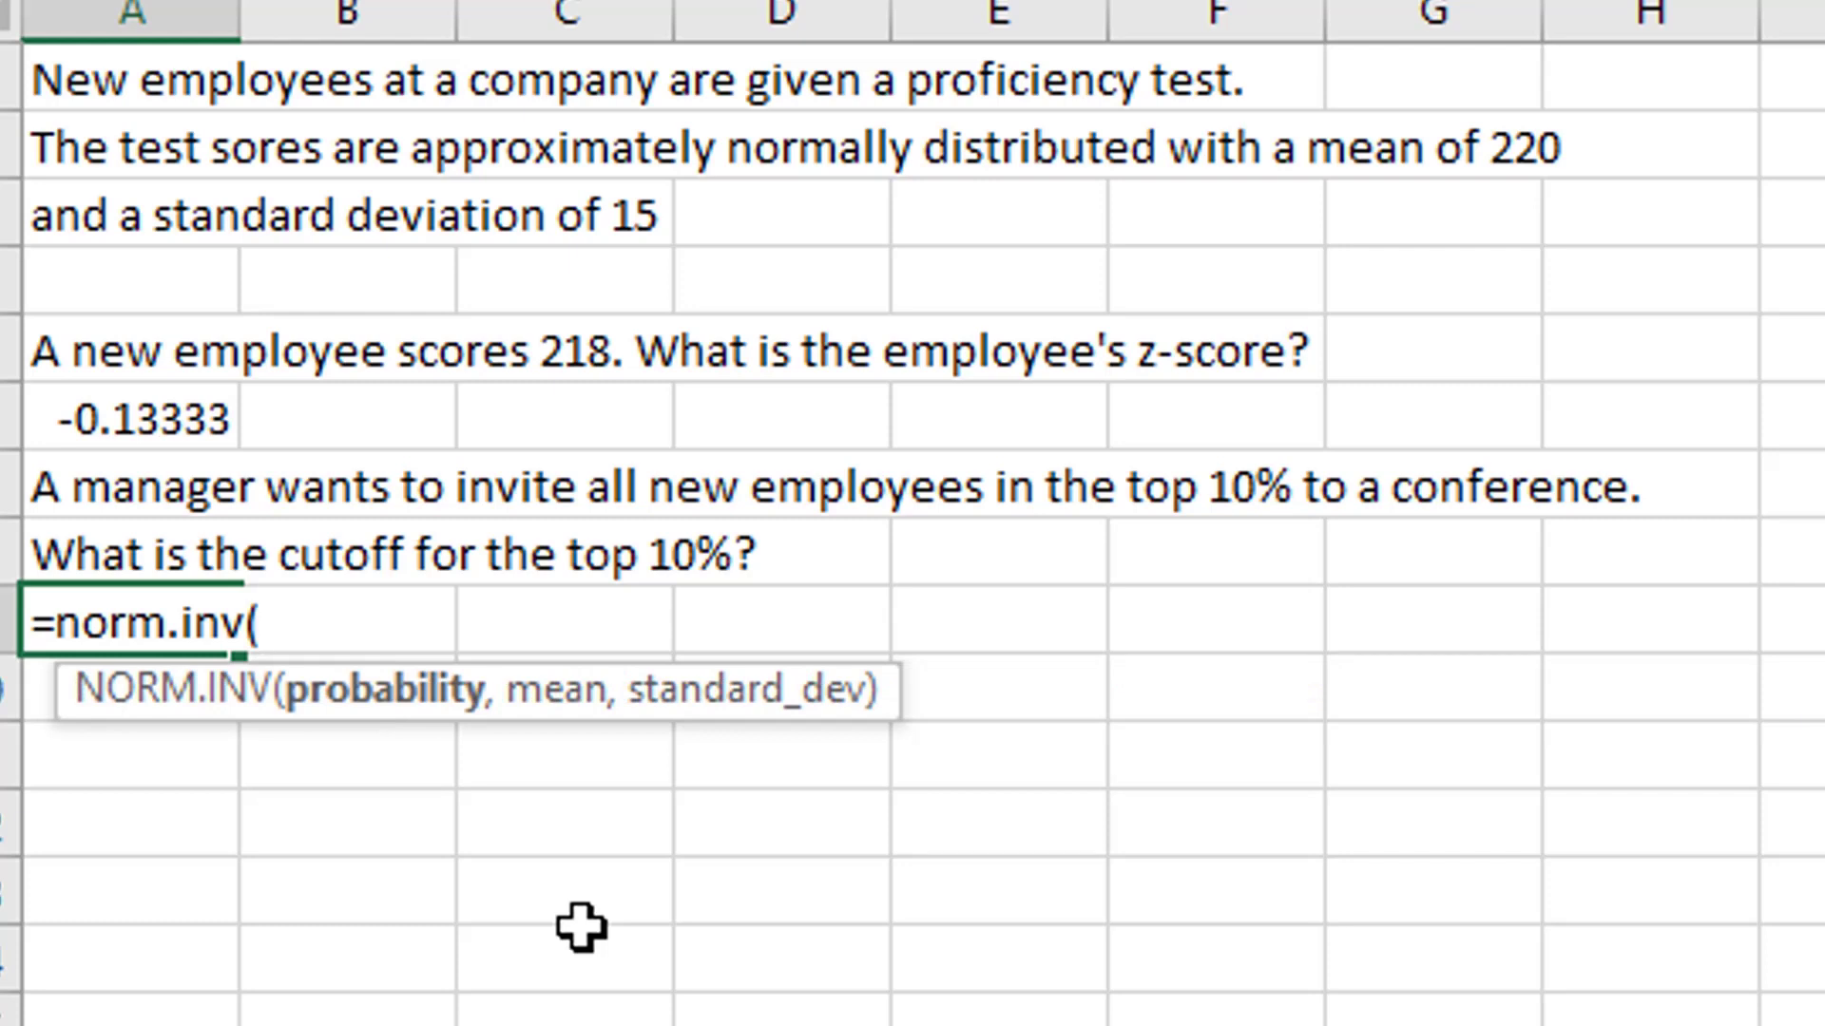
text(.90)
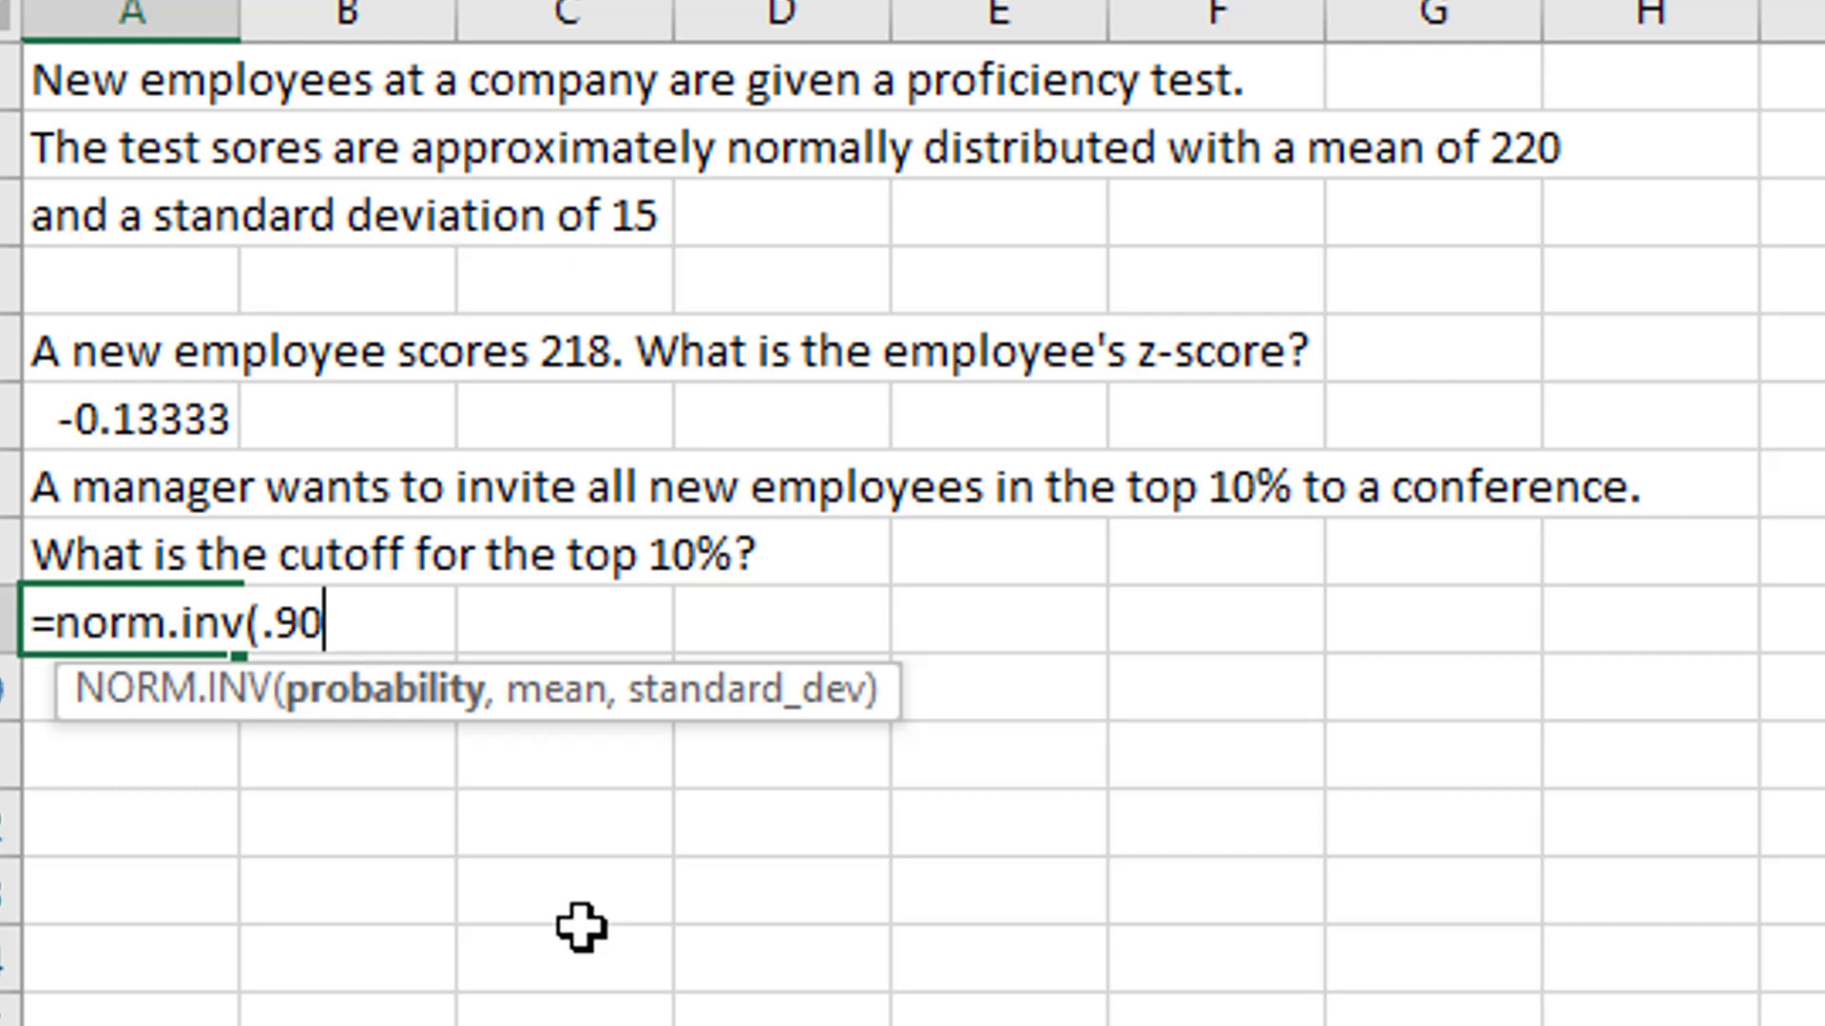
text(,)
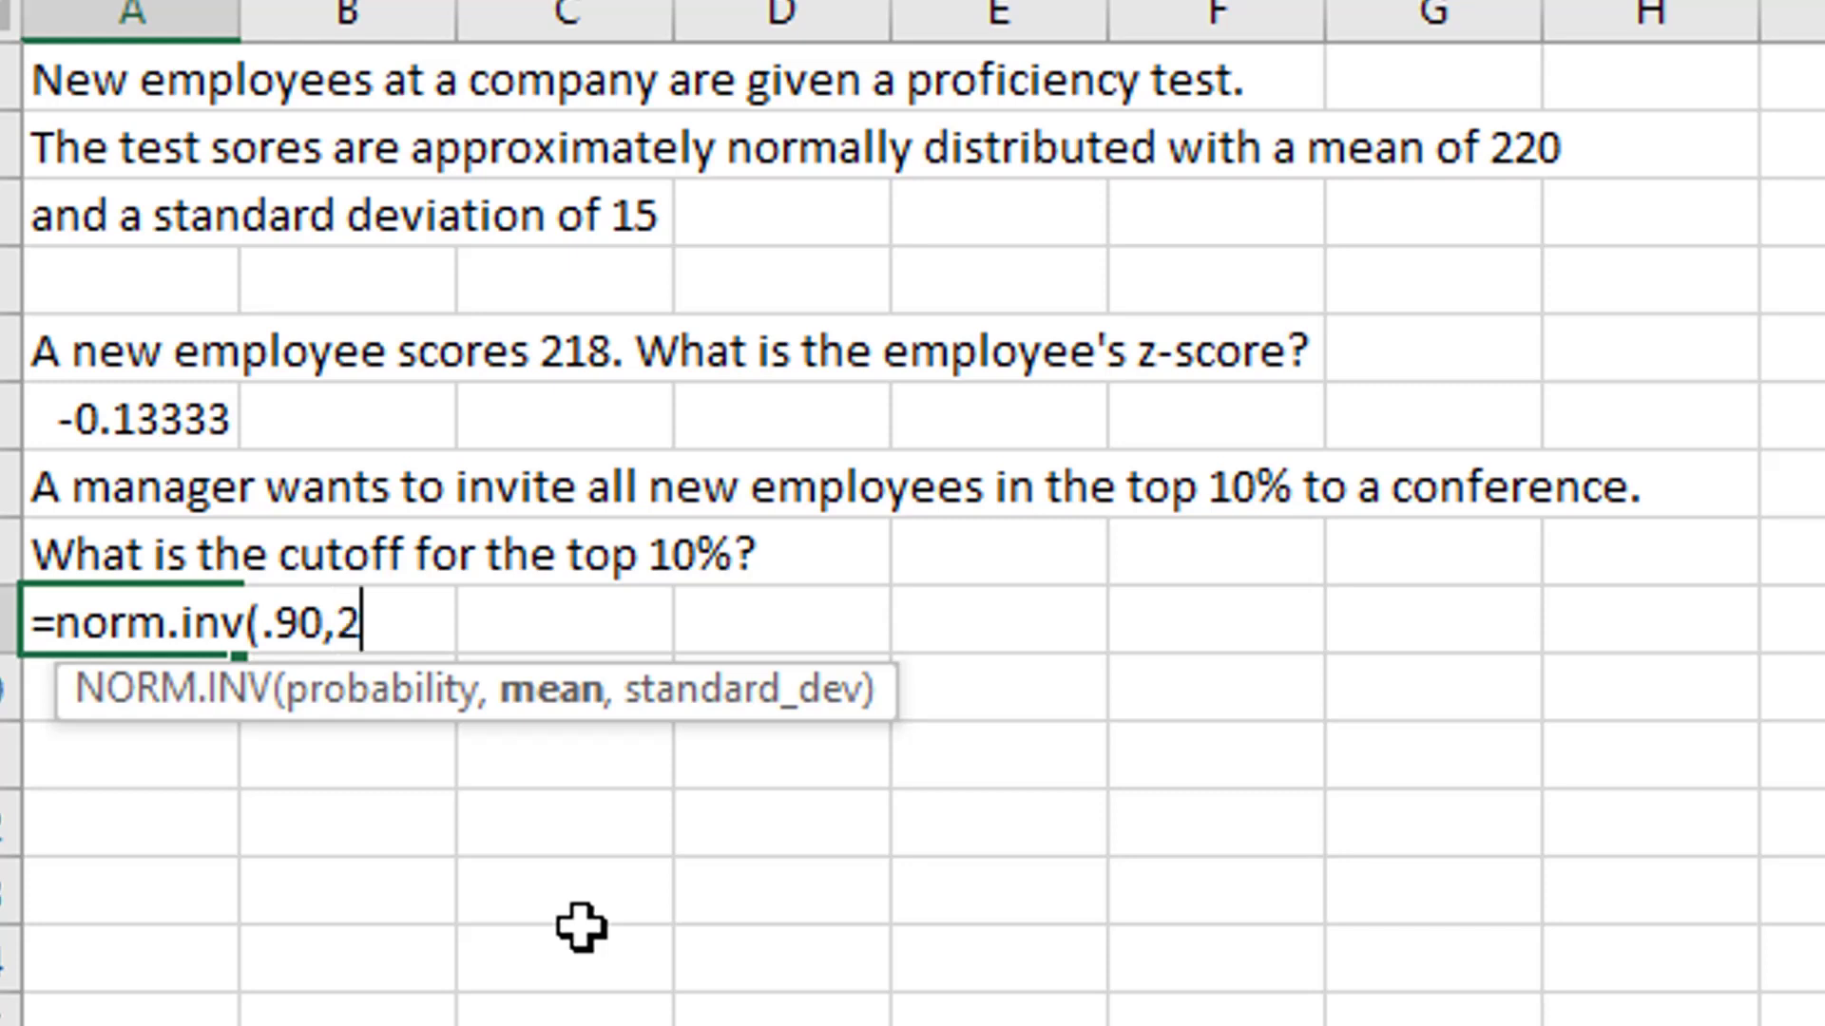
text(220,15)
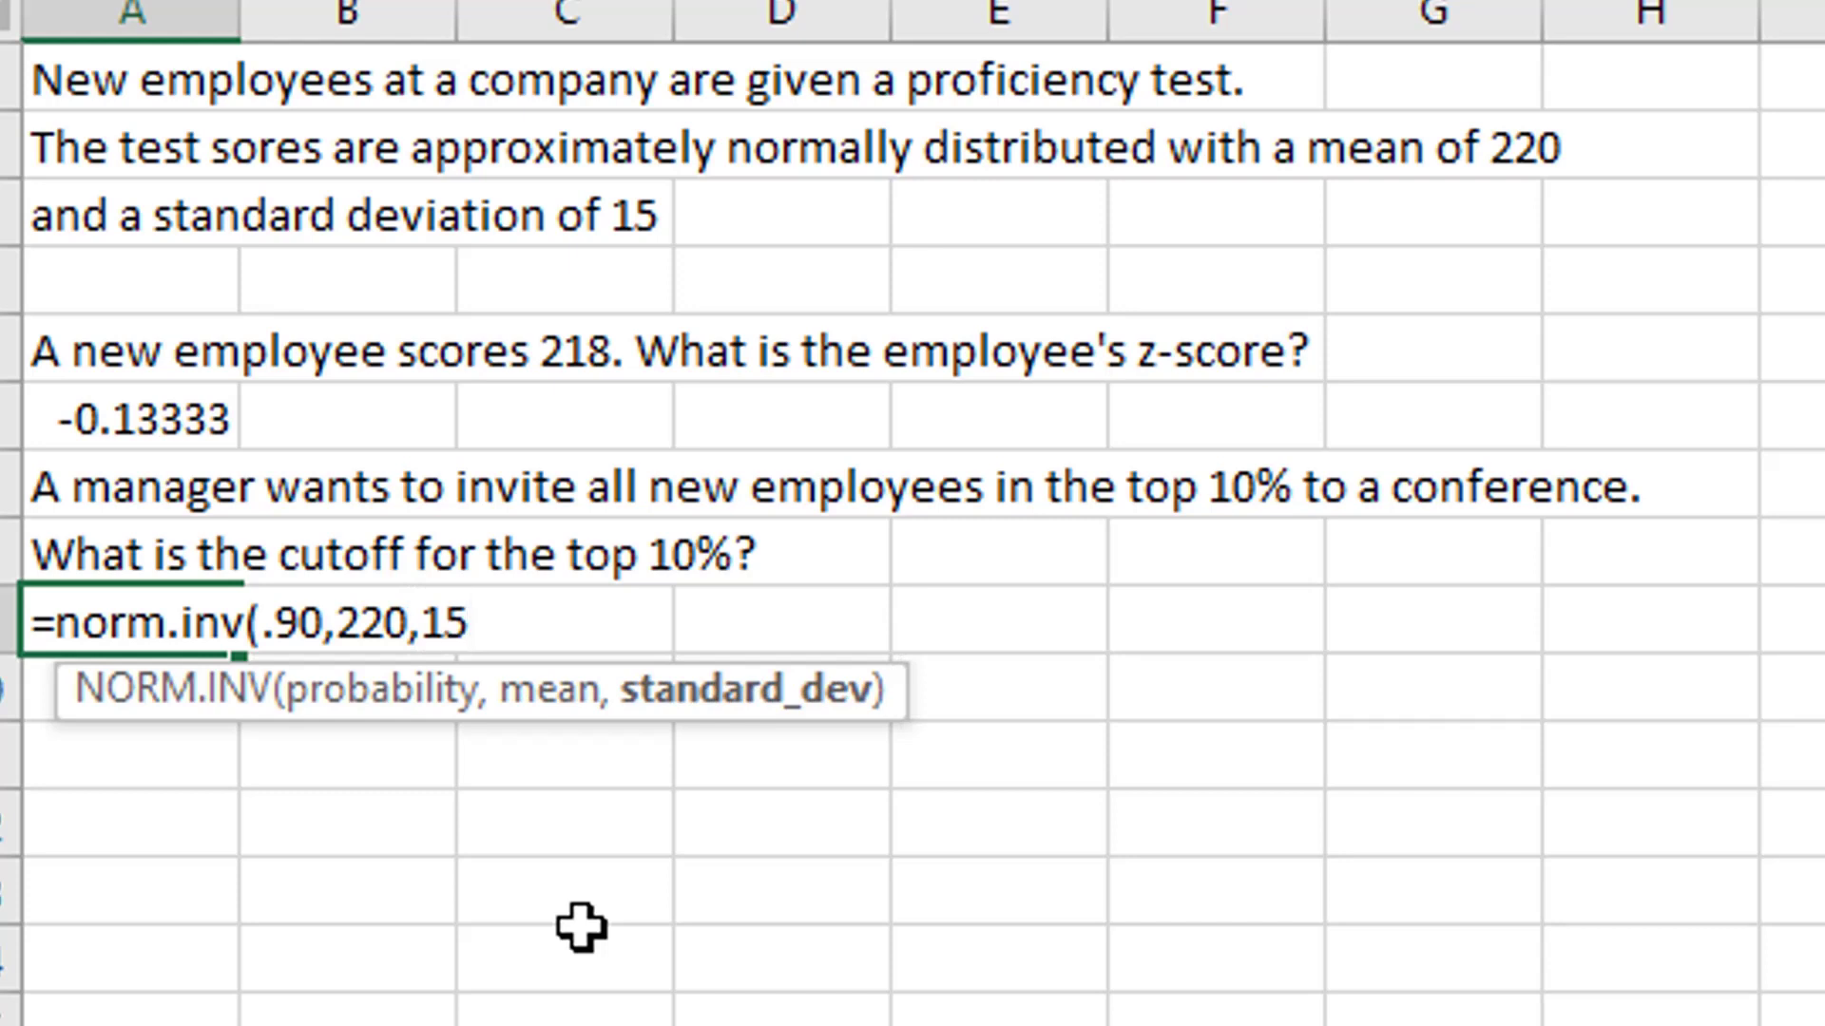
text())
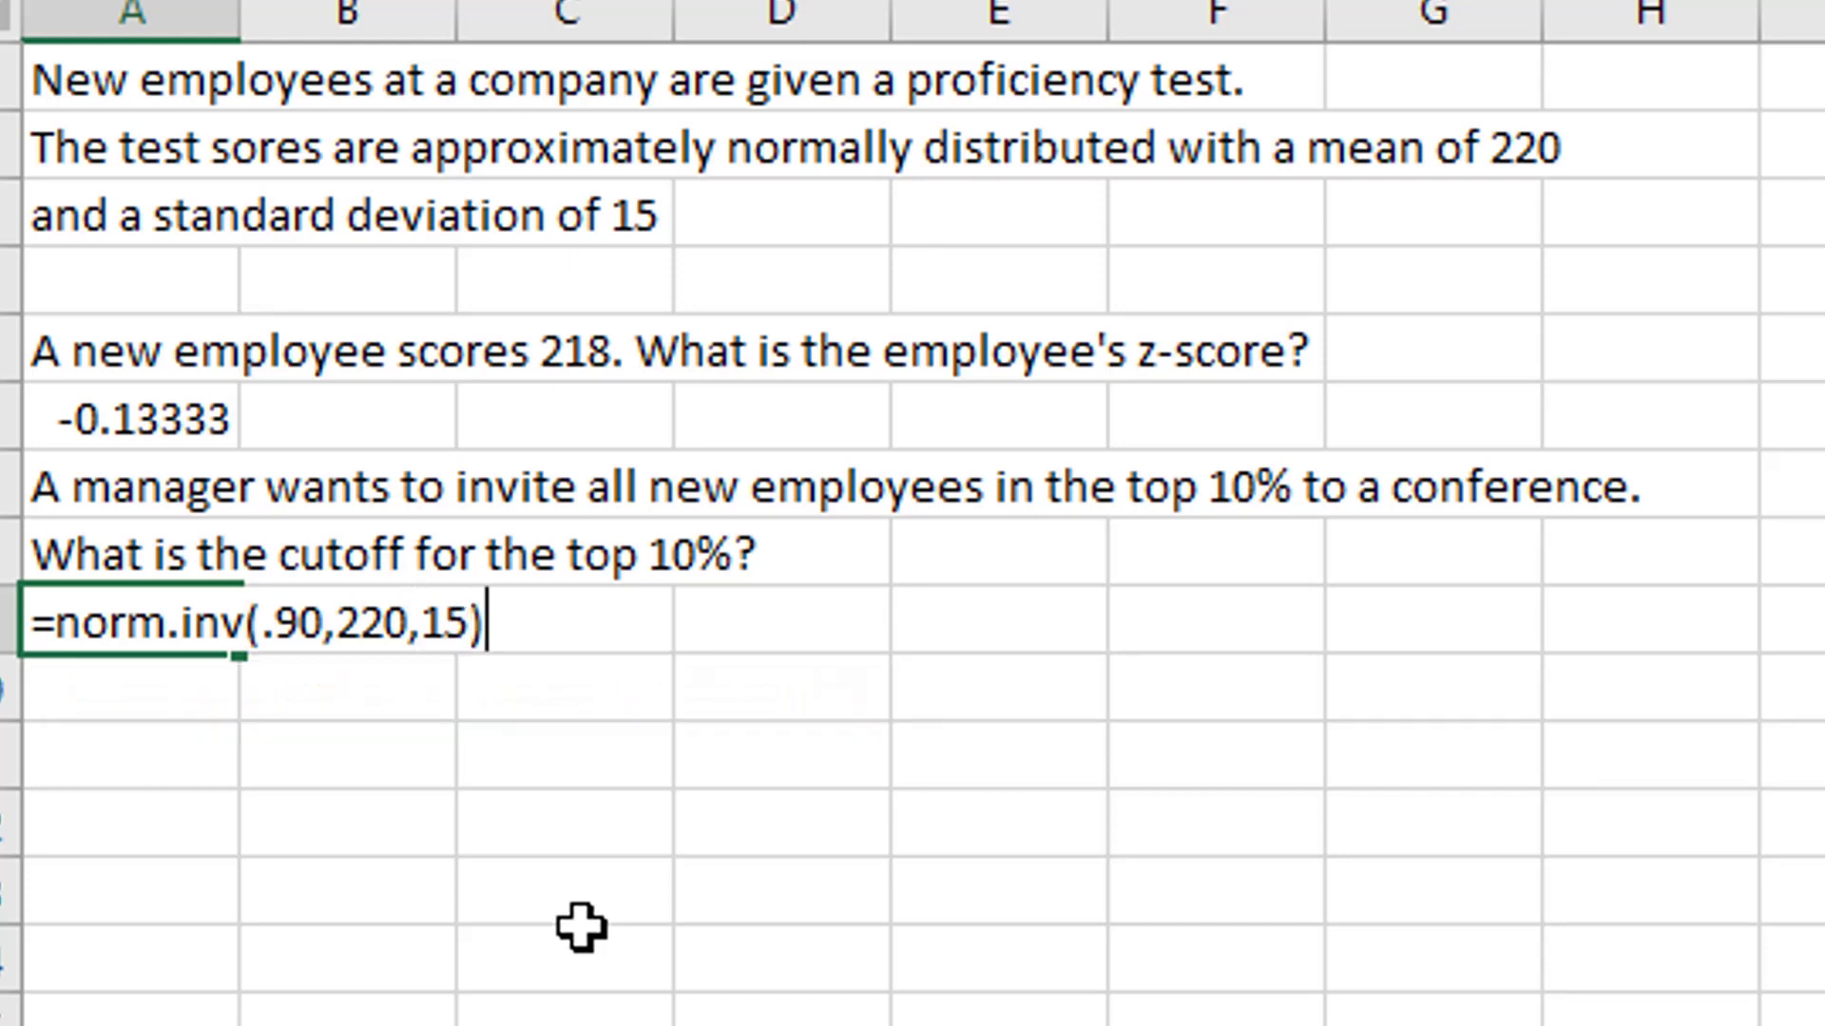
key(Return)
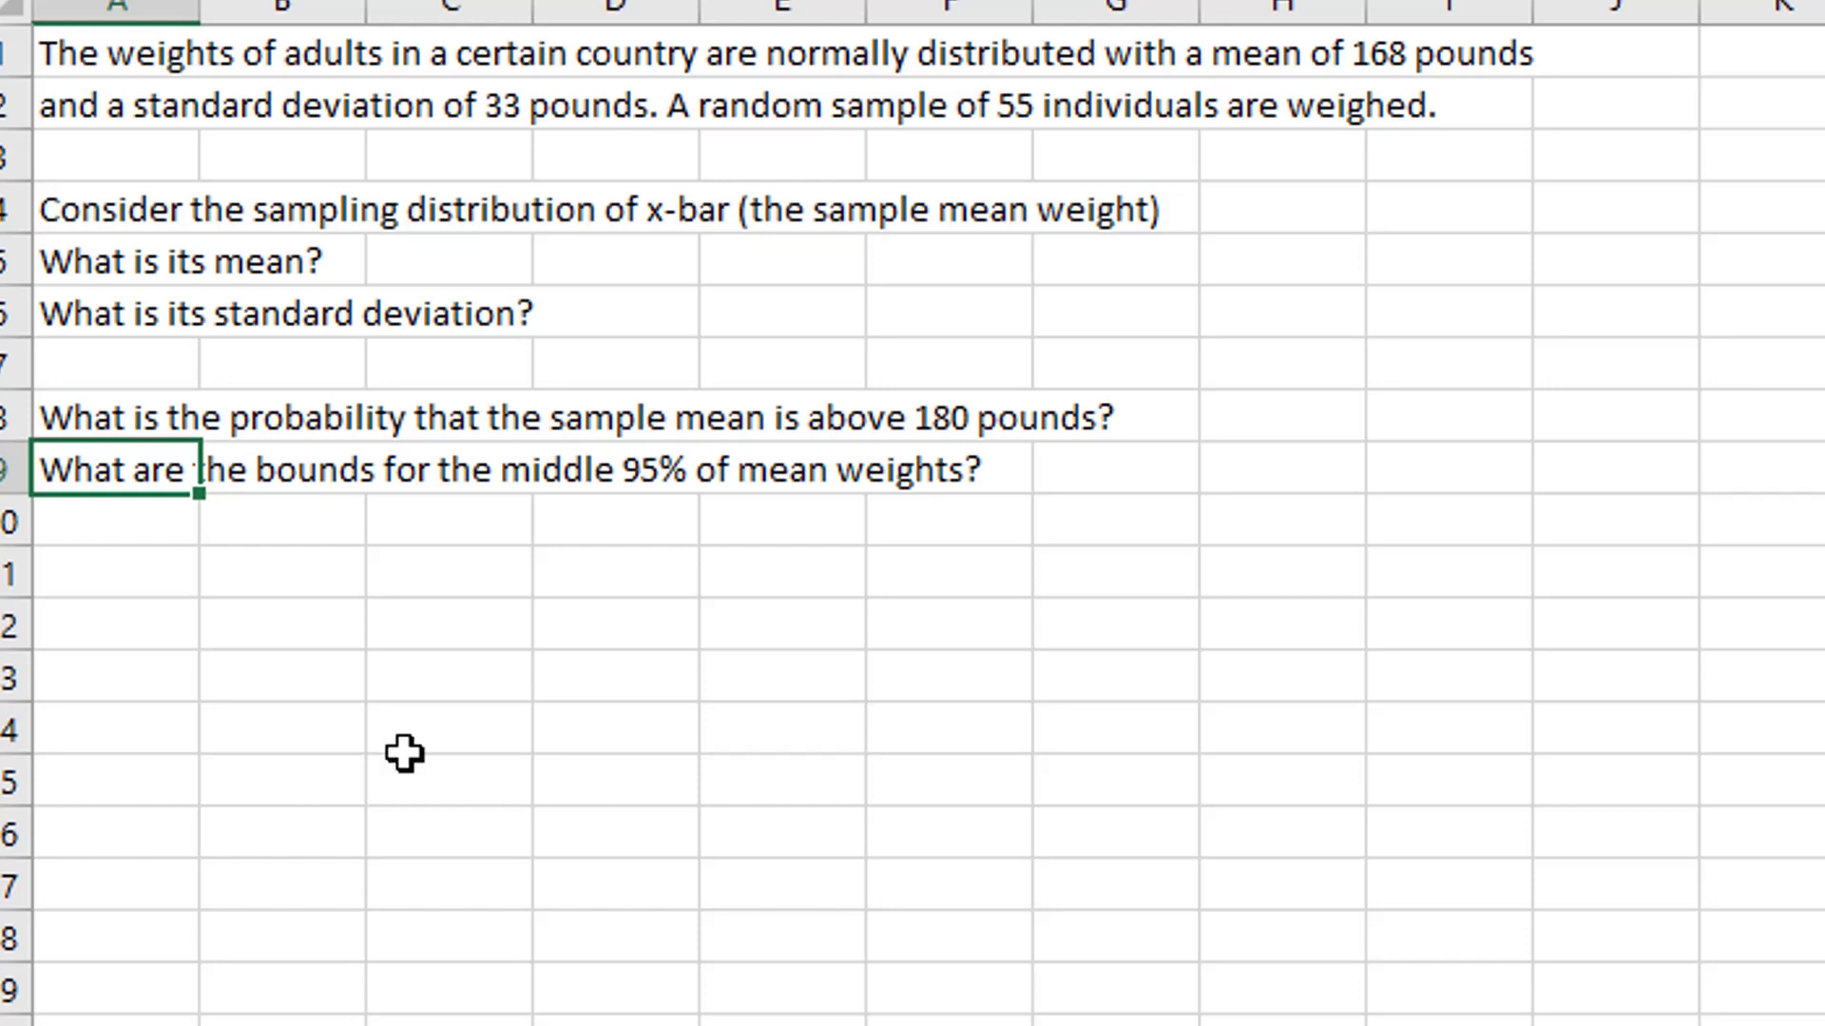
Step: Enter 168 in D5 as the sampling distribution's mean
drag(533, 6, 547, 6)
click(670, 273)
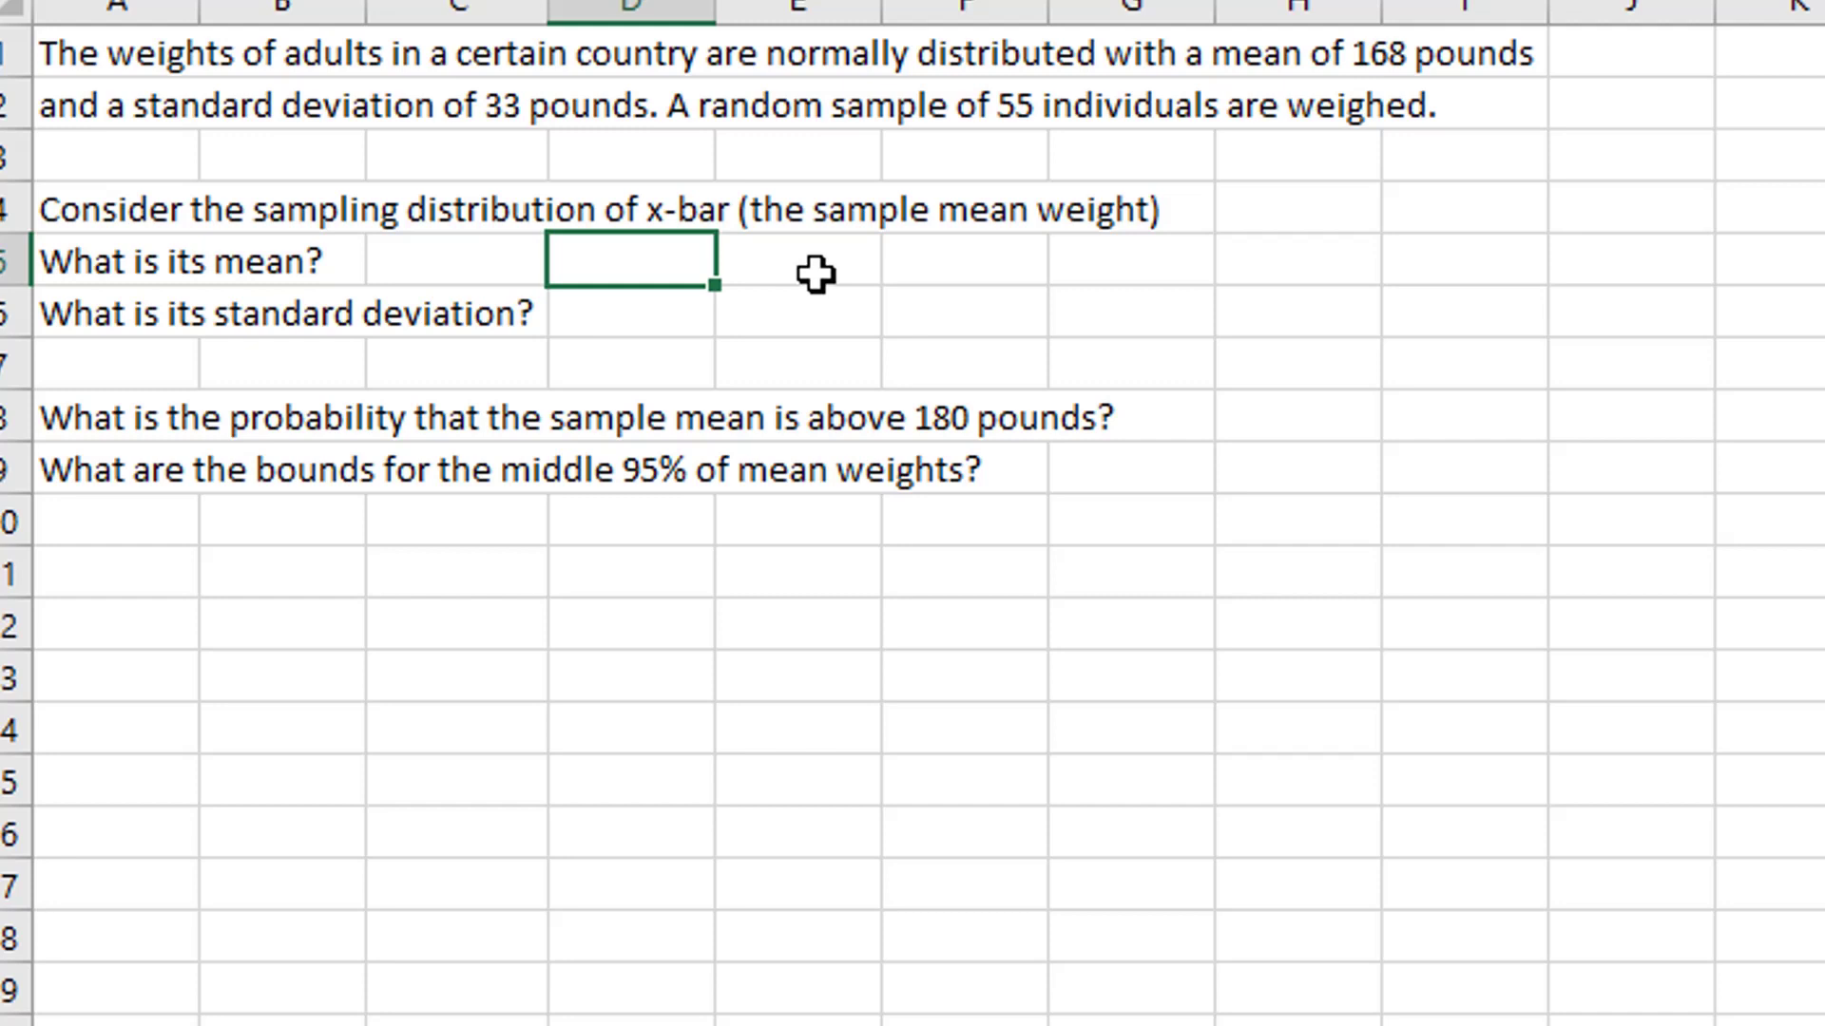
text(168)
key(Return)
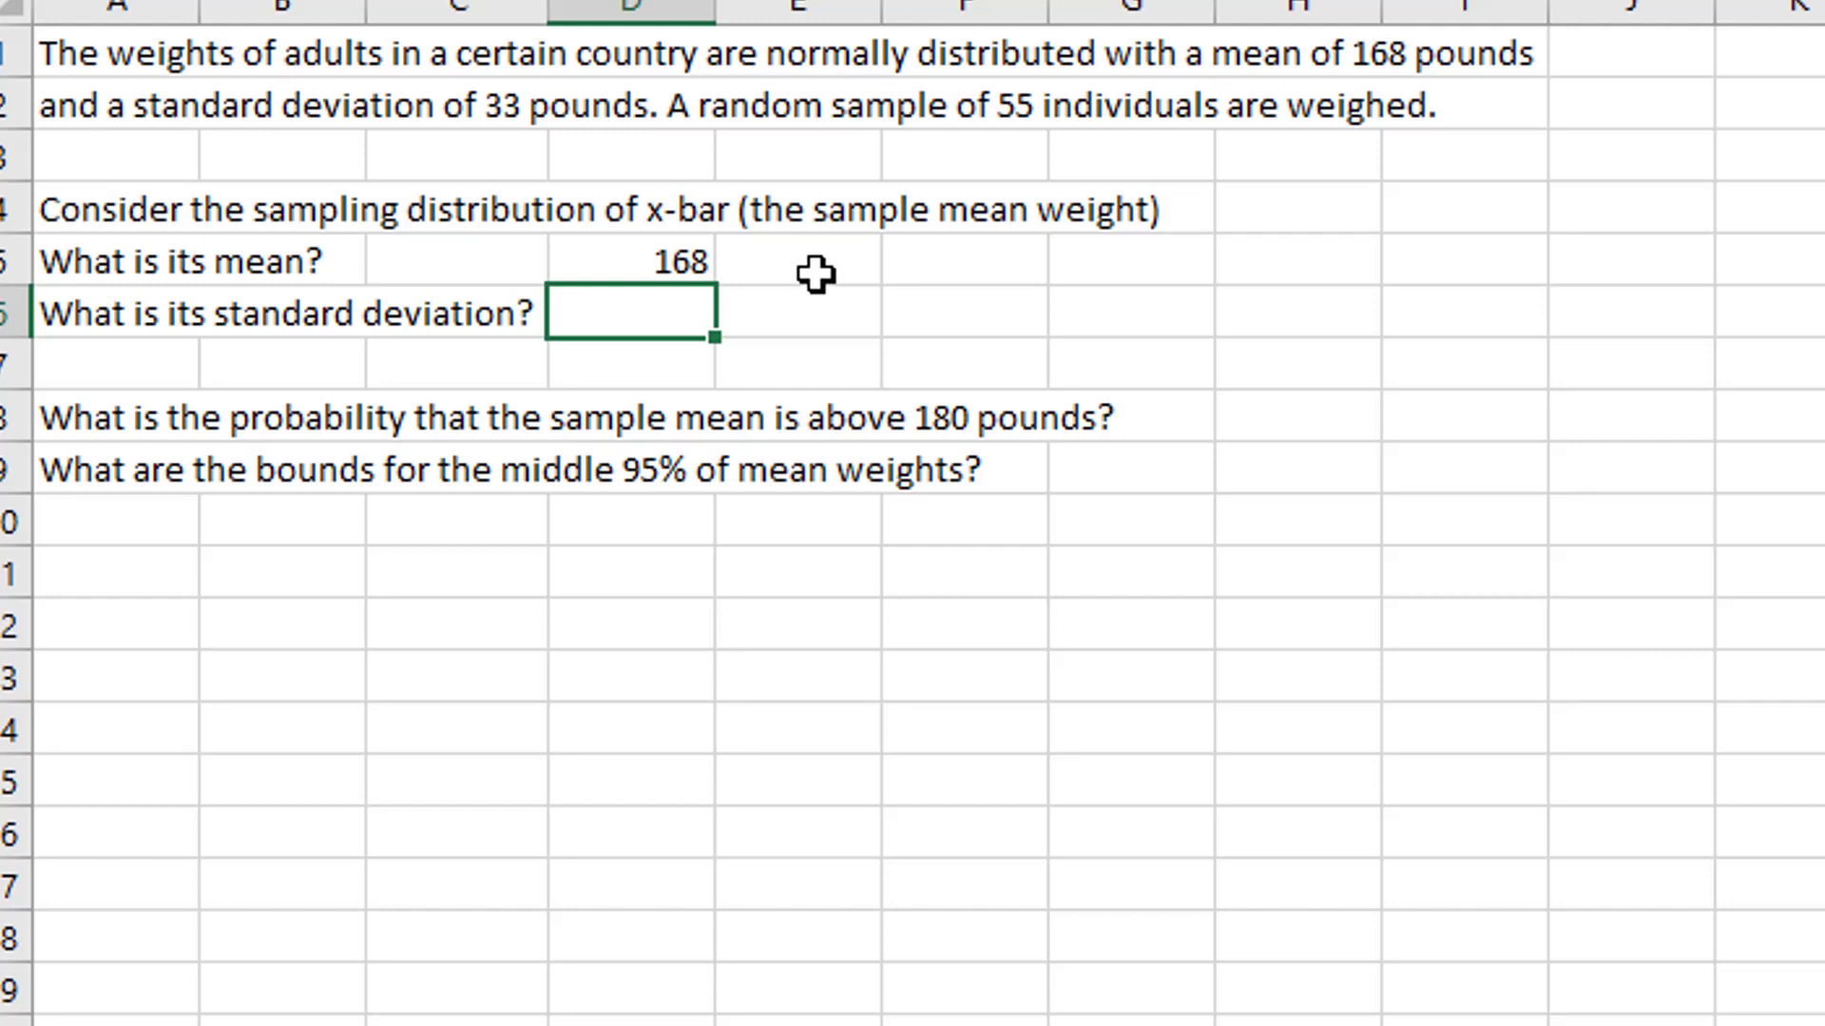
Step: Enter =33/sqrt(55) in D6 for the standard deviation 4.449719
text(=33/sq)
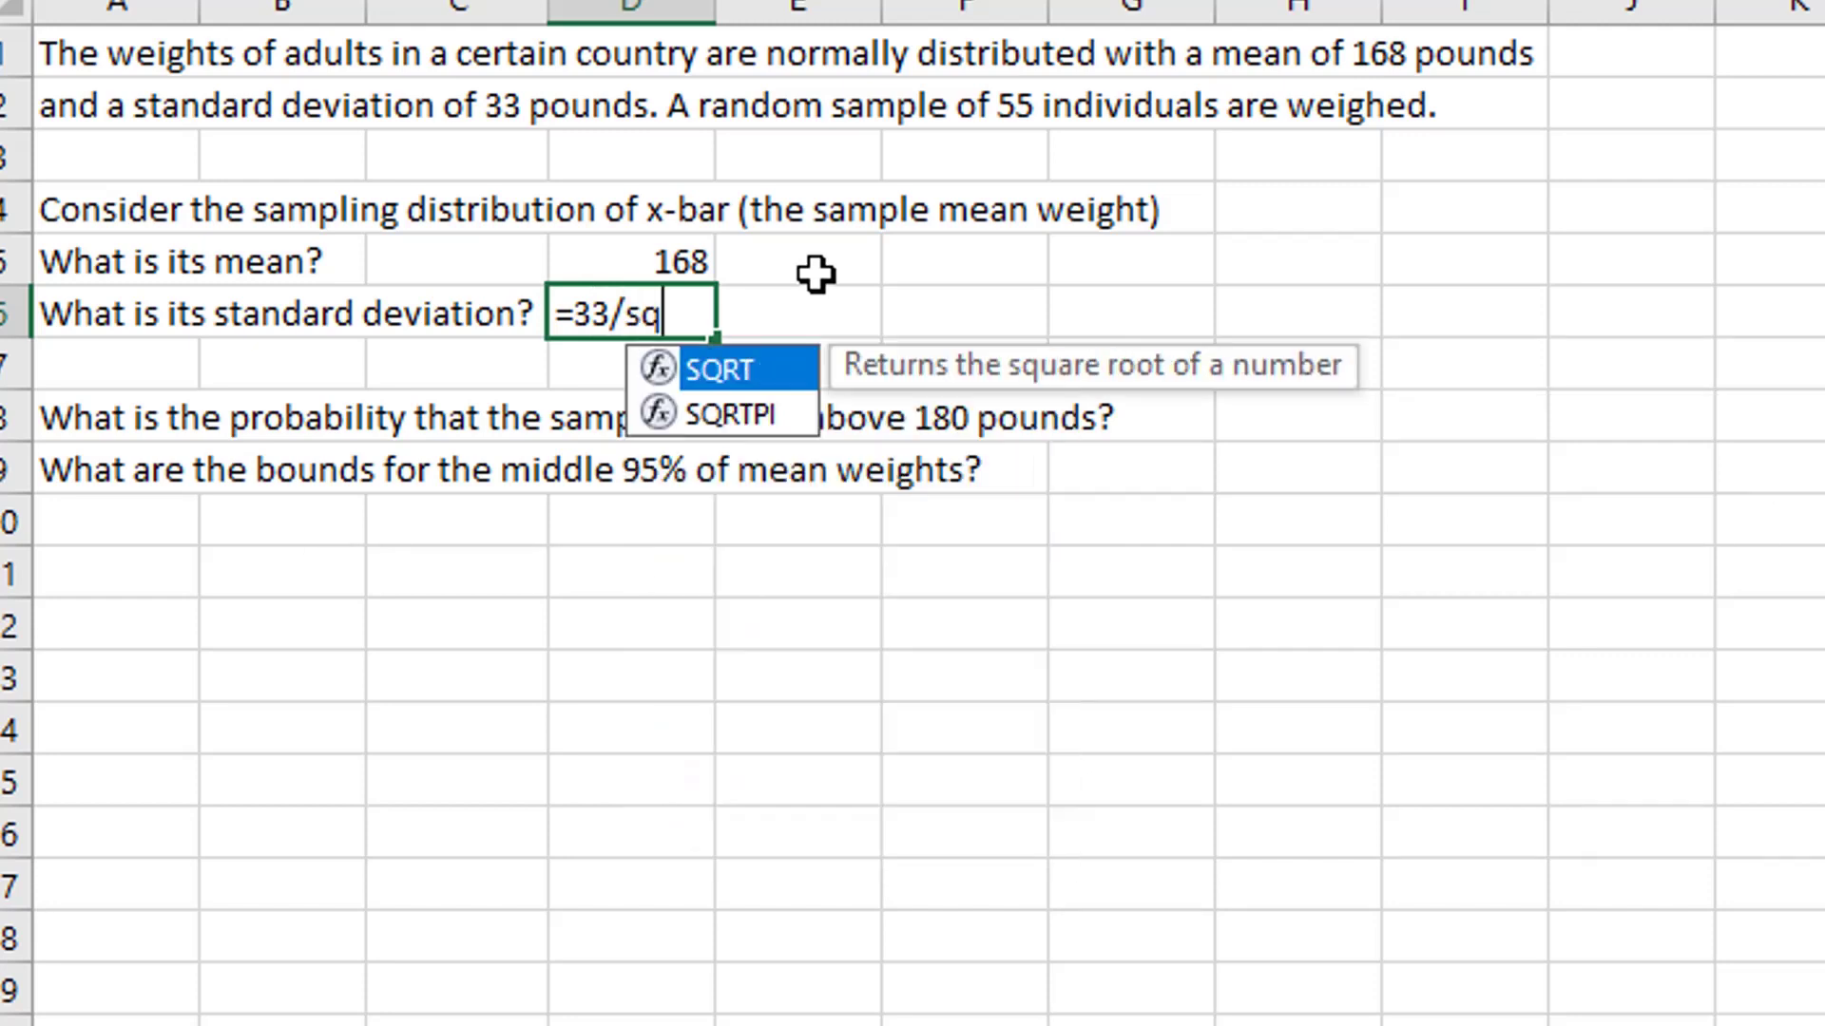
text(rt()
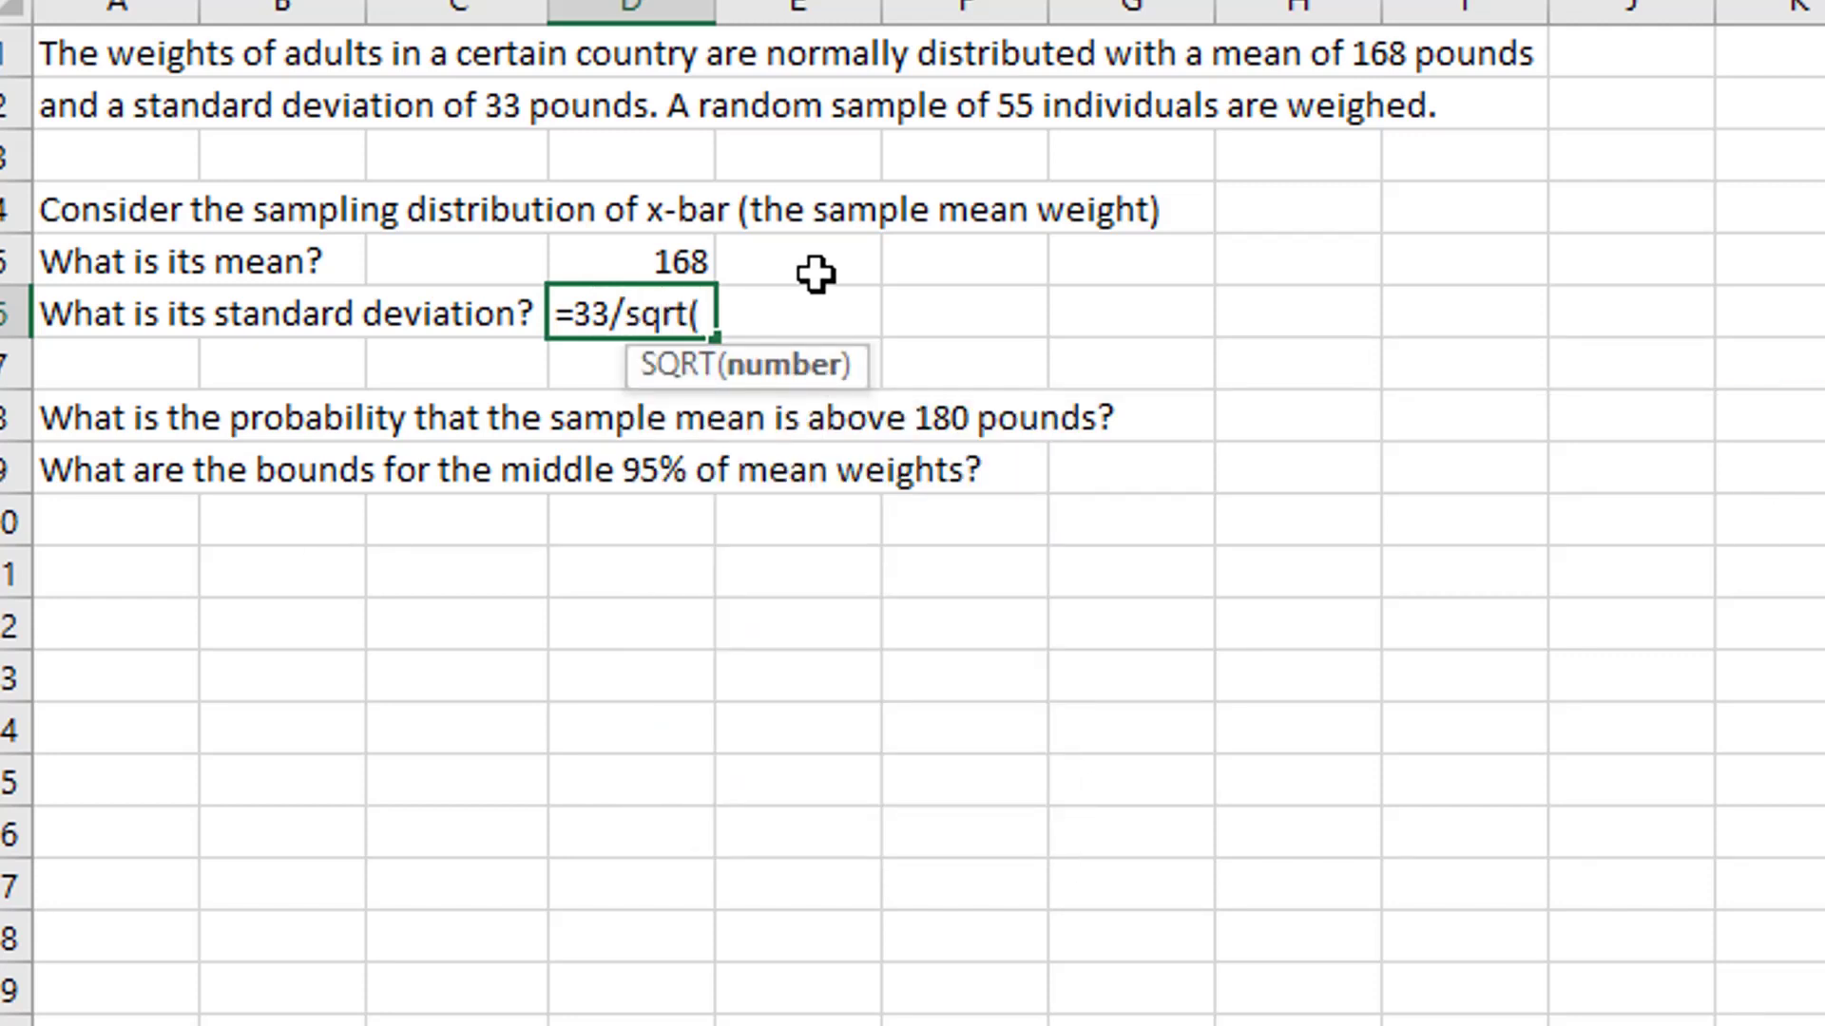
text(55))
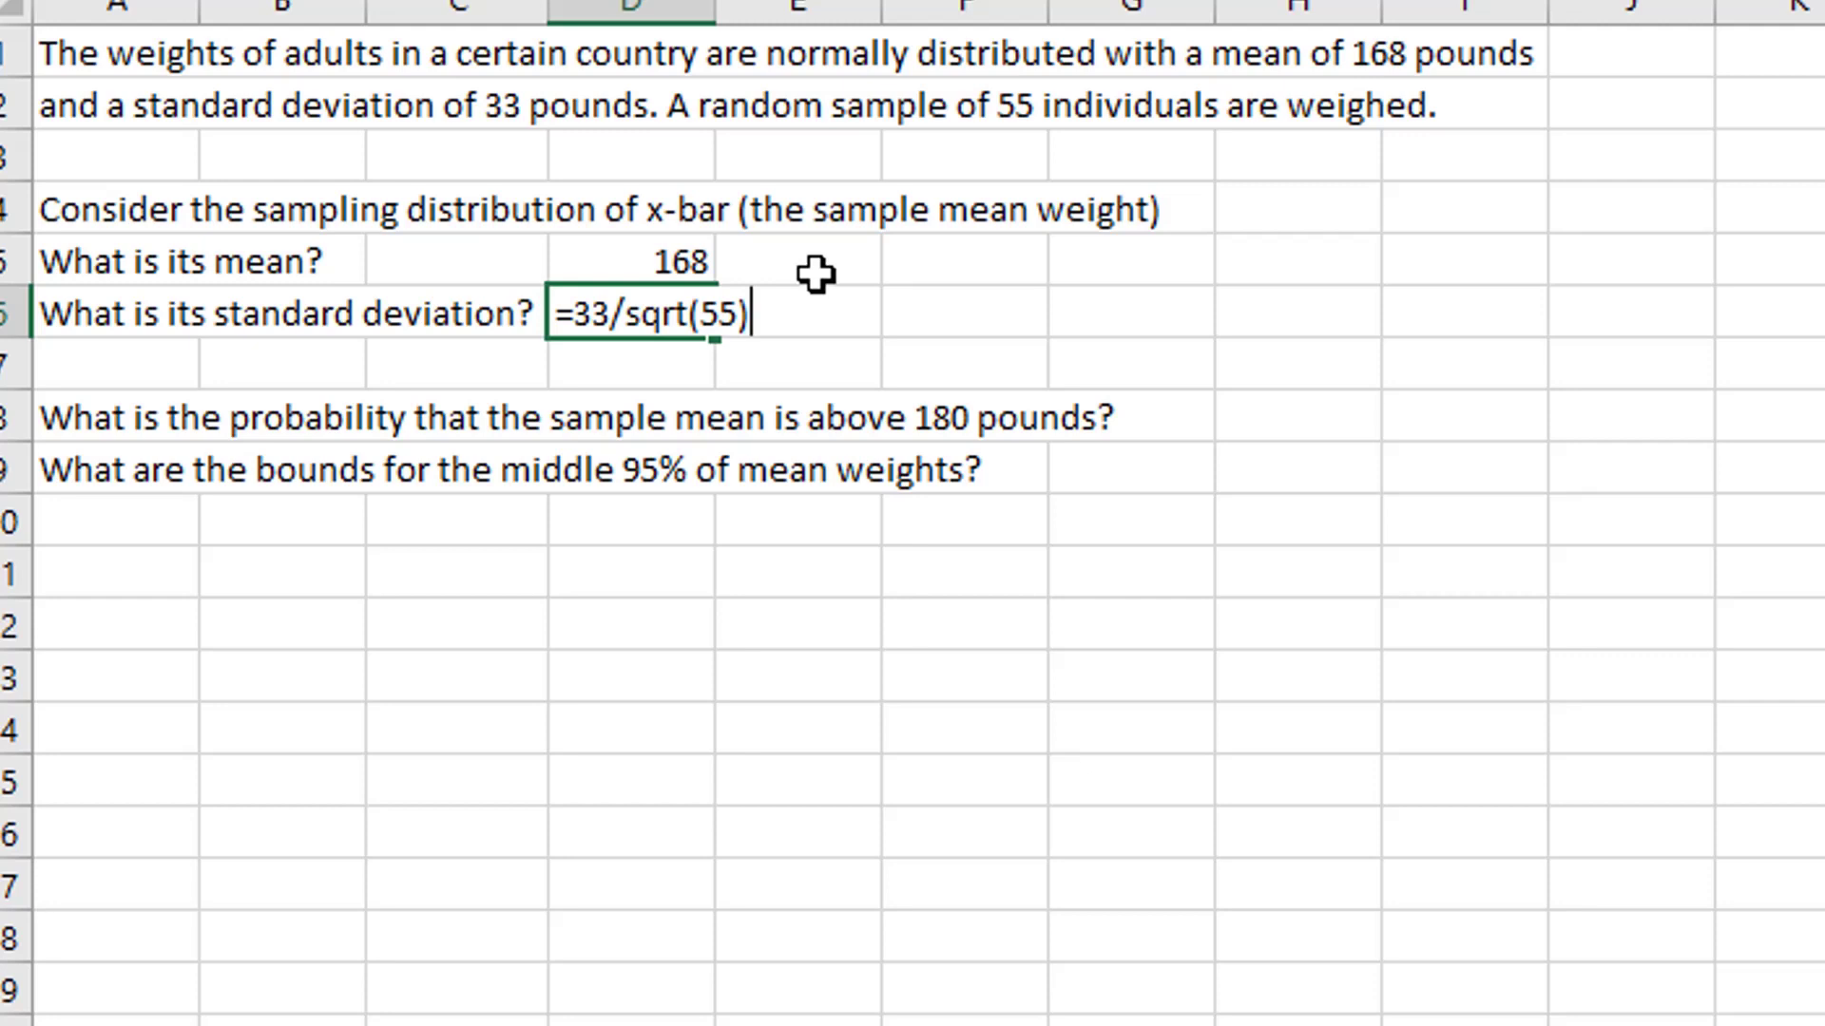
key(Return)
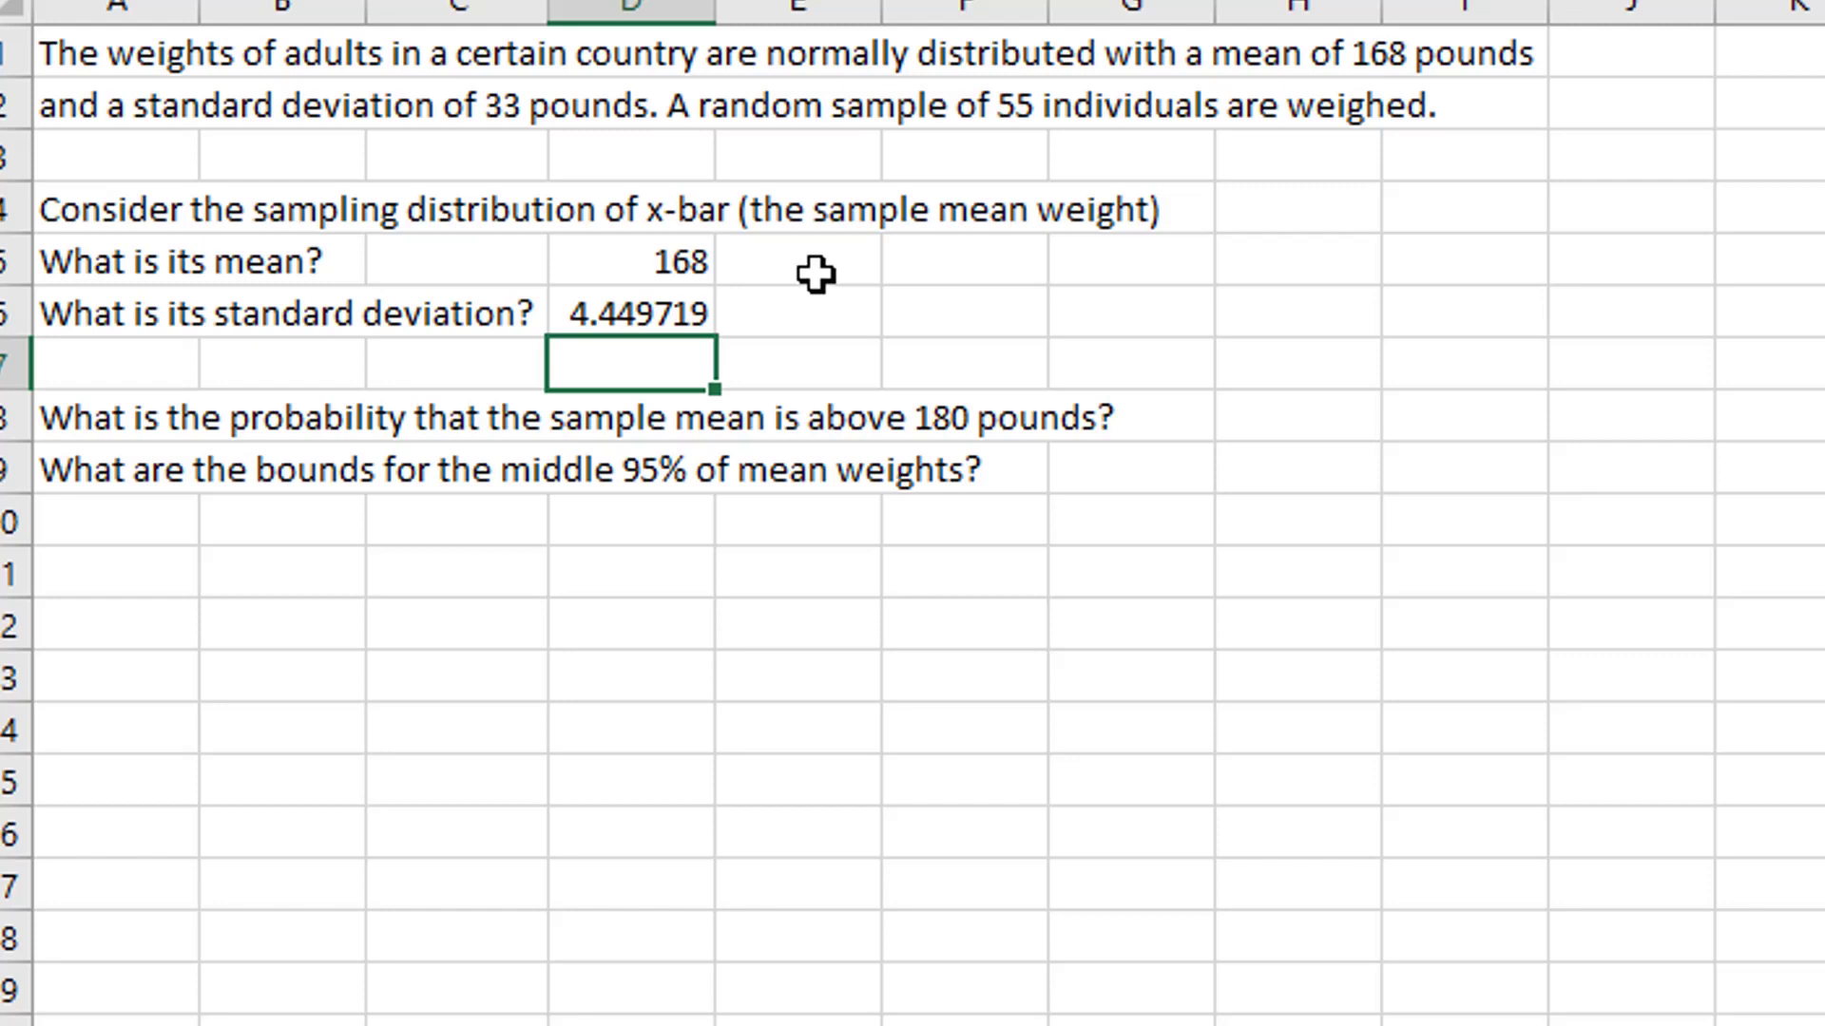
key(Down)
key(Down)
key(Down)
key(Left)
key(Left)
key(Left)
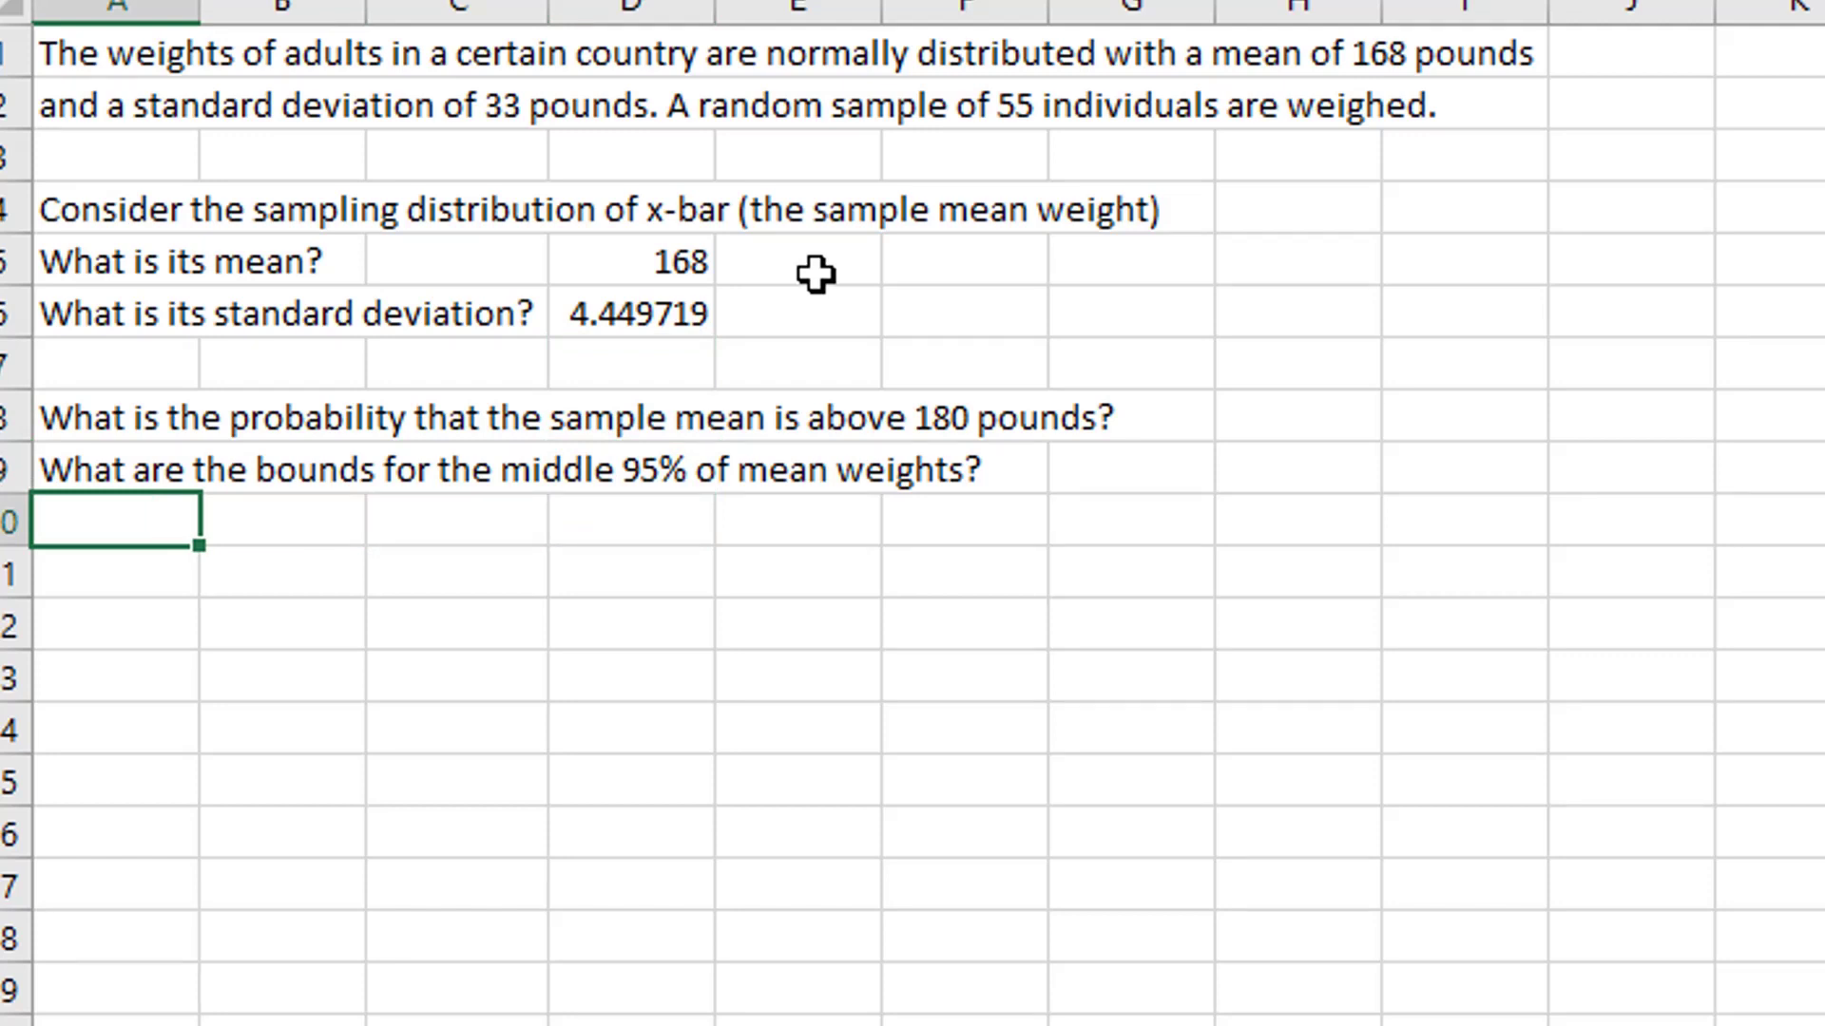
key(Right)
key(Right)
key(Right)
key(Right)
key(Right)
key(Right)
key(Right)
key(Up)
key(Up)
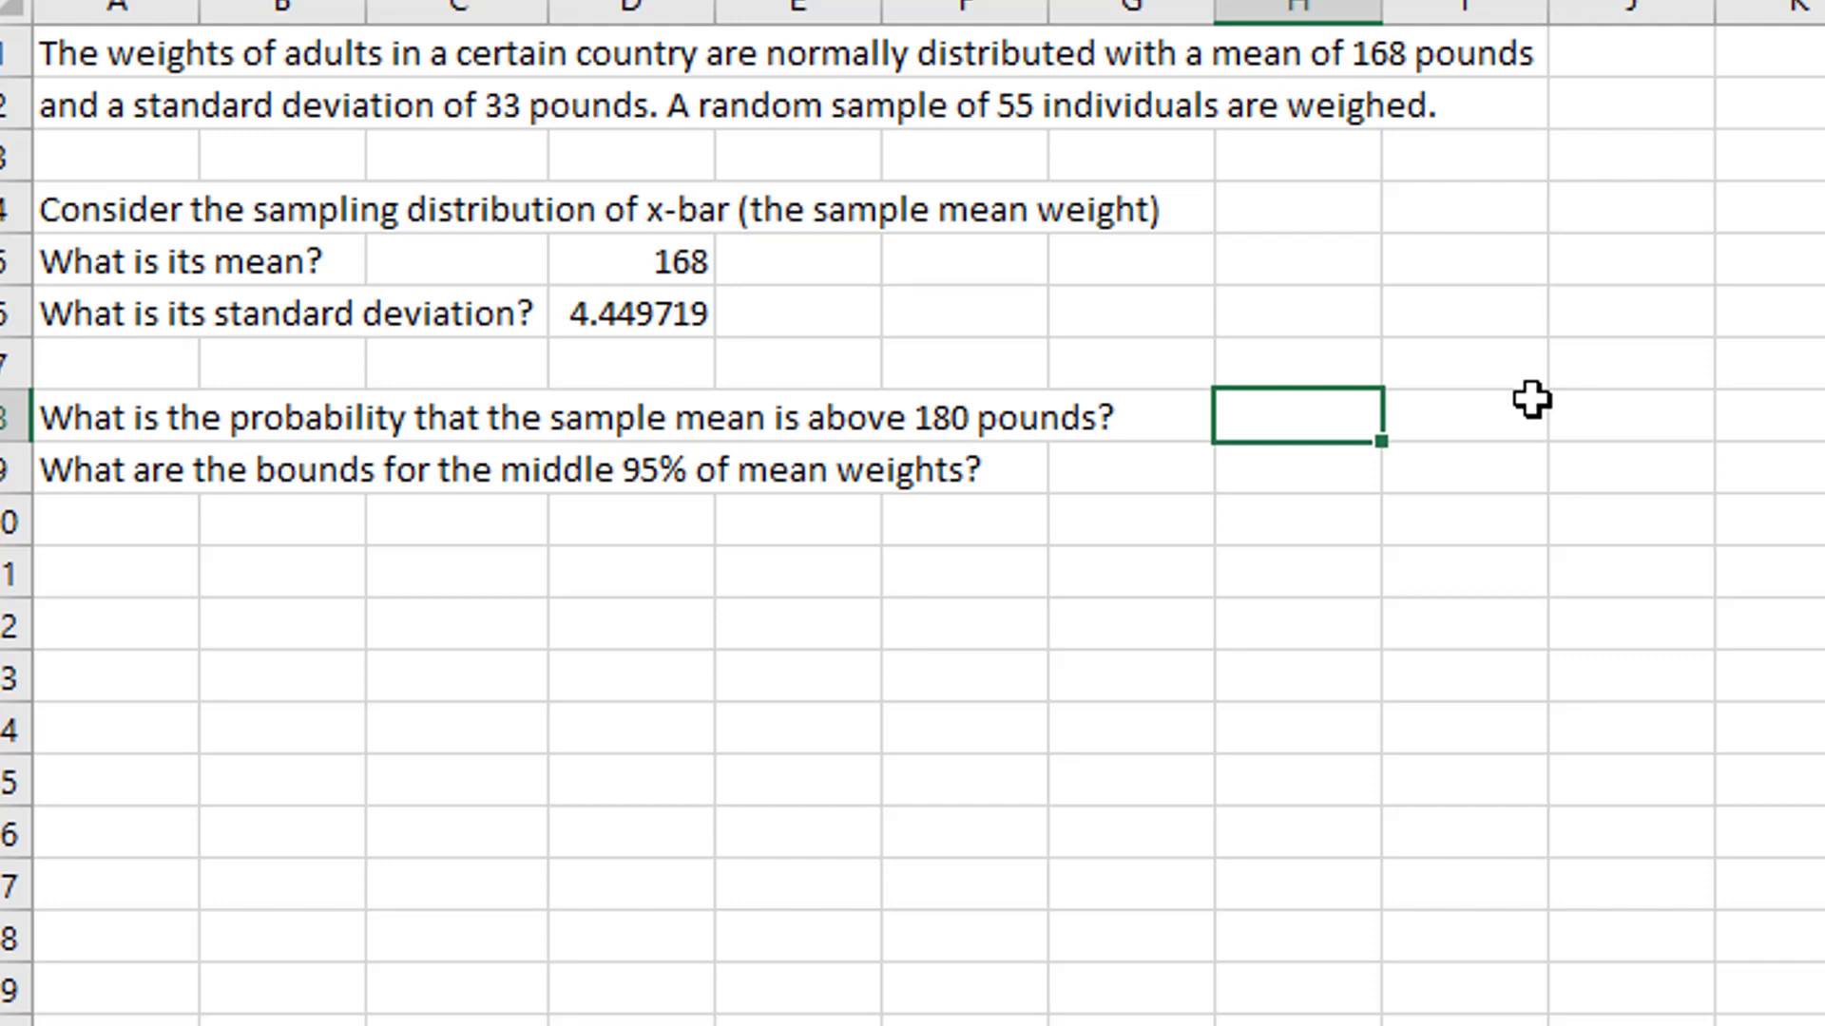
Step: Draft =norm.dist(180,168,D6,TRUE) in H8, using D6 for the standard deviation
text(=)
text(no)
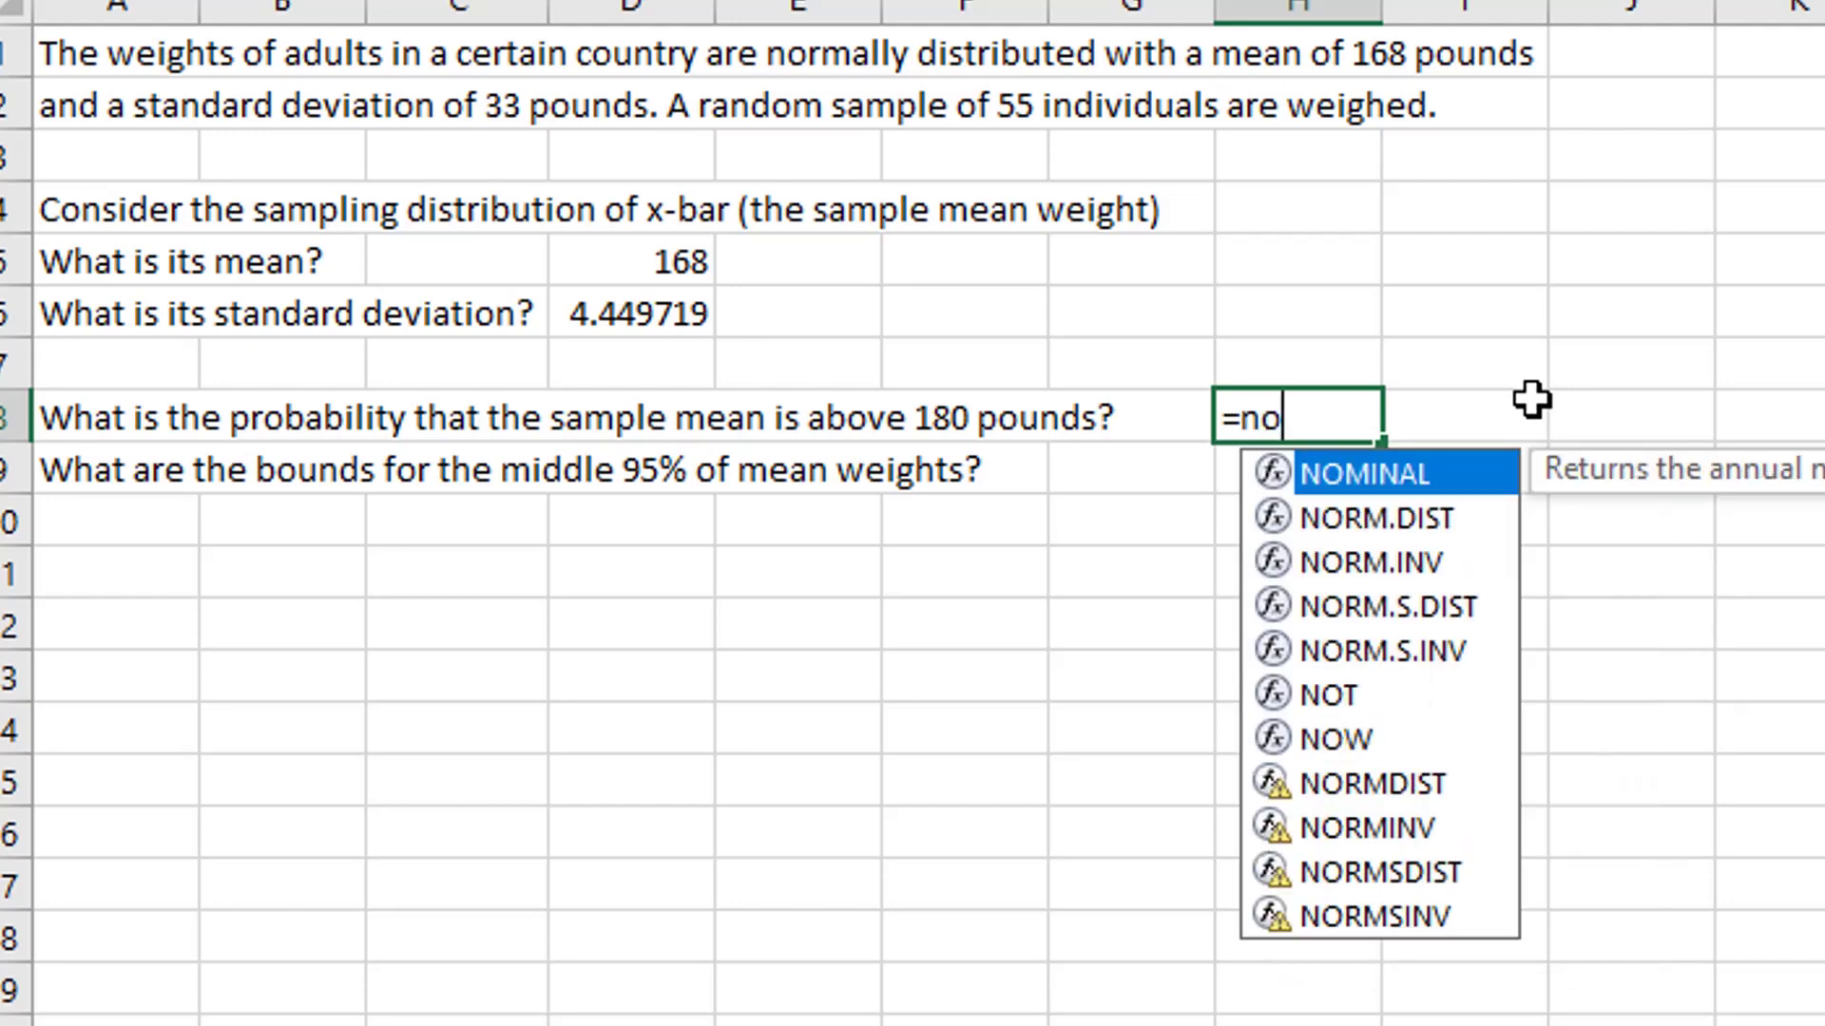
text(rm.dist)
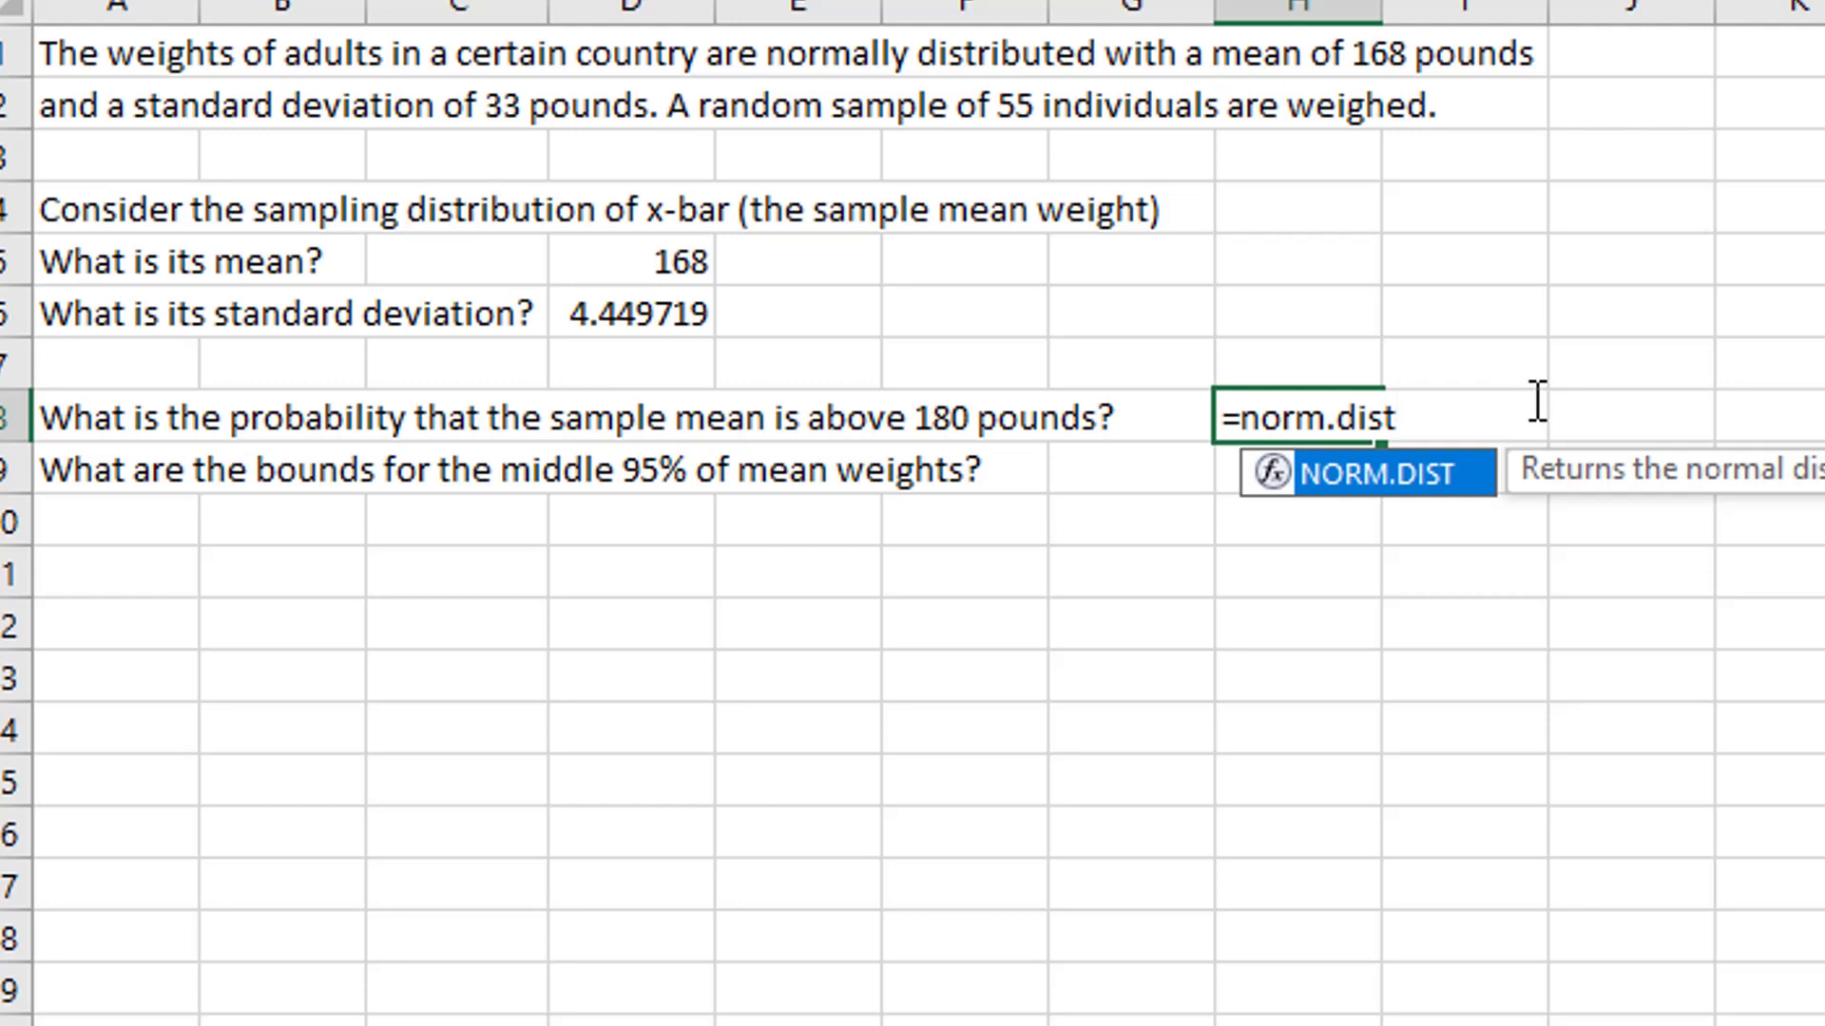
text(()
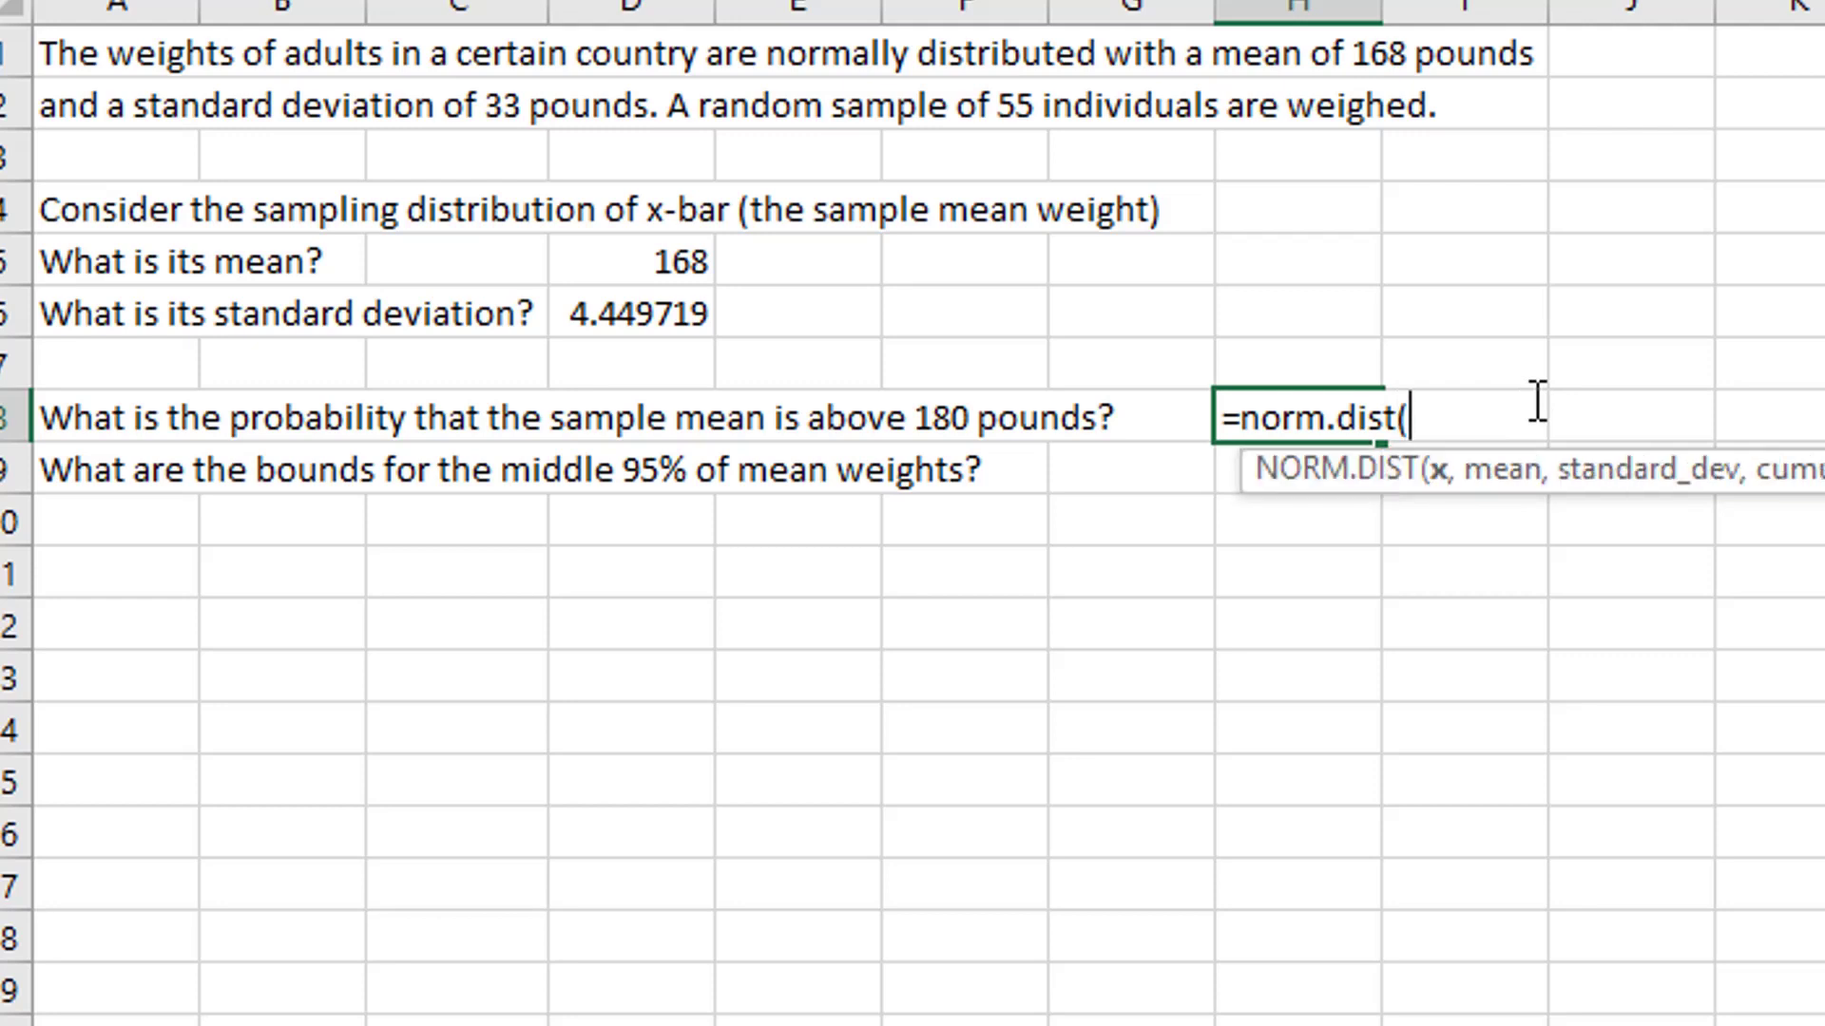
text(180,168)
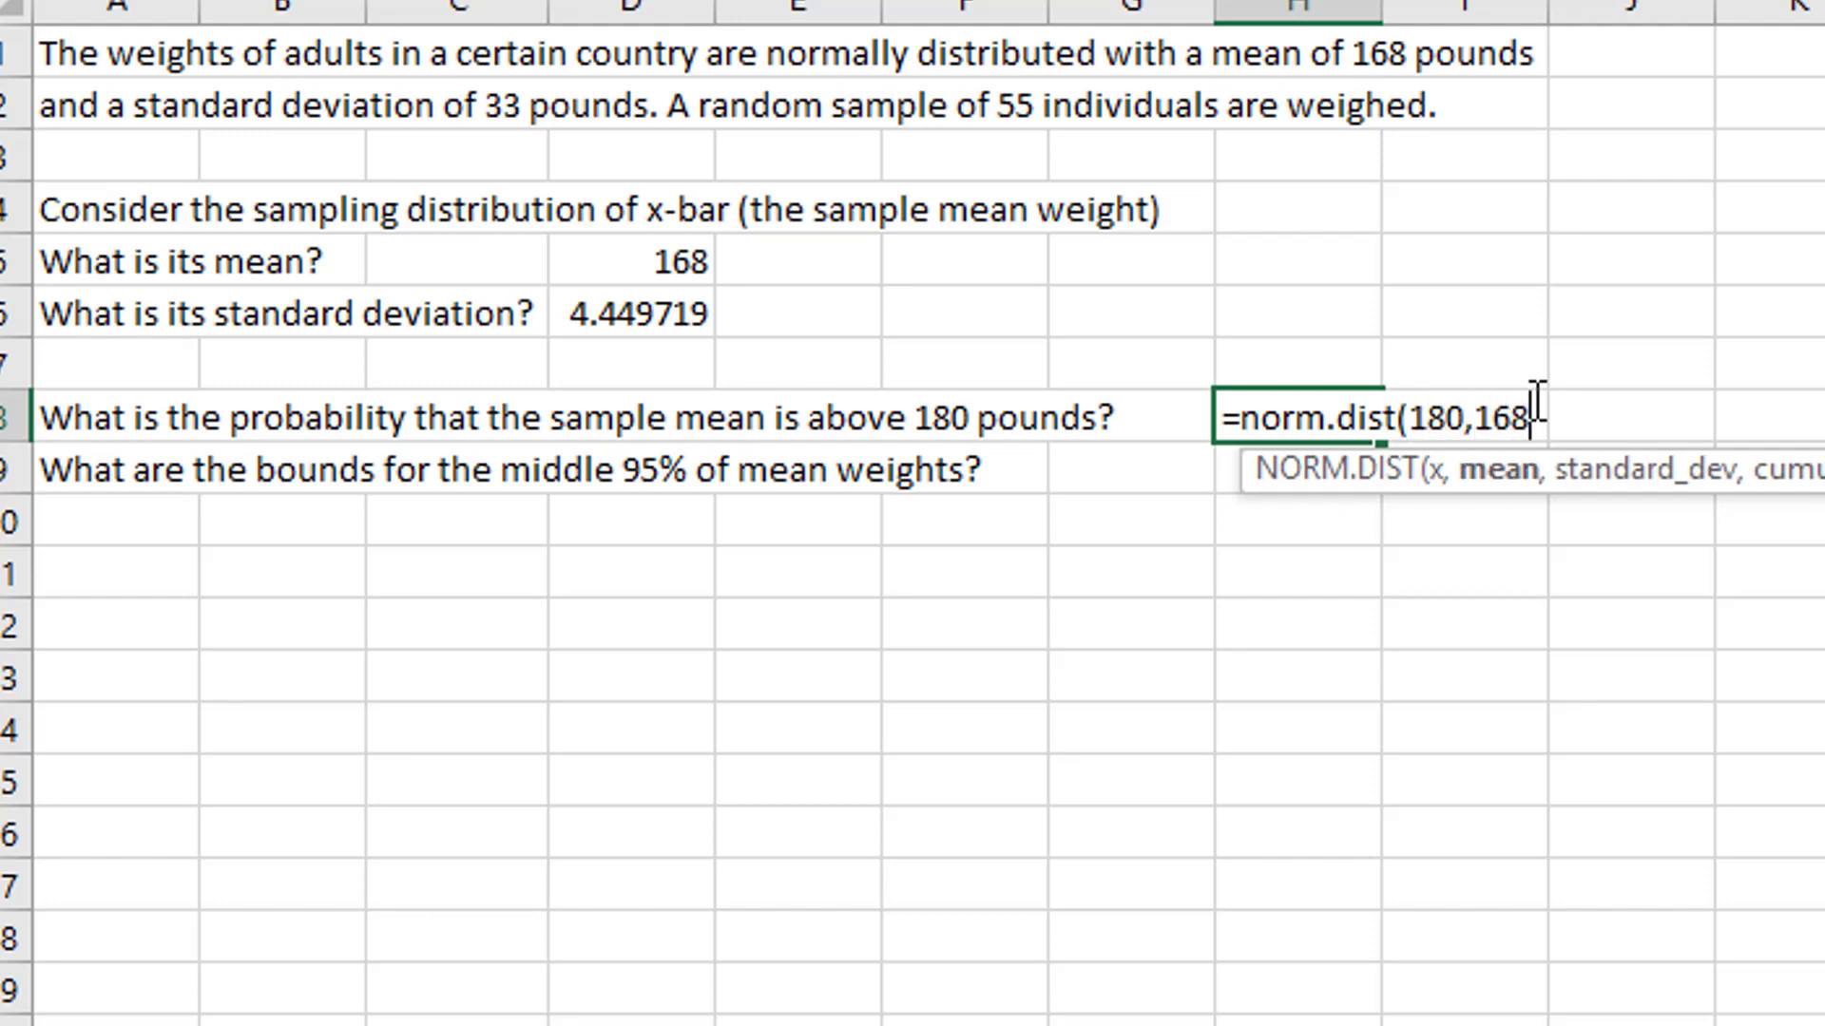
text(,4.449)
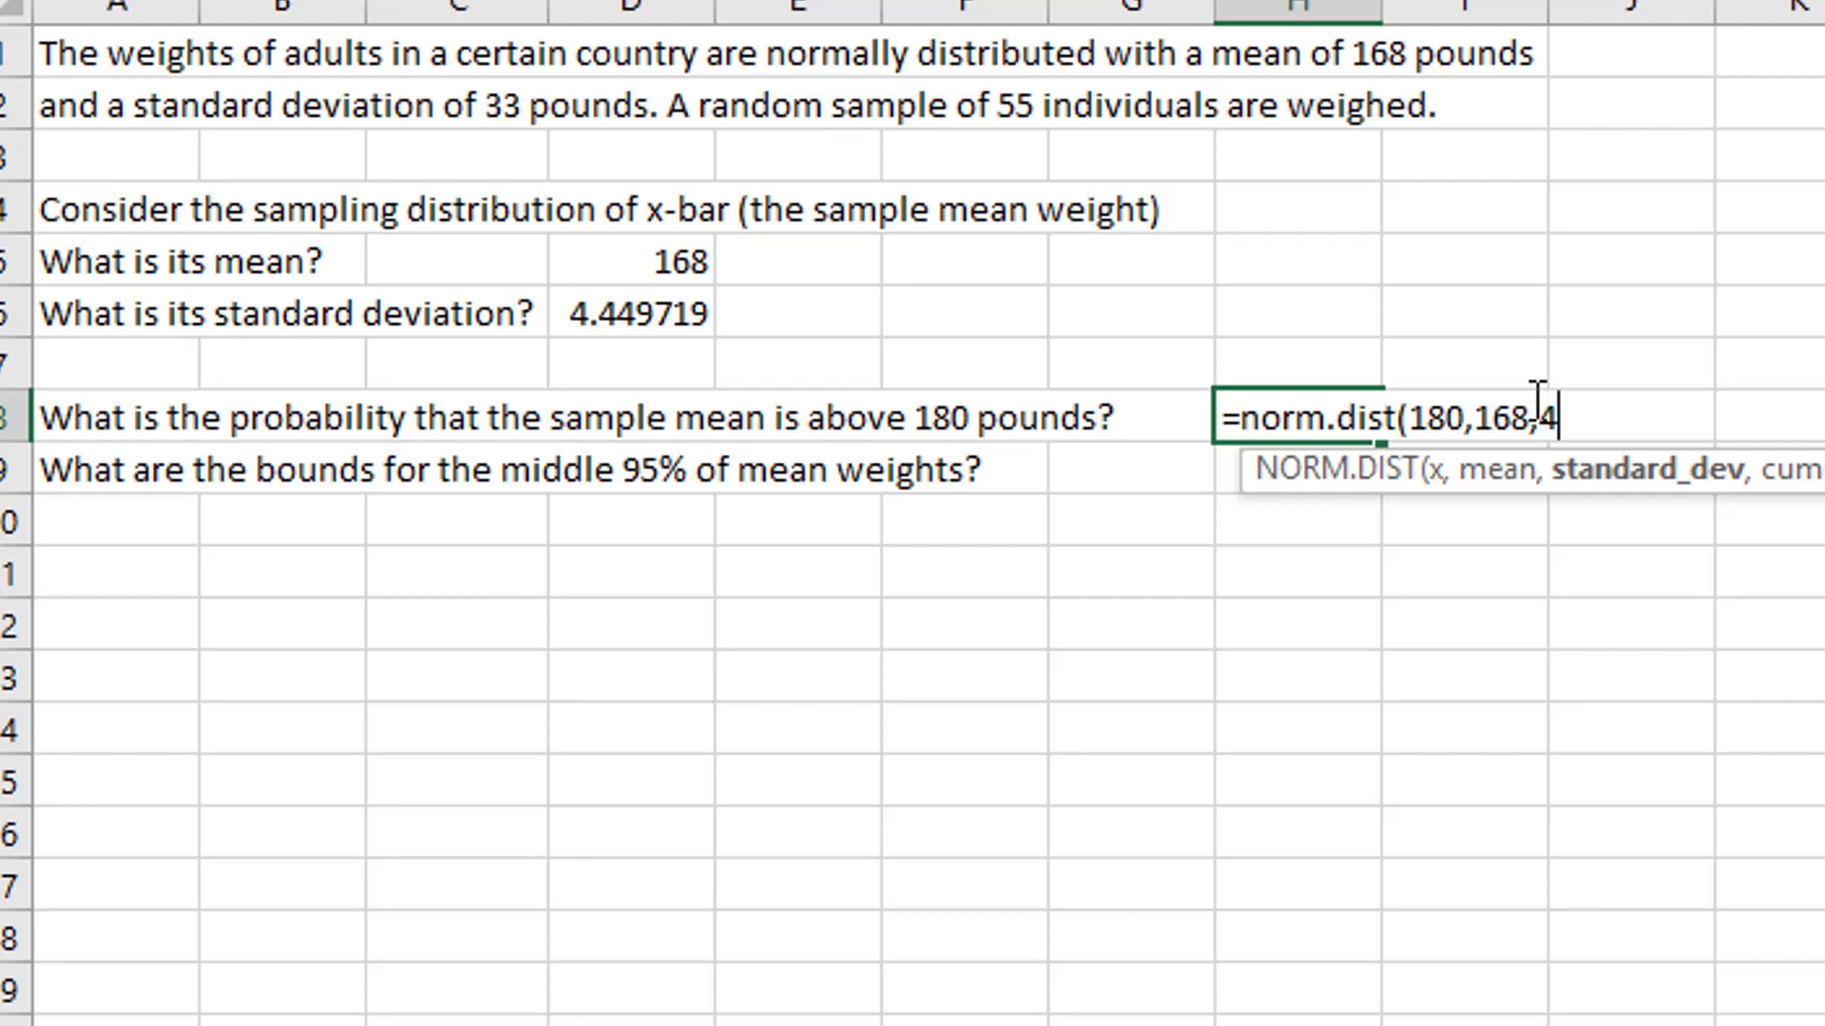
key(BackSpace)
key(BackSpace)
key(BackSpace)
key(BackSpace)
key(BackSpace)
click(618, 314)
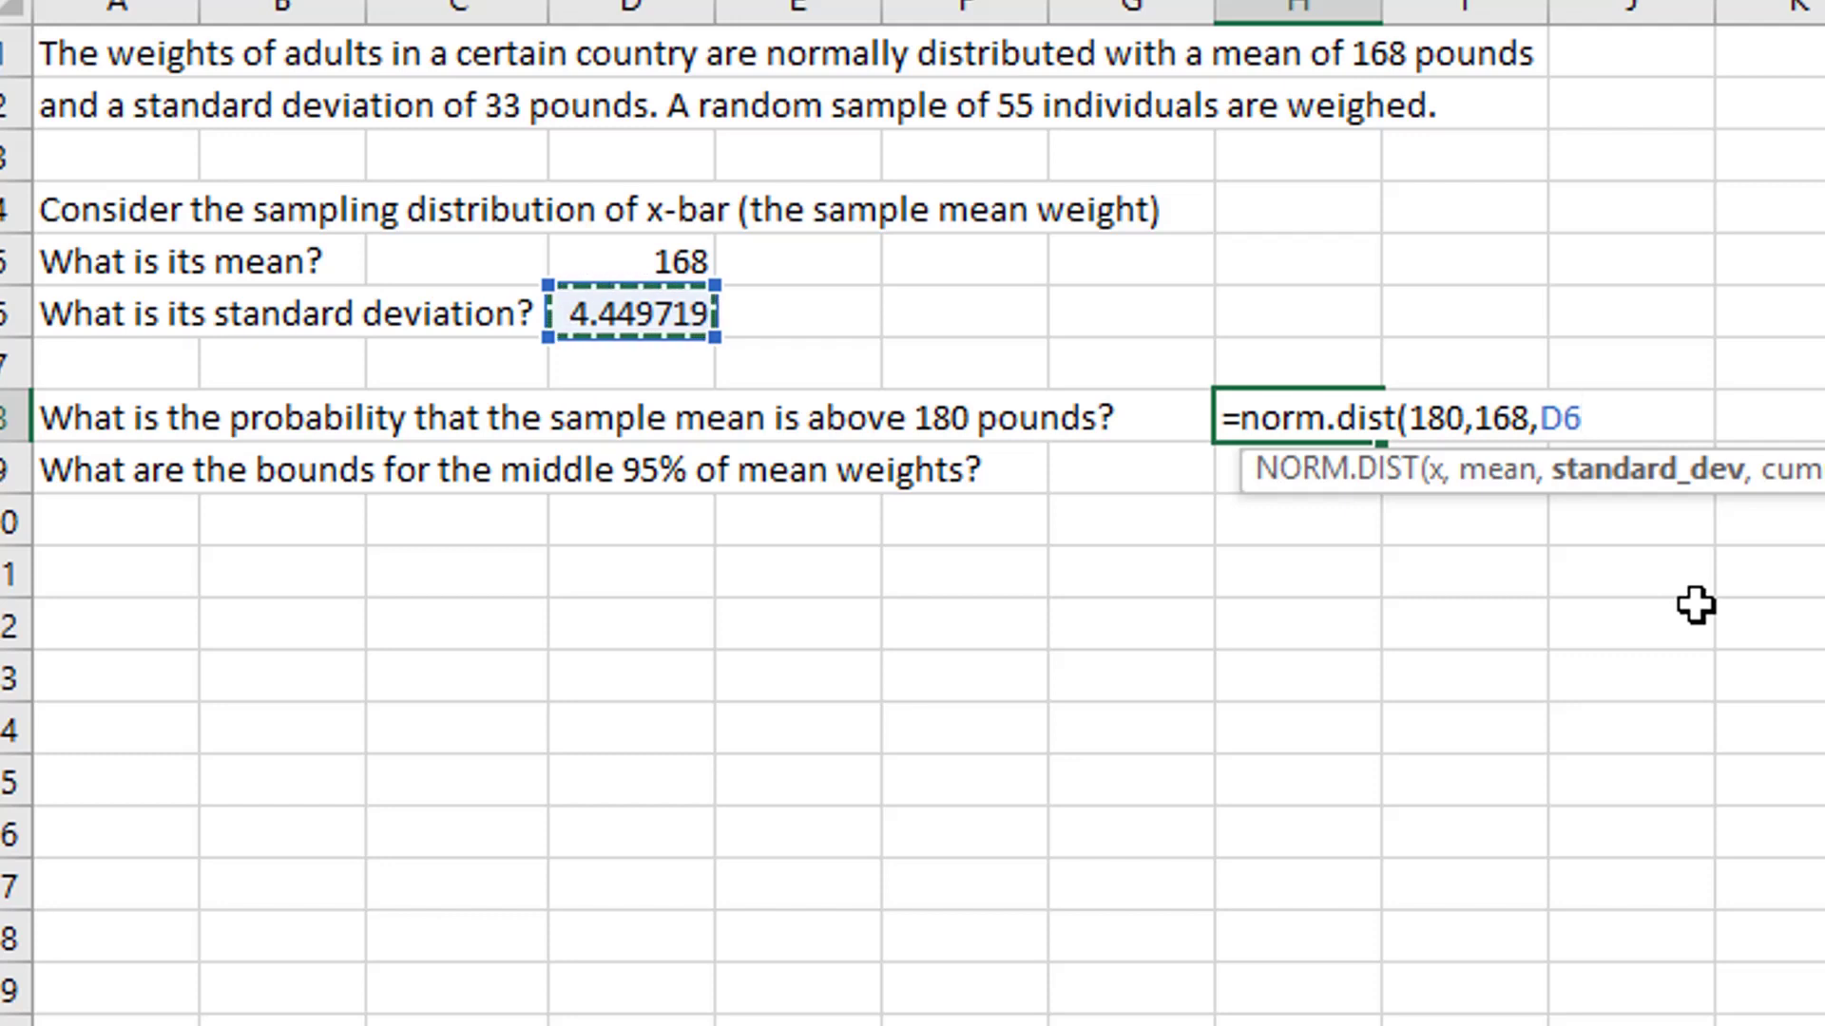
text(,)
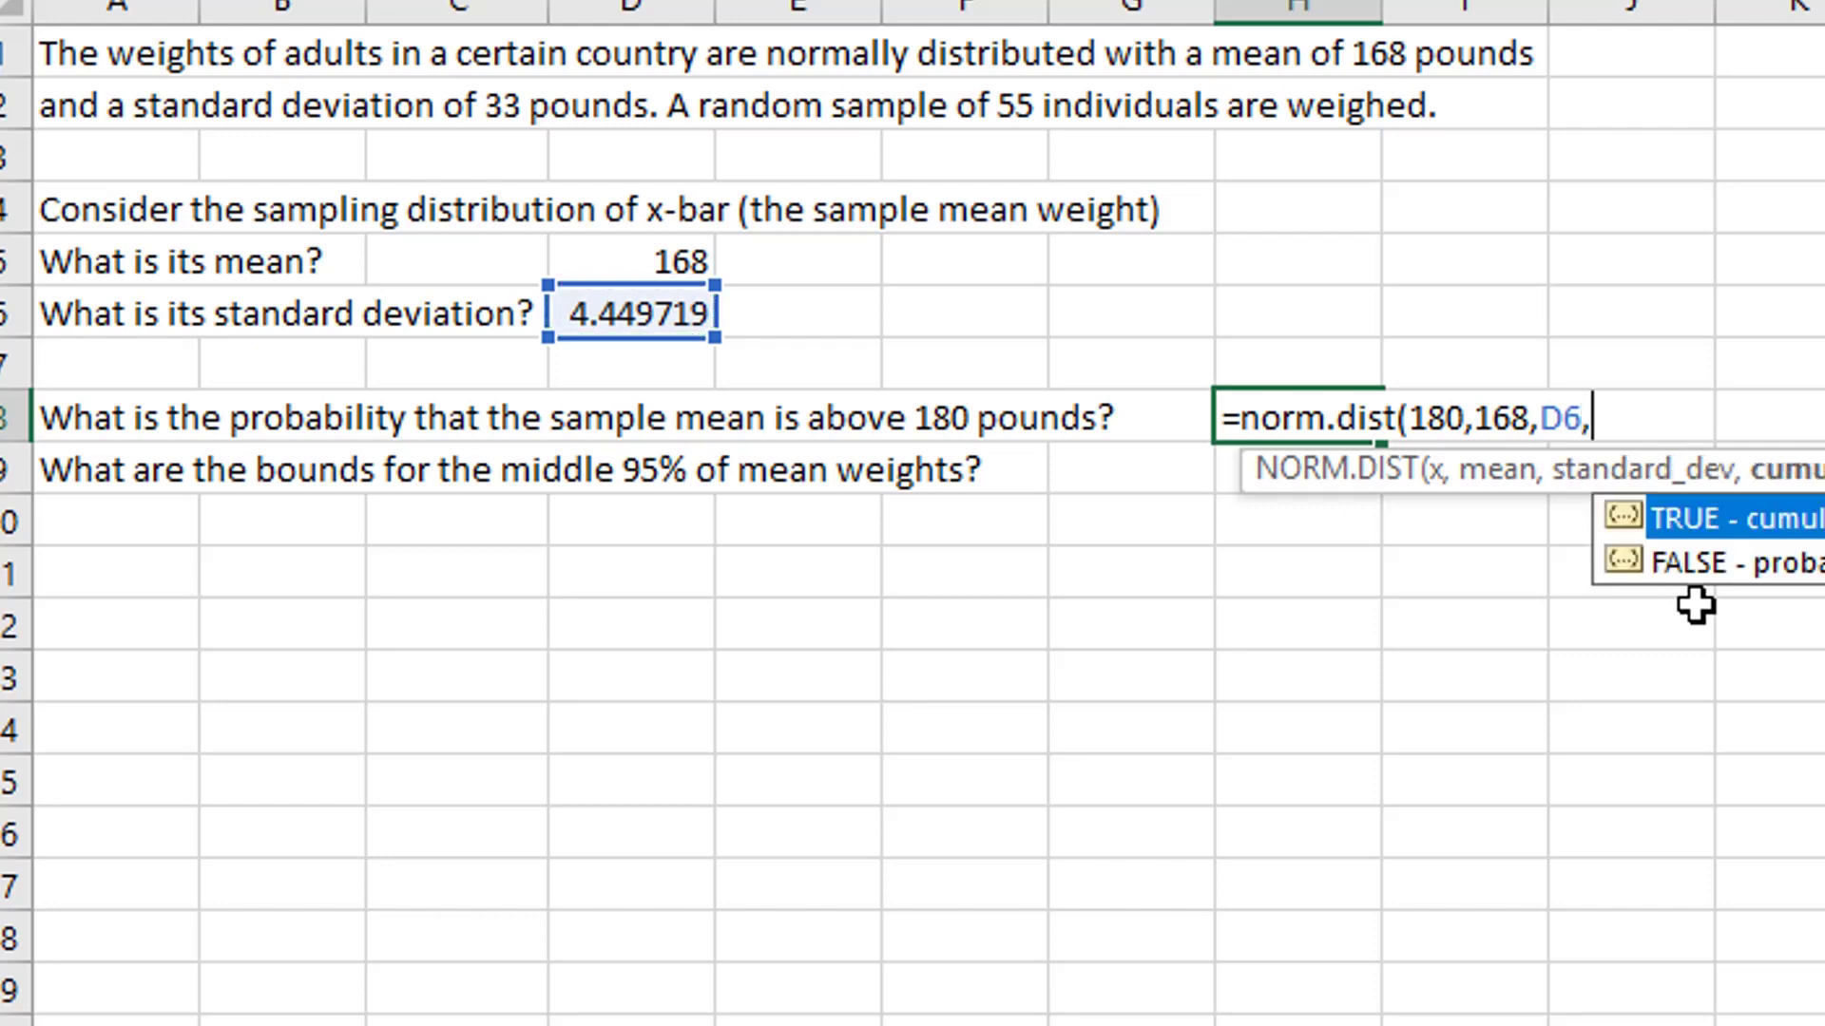
text(TRUE))
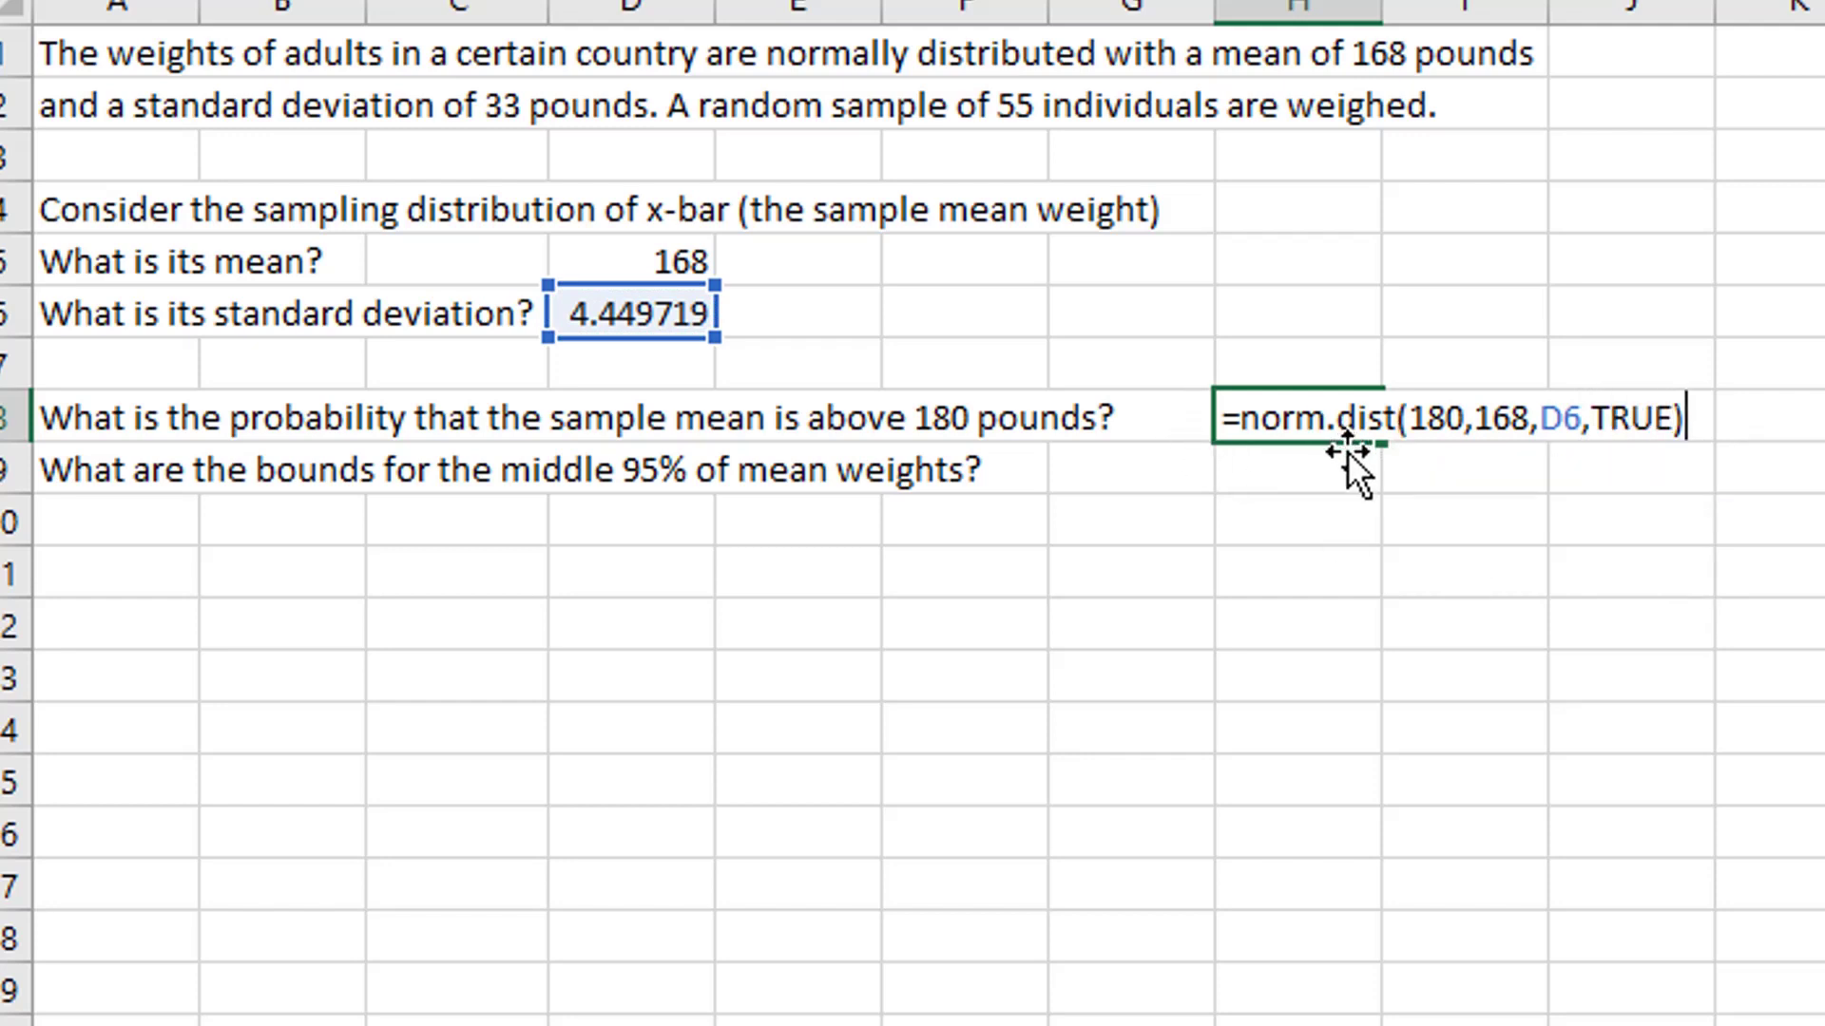
key(Home)
key(Right)
Step: Prefix H8's formula with 1- so the probability above 180 shows 0.0035
text(1-)
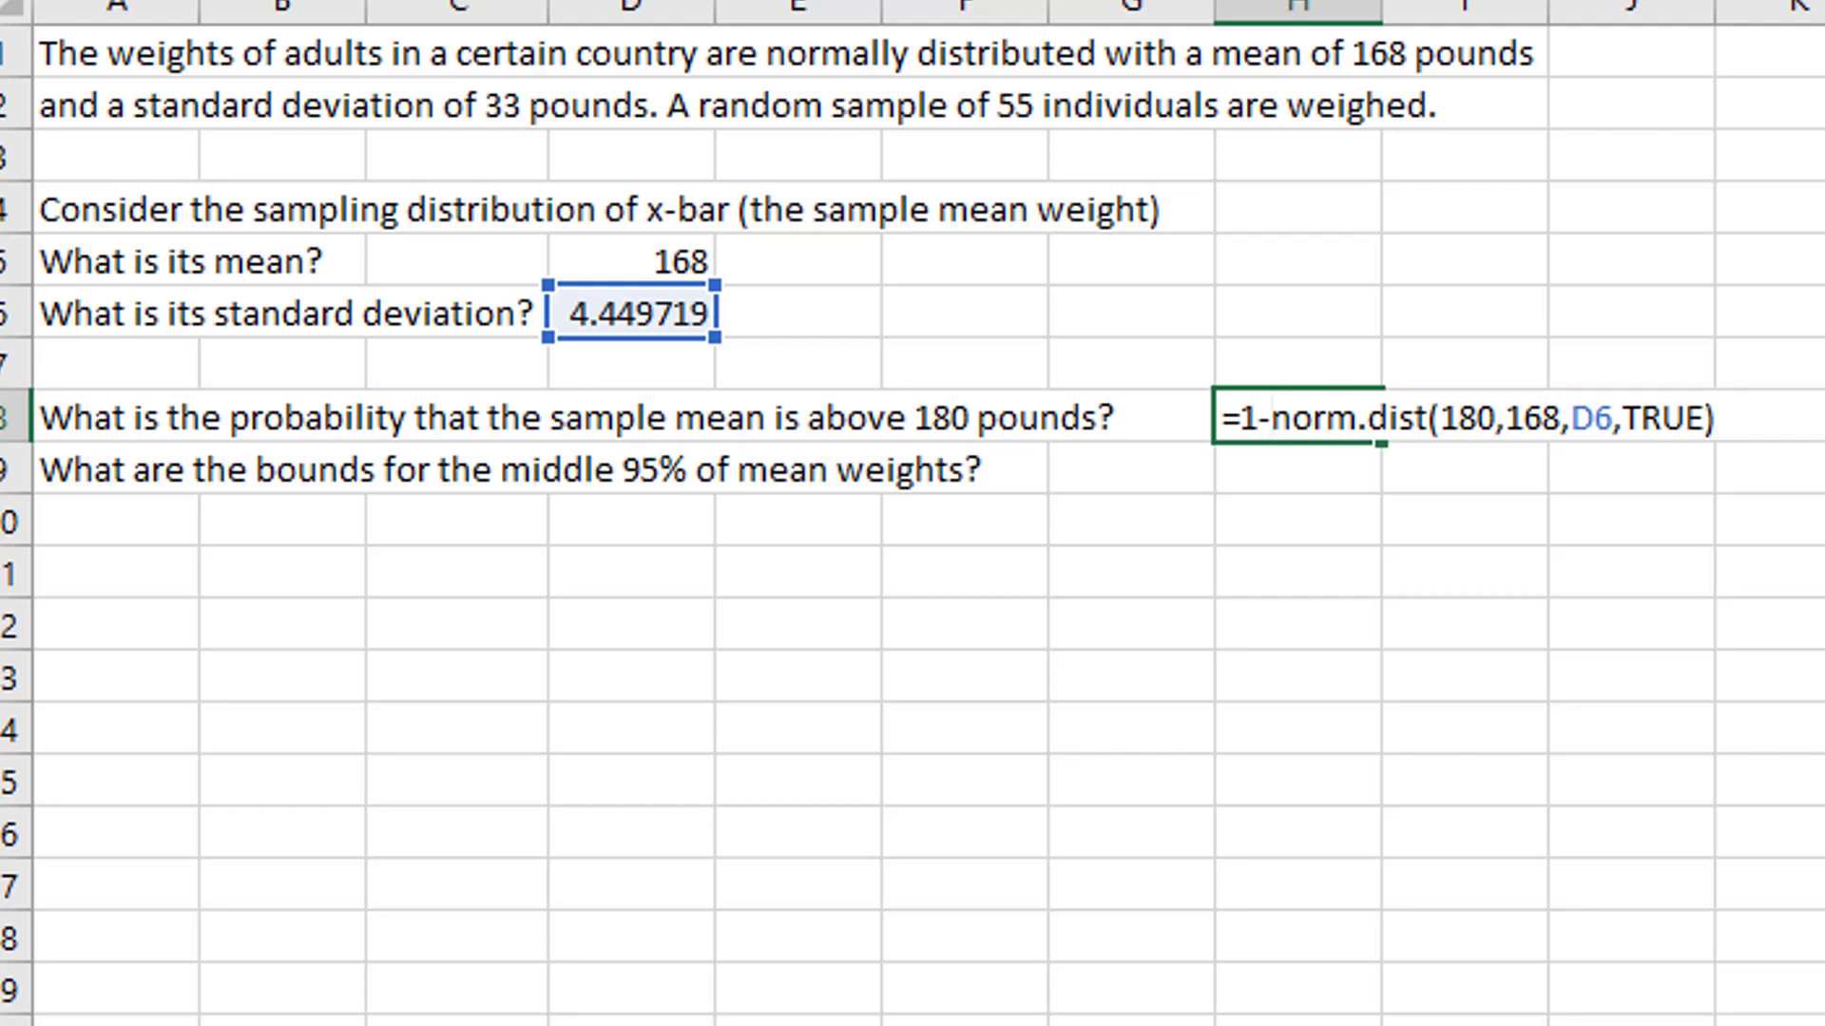
key(Return)
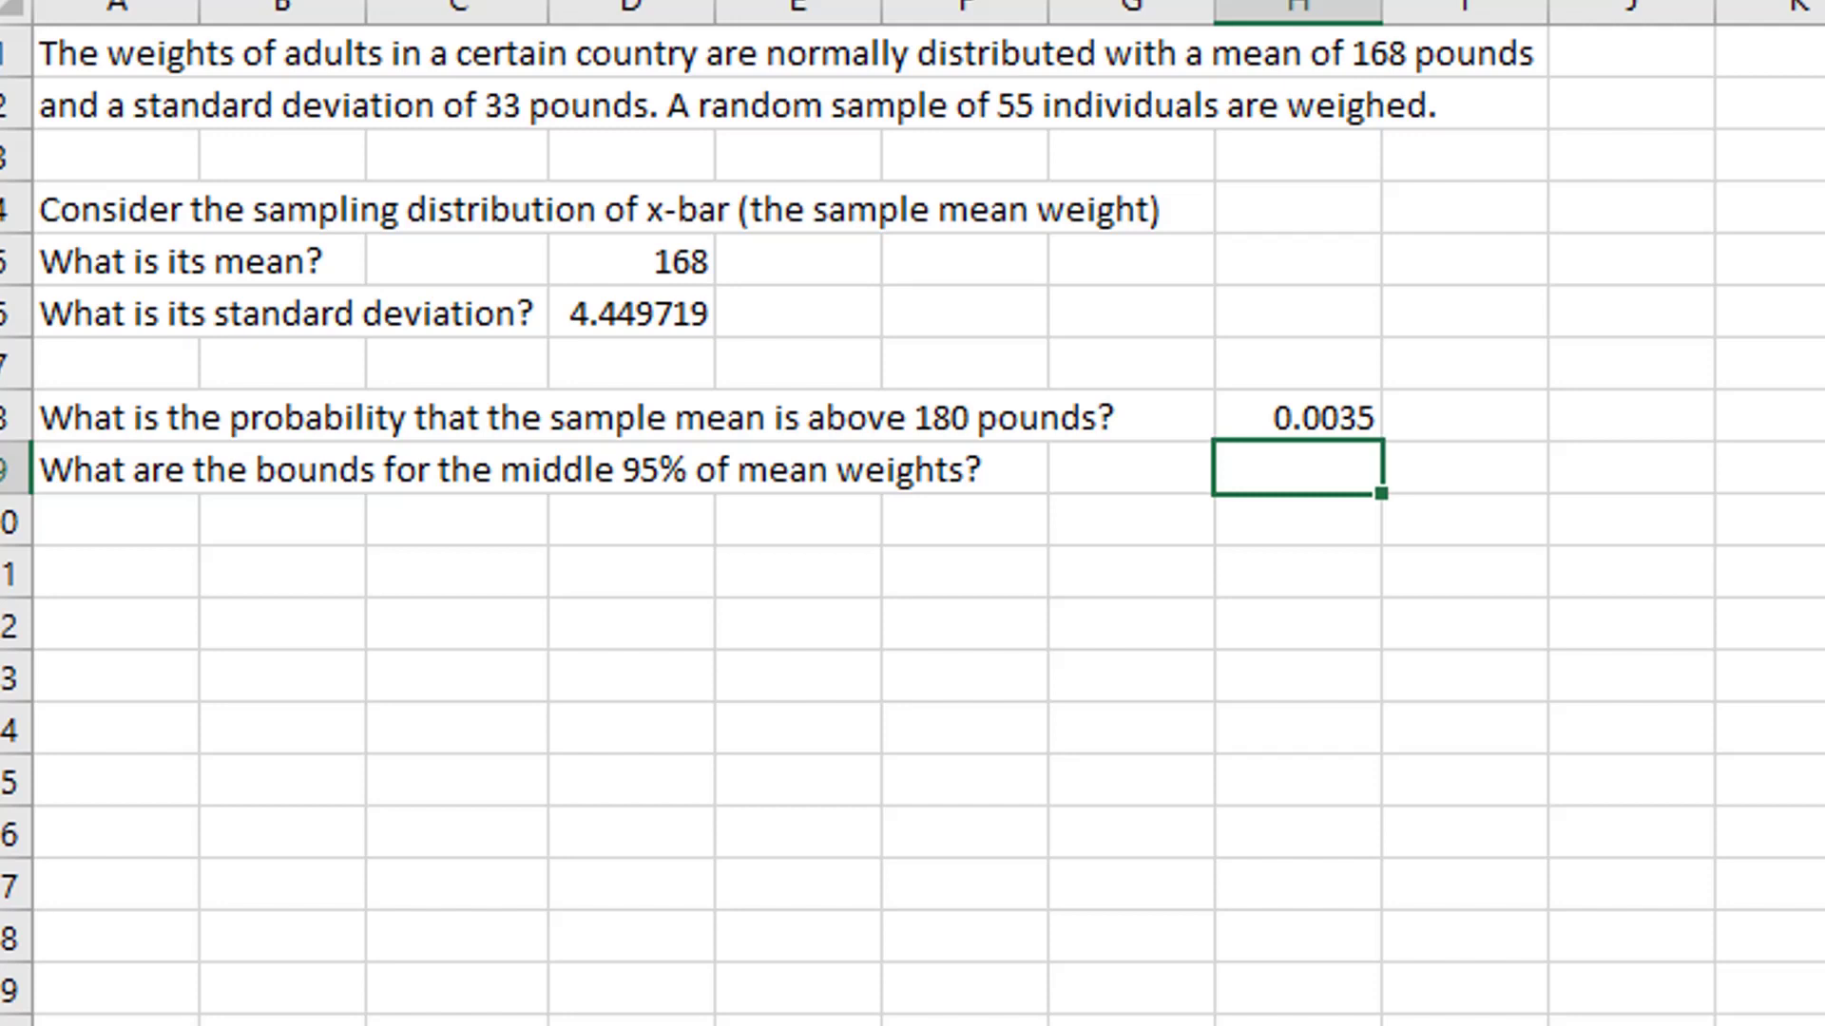
Step: Add a z* label and a NORM.S formula in row 9, then remove both
text(z*)
key(Tab)
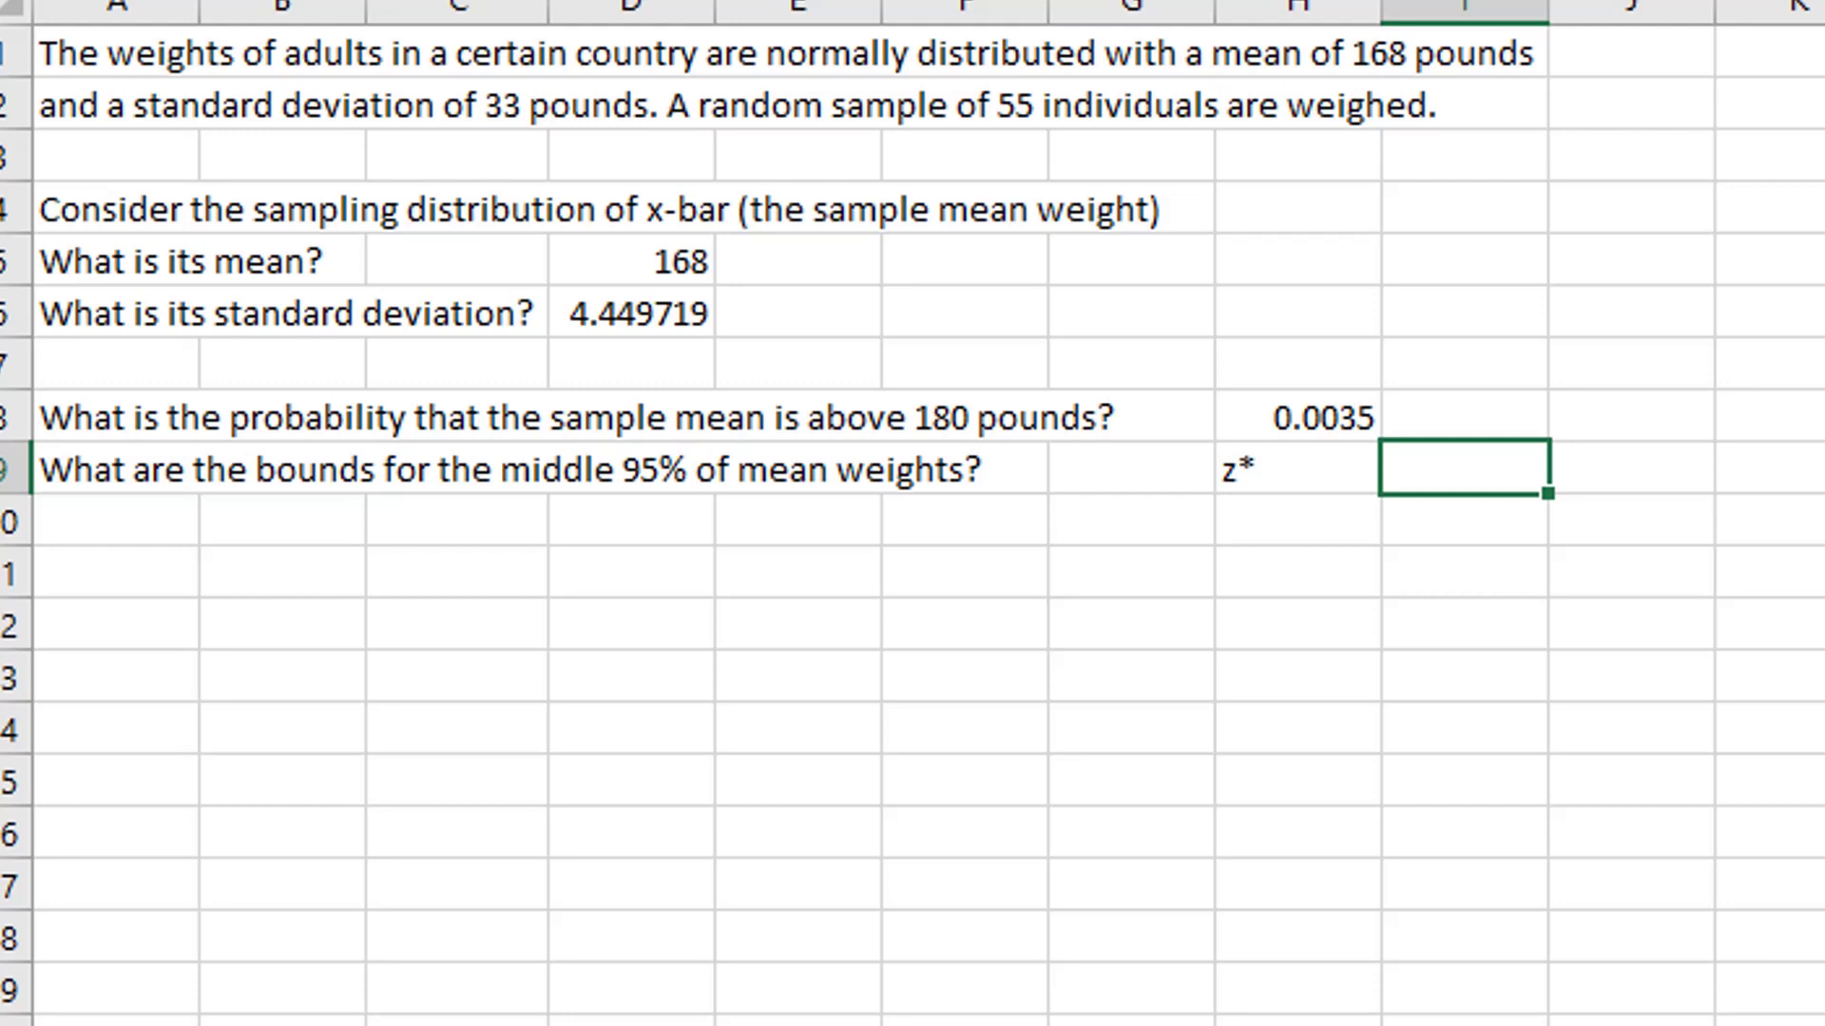
text(=norm.)
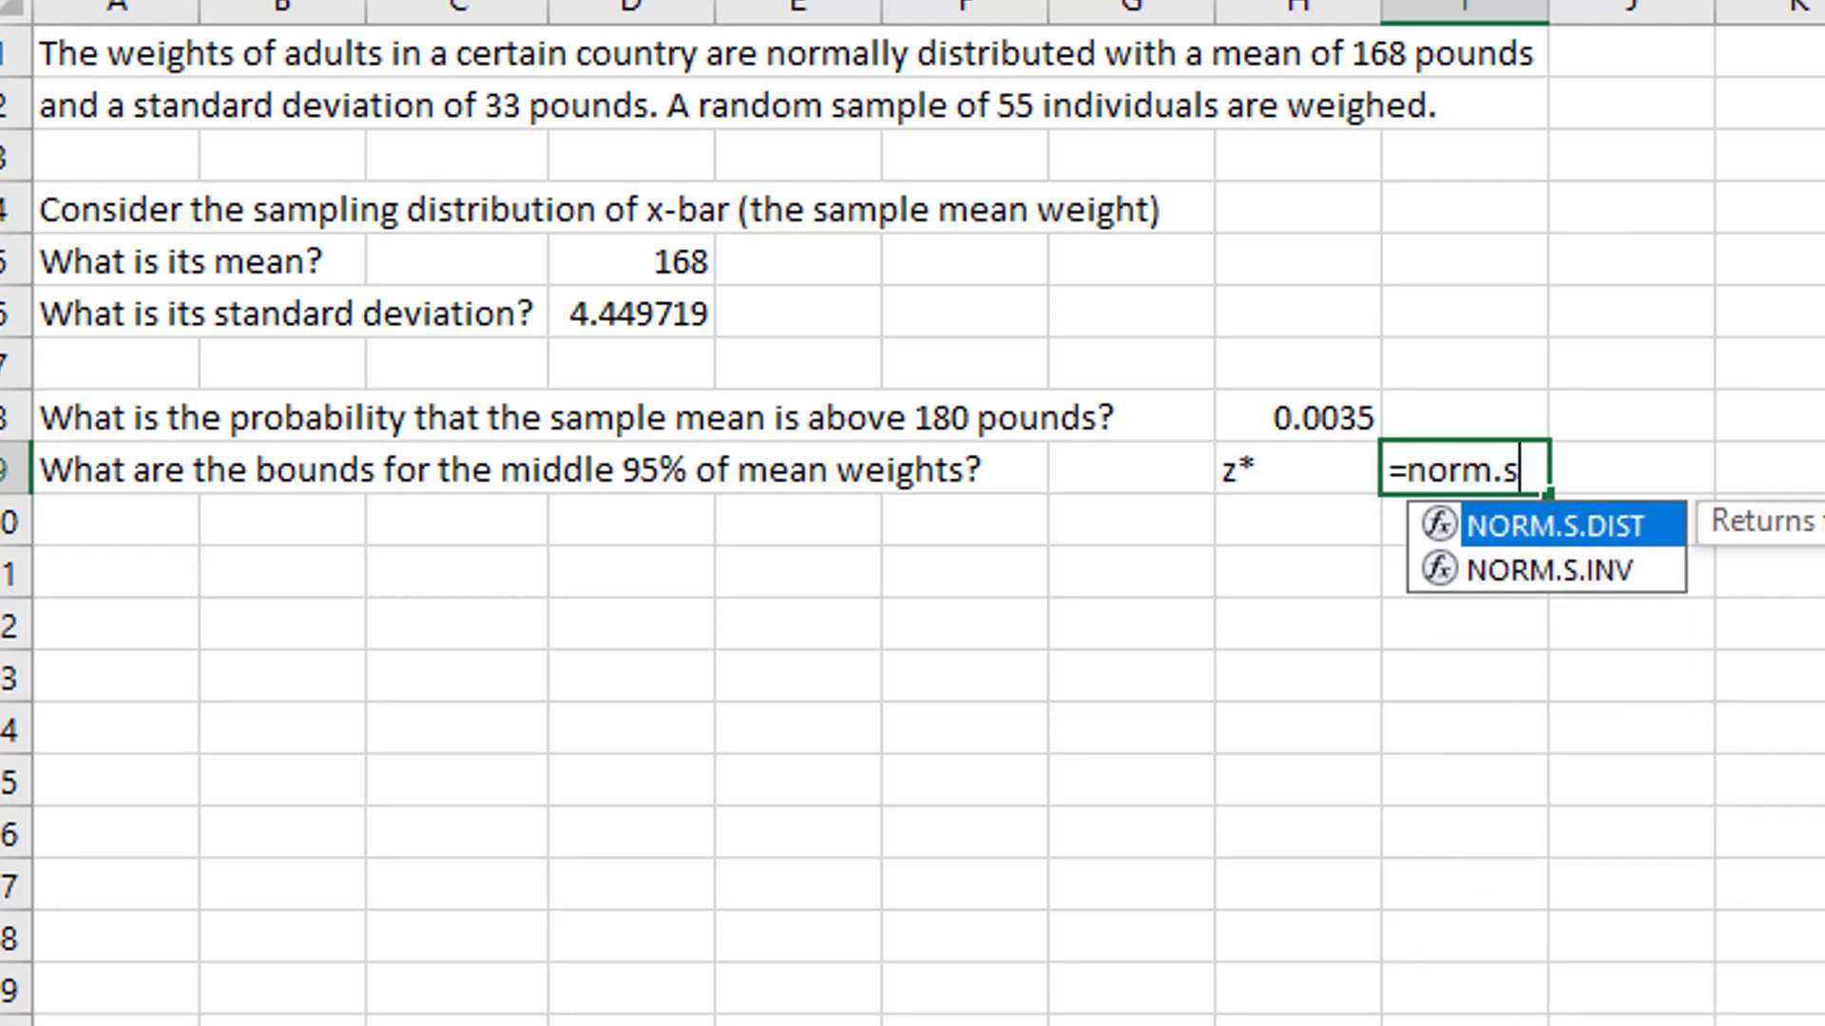
text(s)
key(BackSpace)
key(BackSpace)
key(BackSpace)
key(BackSpace)
key(BackSpace)
key(BackSpace)
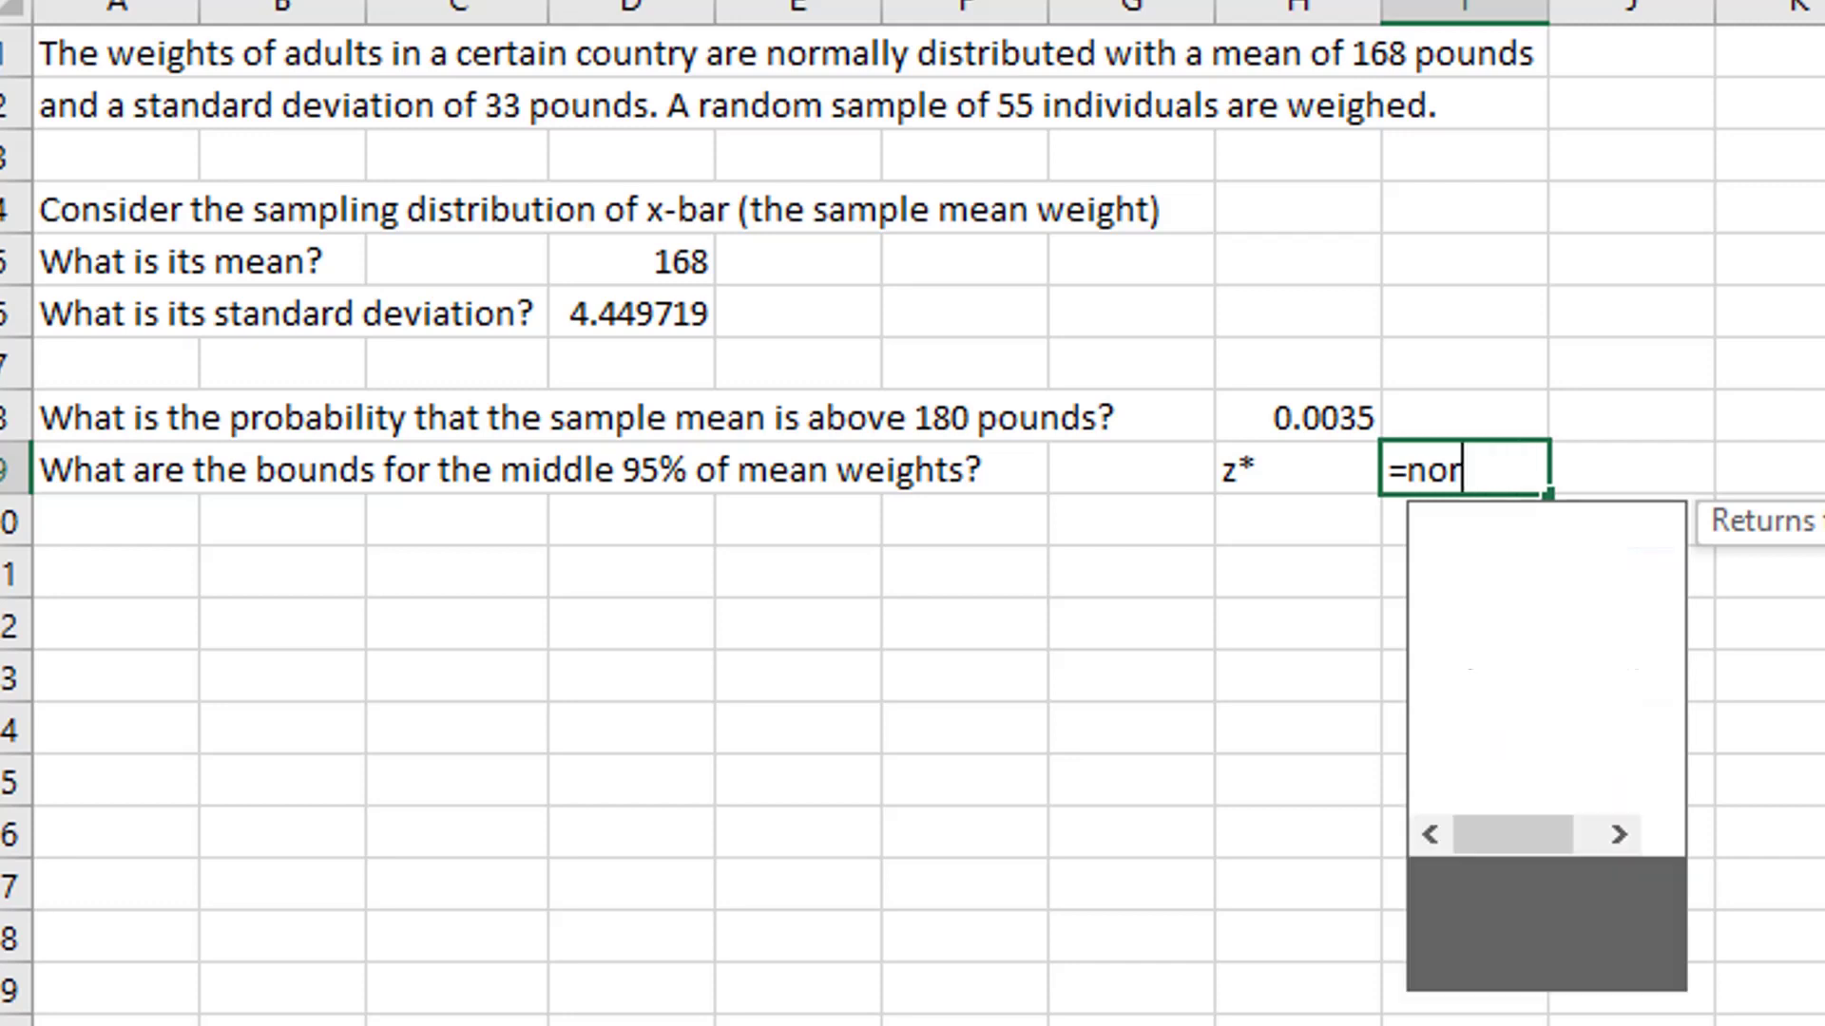
key(BackSpace)
key(Left)
key(Delete)
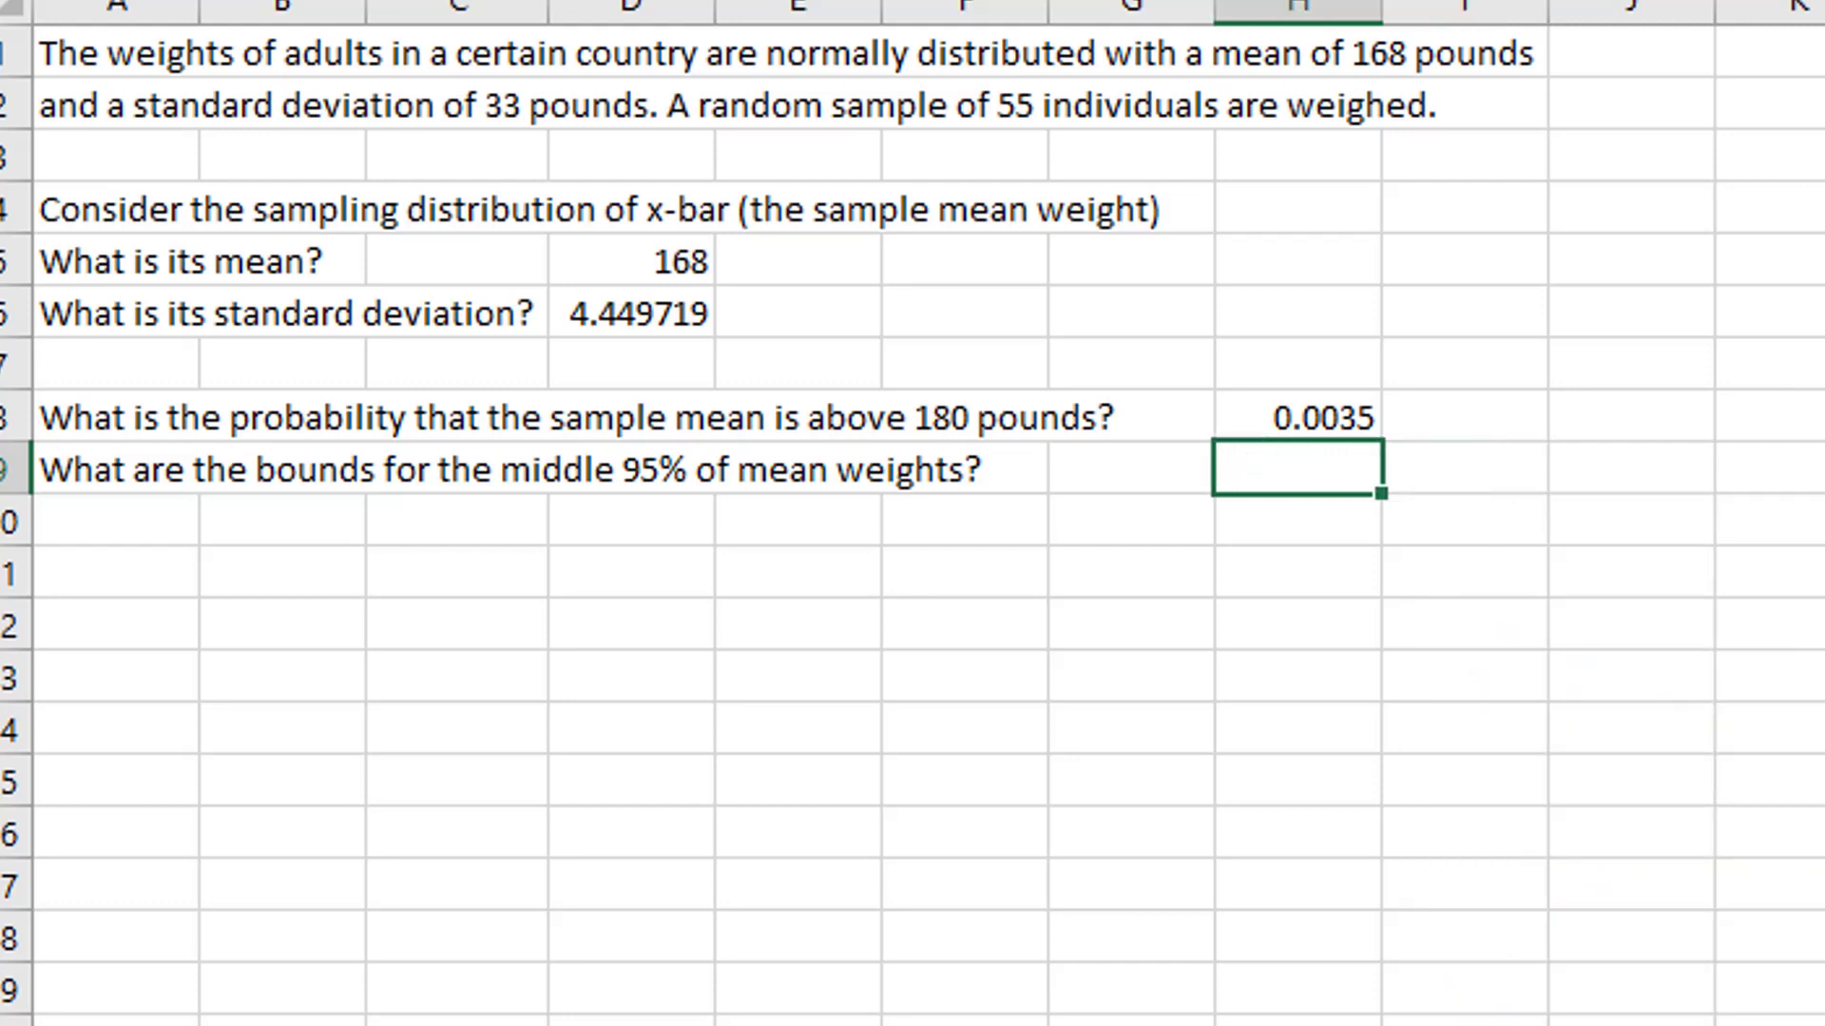
key(Left)
key(Left)
key(Left)
key(Down)
key(Left)
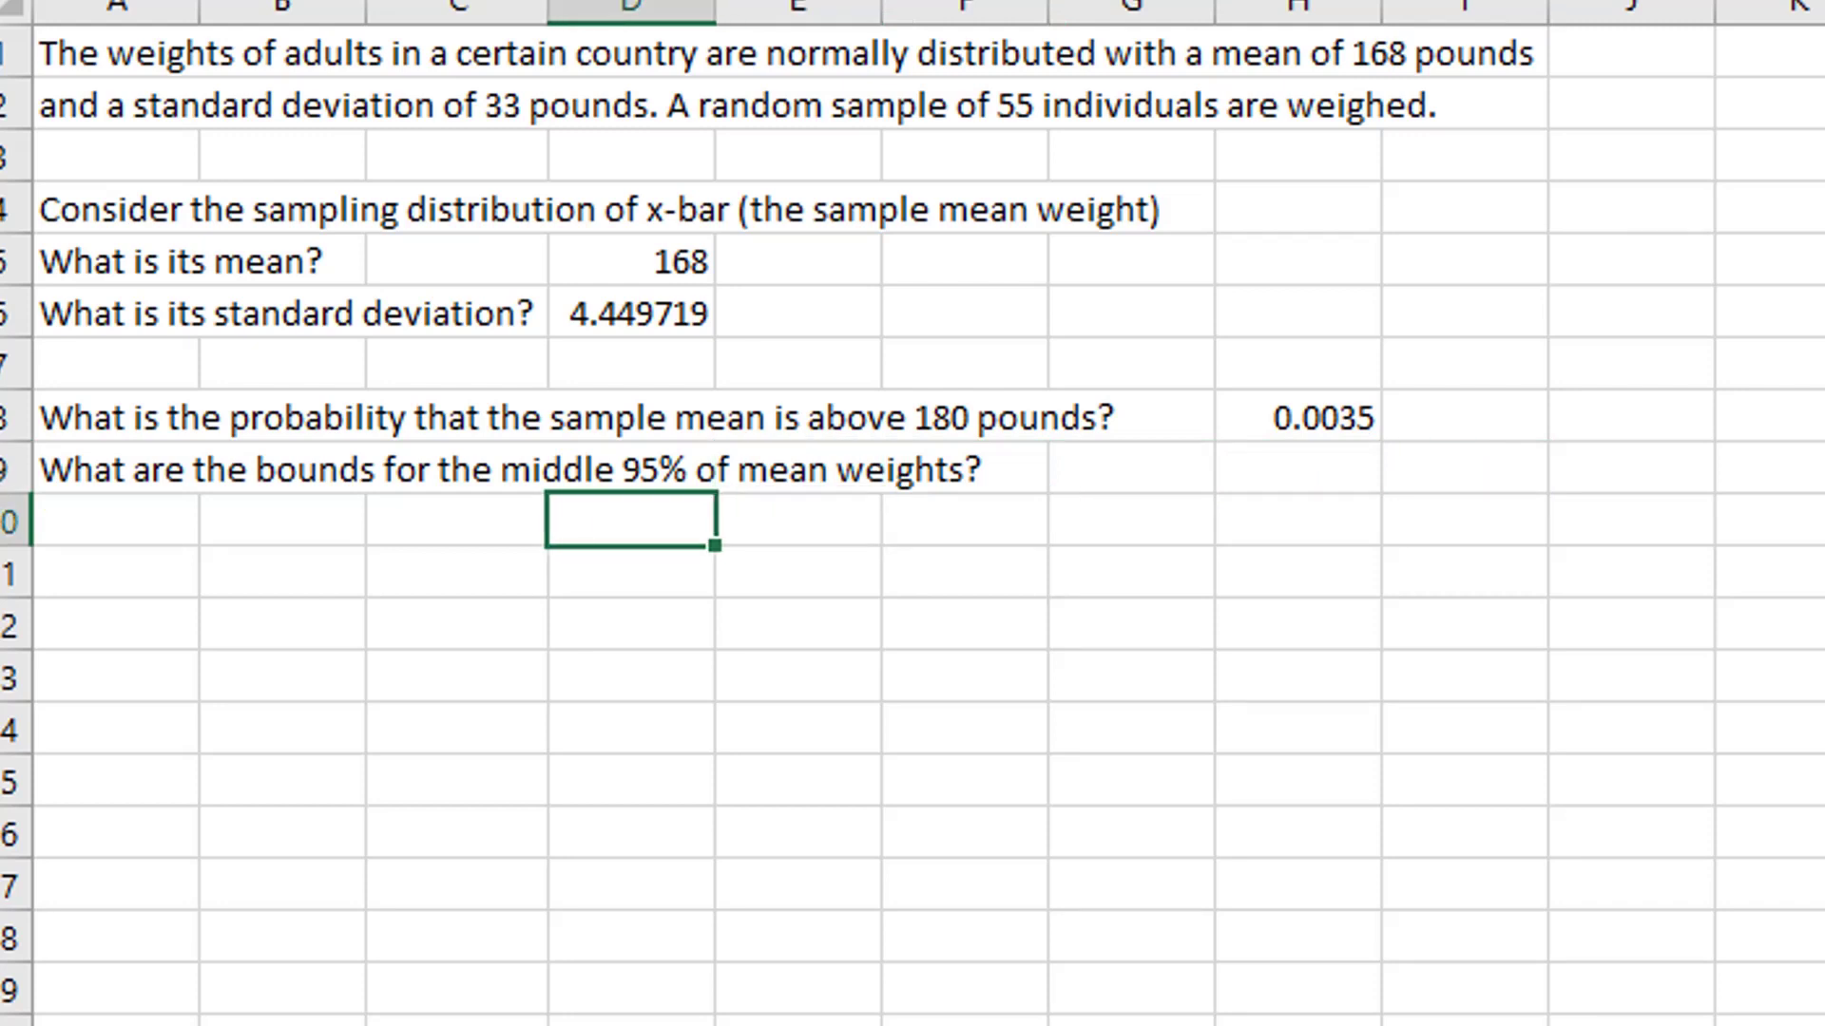
Step: Write 'between 2.5% on the low end' and '97.5% on the top' in D10:D11
text(between)
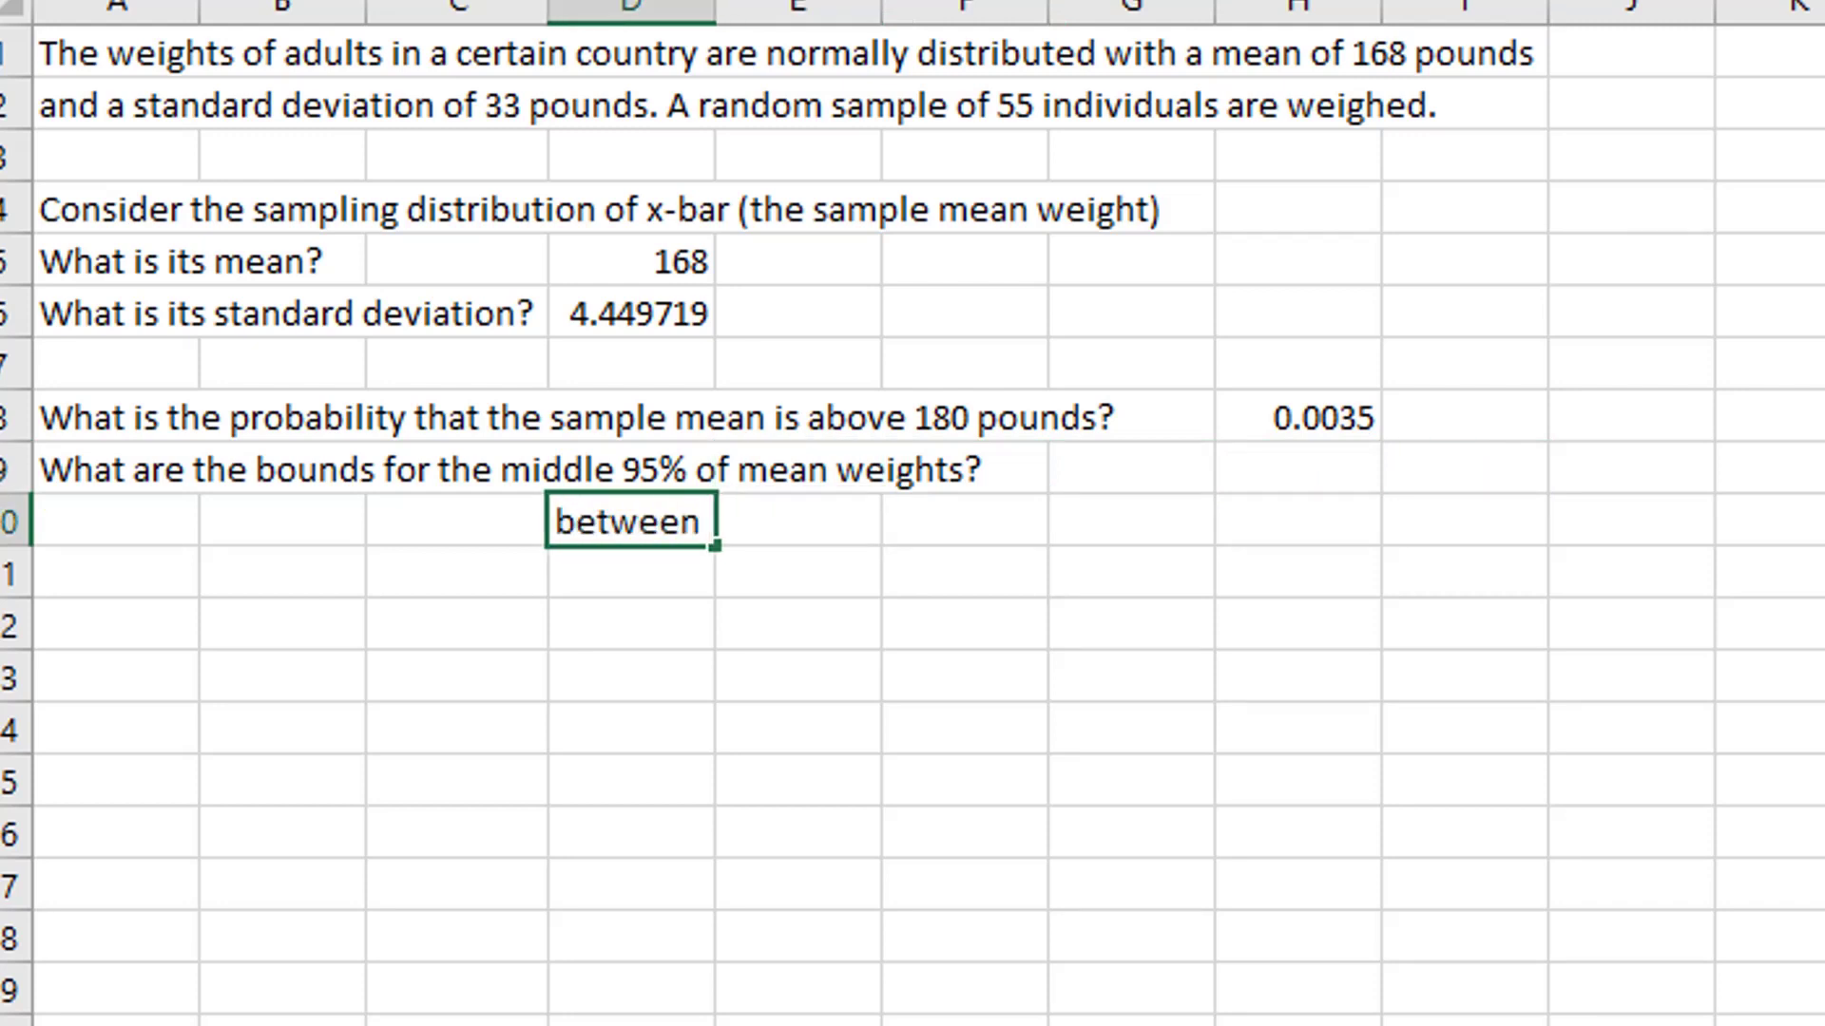
text( 2.5% on th elo)
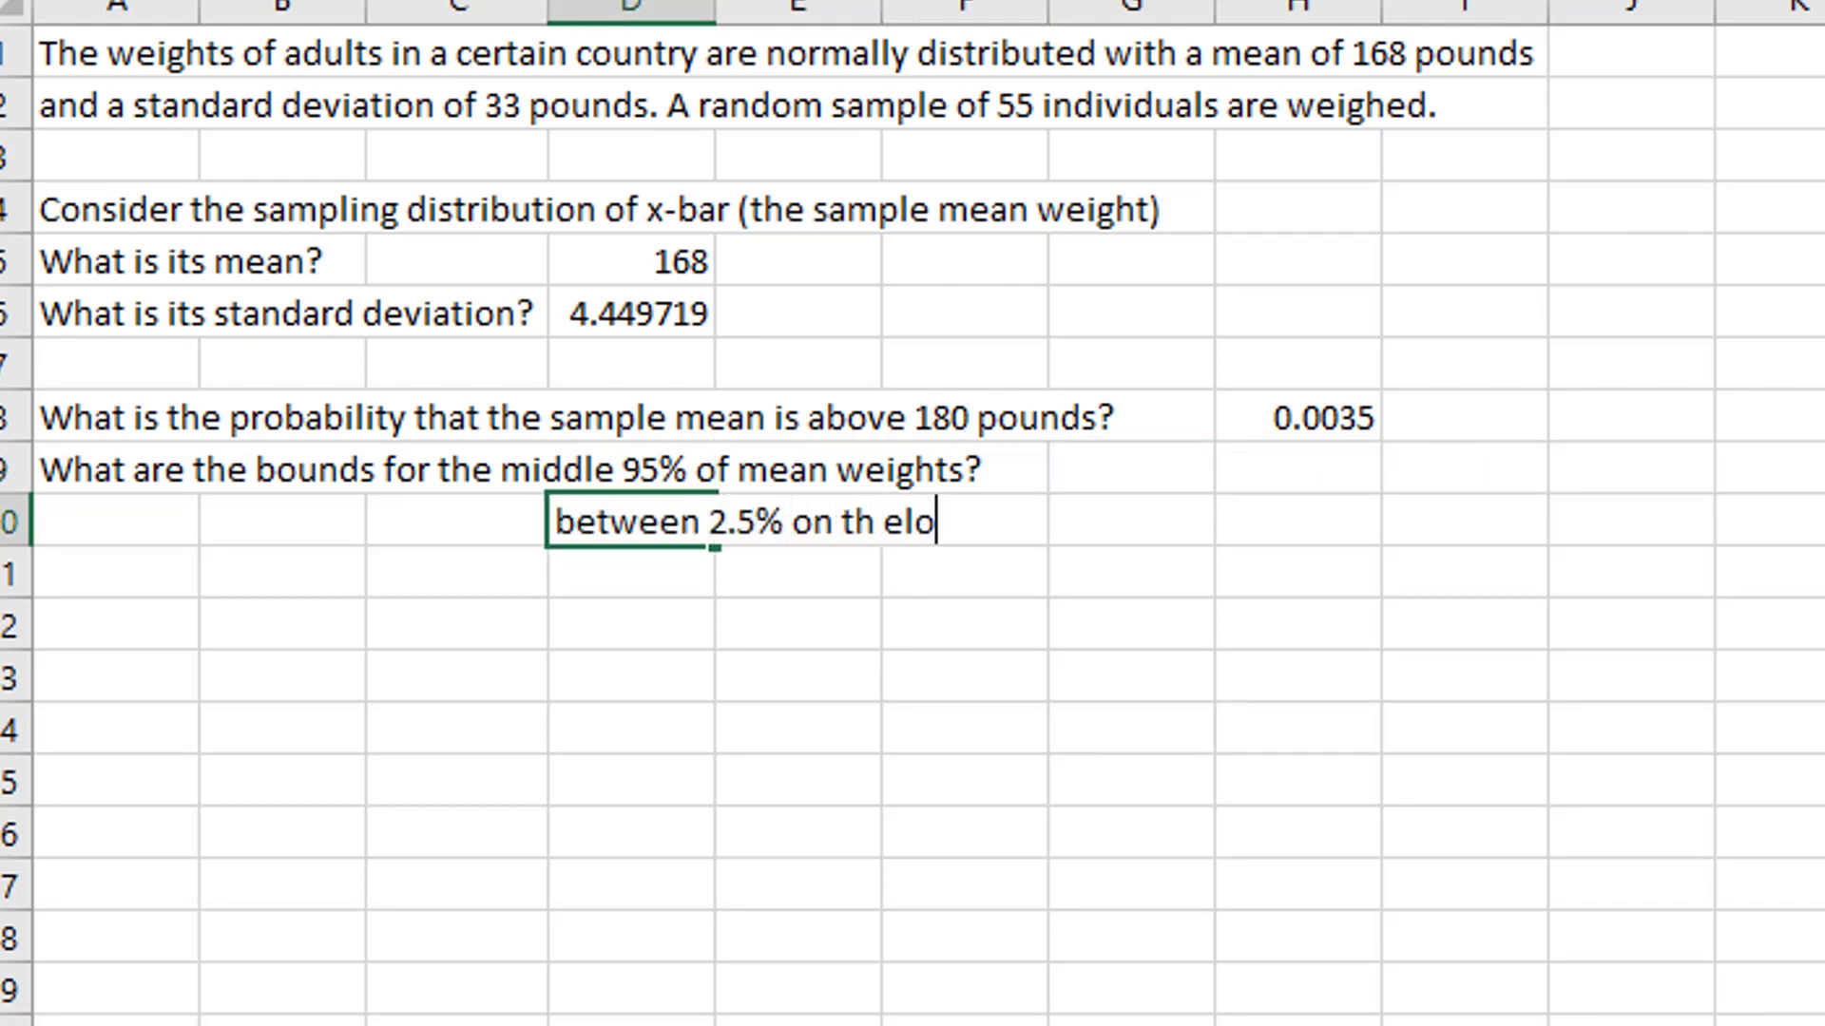
key(BackSpace)
key(BackSpace)
key(BackSpace)
key(BackSpace)
text(e low en)
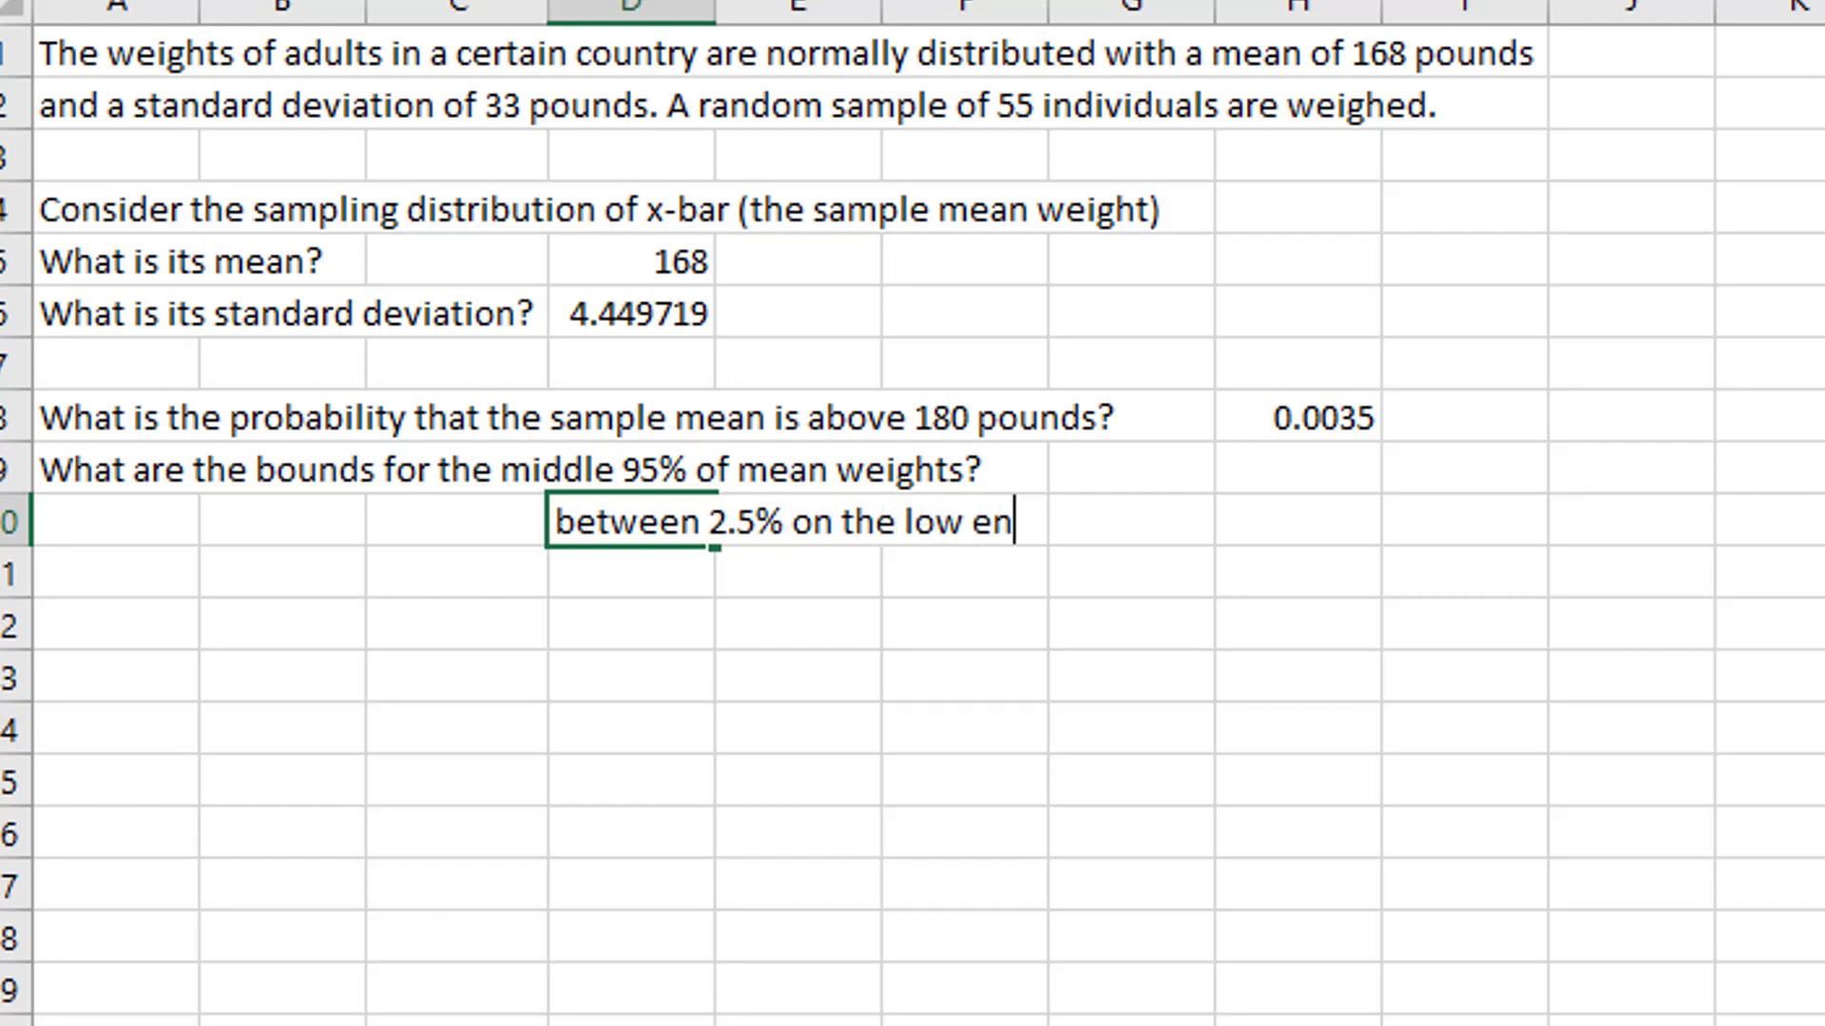
text(d)
key(Return)
text(97)
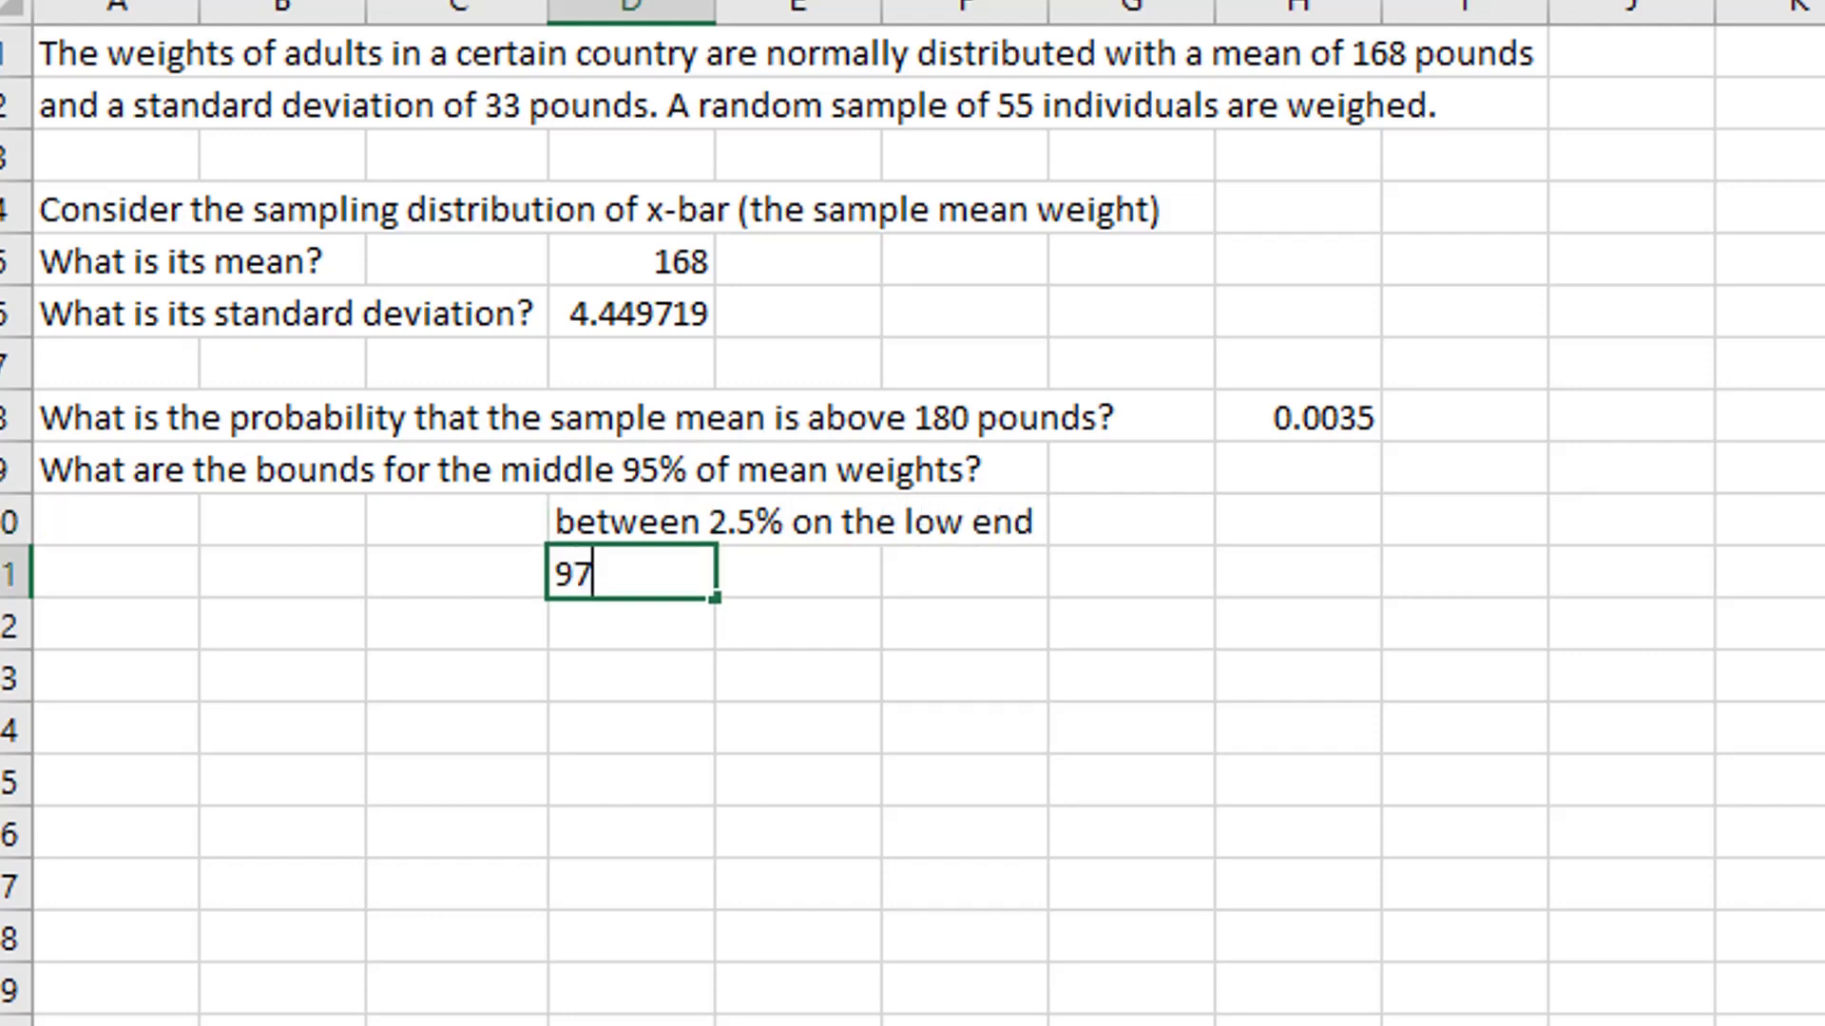
text(.5% on tht t)
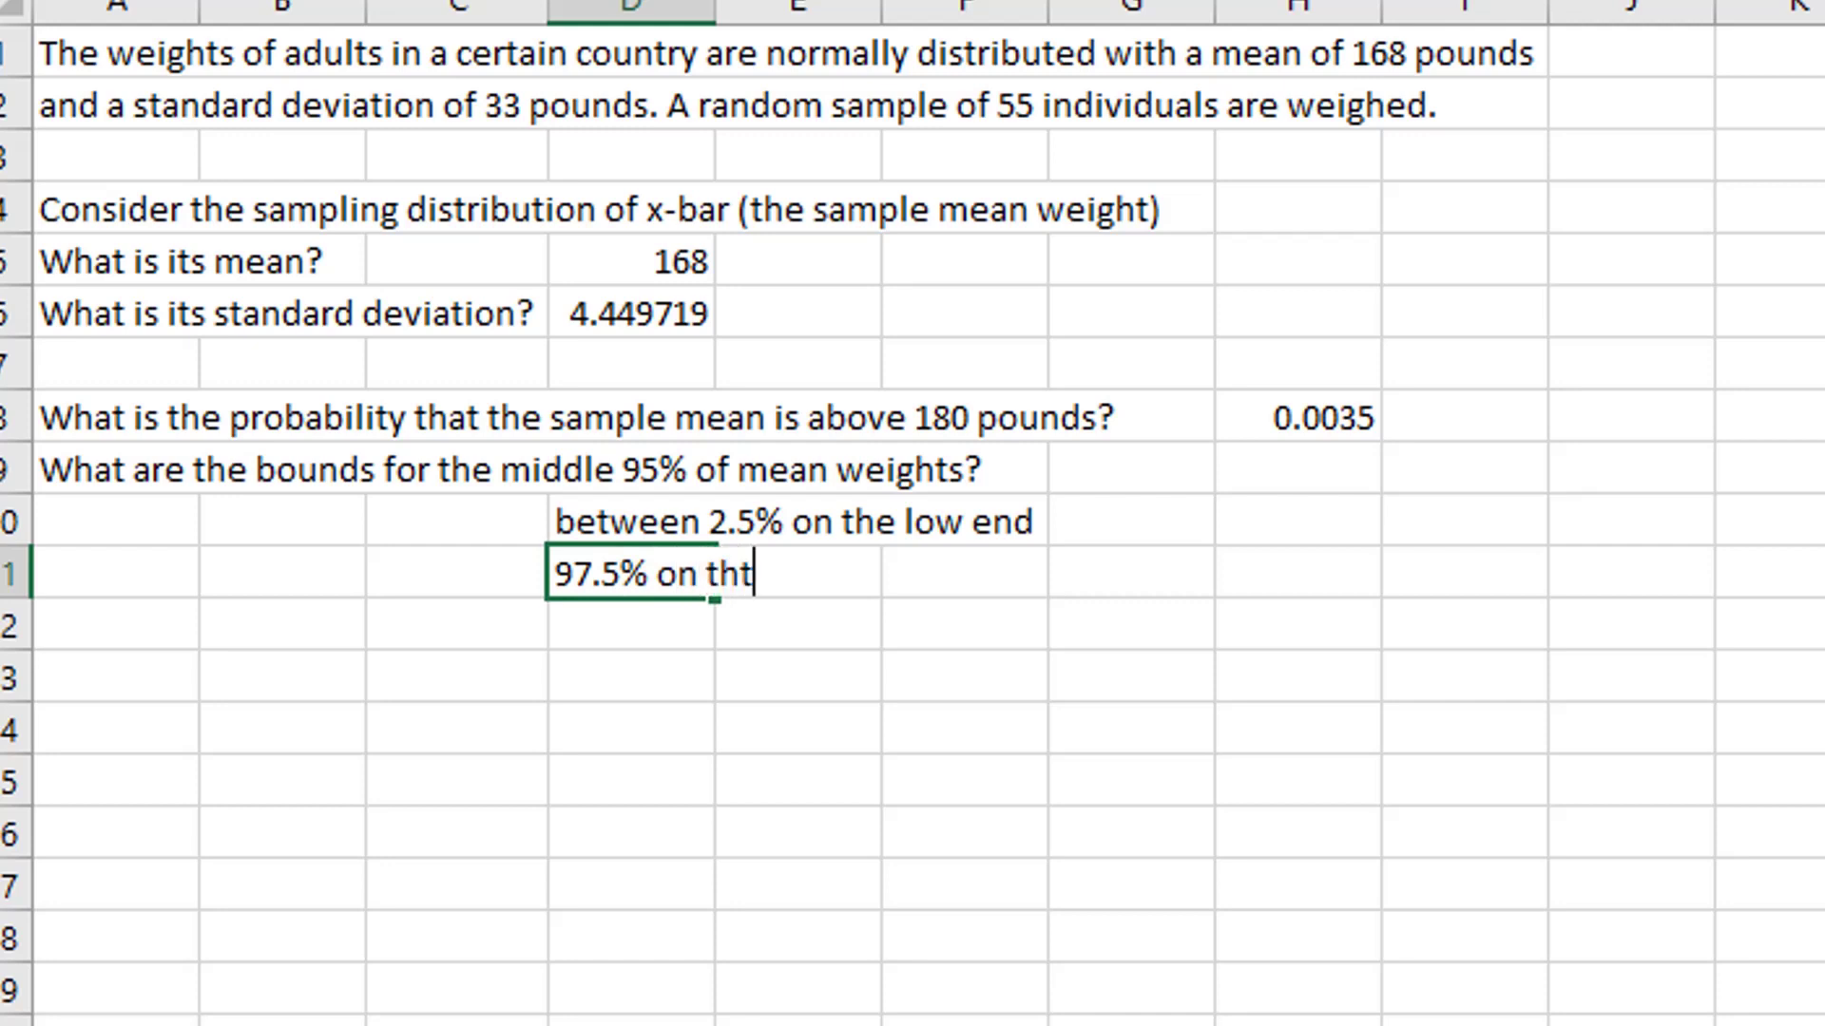
key(BackSpace)
key(BackSpace)
key(BackSpace)
text(e top)
key(Return)
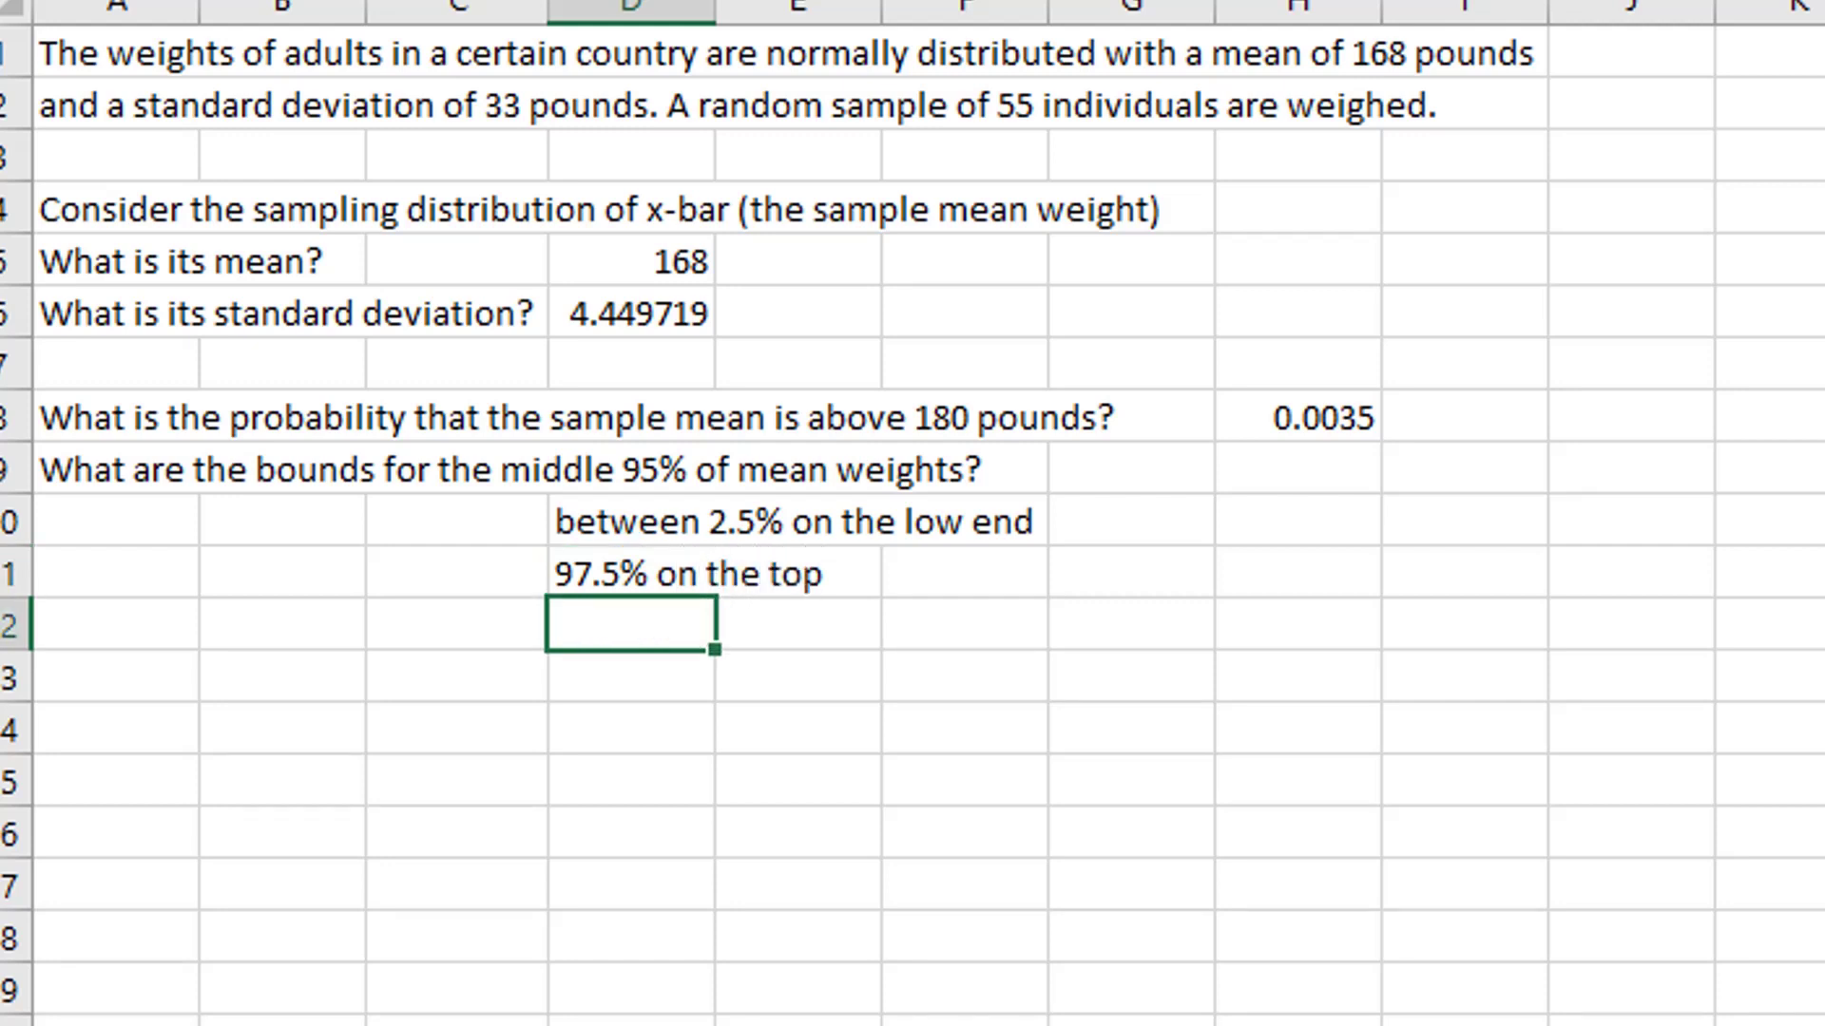
key(Up)
key(Up)
key(Right)
key(Right)
key(Right)
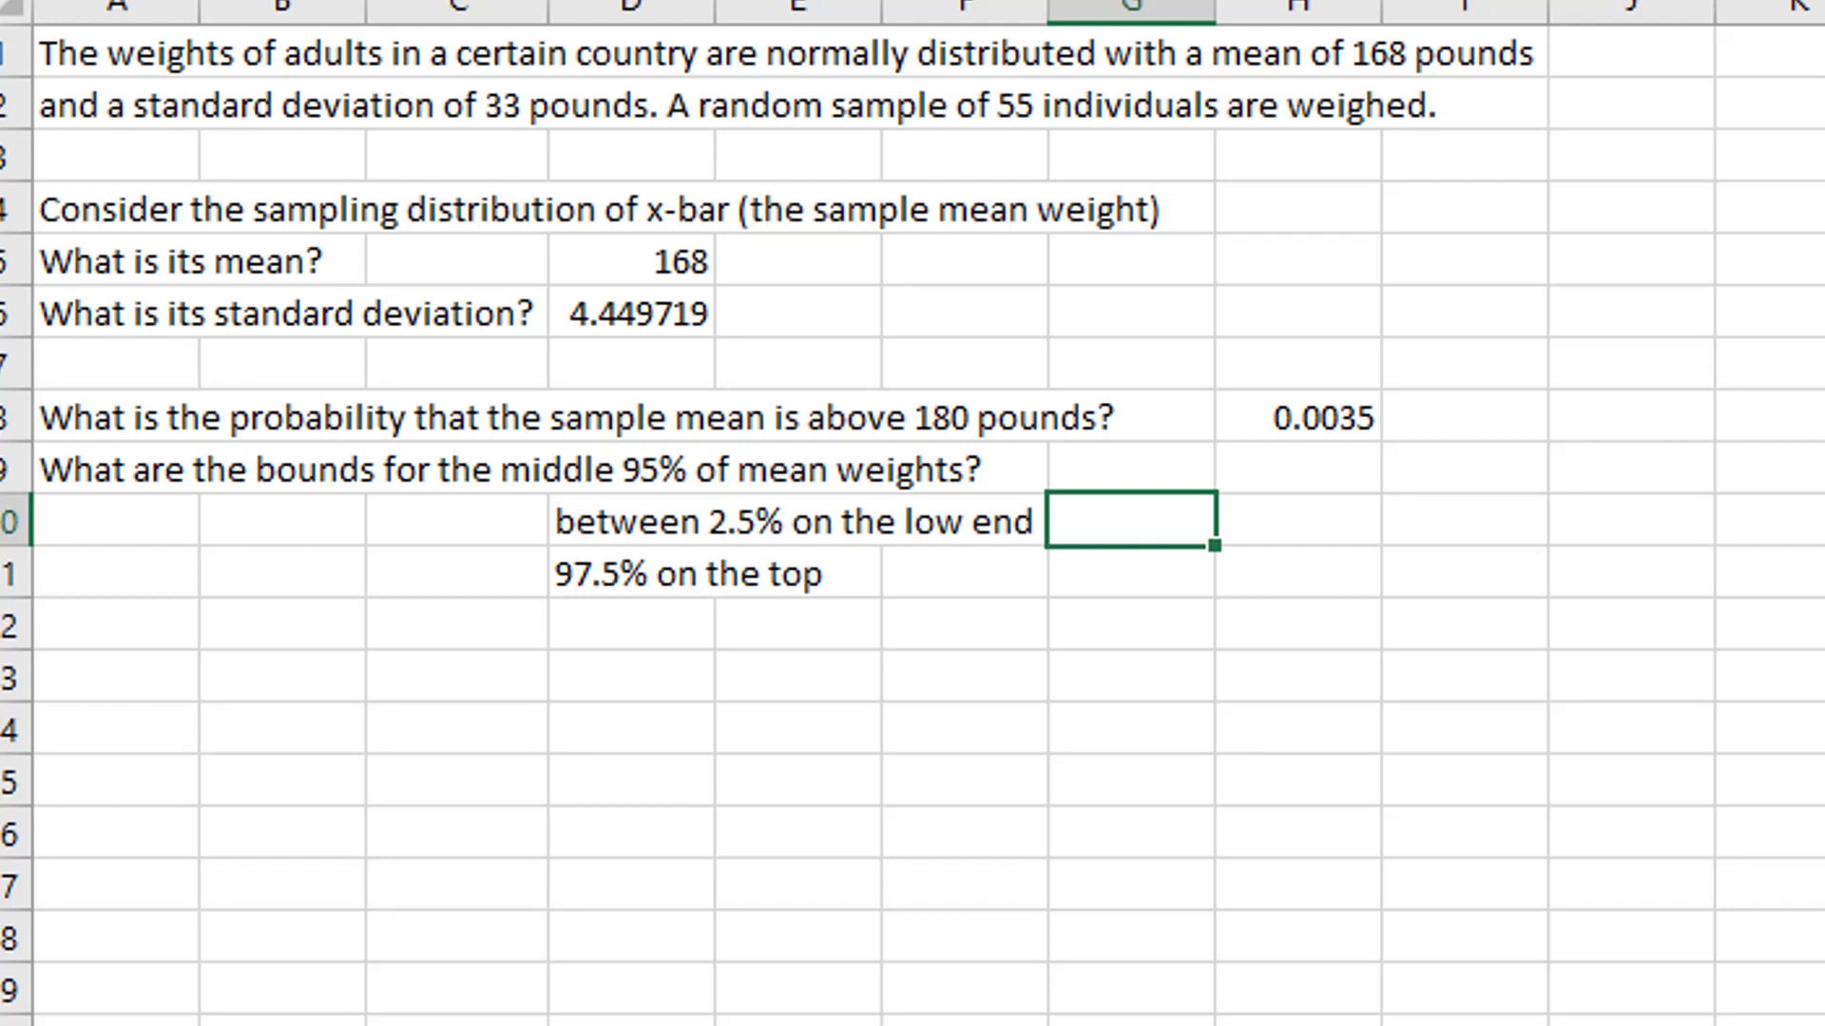
key(Right)
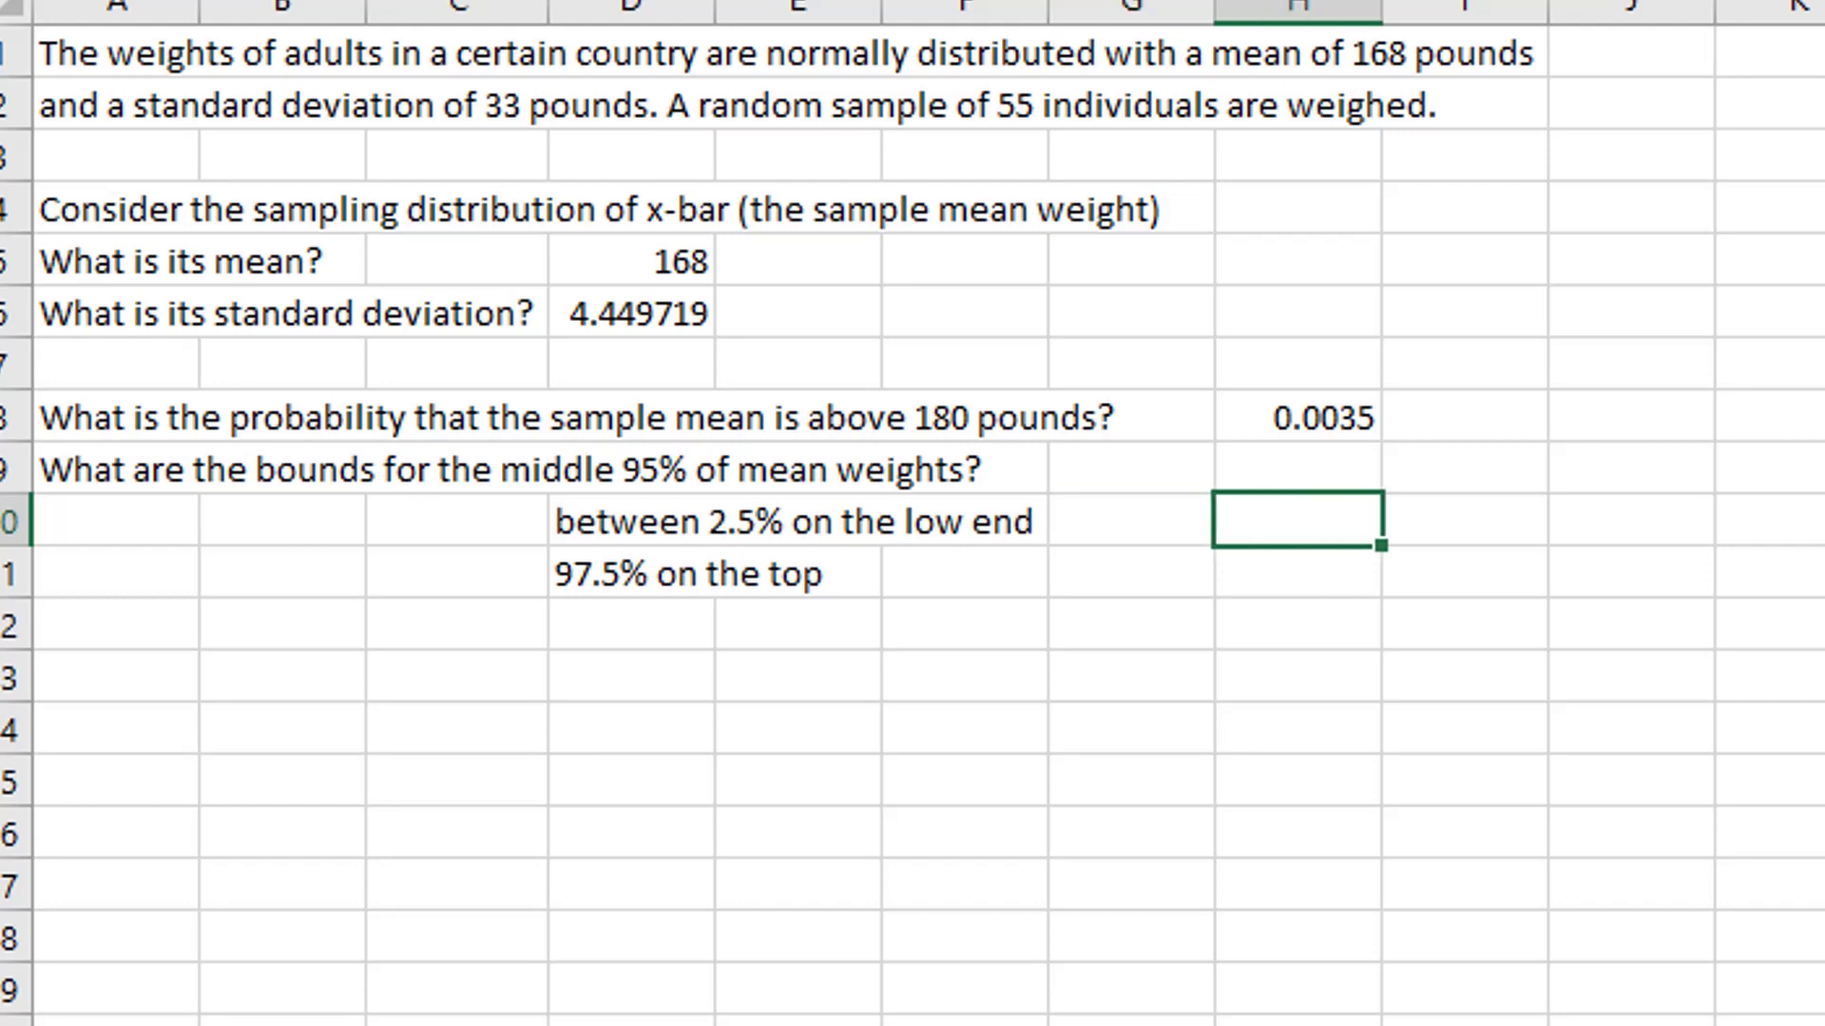
Step: Enter =NORM.INV(.025,D5,D6) in H10 for the lower bound 159.2787
text(=norm)
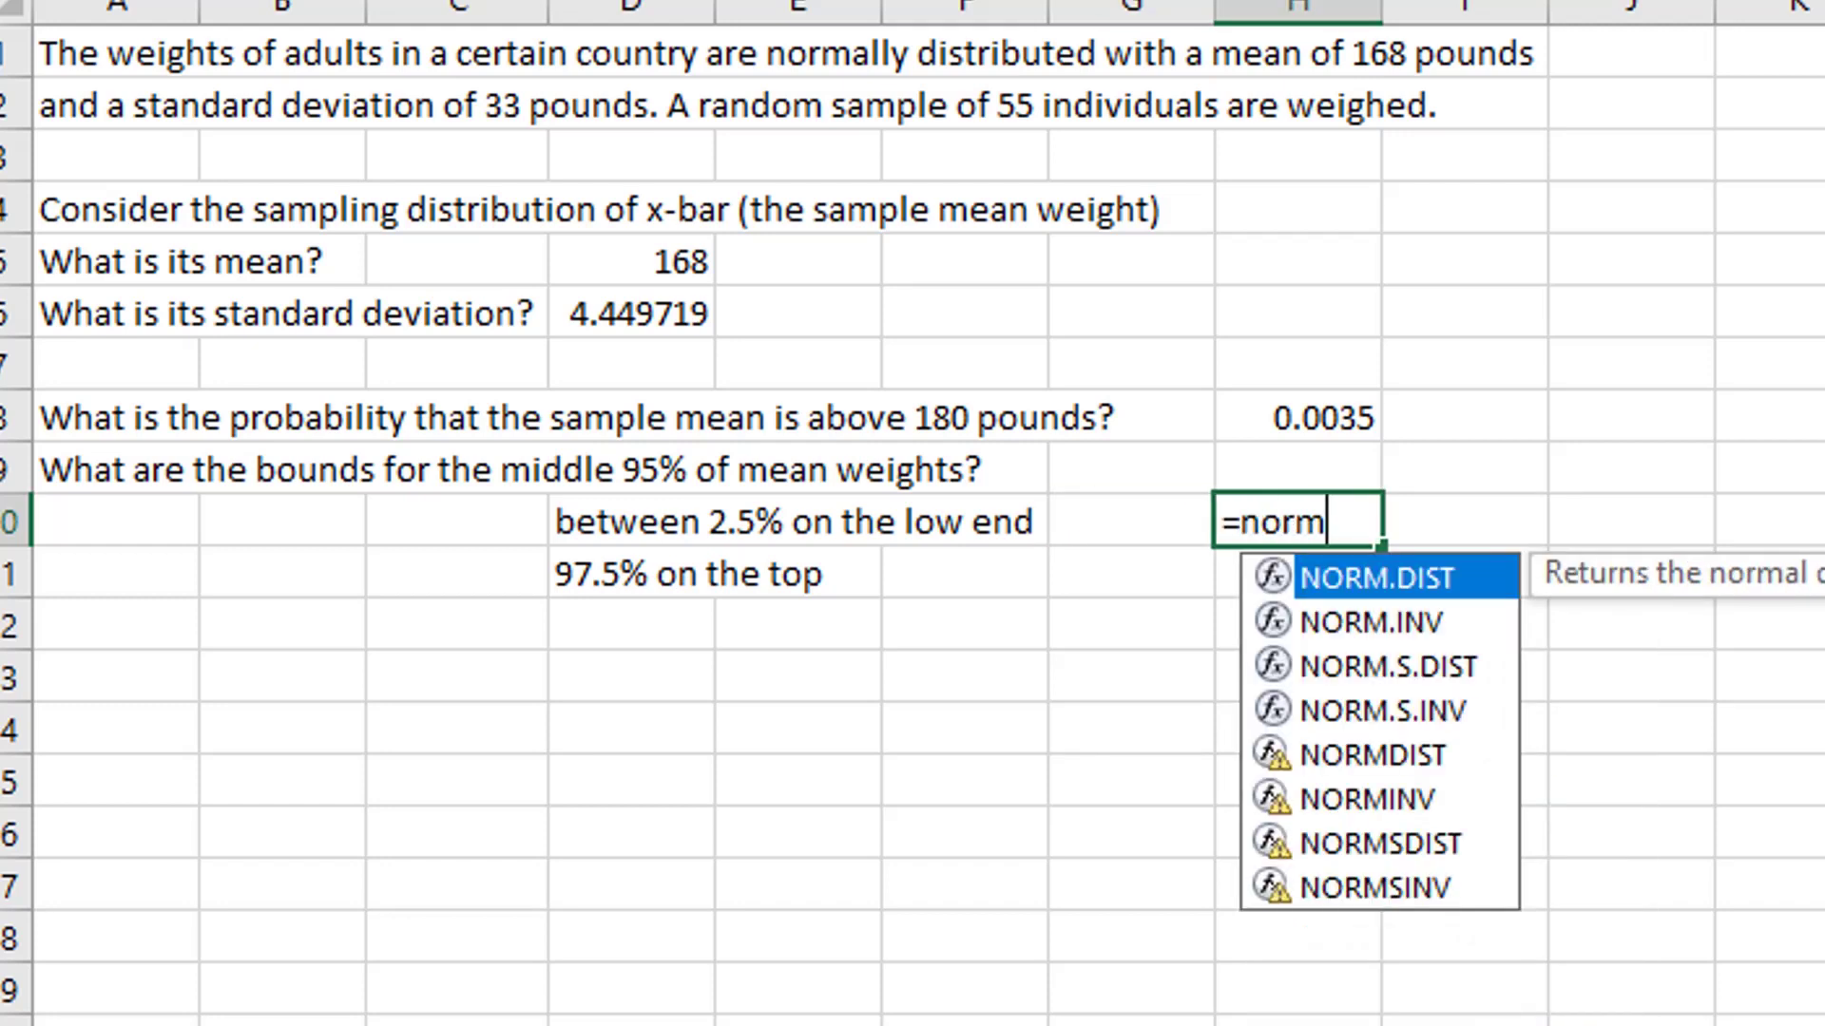
text(.inv()
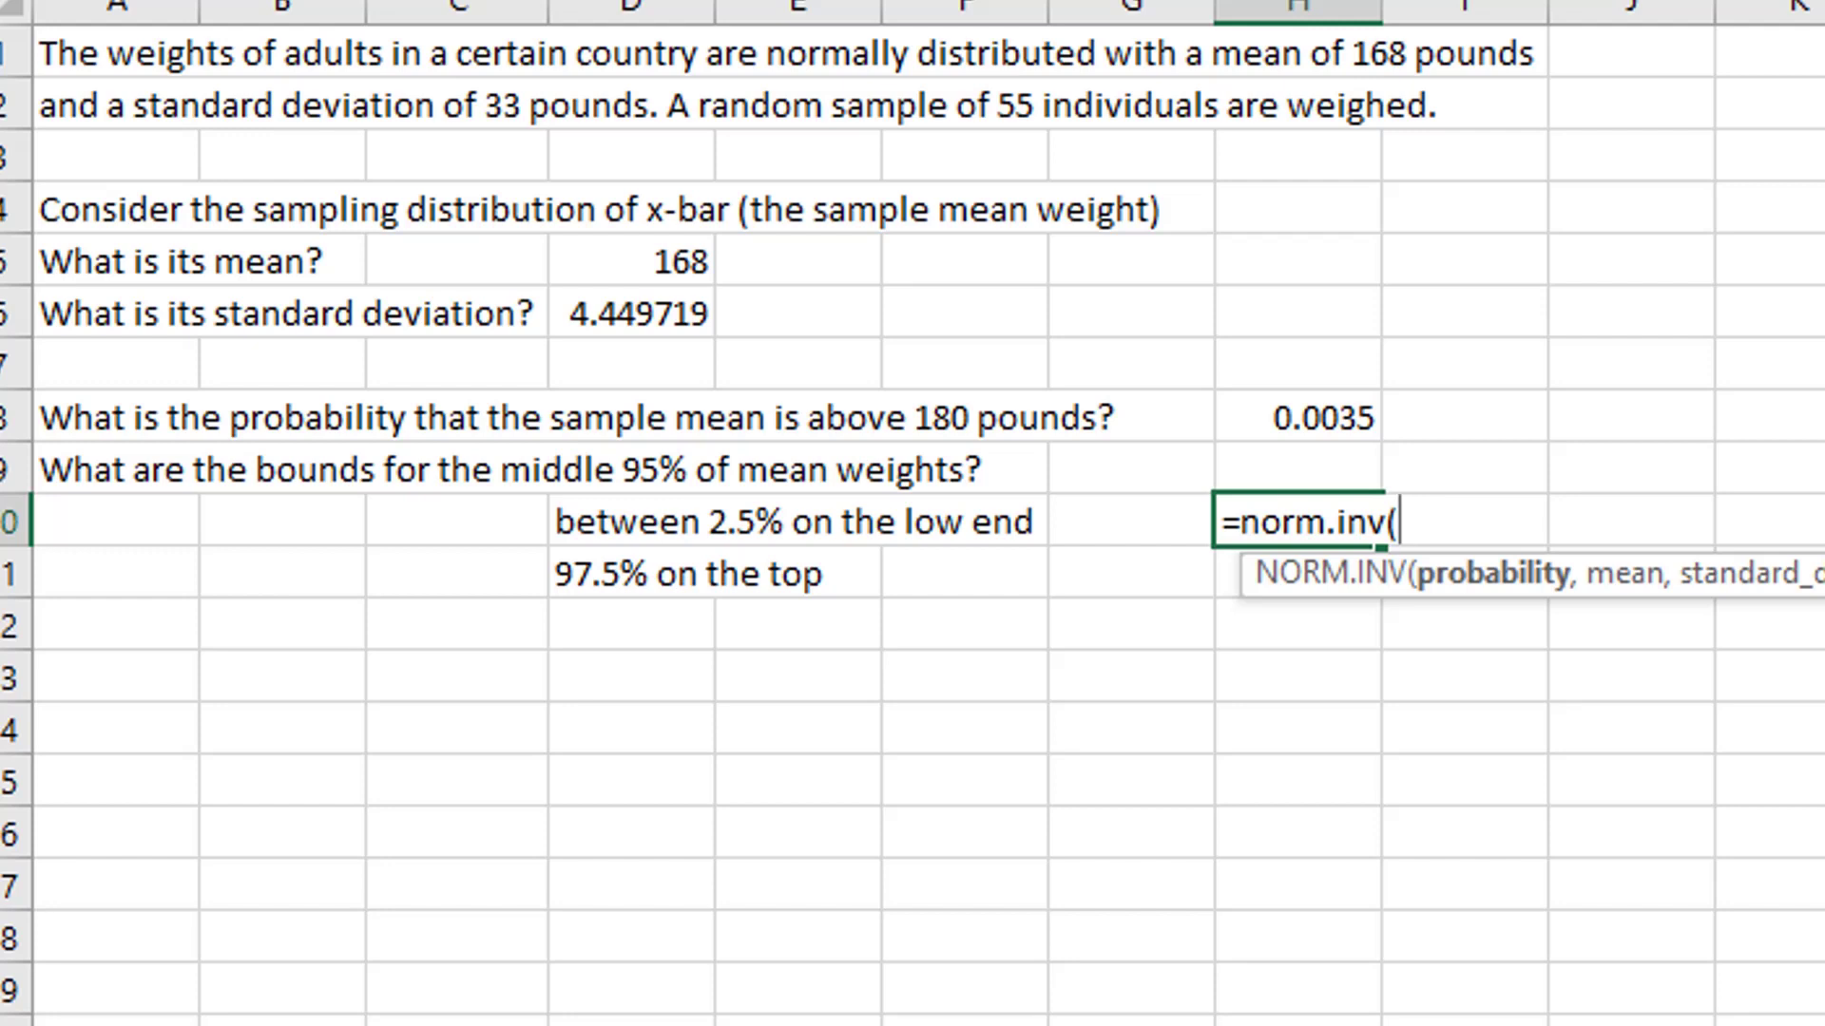
text(.025,)
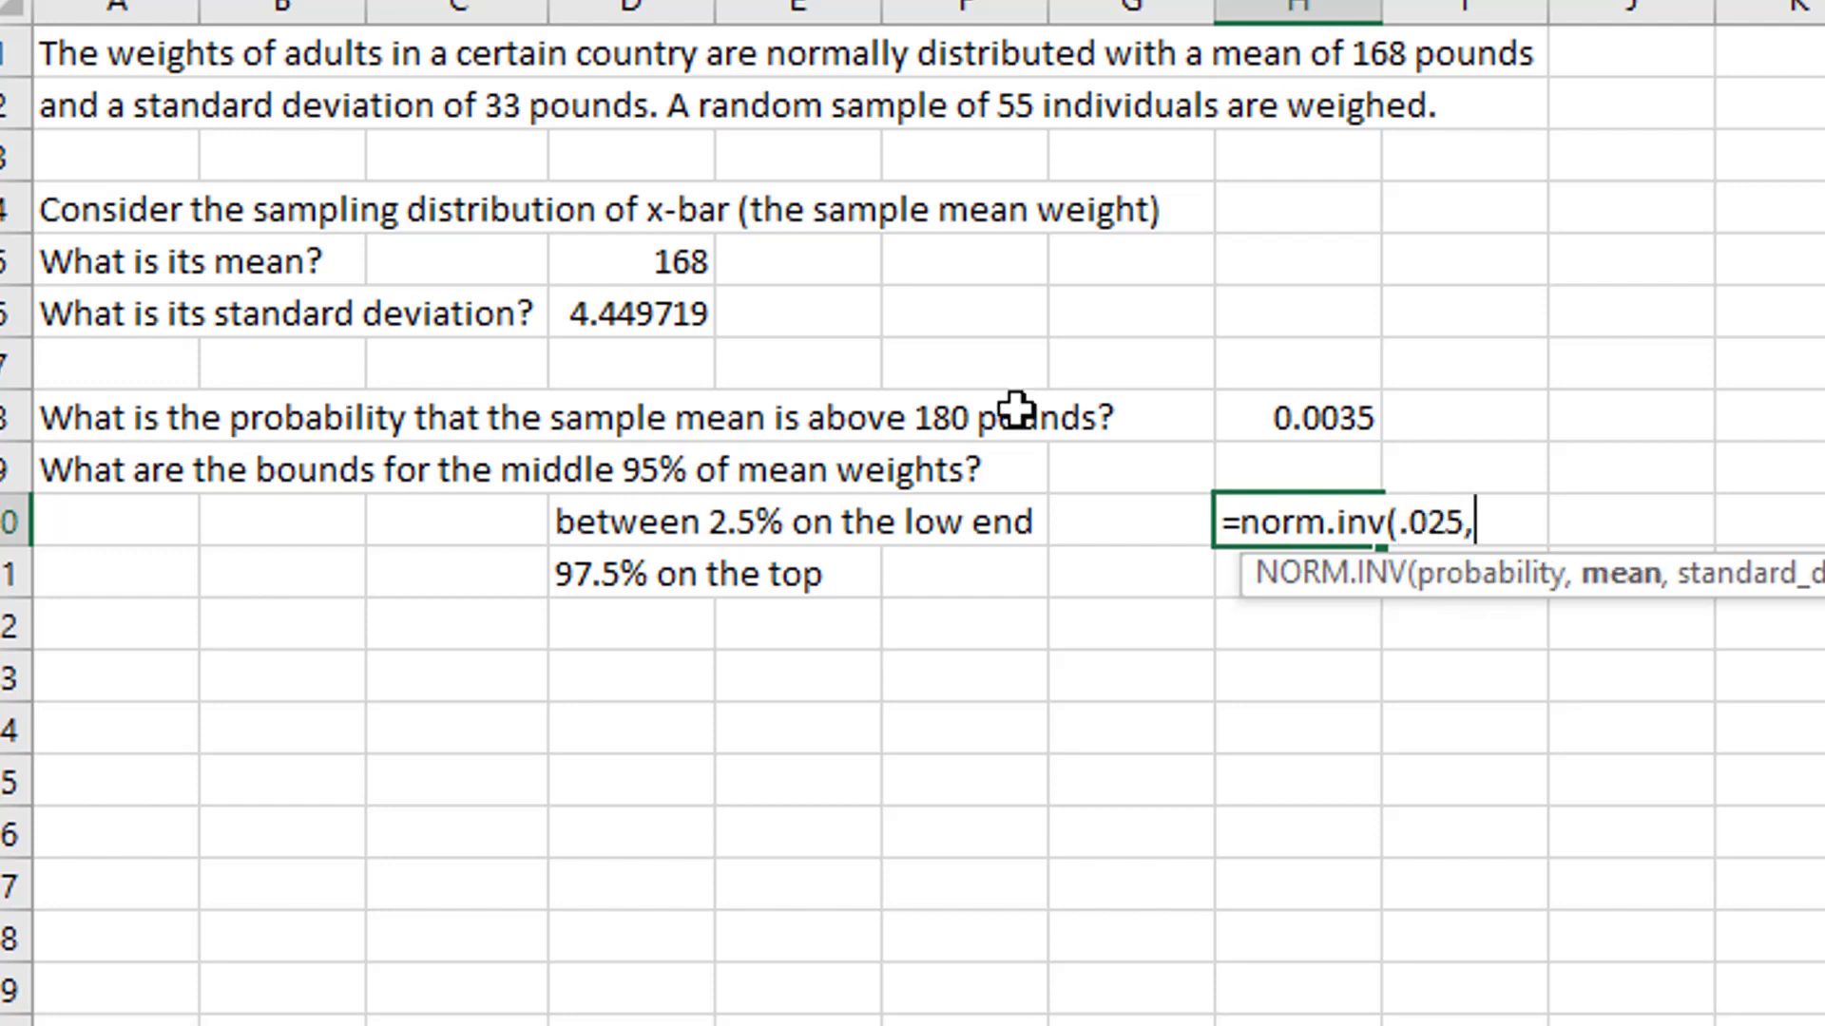
click(652, 255)
text(,)
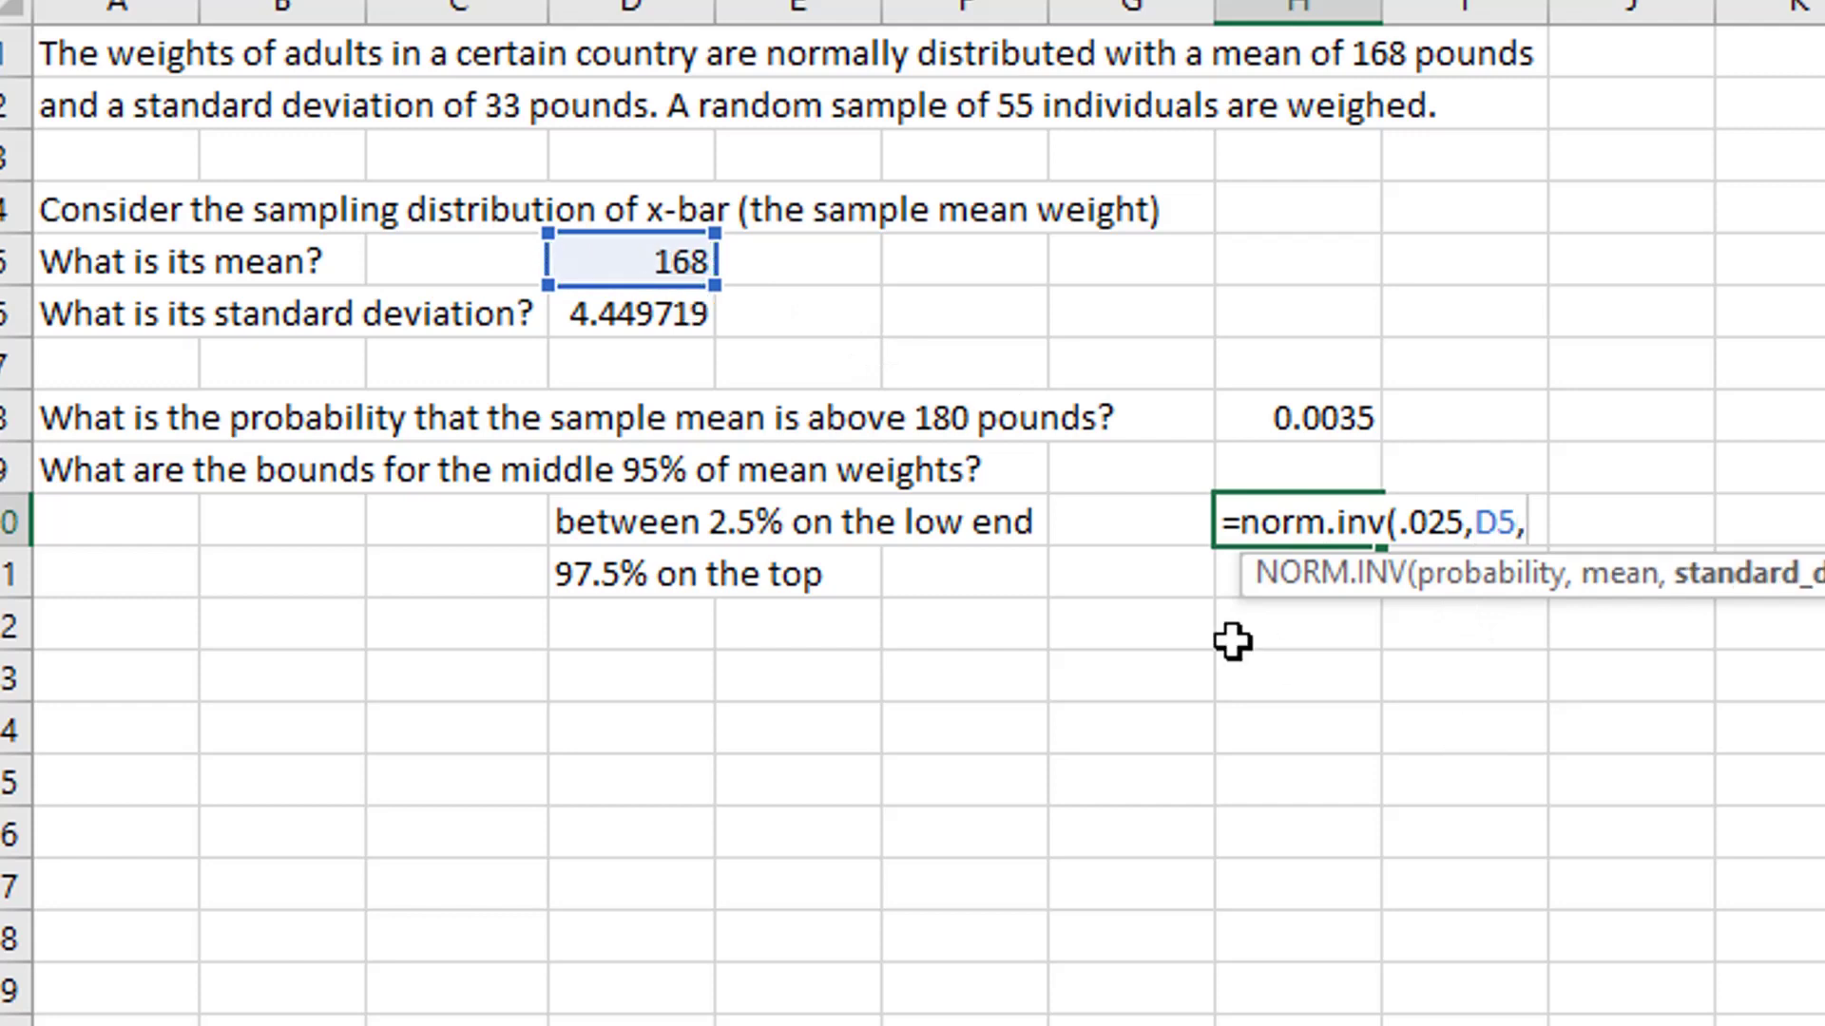
click(609, 313)
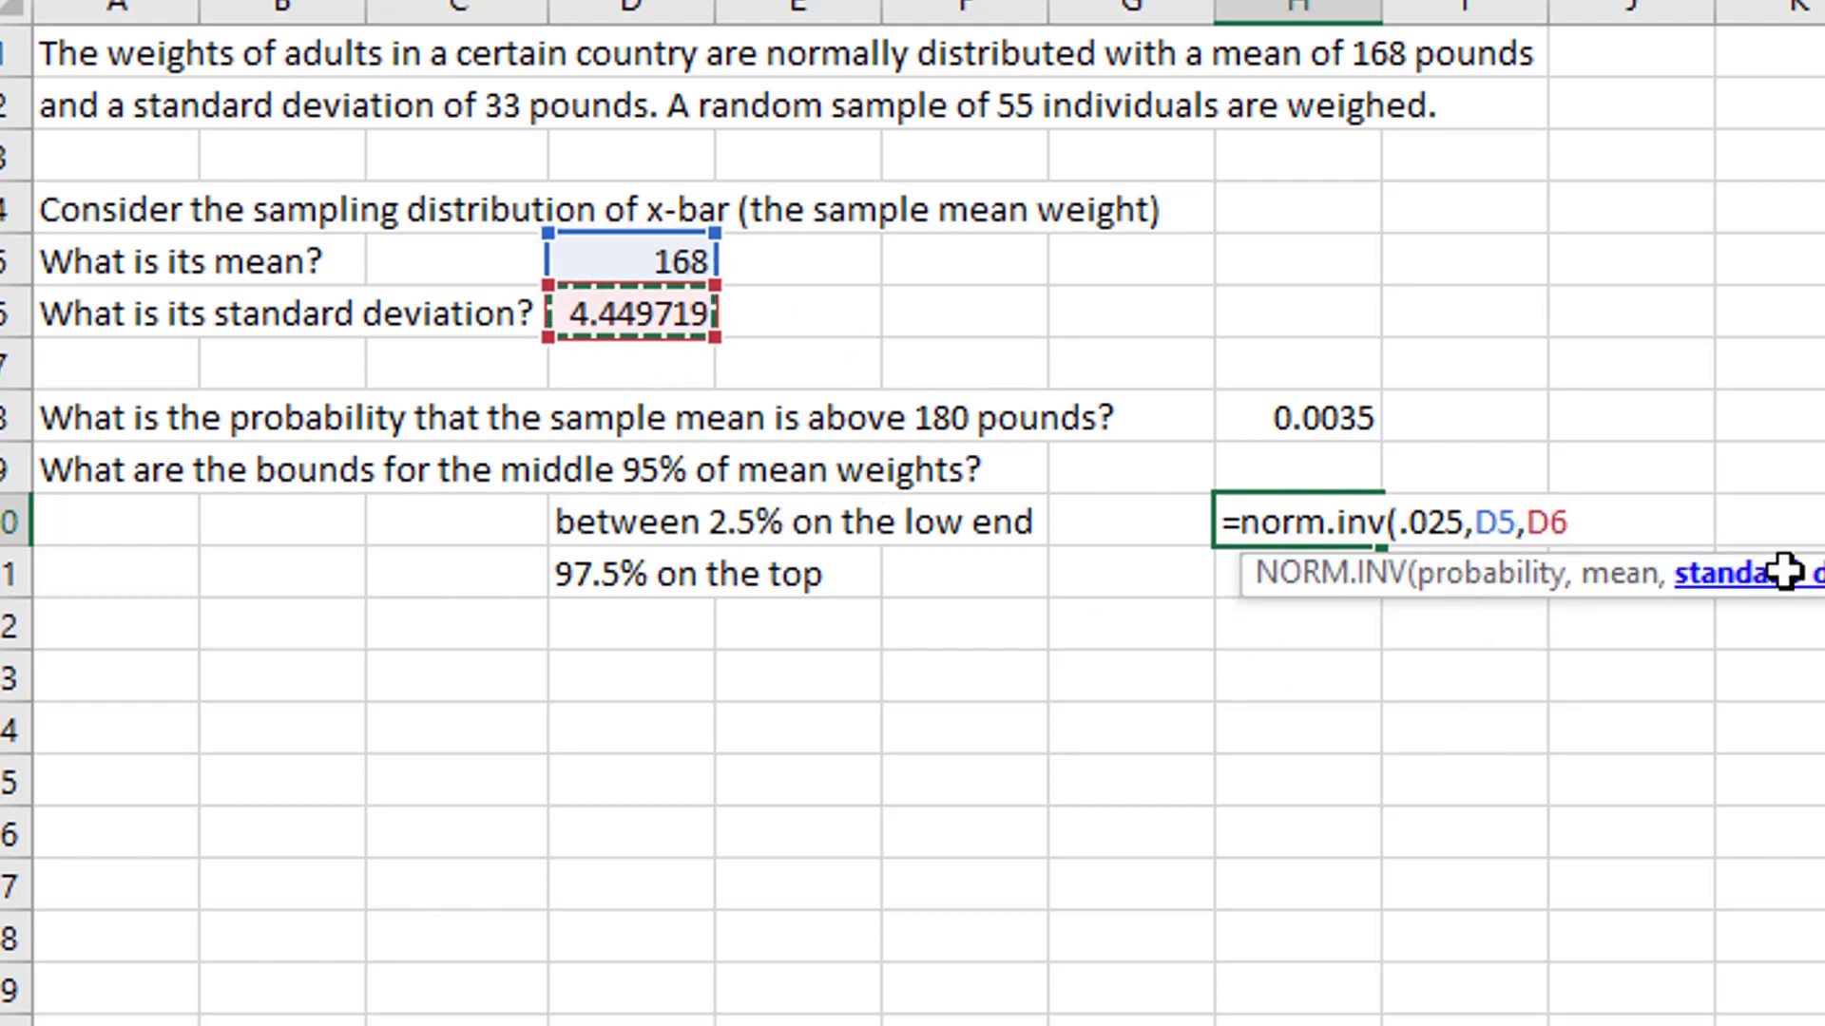
text())
key(Return)
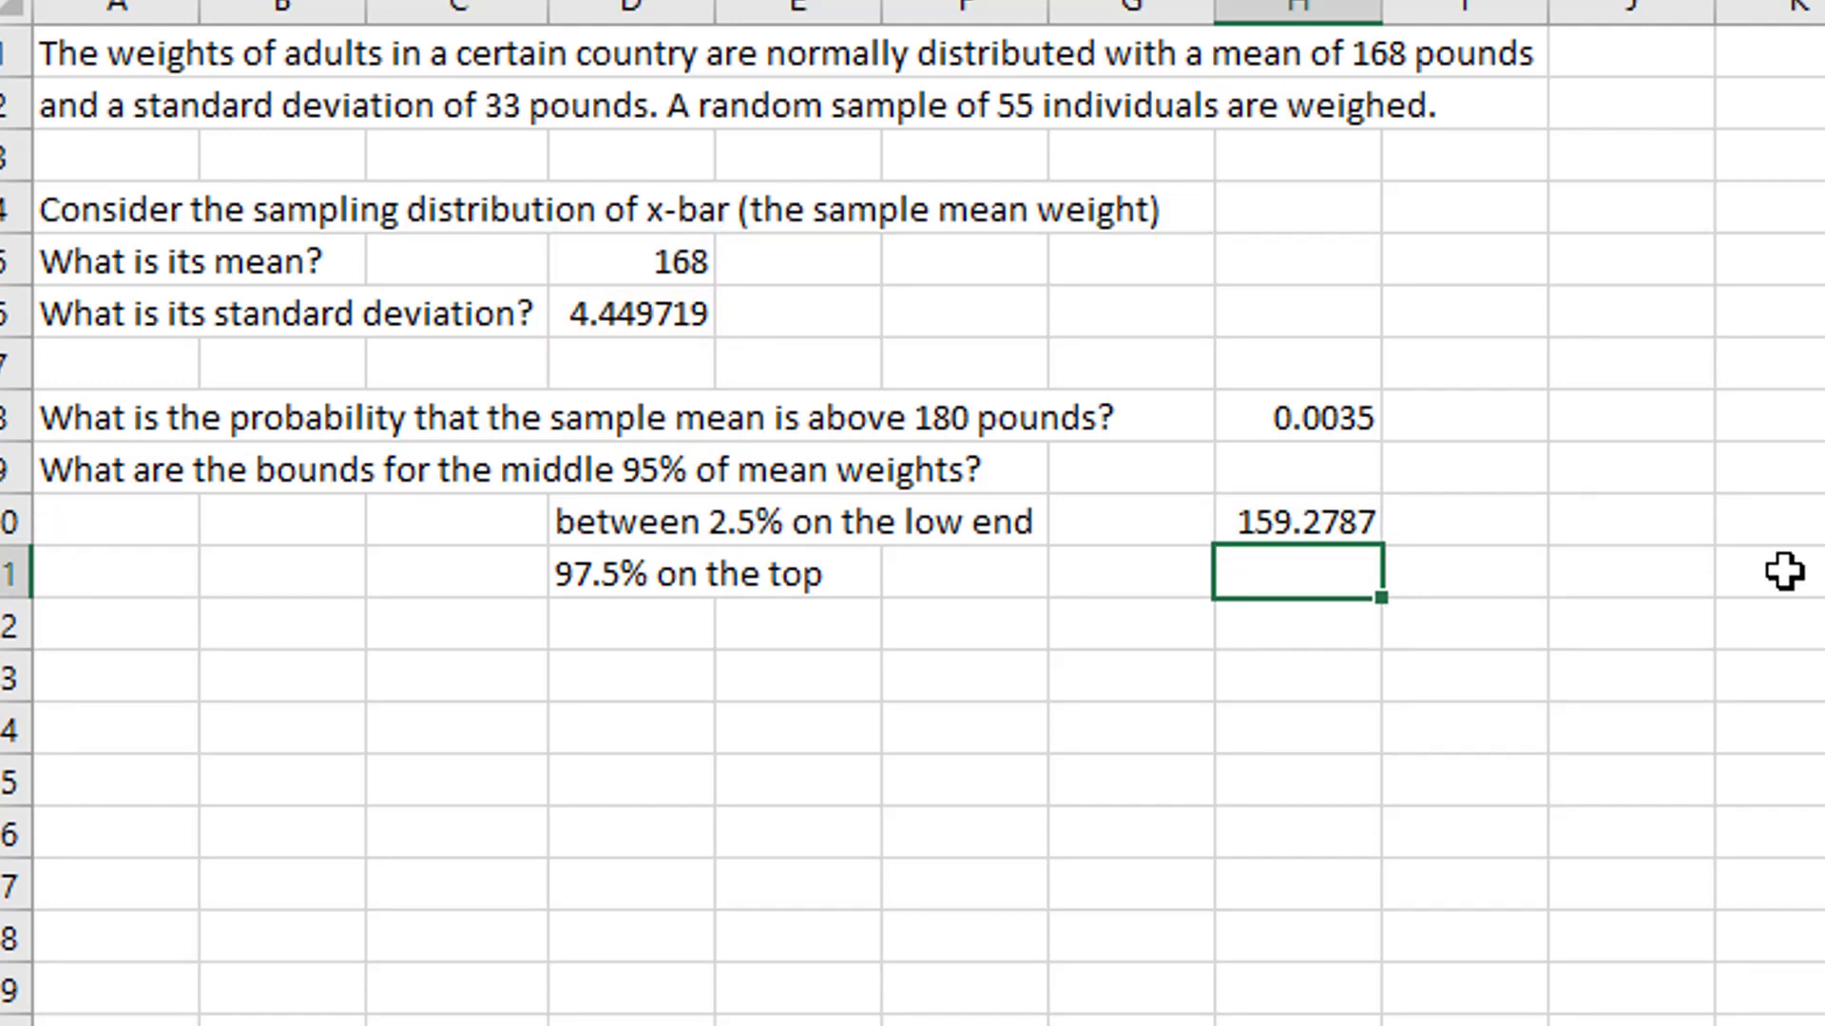
Step: Enter =NORM.INV(.975,D5,D6) in H11 for 176.7213, then go to the lefties sheet
text(=n)
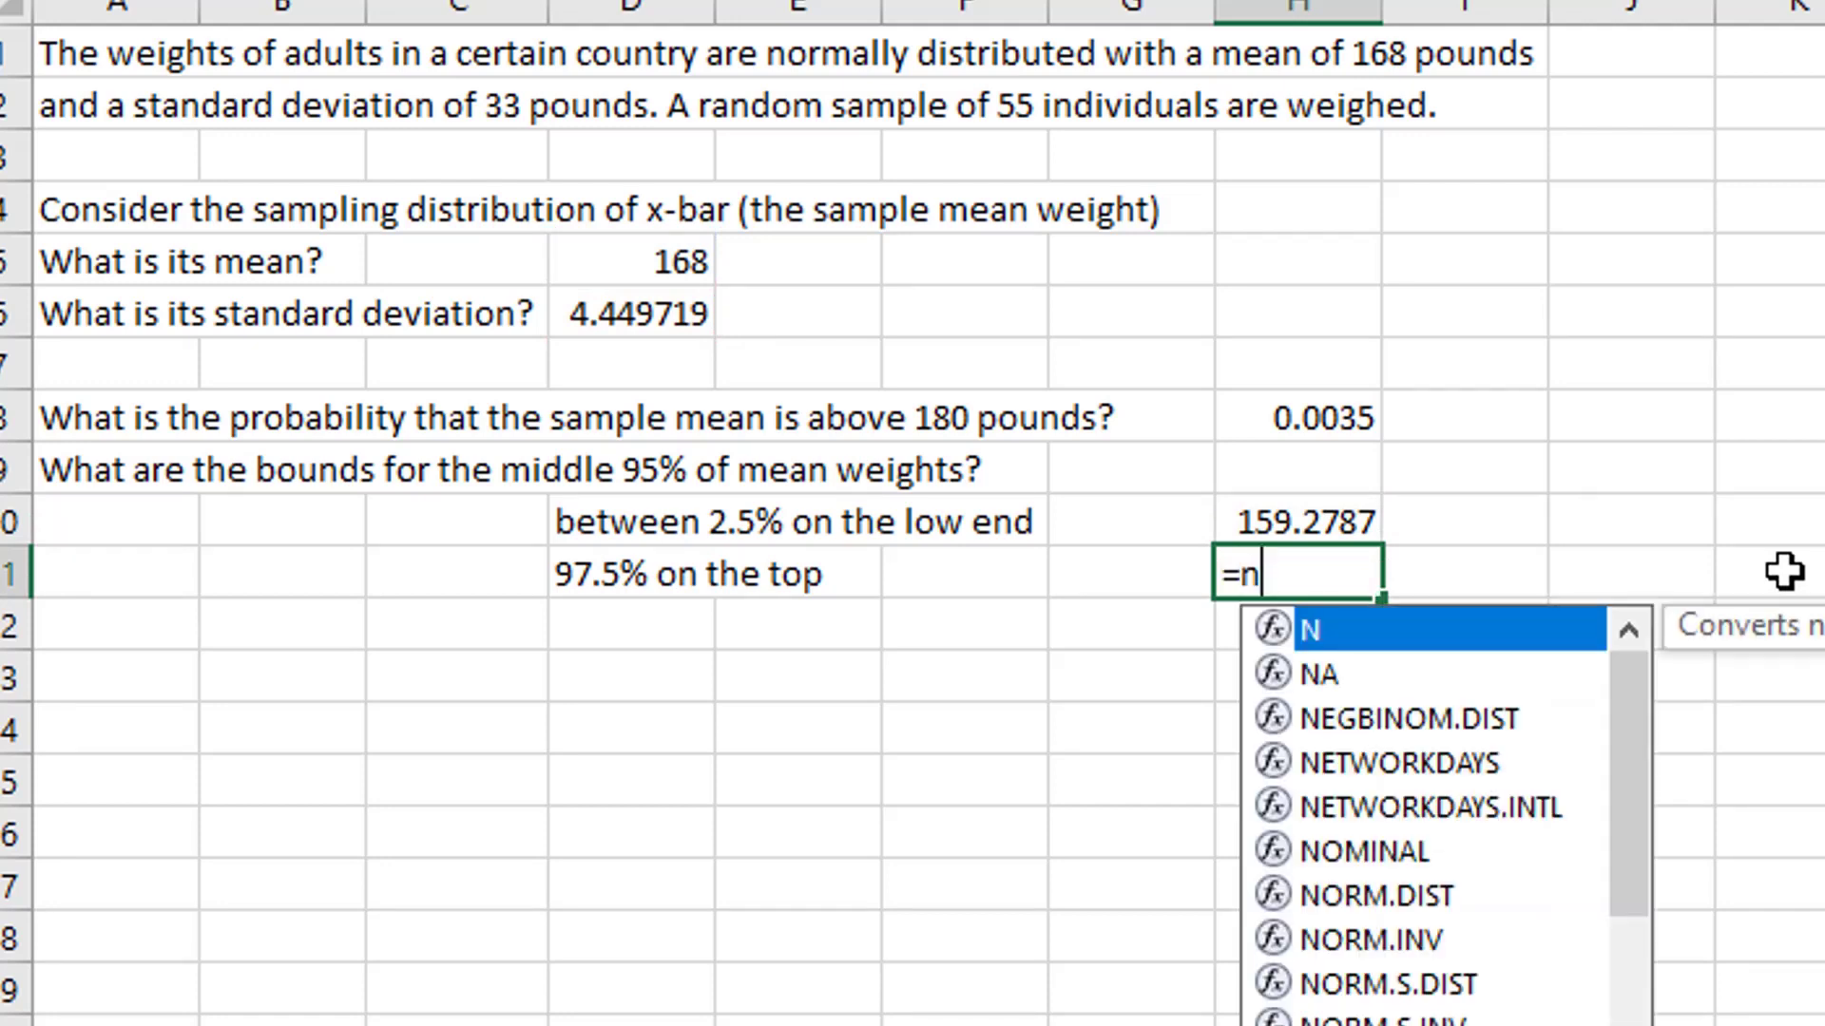
text(orm.inv()
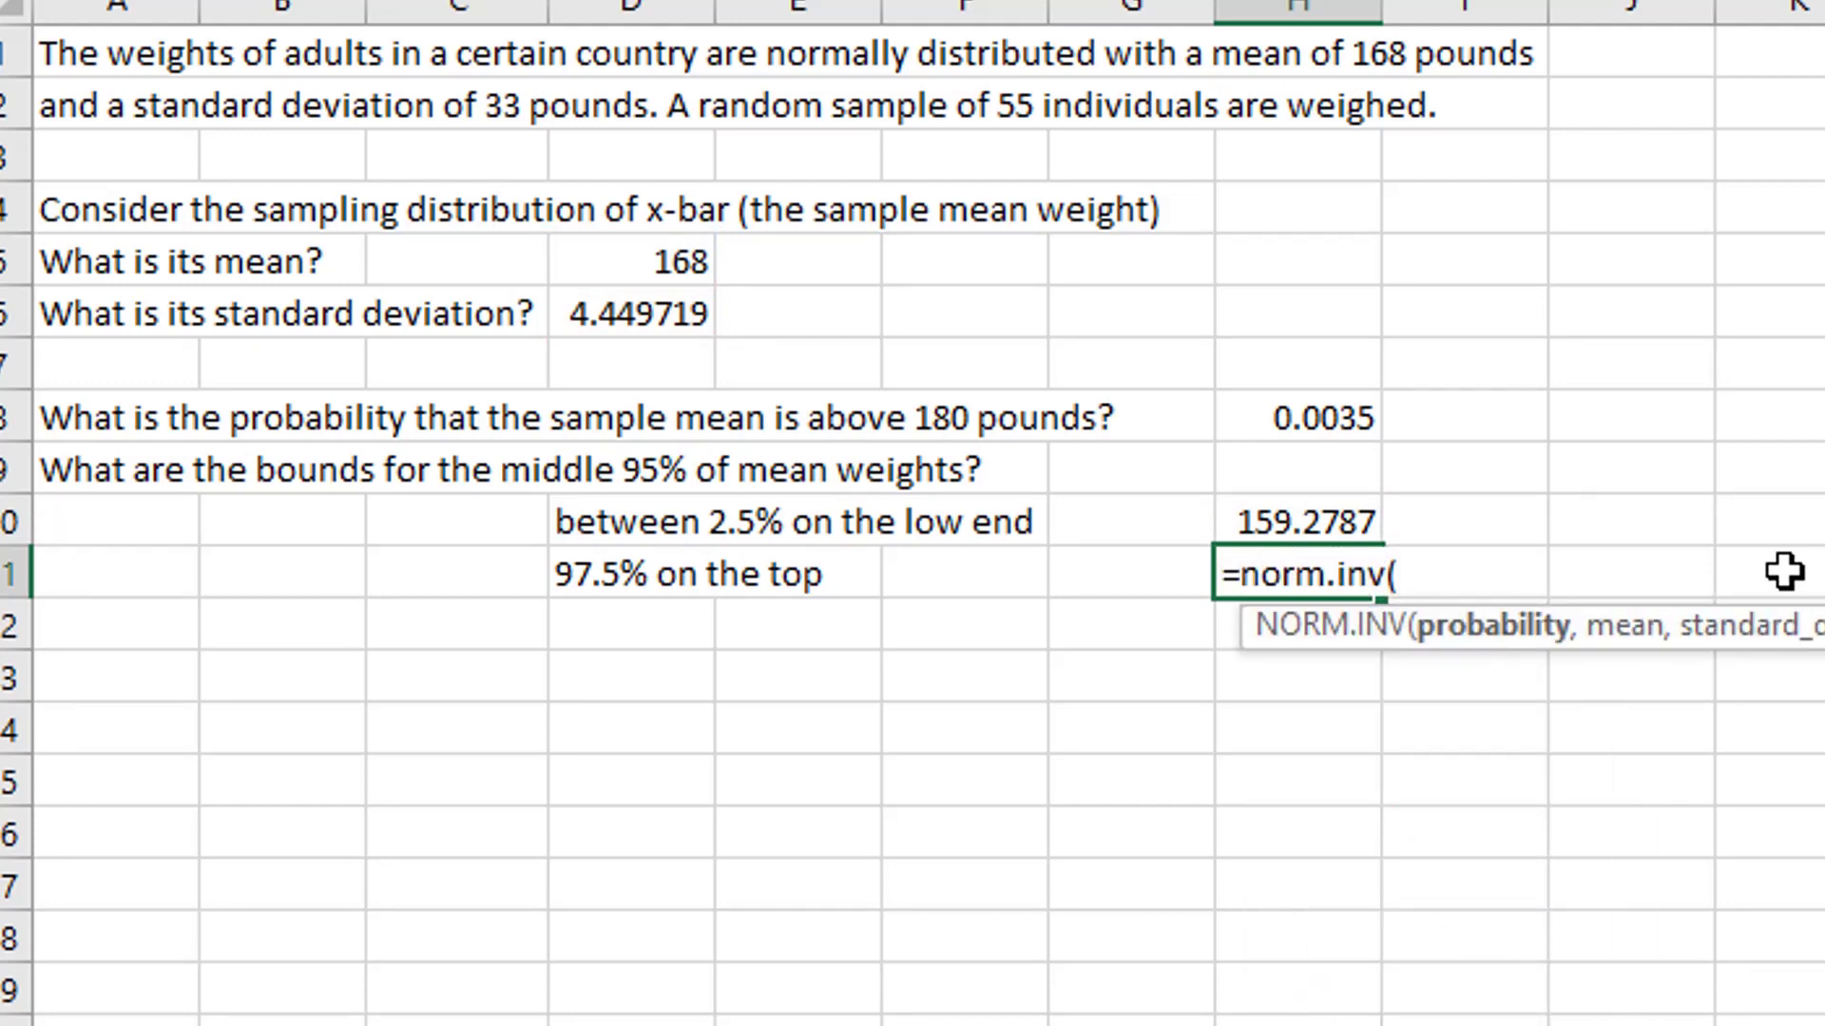
text(.975,)
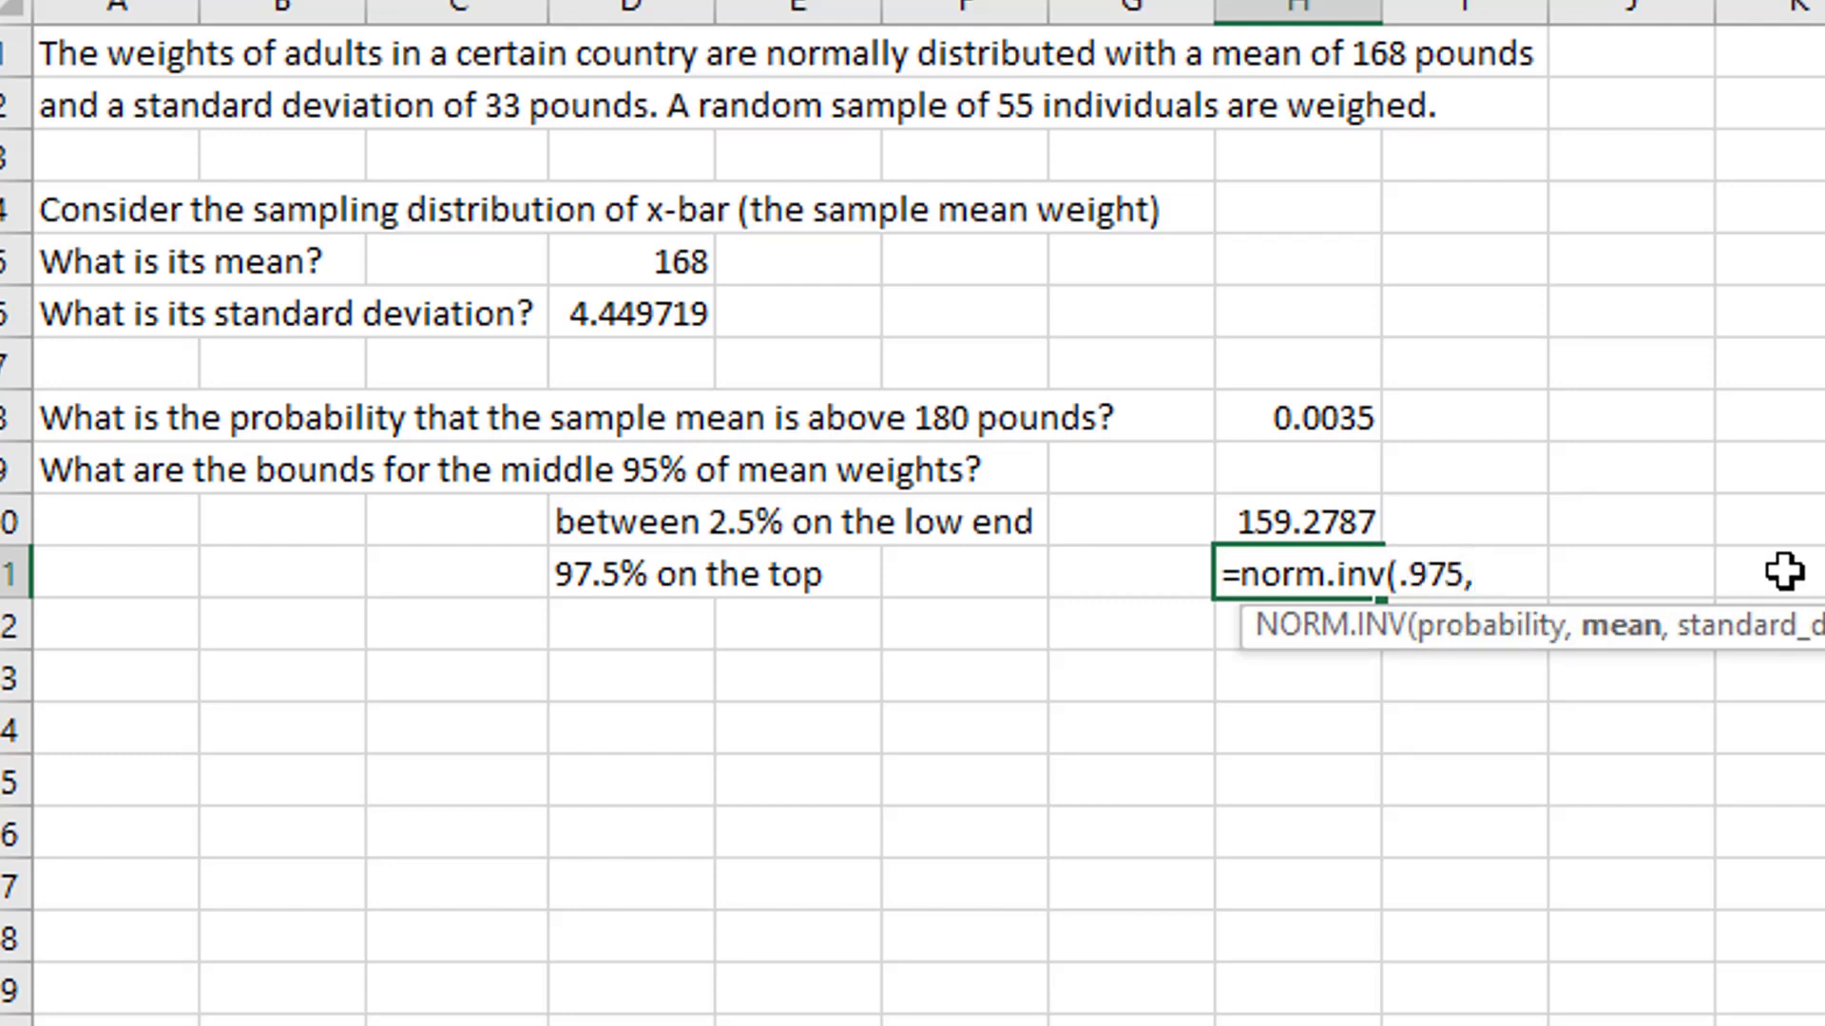
click(620, 257)
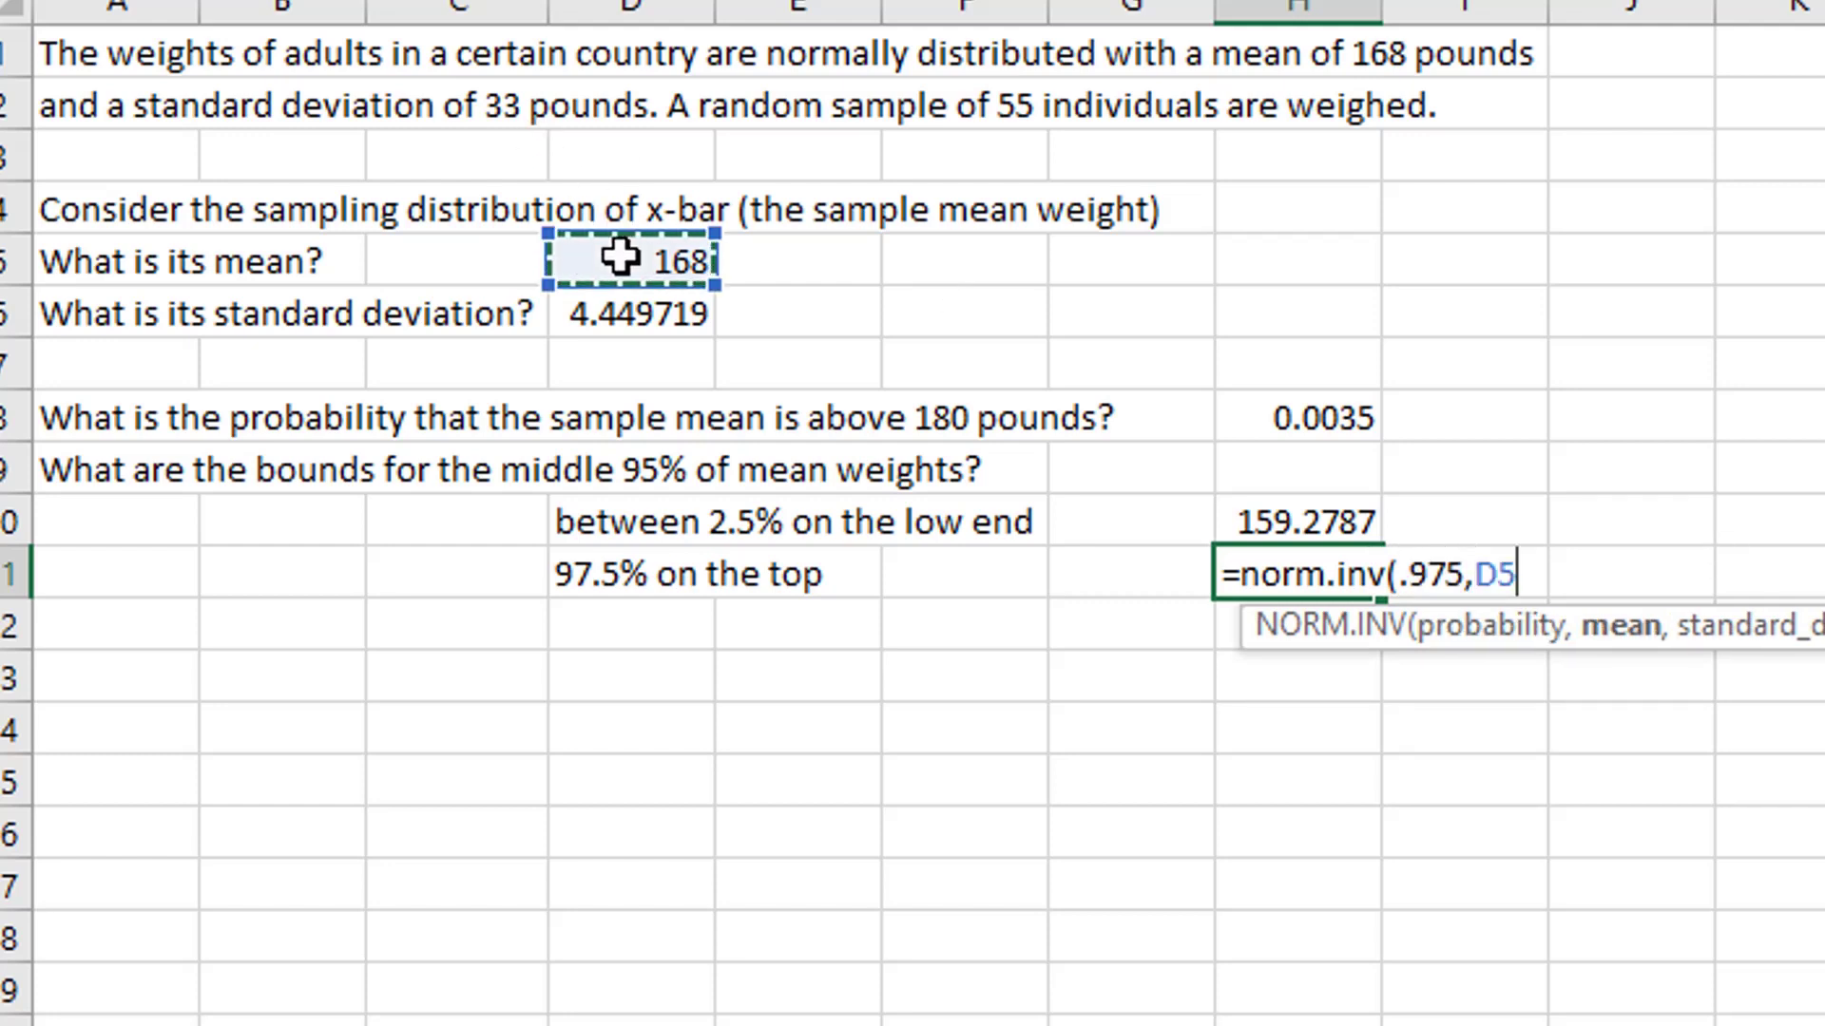
text(,)
click(626, 321)
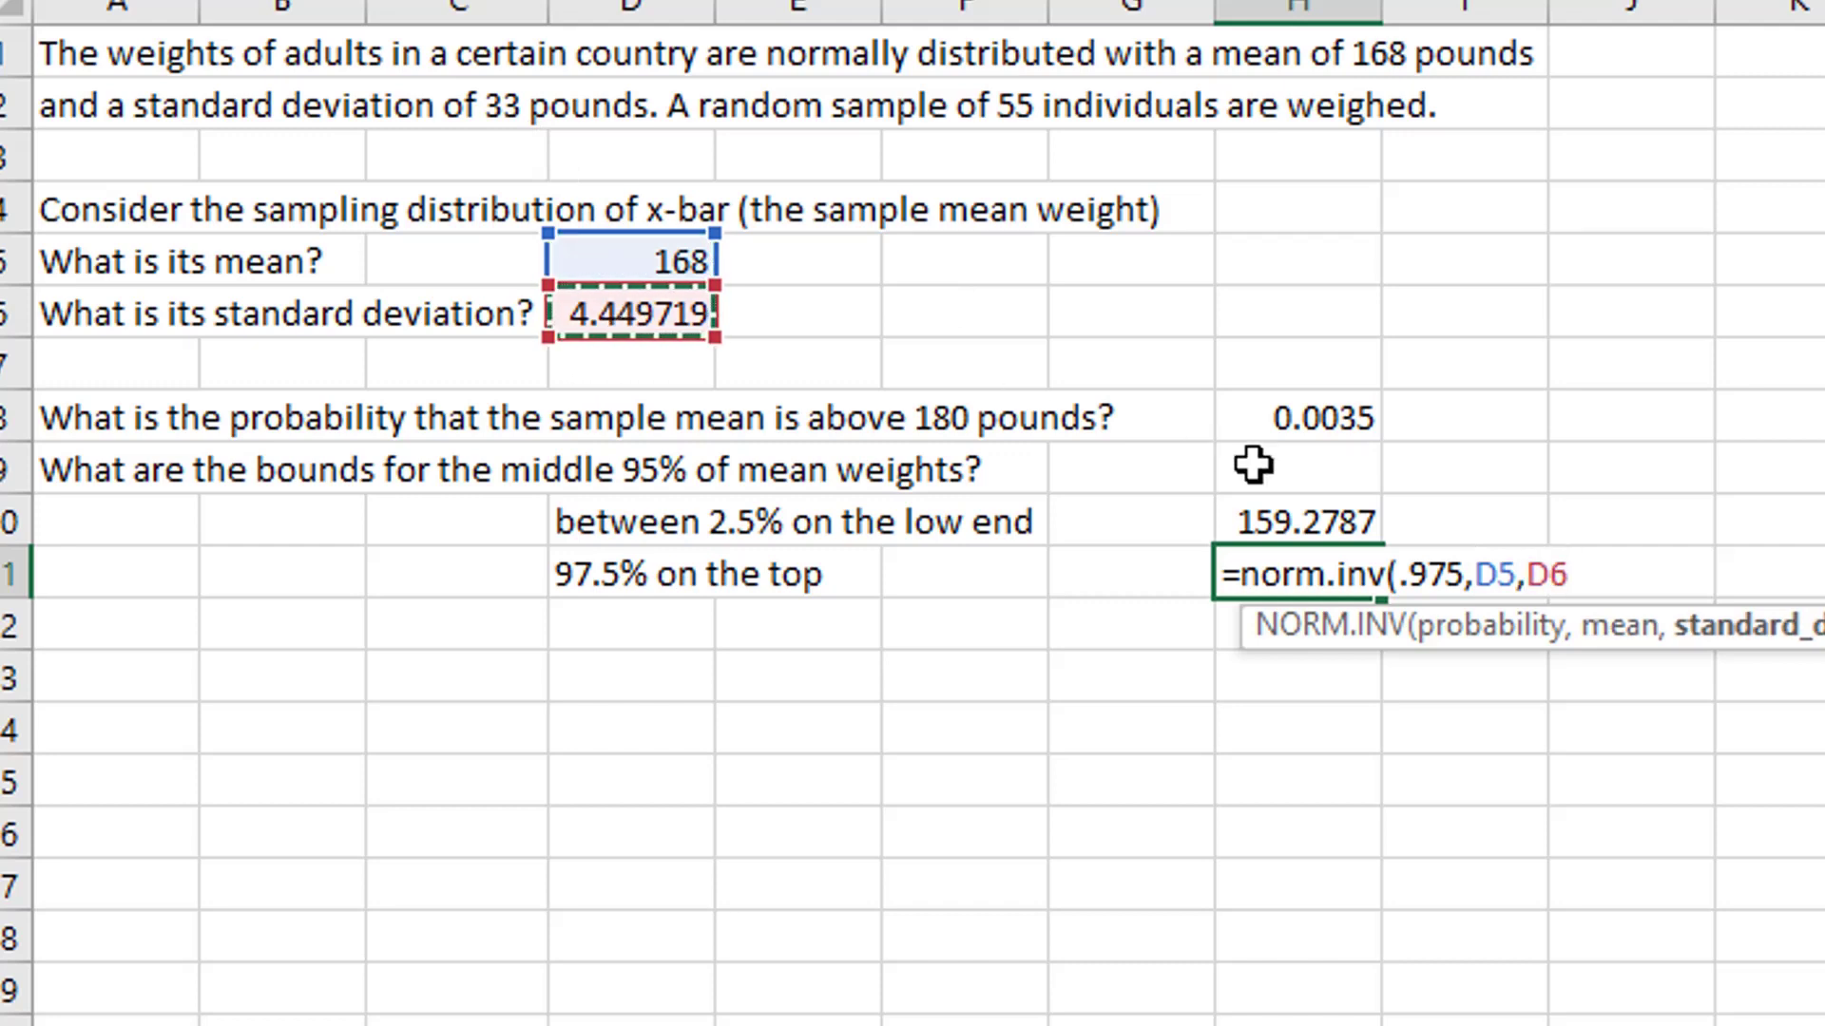
text())
key(Return)
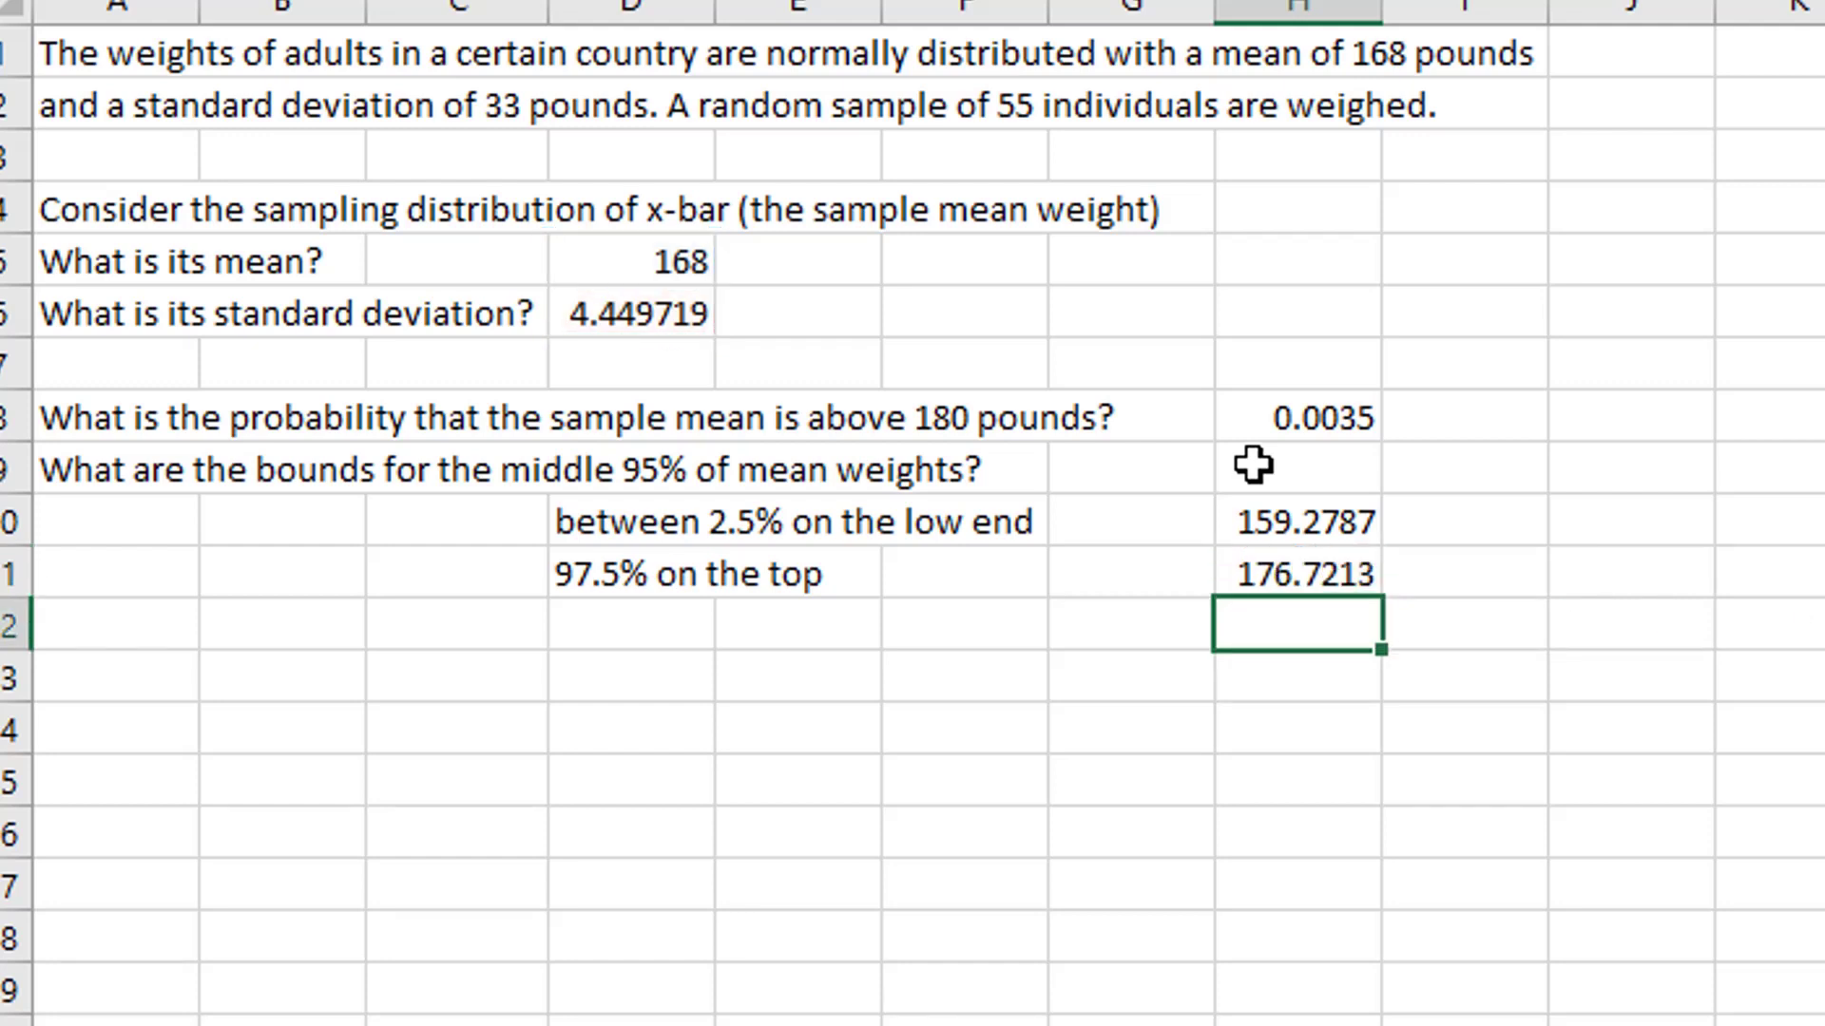
drag(1272, 523, 1275, 566)
click(1086, 651)
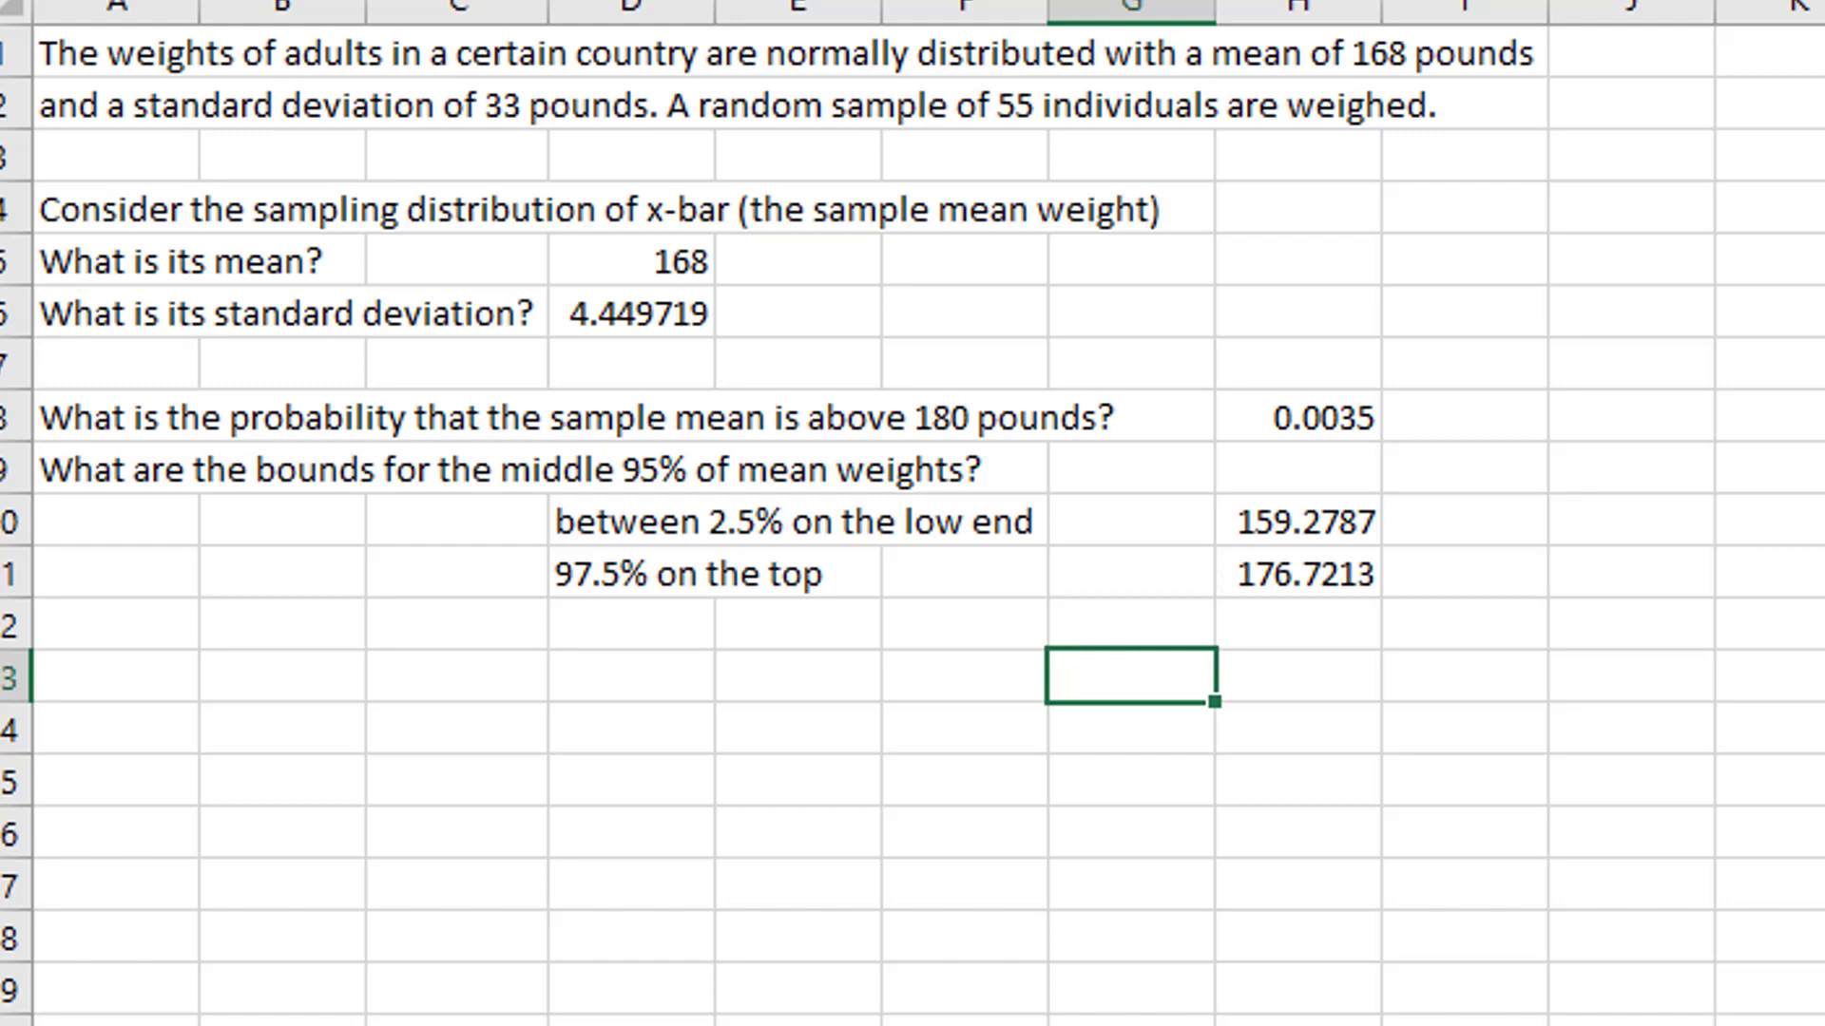
key(ctrl+Page_Down)
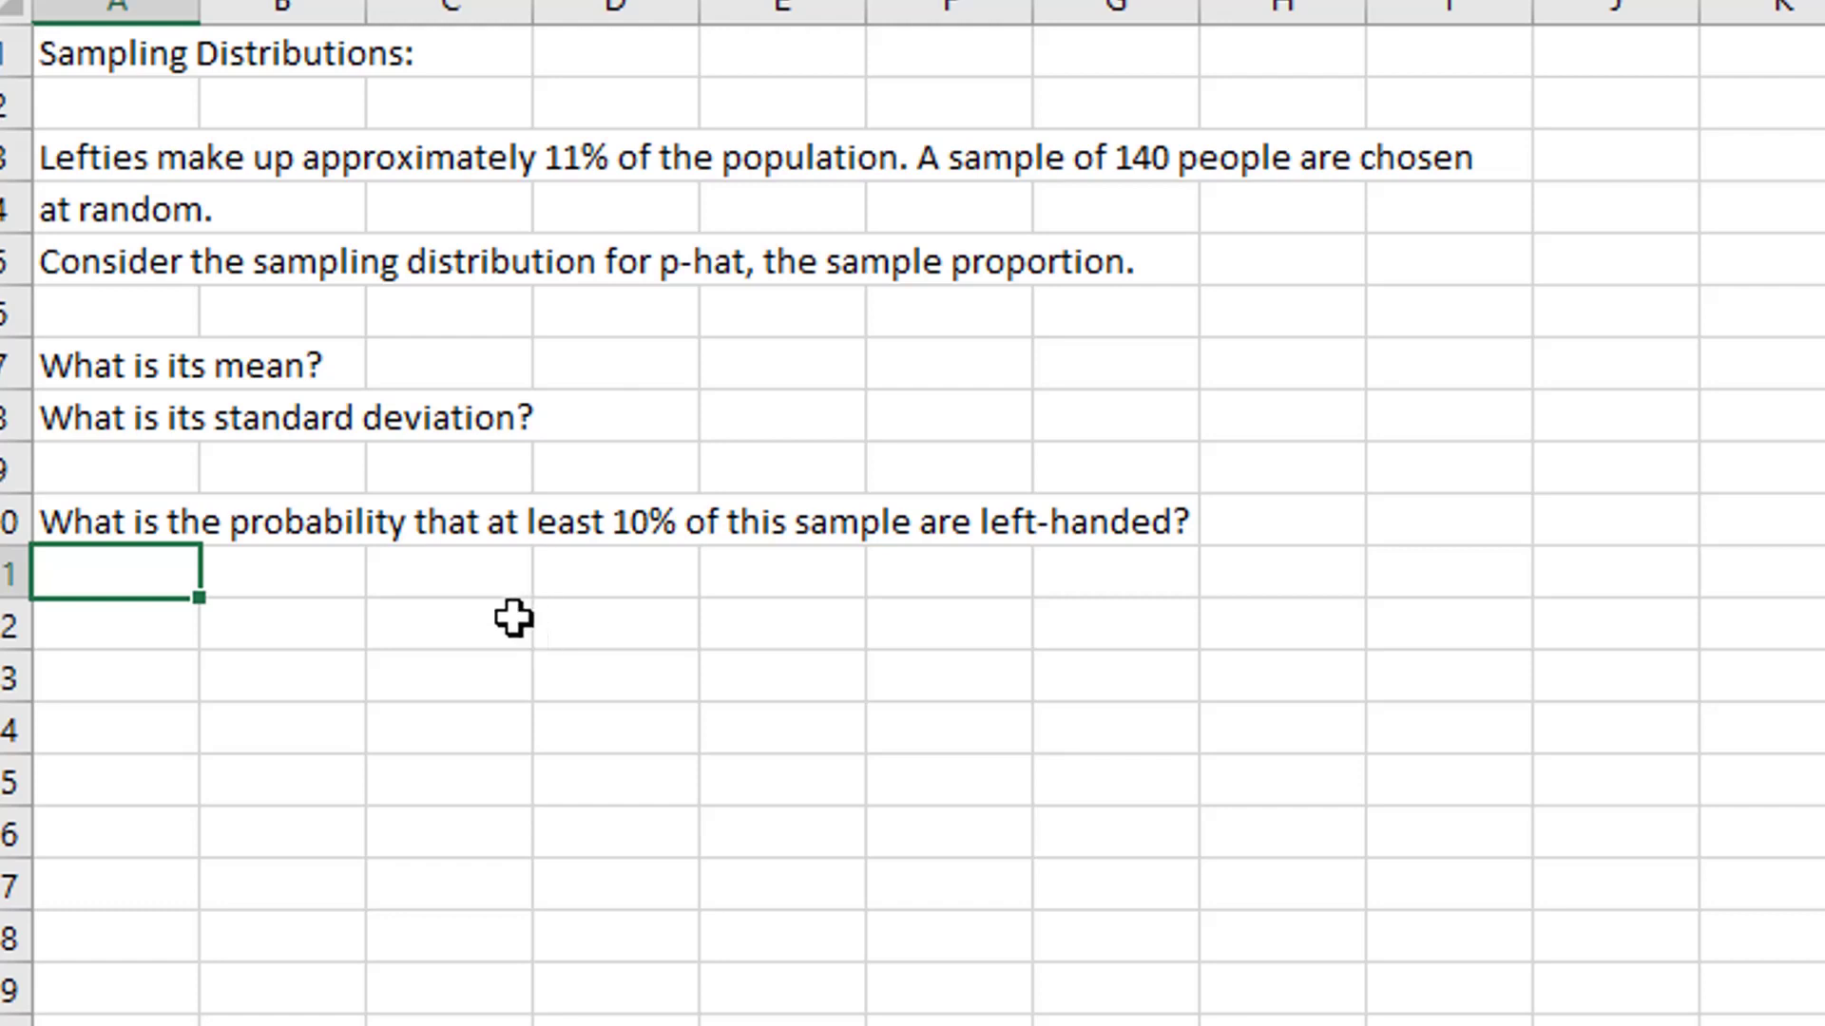
Step: Widen column C and enter the mean 0.11 in D7
click(670, 366)
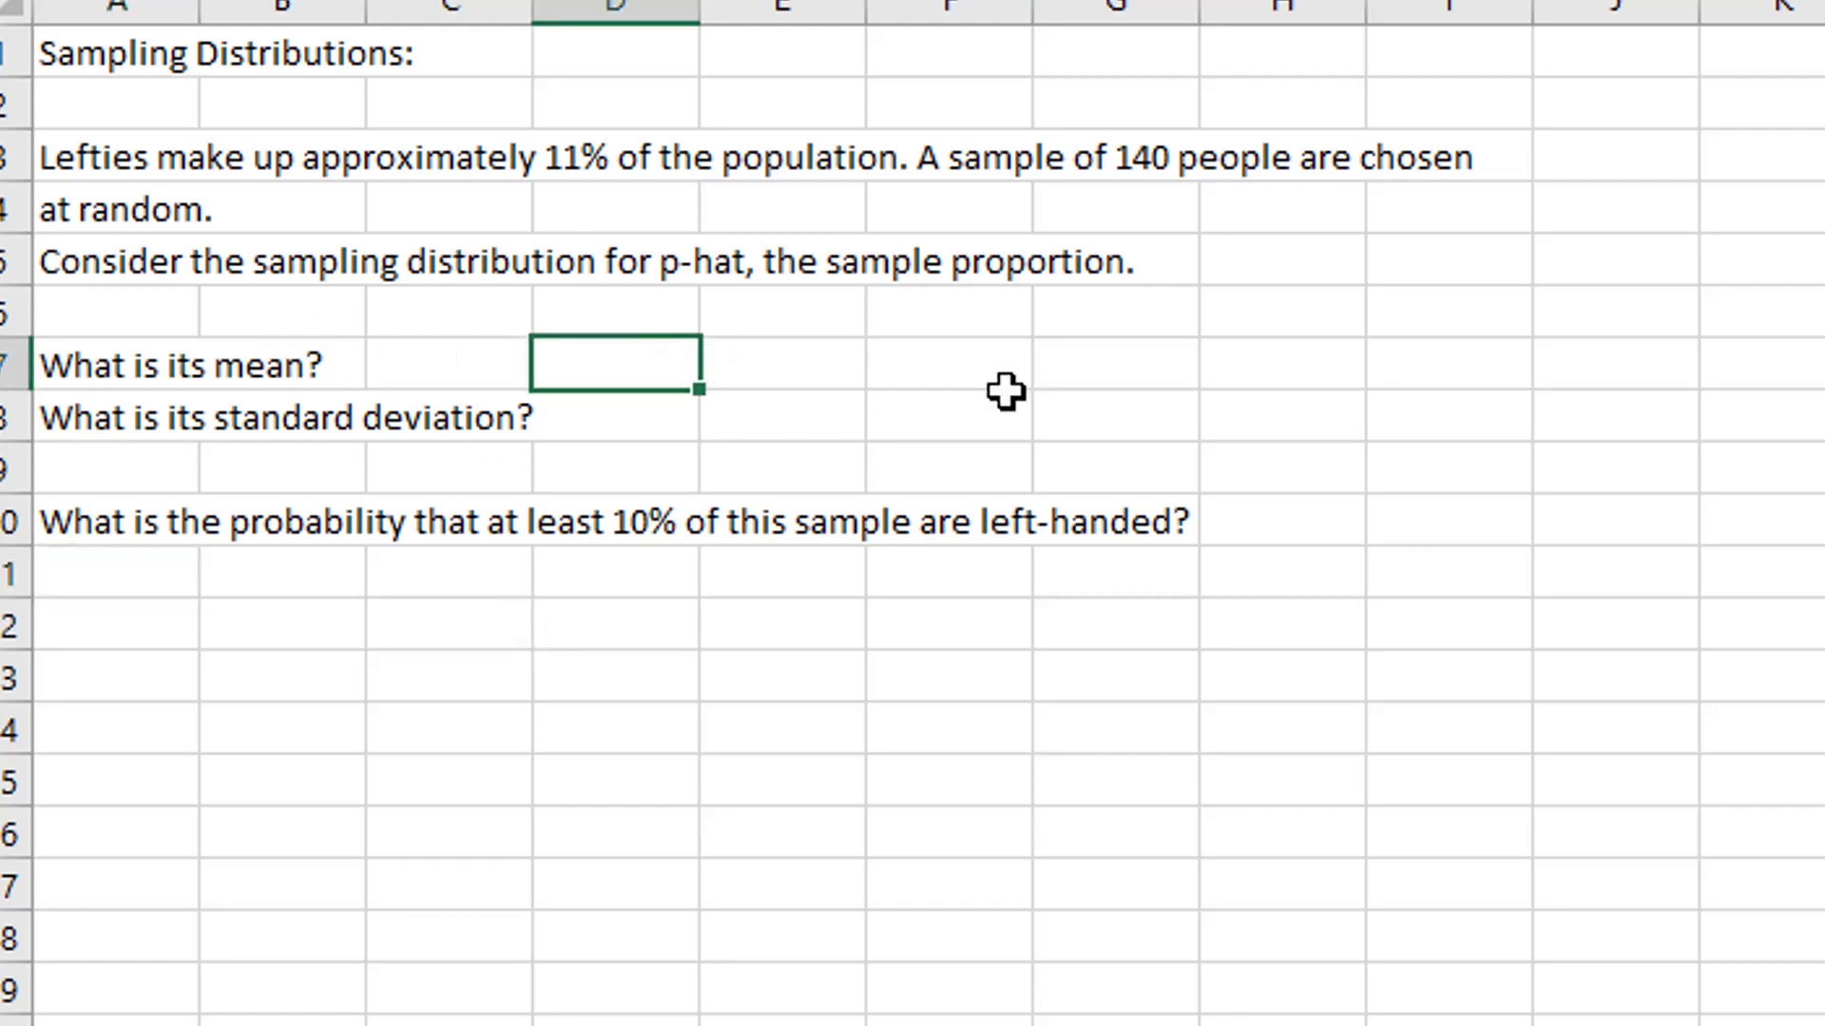
drag(532, 10, 556, 9)
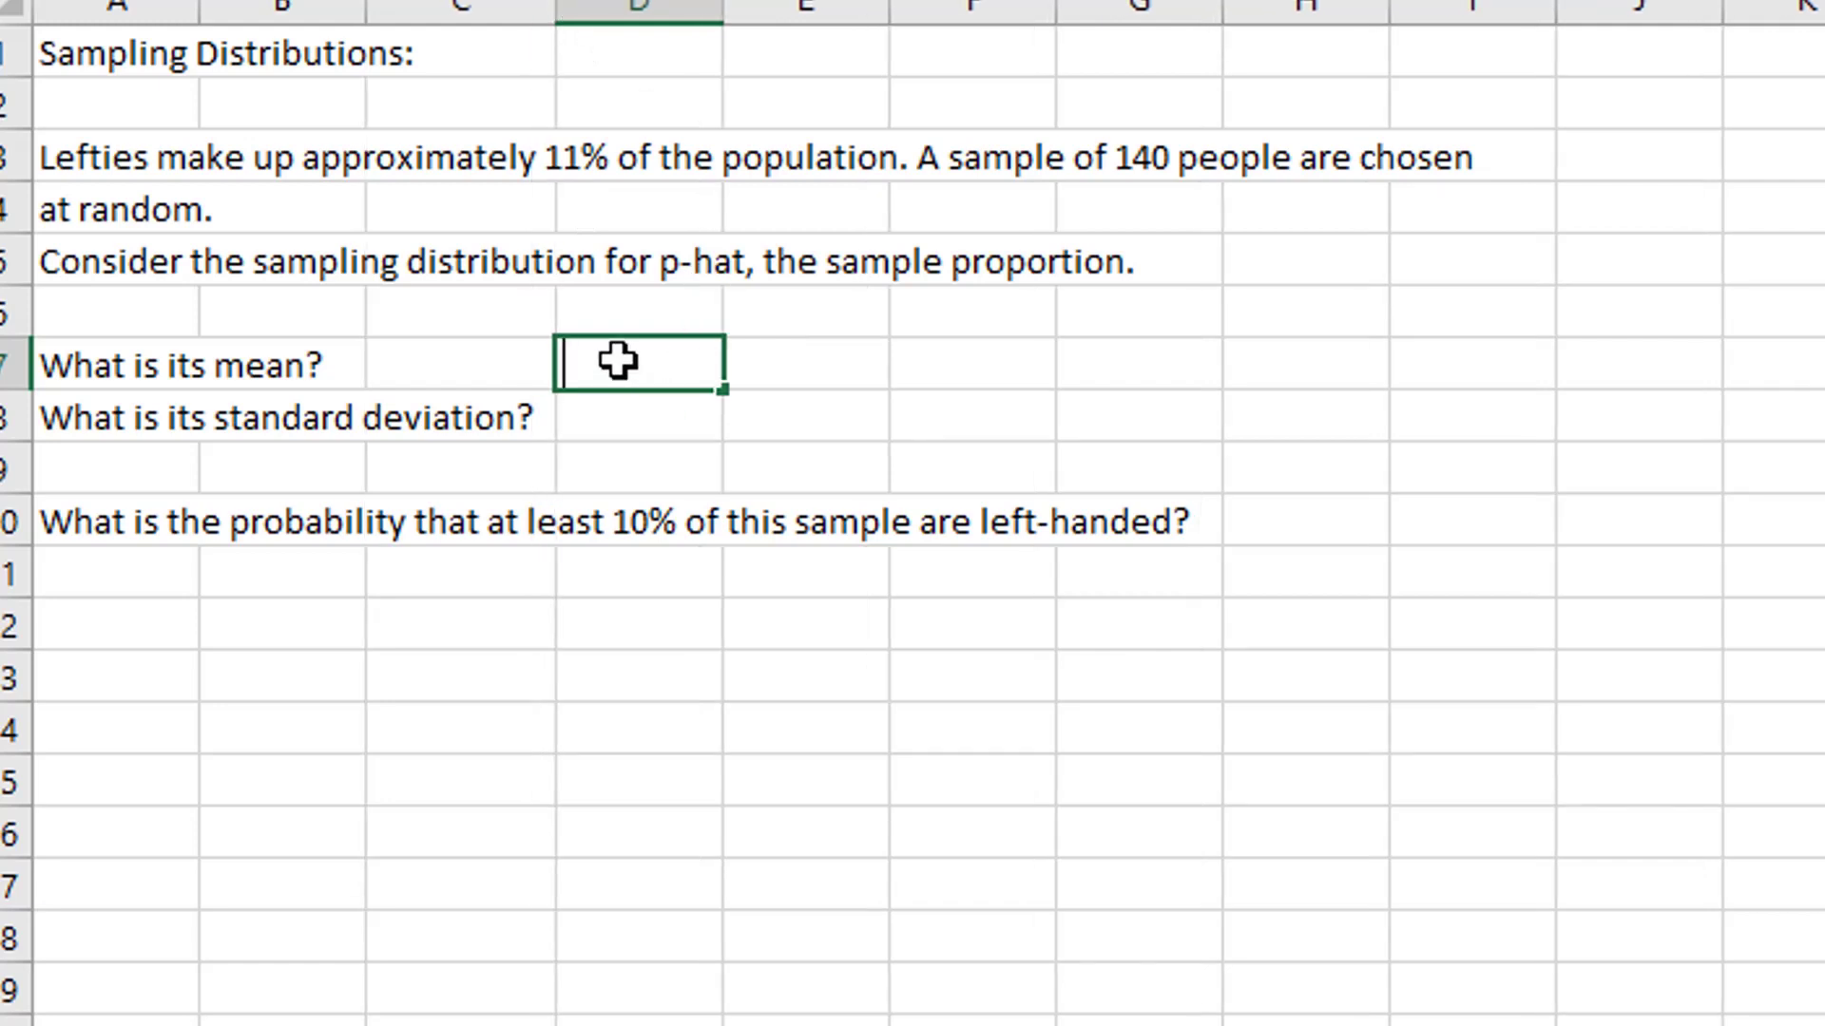
text(=.11)
key(Return)
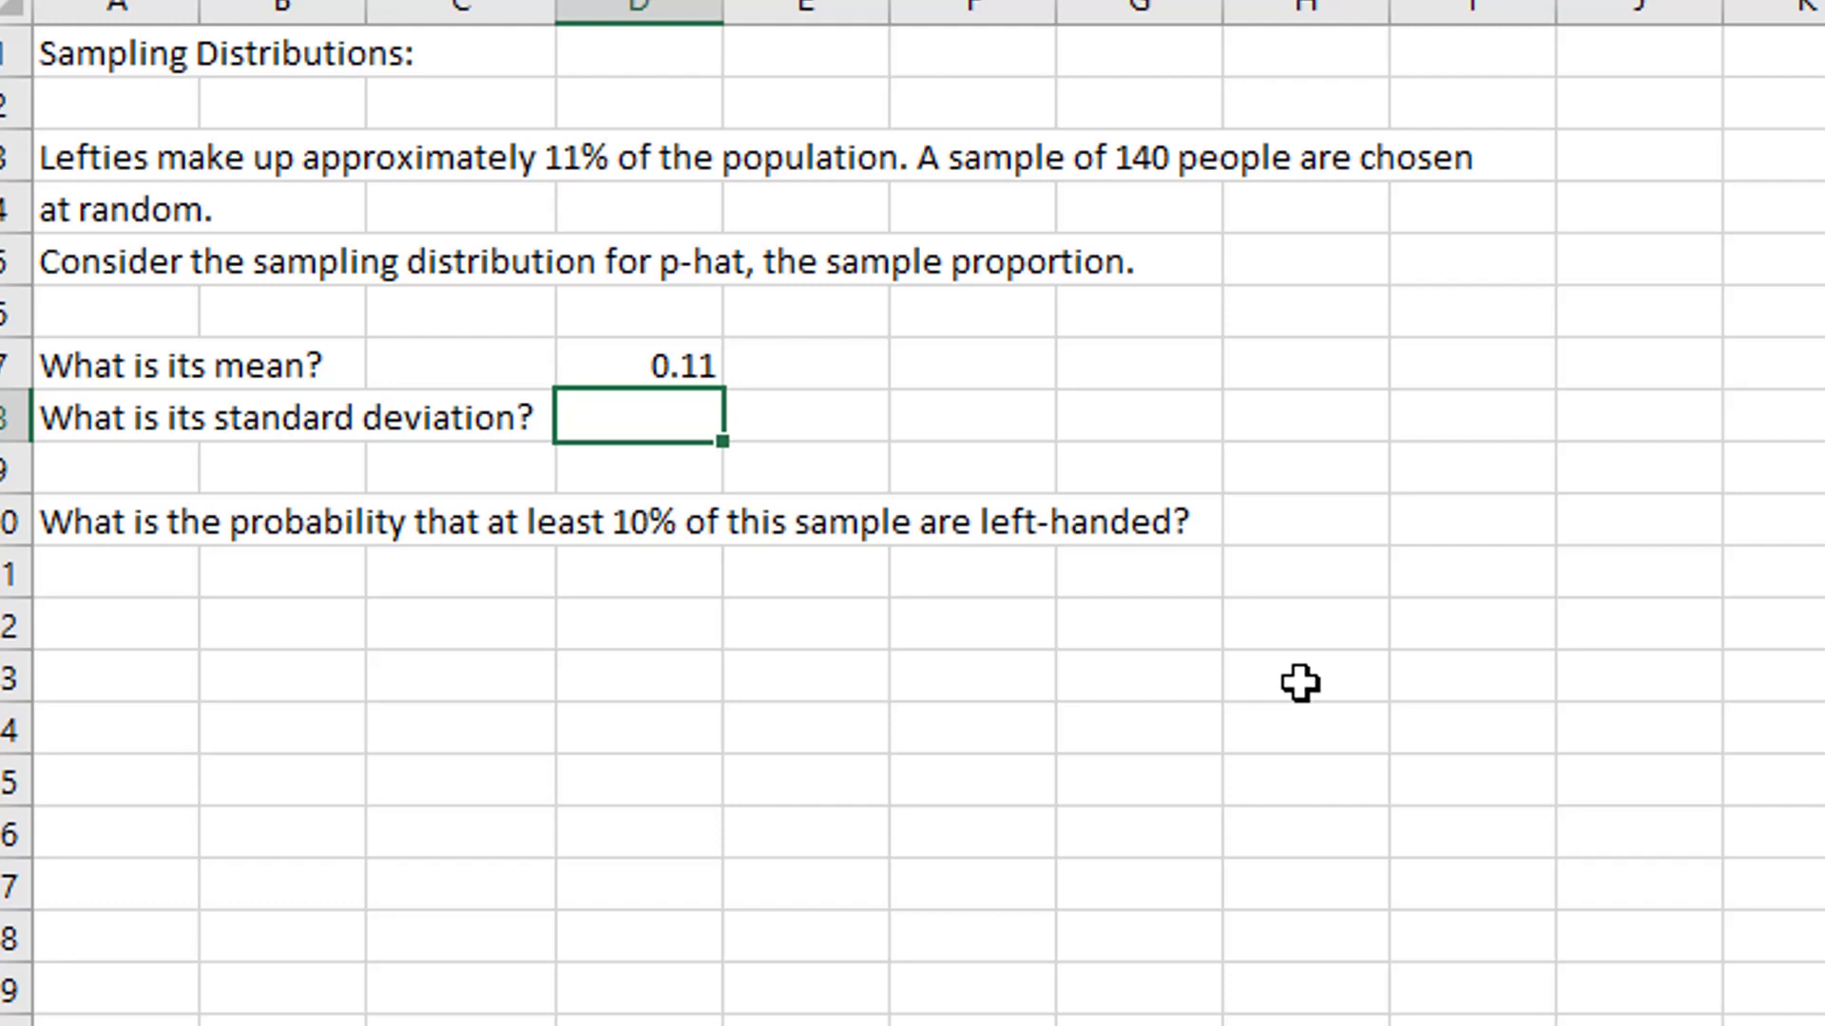
Step: Enter =SQRT(D7*(1-D7)/140) in D8 for the standard deviation 0.026444
text(=sqrt()
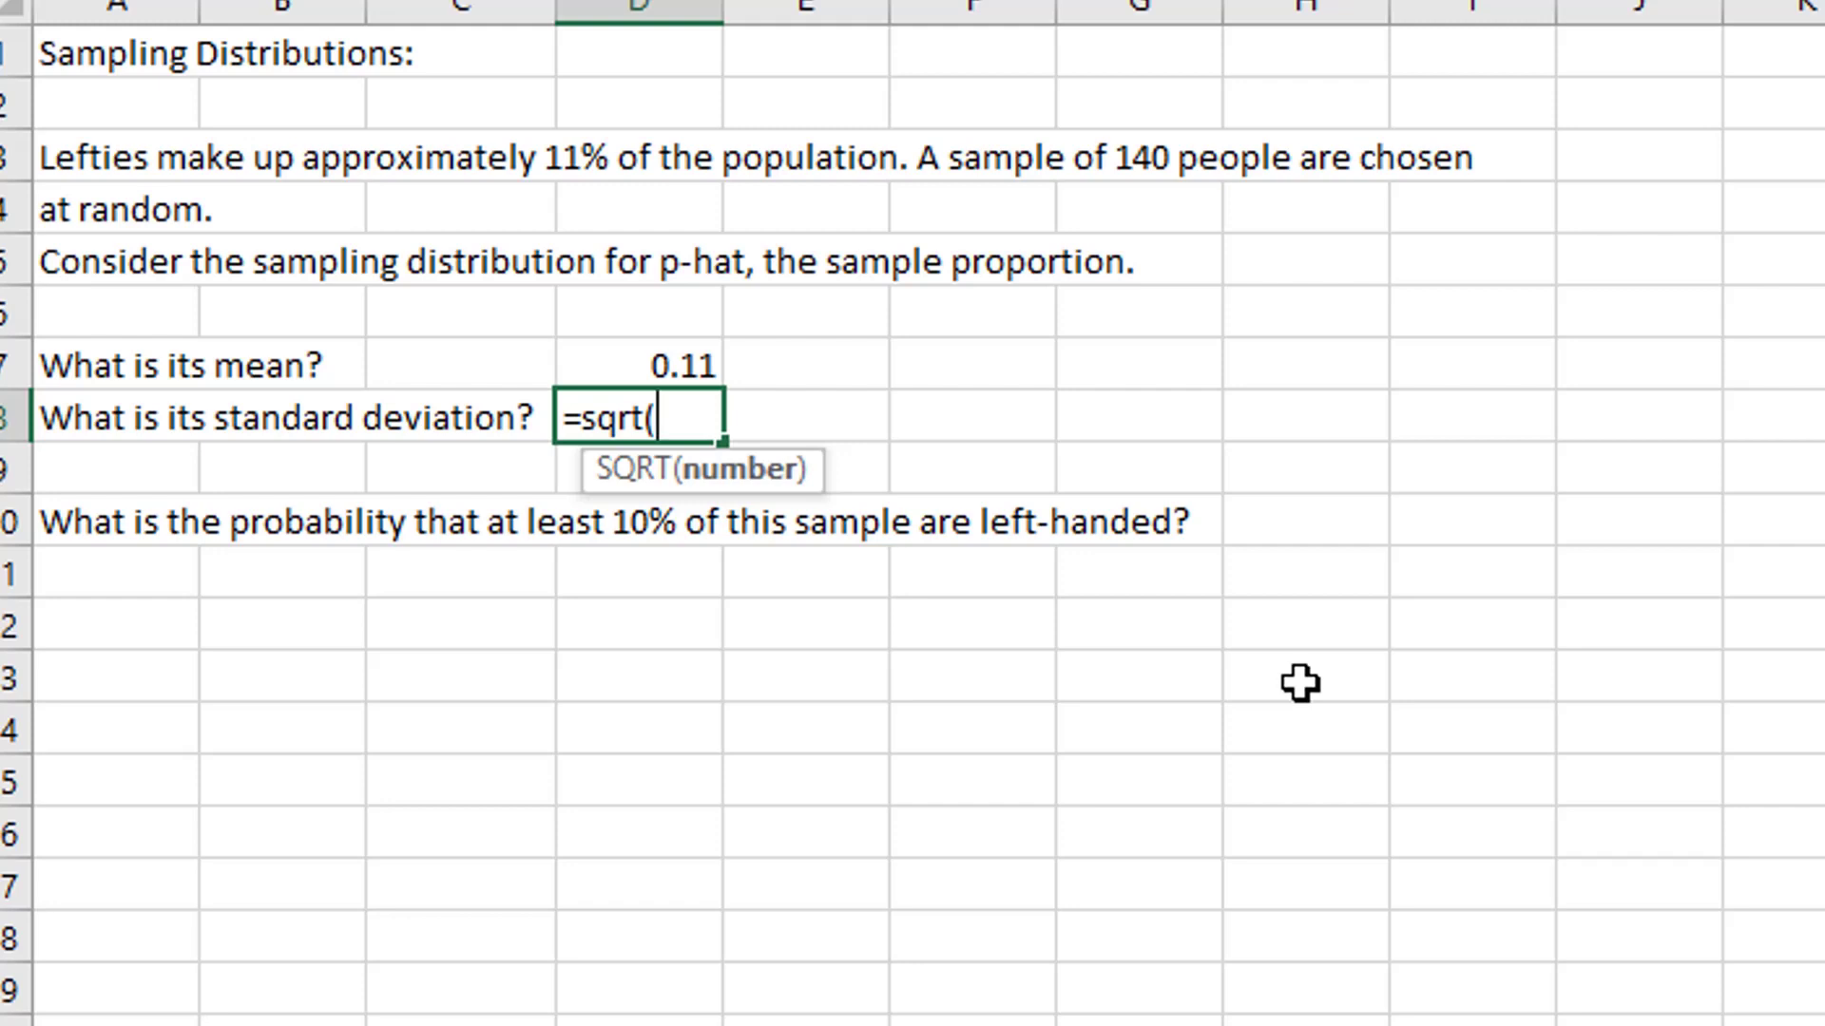
key(Up)
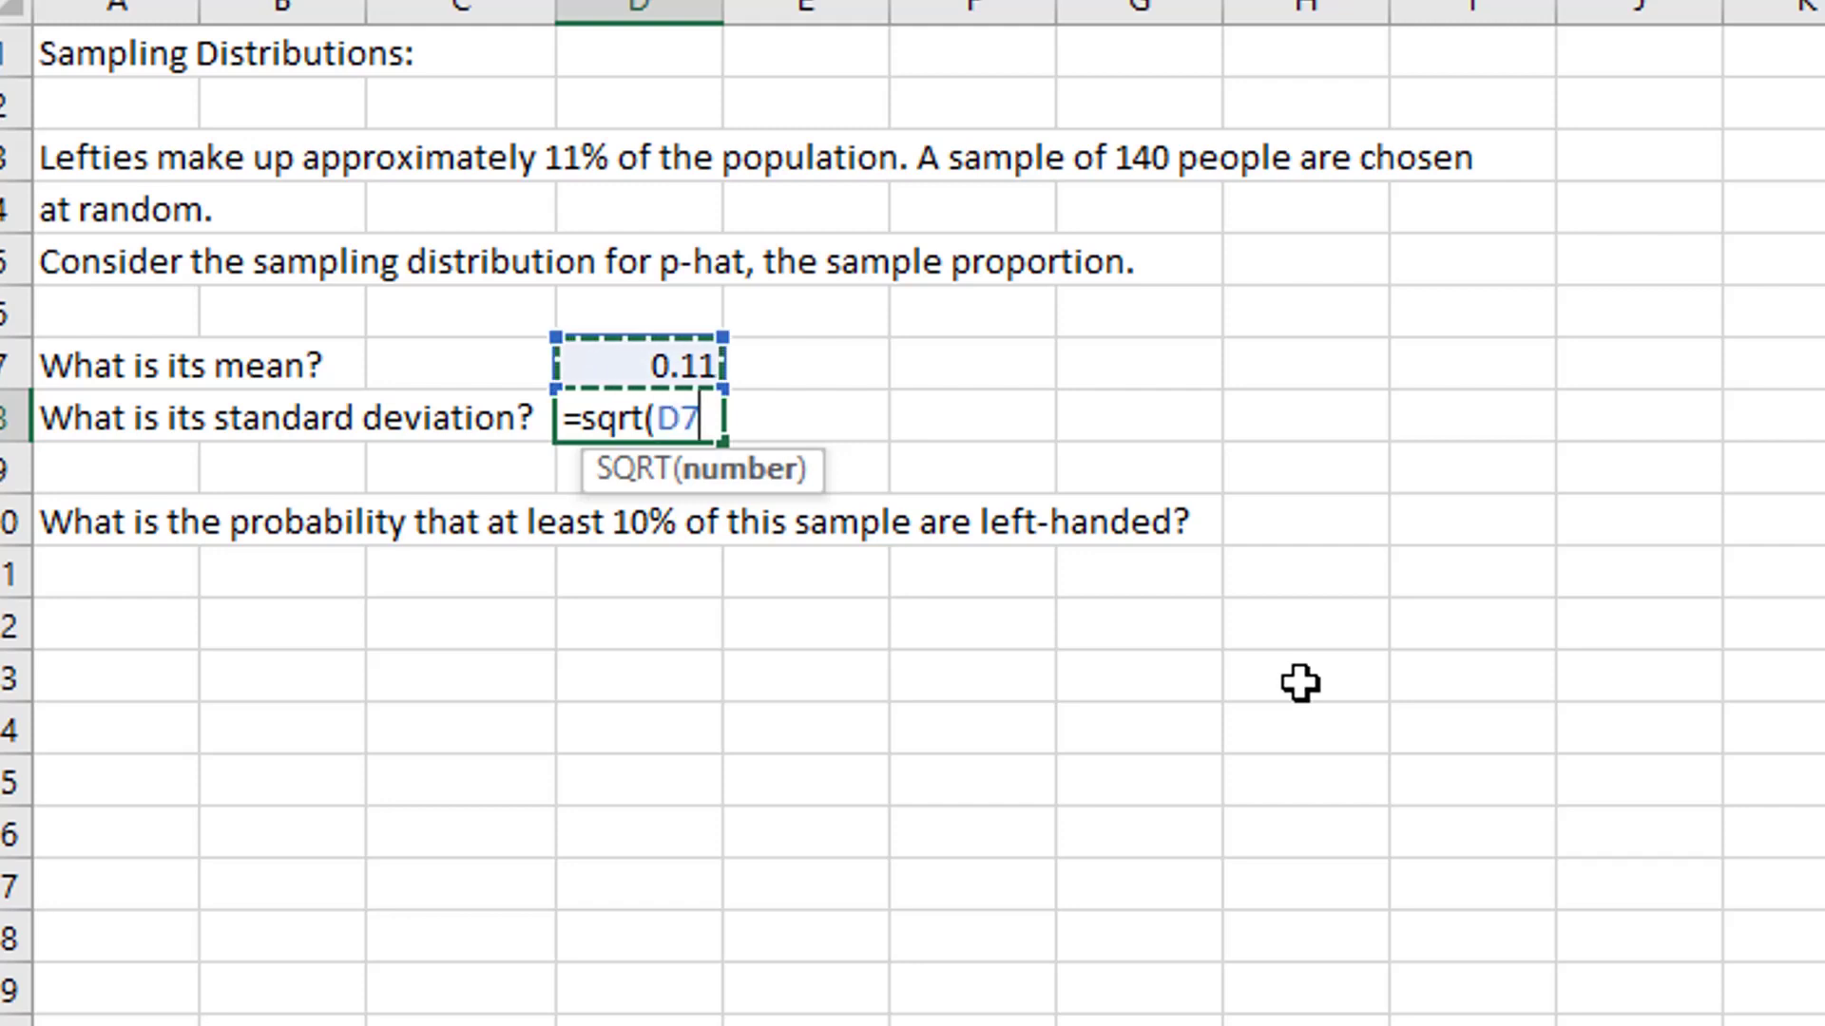
text(*(1-)
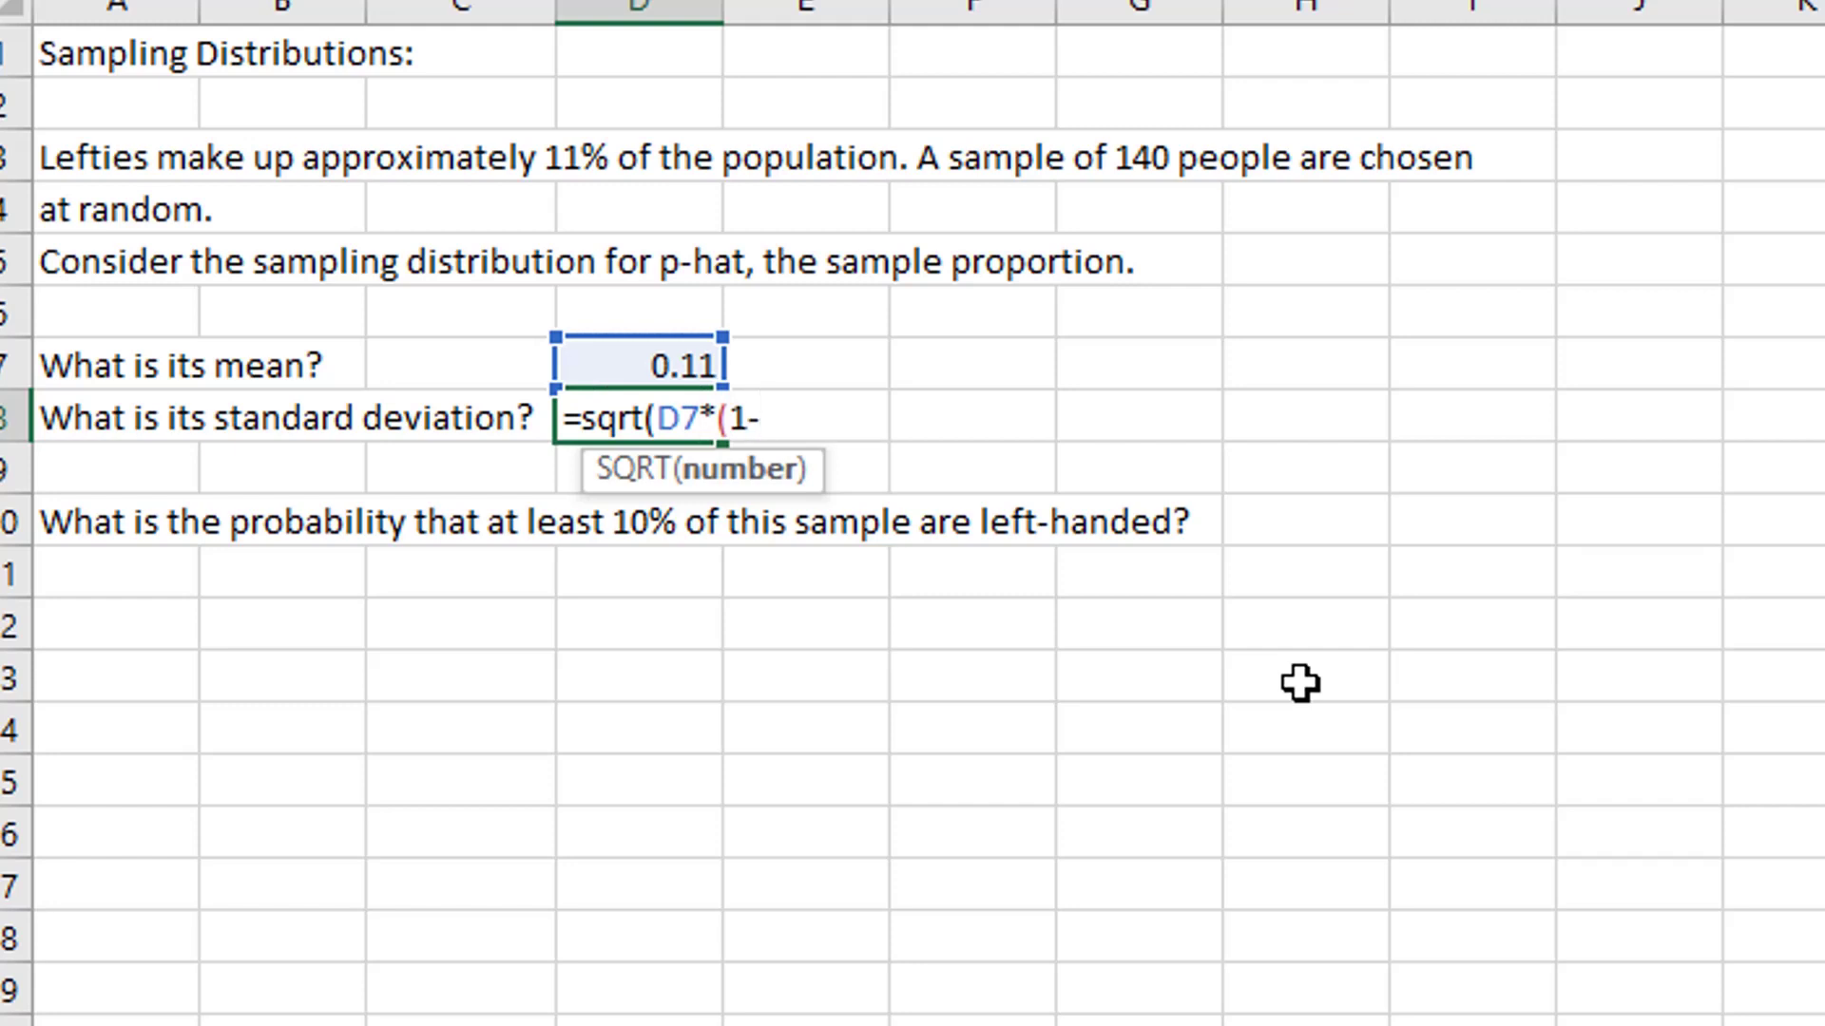
key(Up)
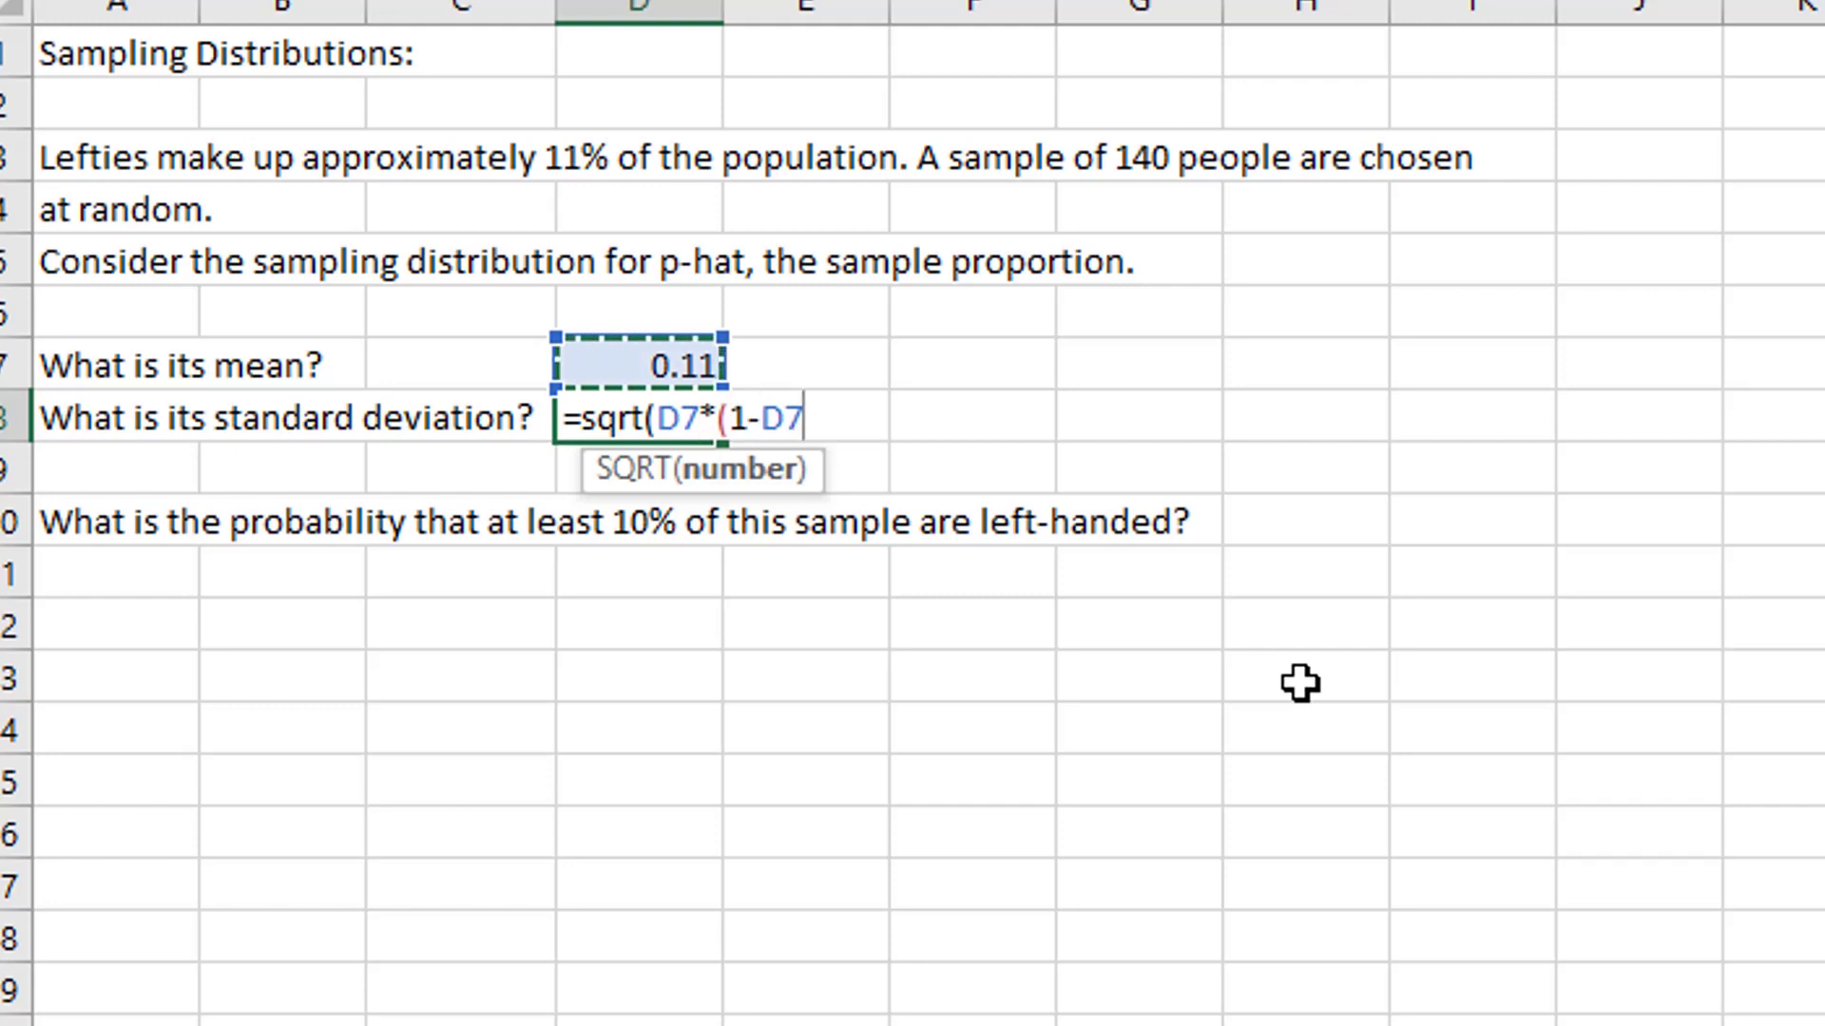
text()/140)
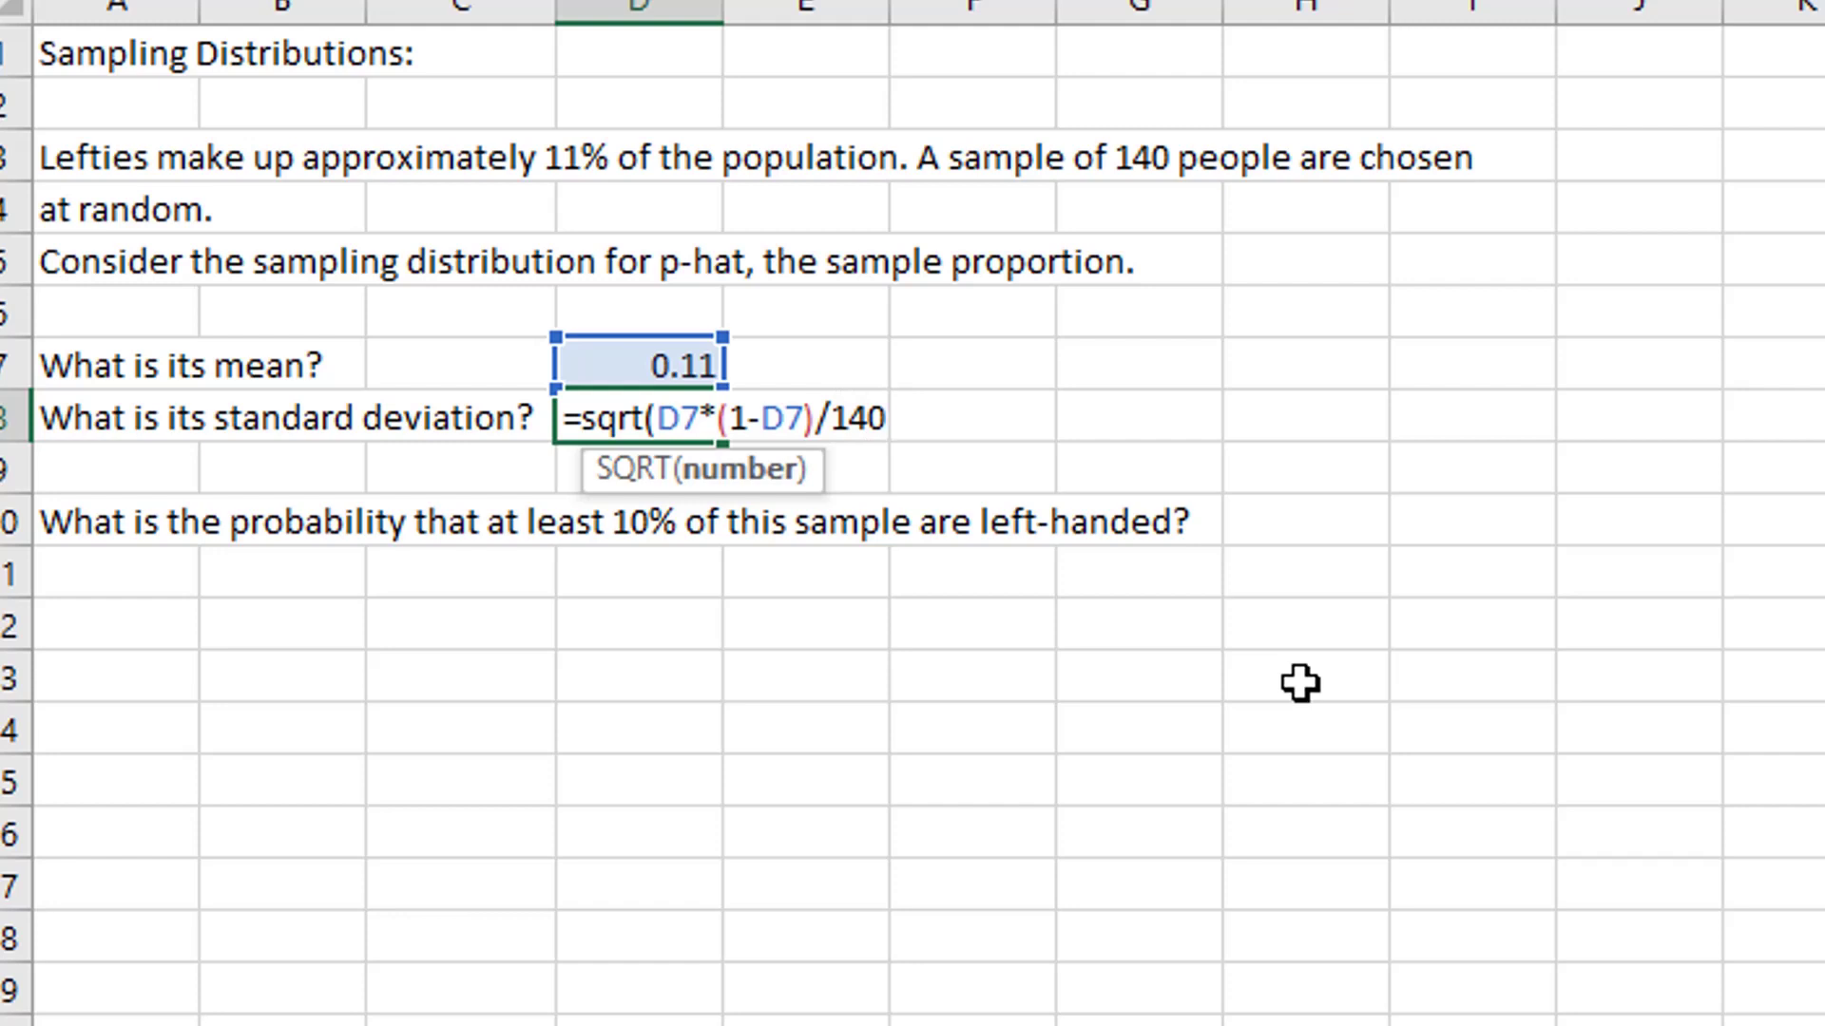
text())
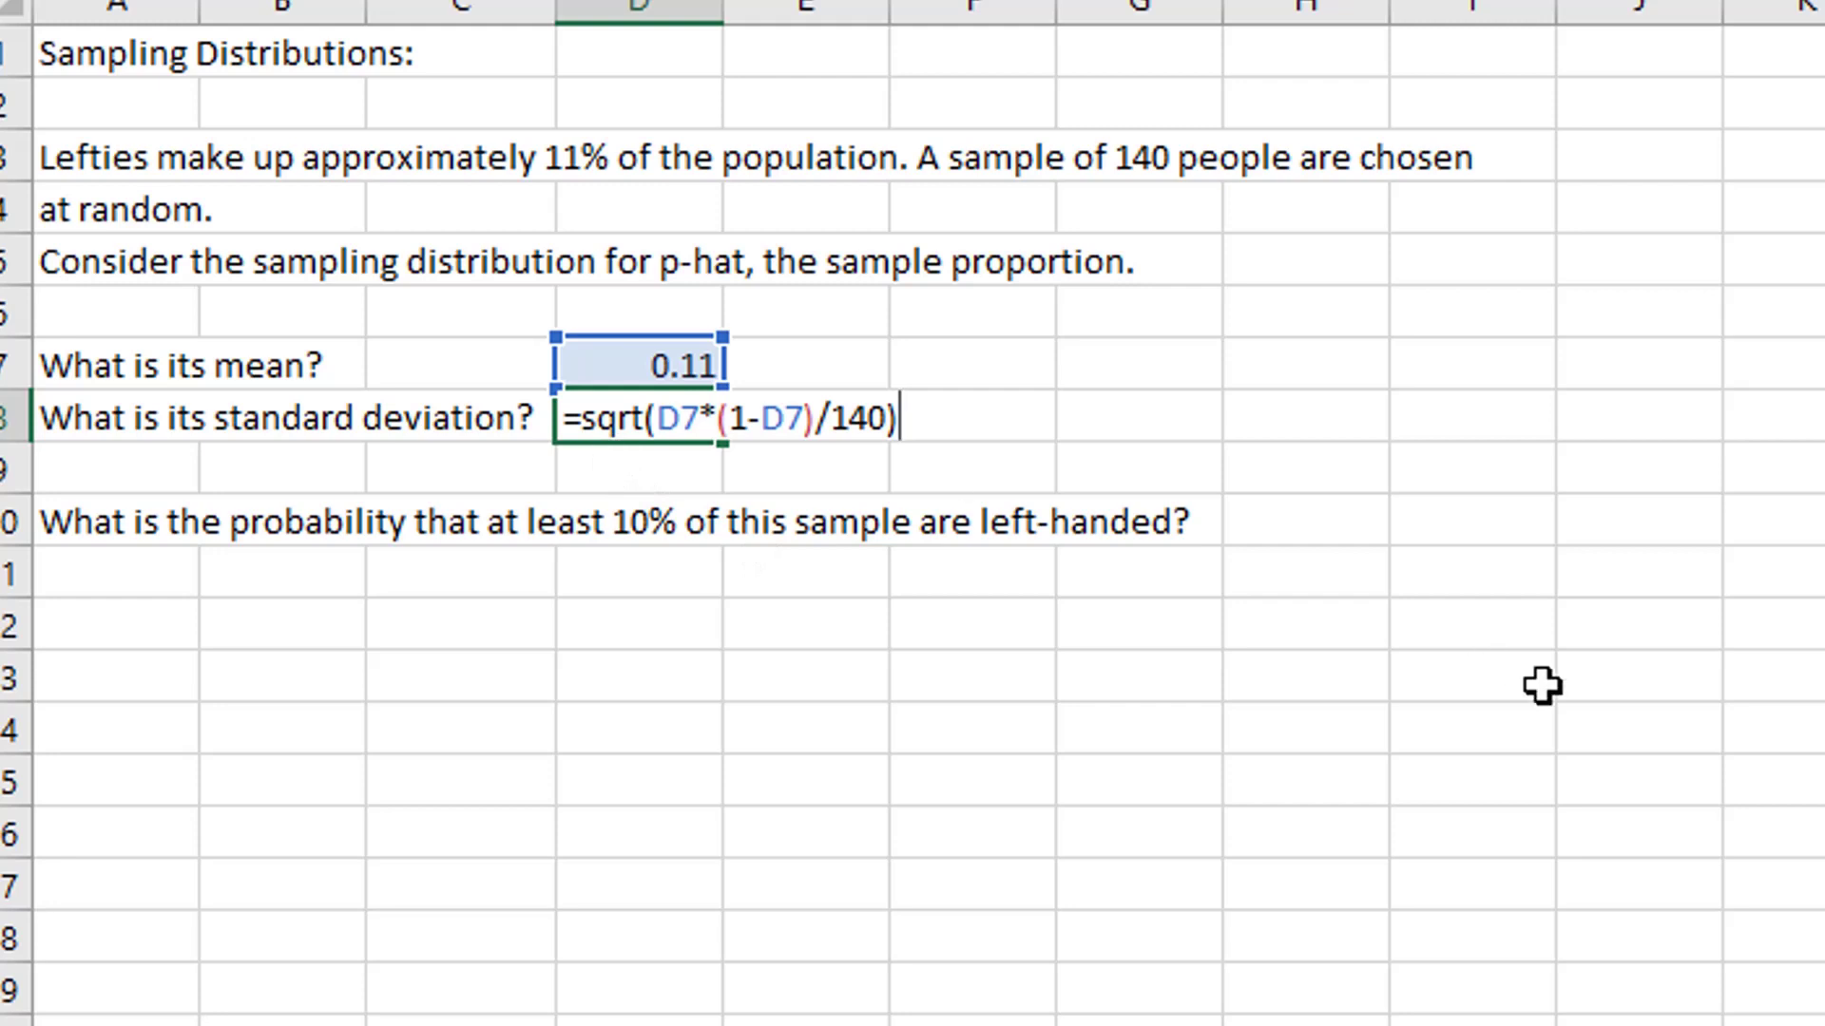
key(Return)
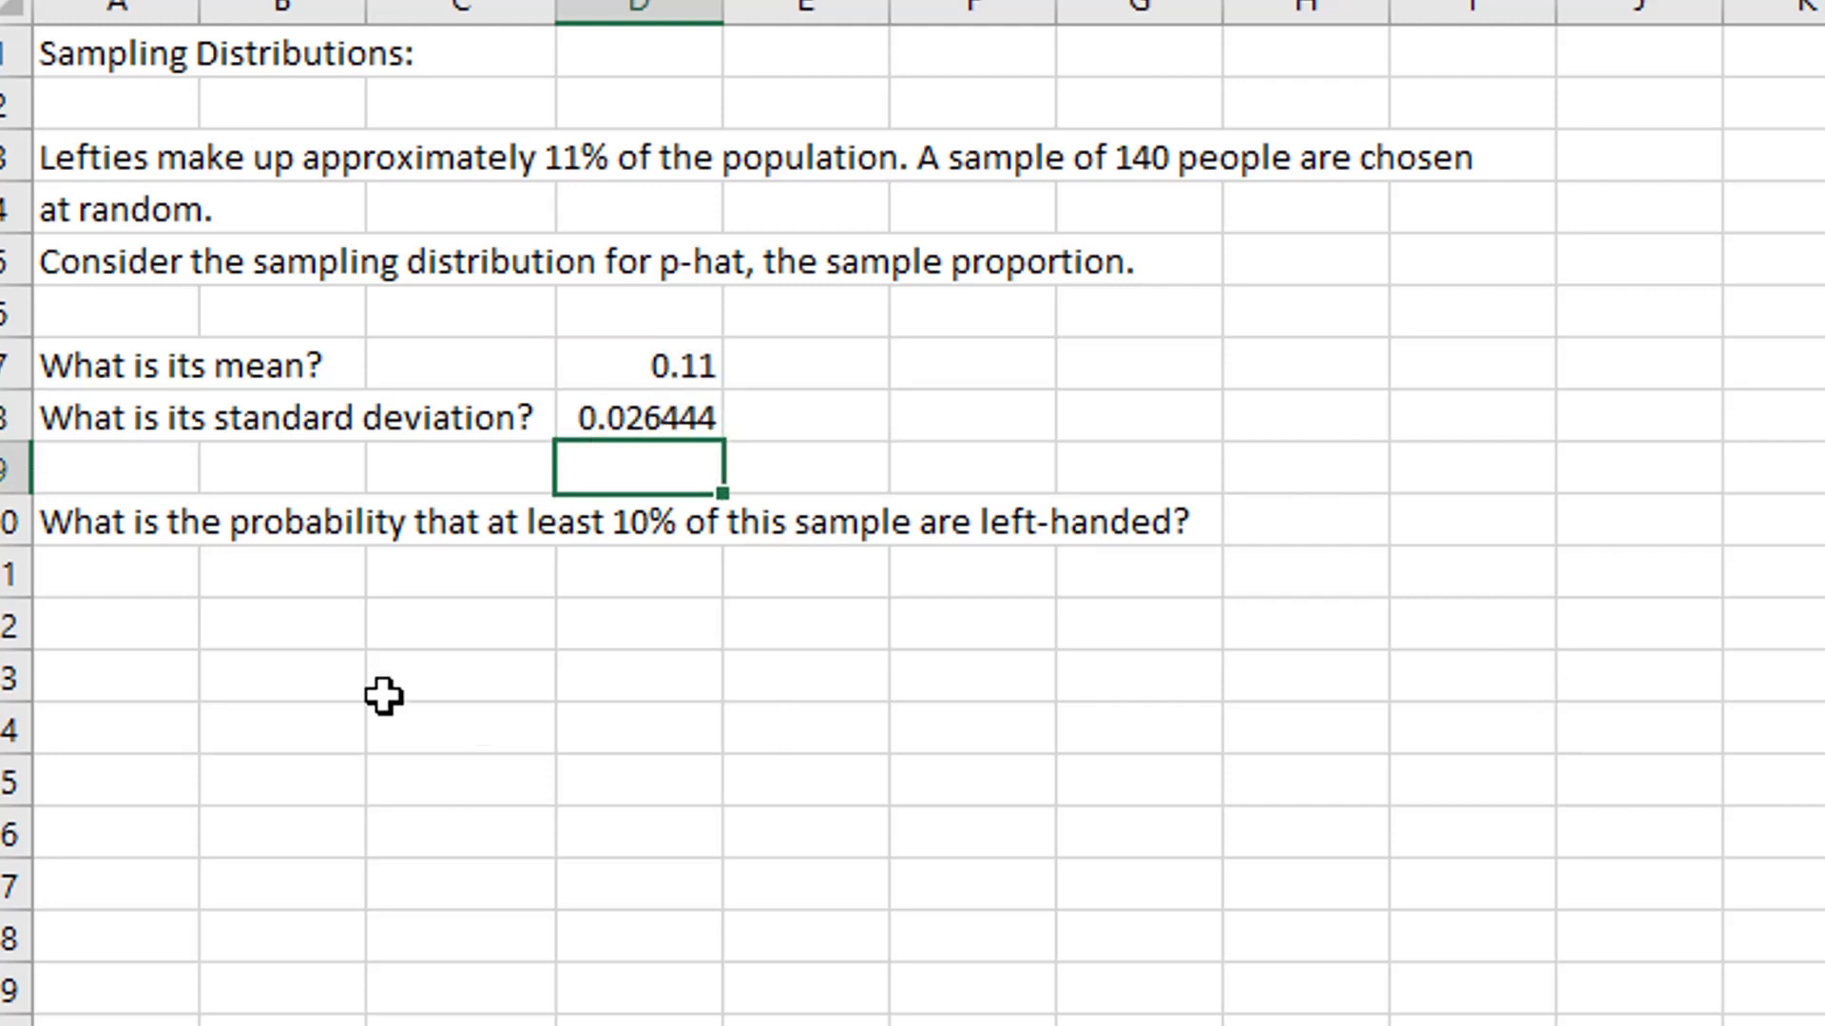
click(253, 579)
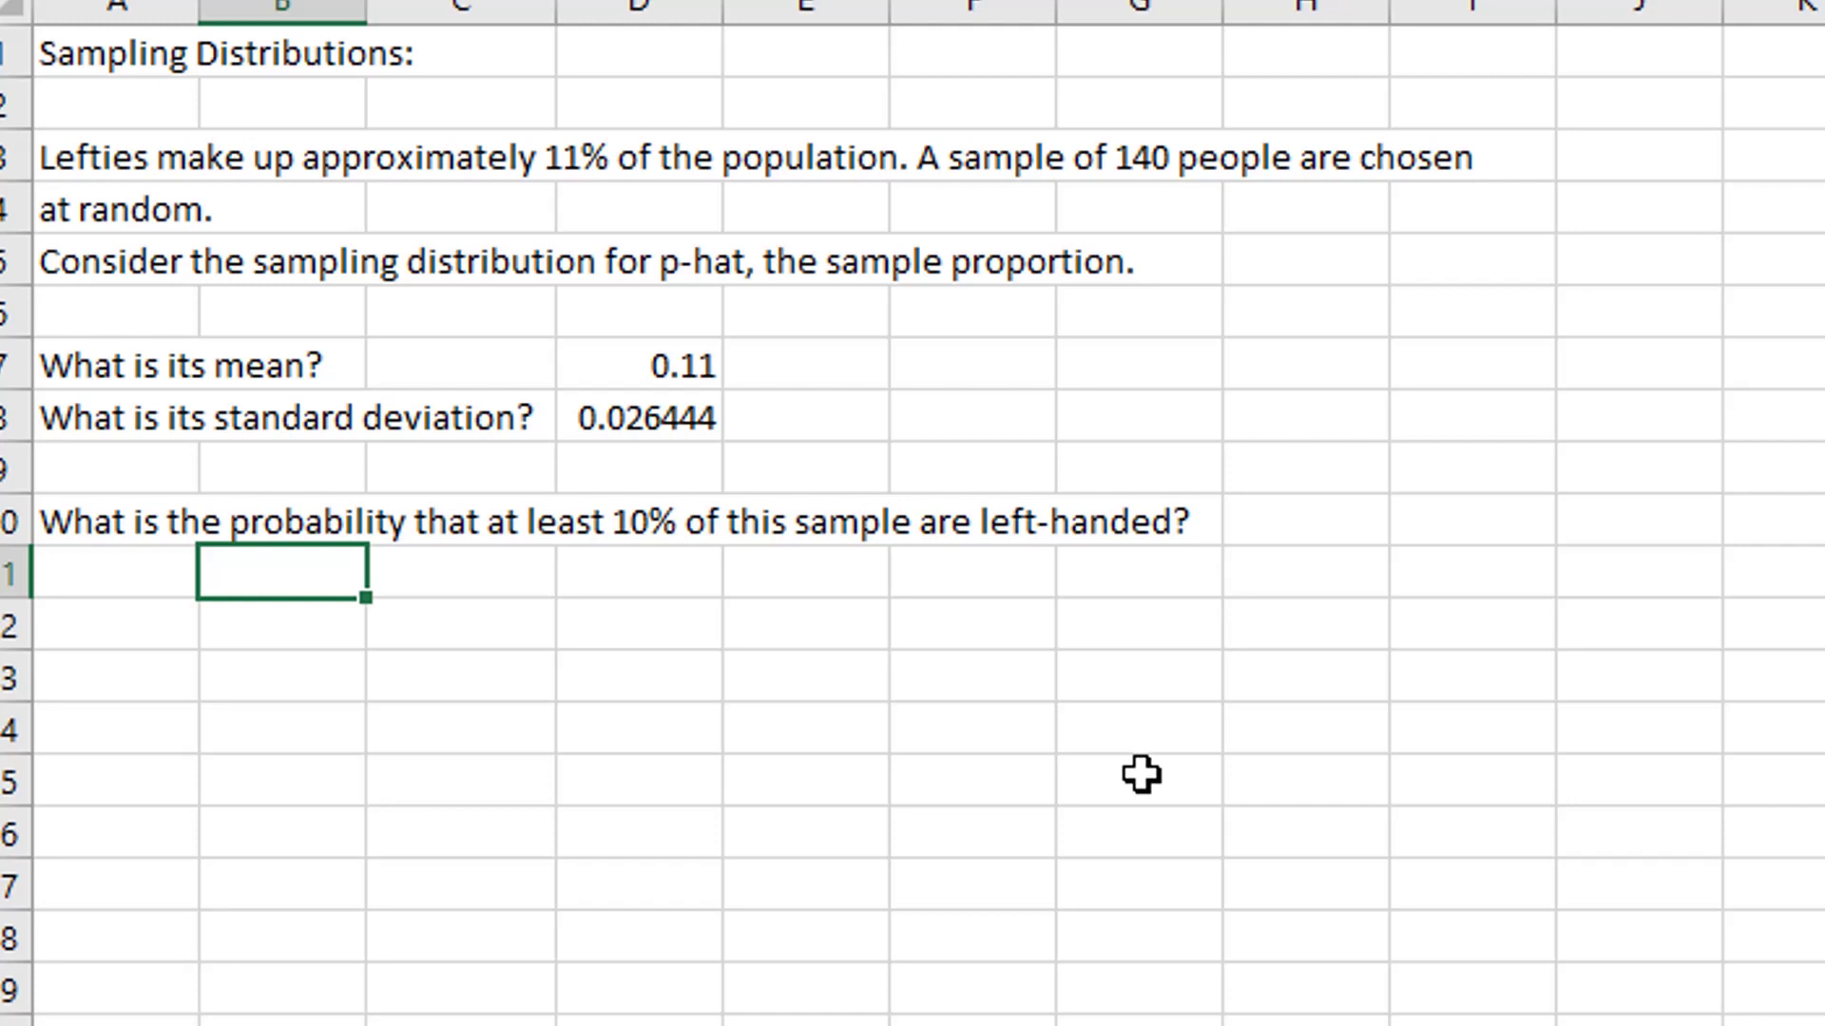
Step: Enter =1-NORM.DIST(.10,D7,D8,TRUE) in B11 for the at-least-10% probability
text(=no)
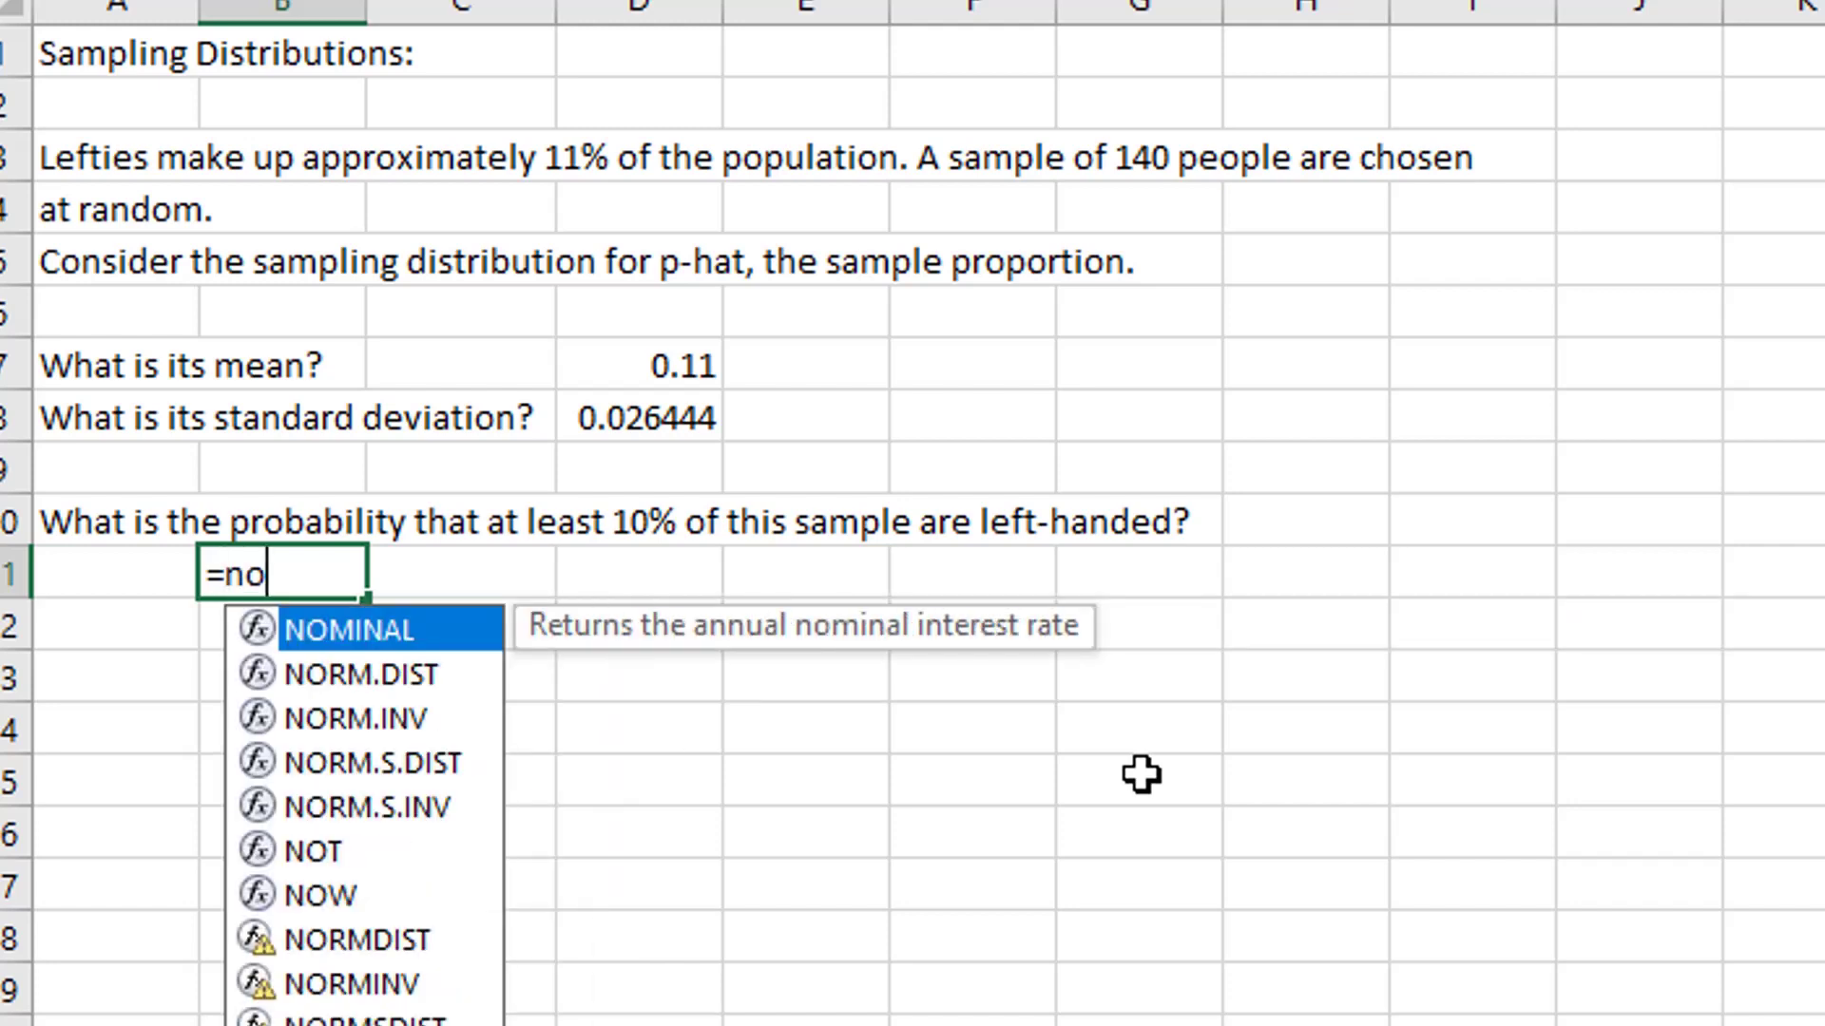
key(BackSpace)
key(BackSpace)
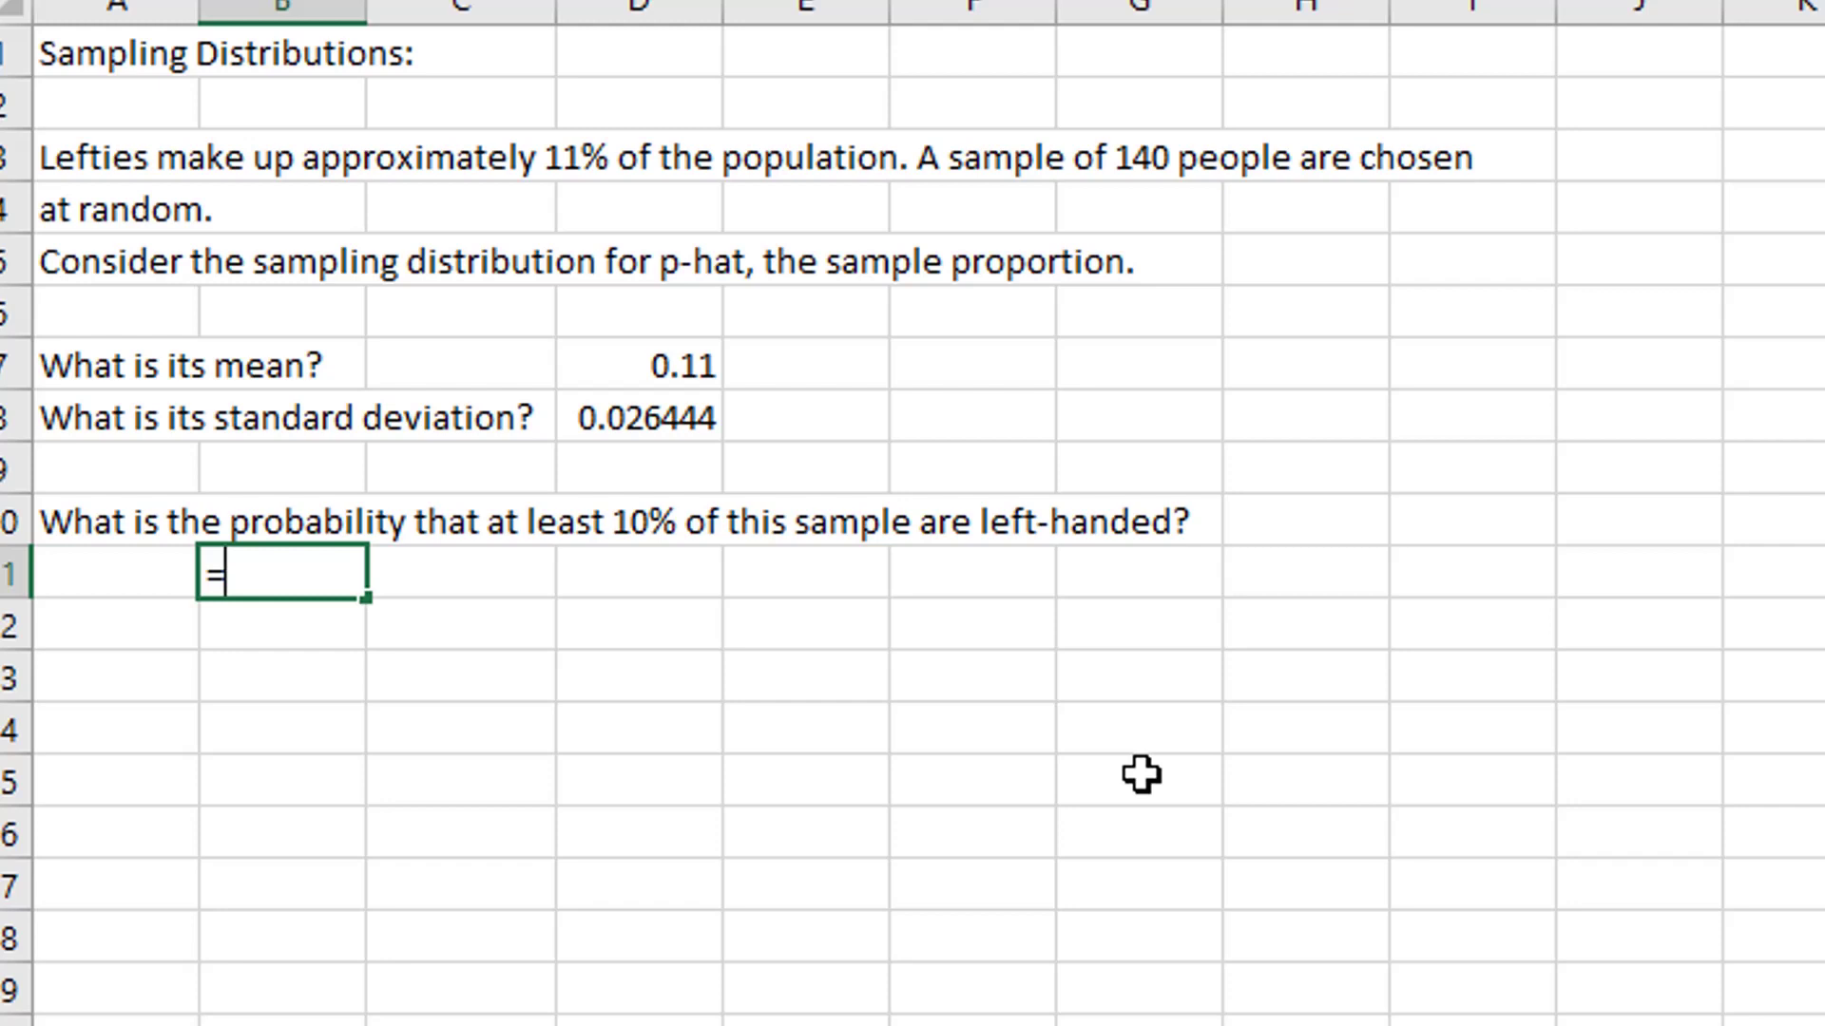
text(1-norm.dist)
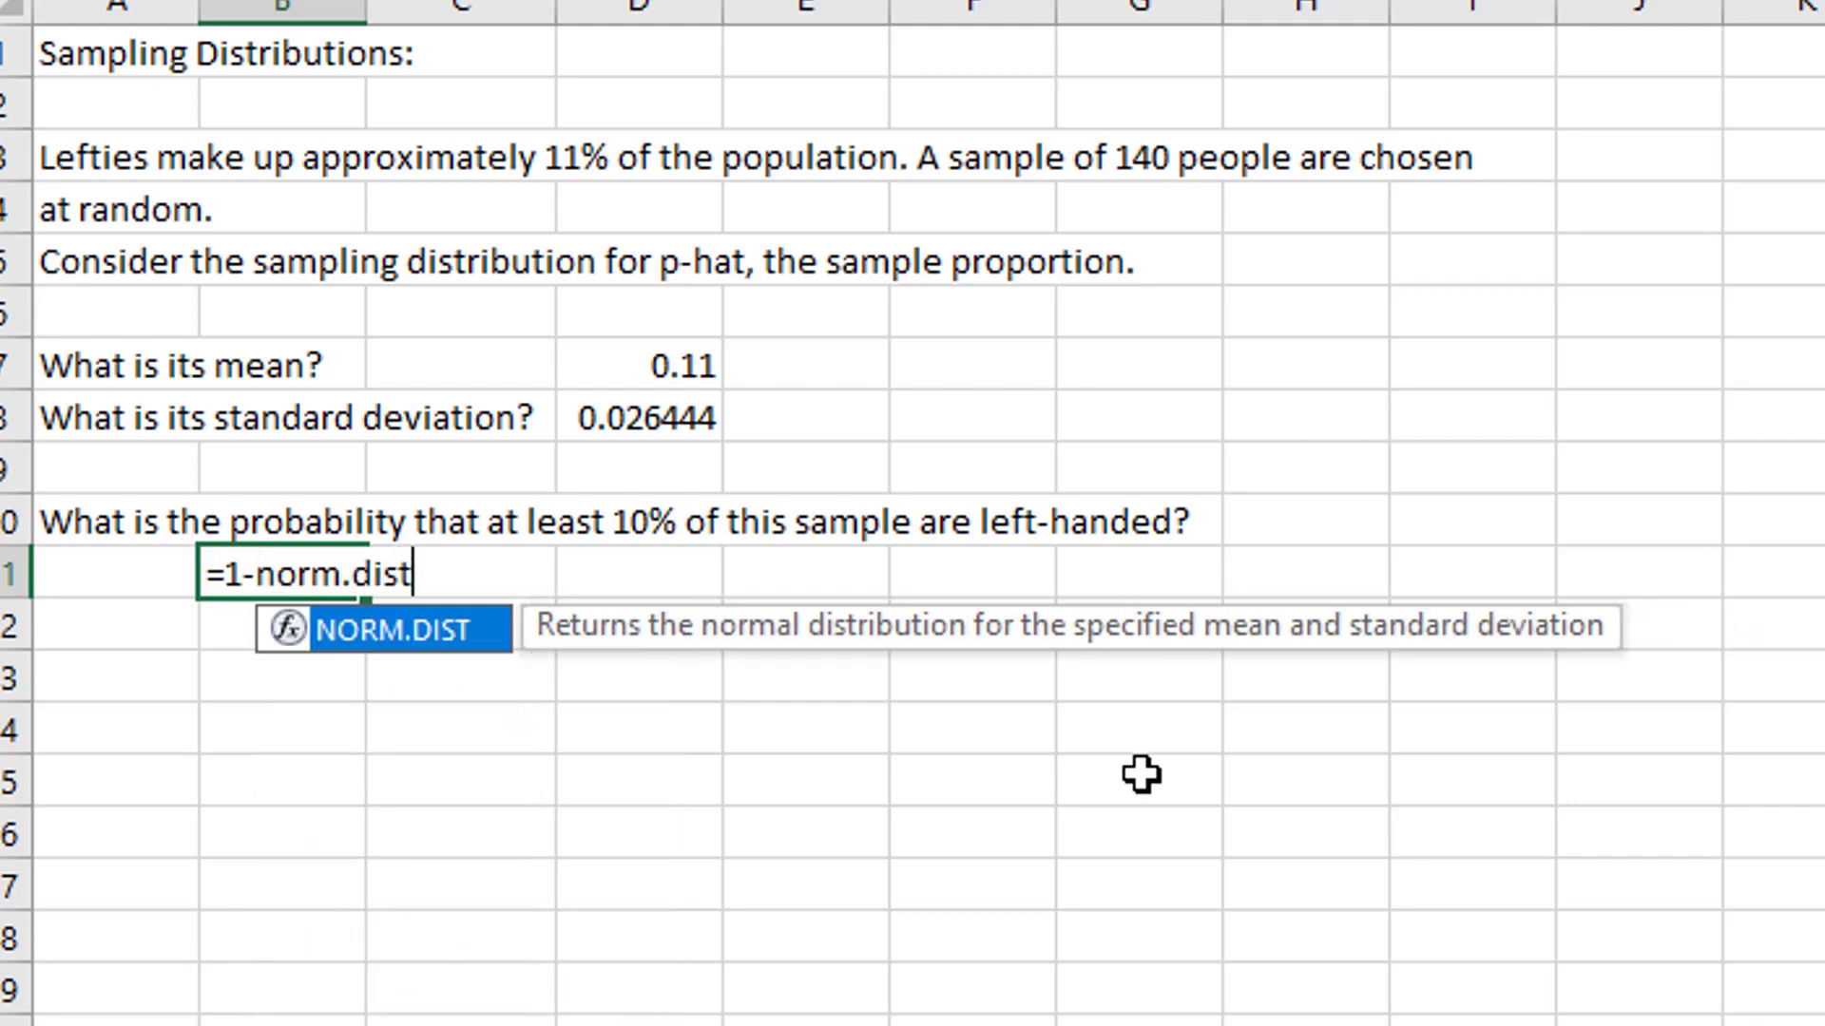
text((.)
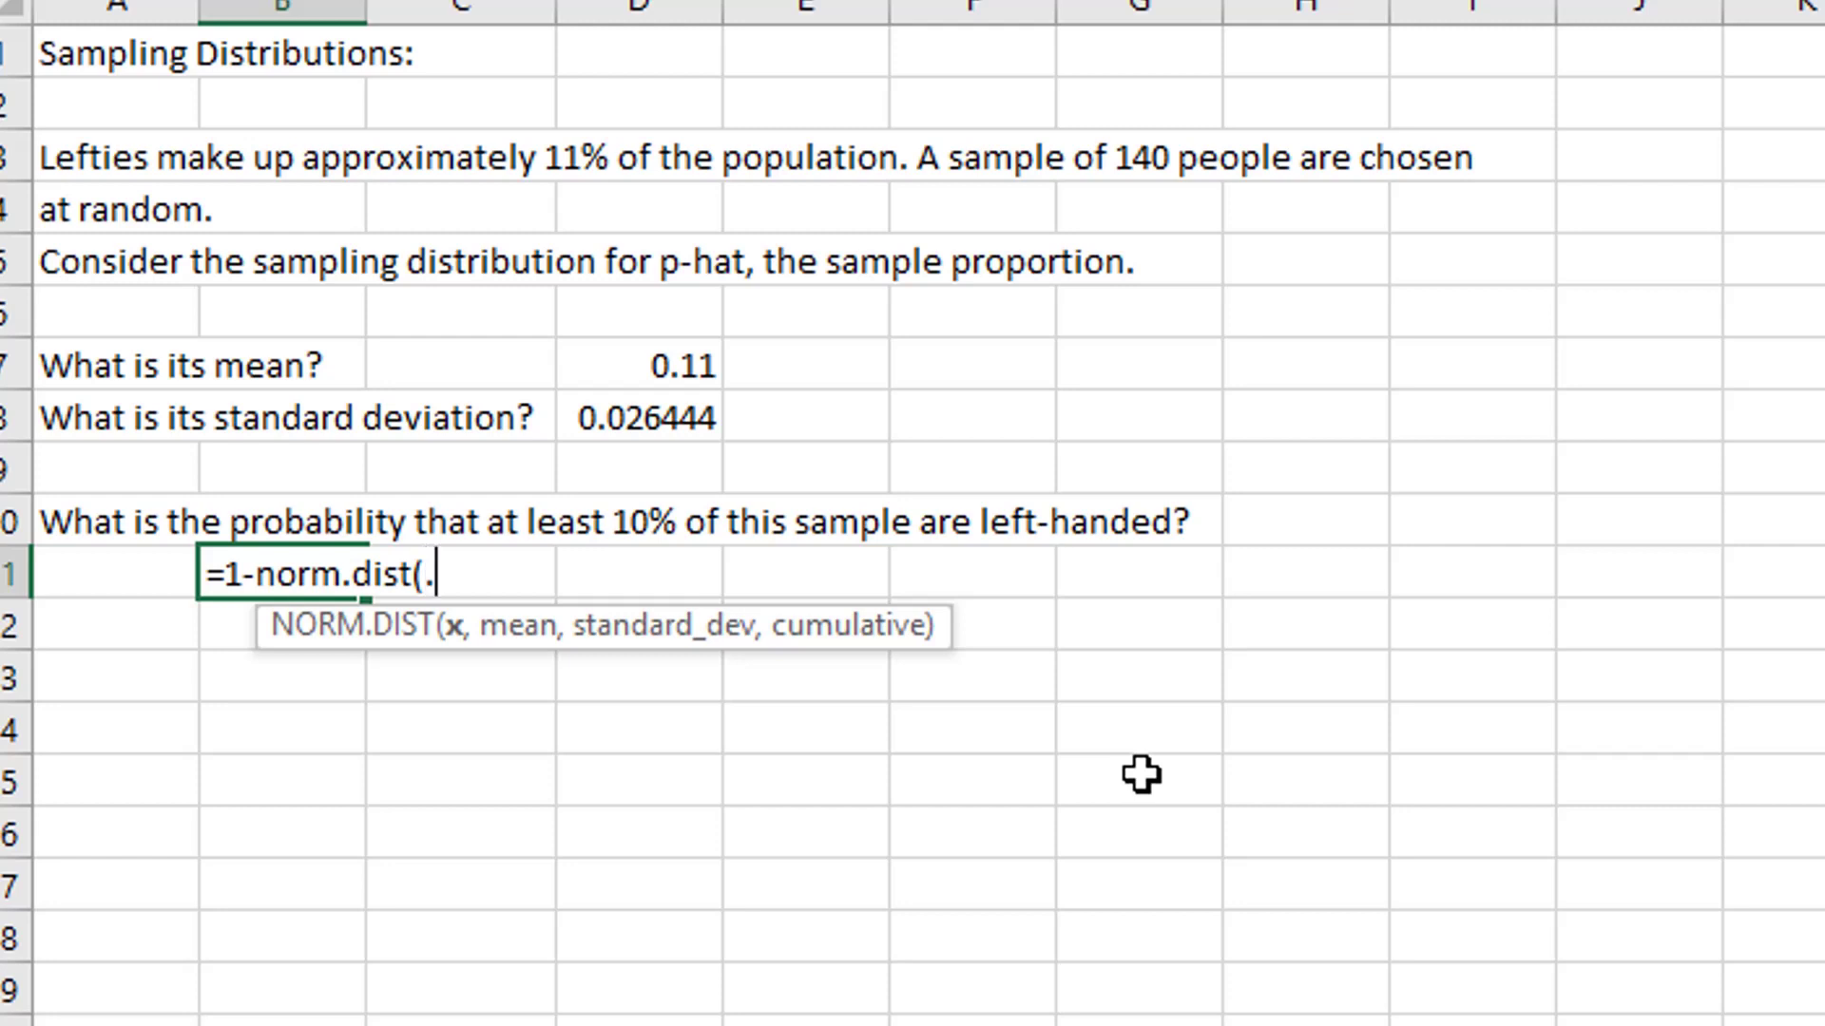
text(10,)
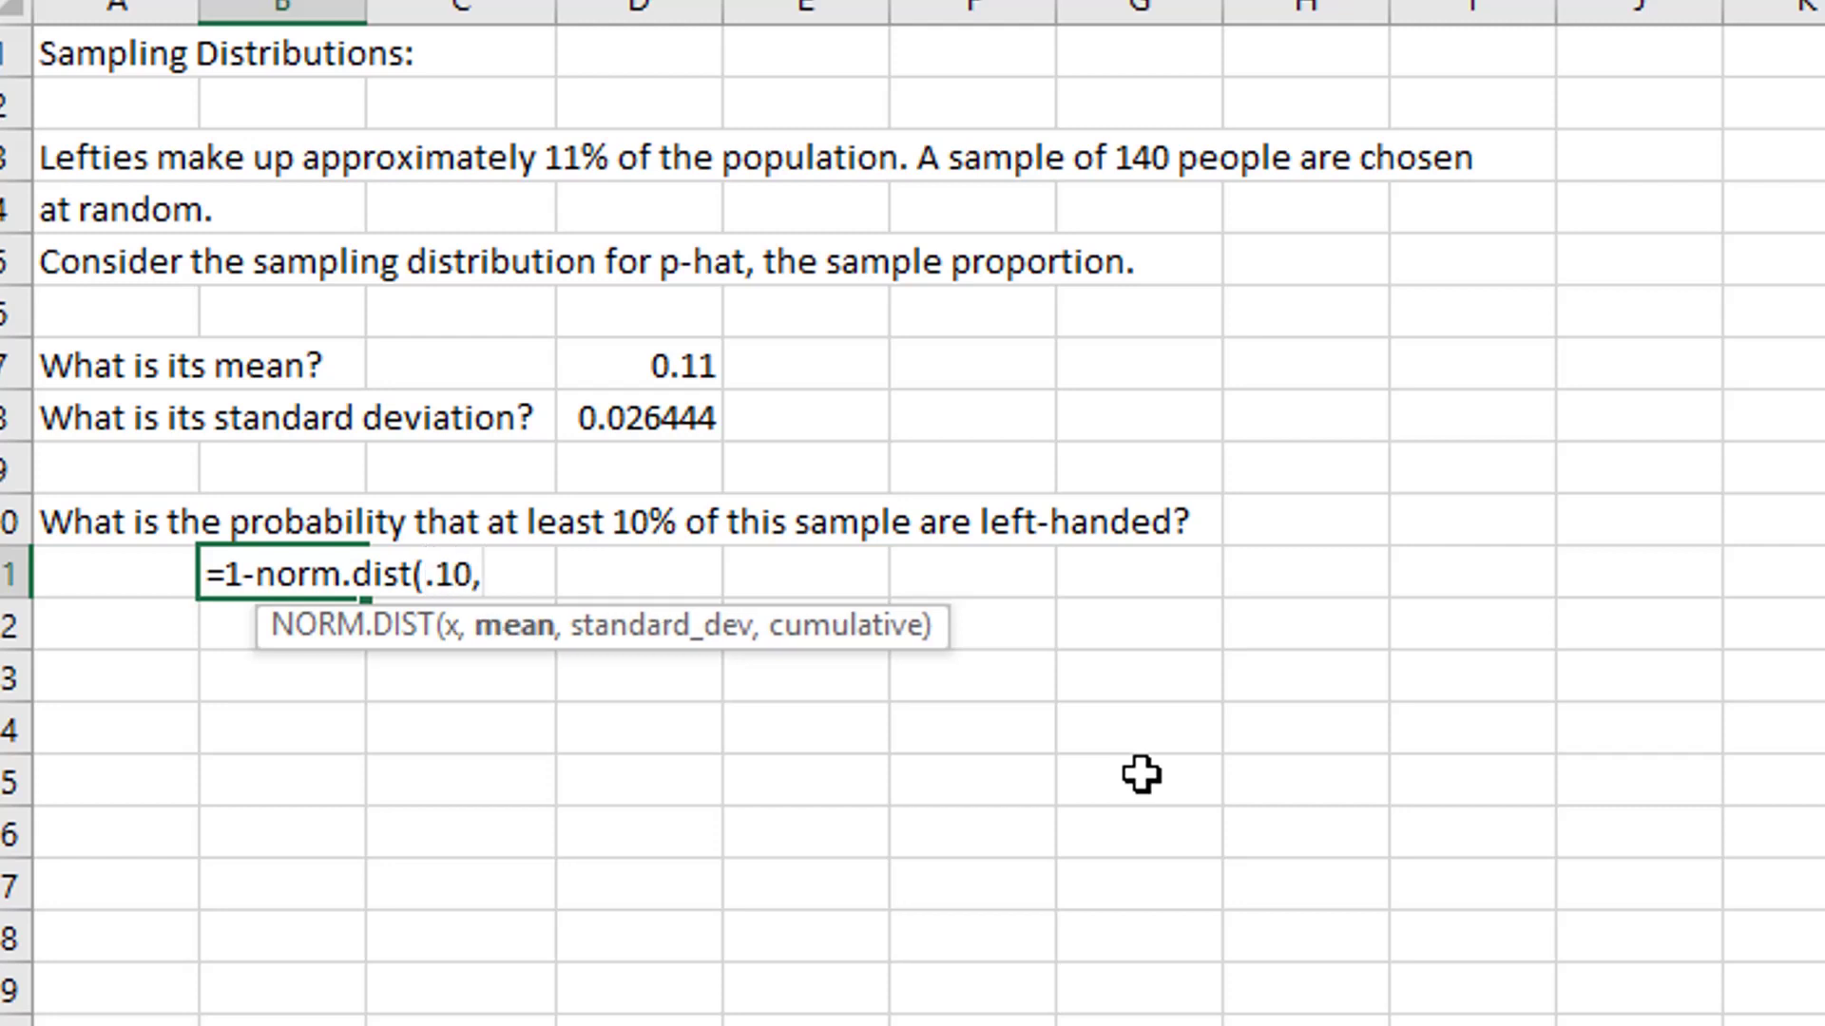
click(680, 351)
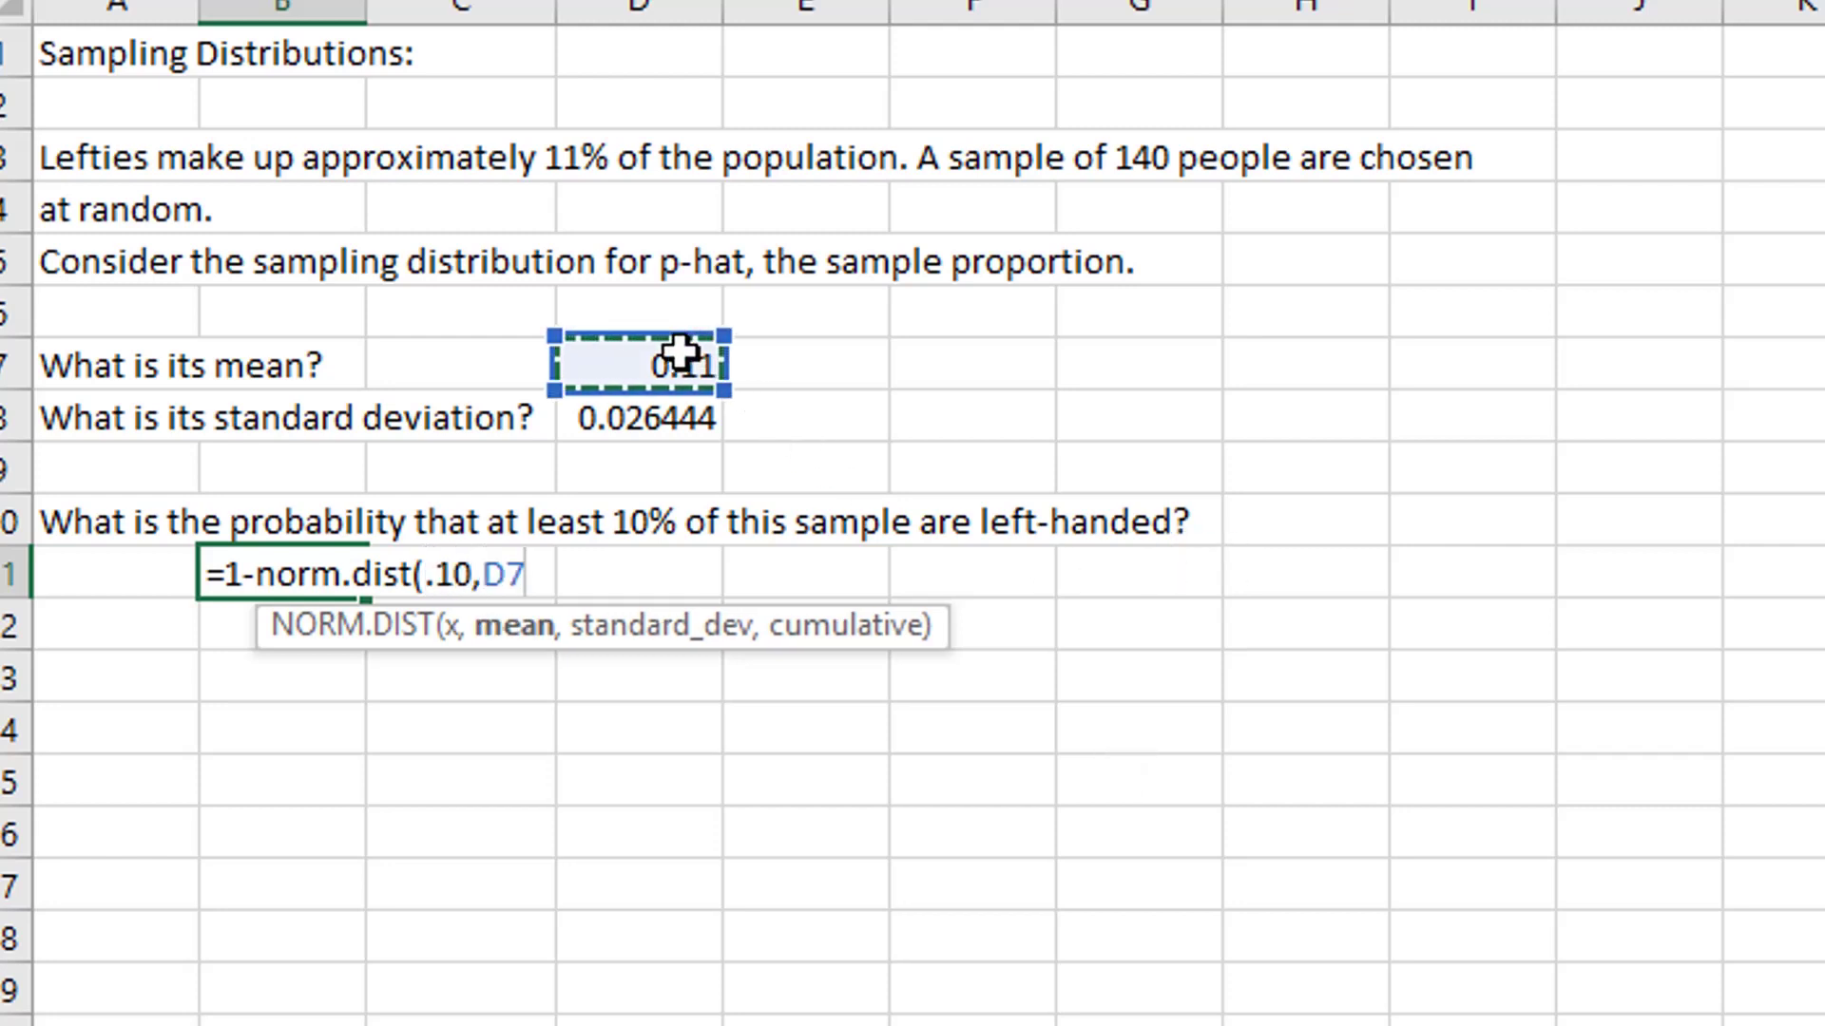
text(,)
click(594, 418)
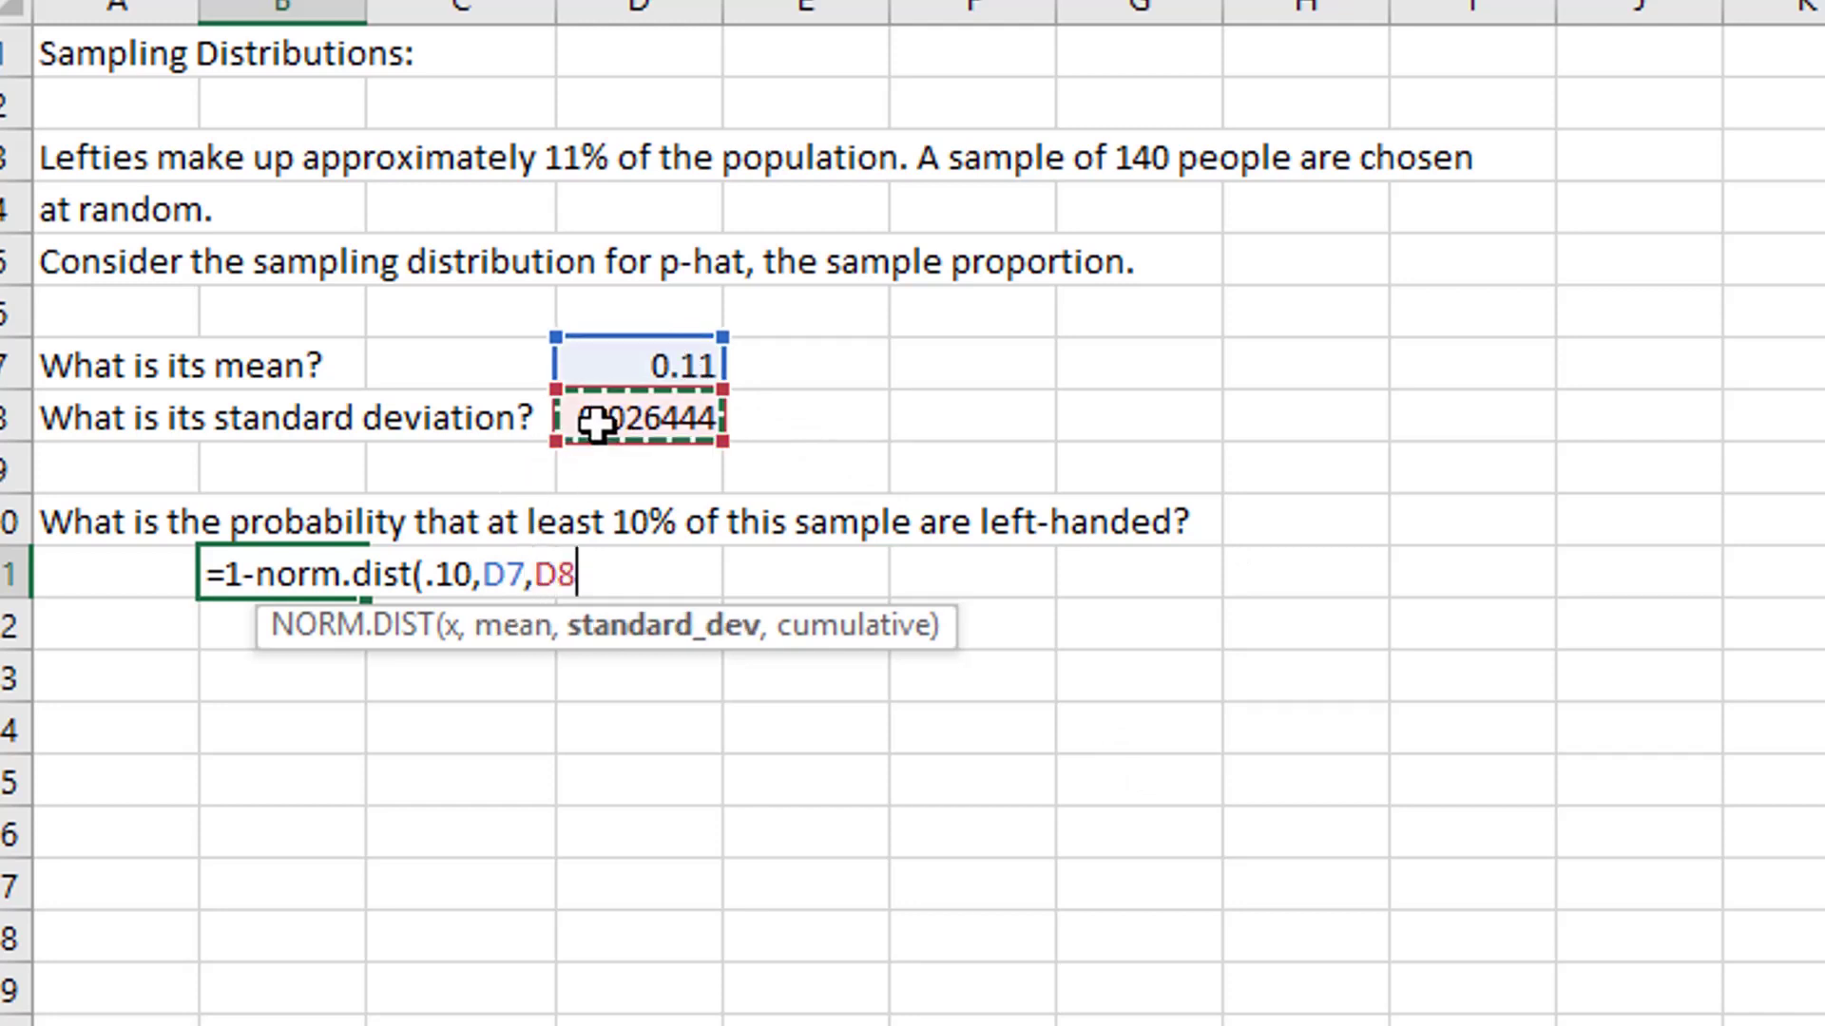
text(,)
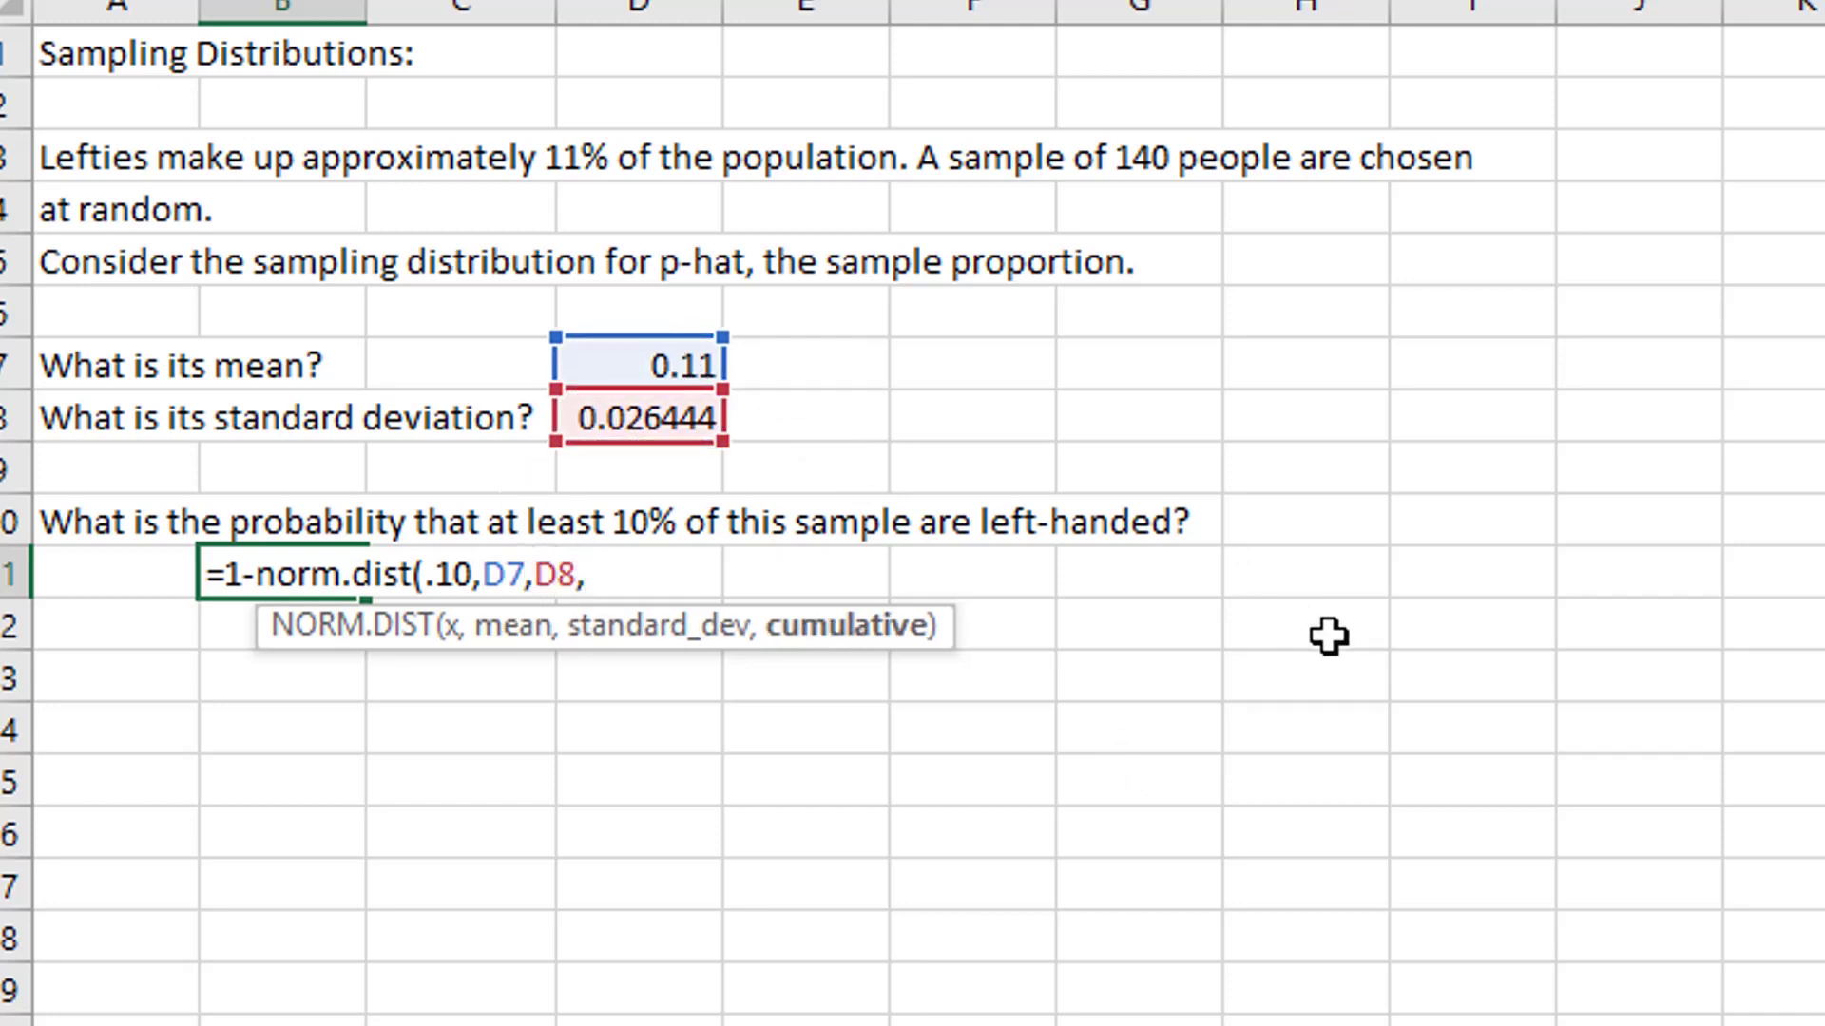
text(TRUE)
key(BackSpace)
key(BackSpace)
text(RUE))
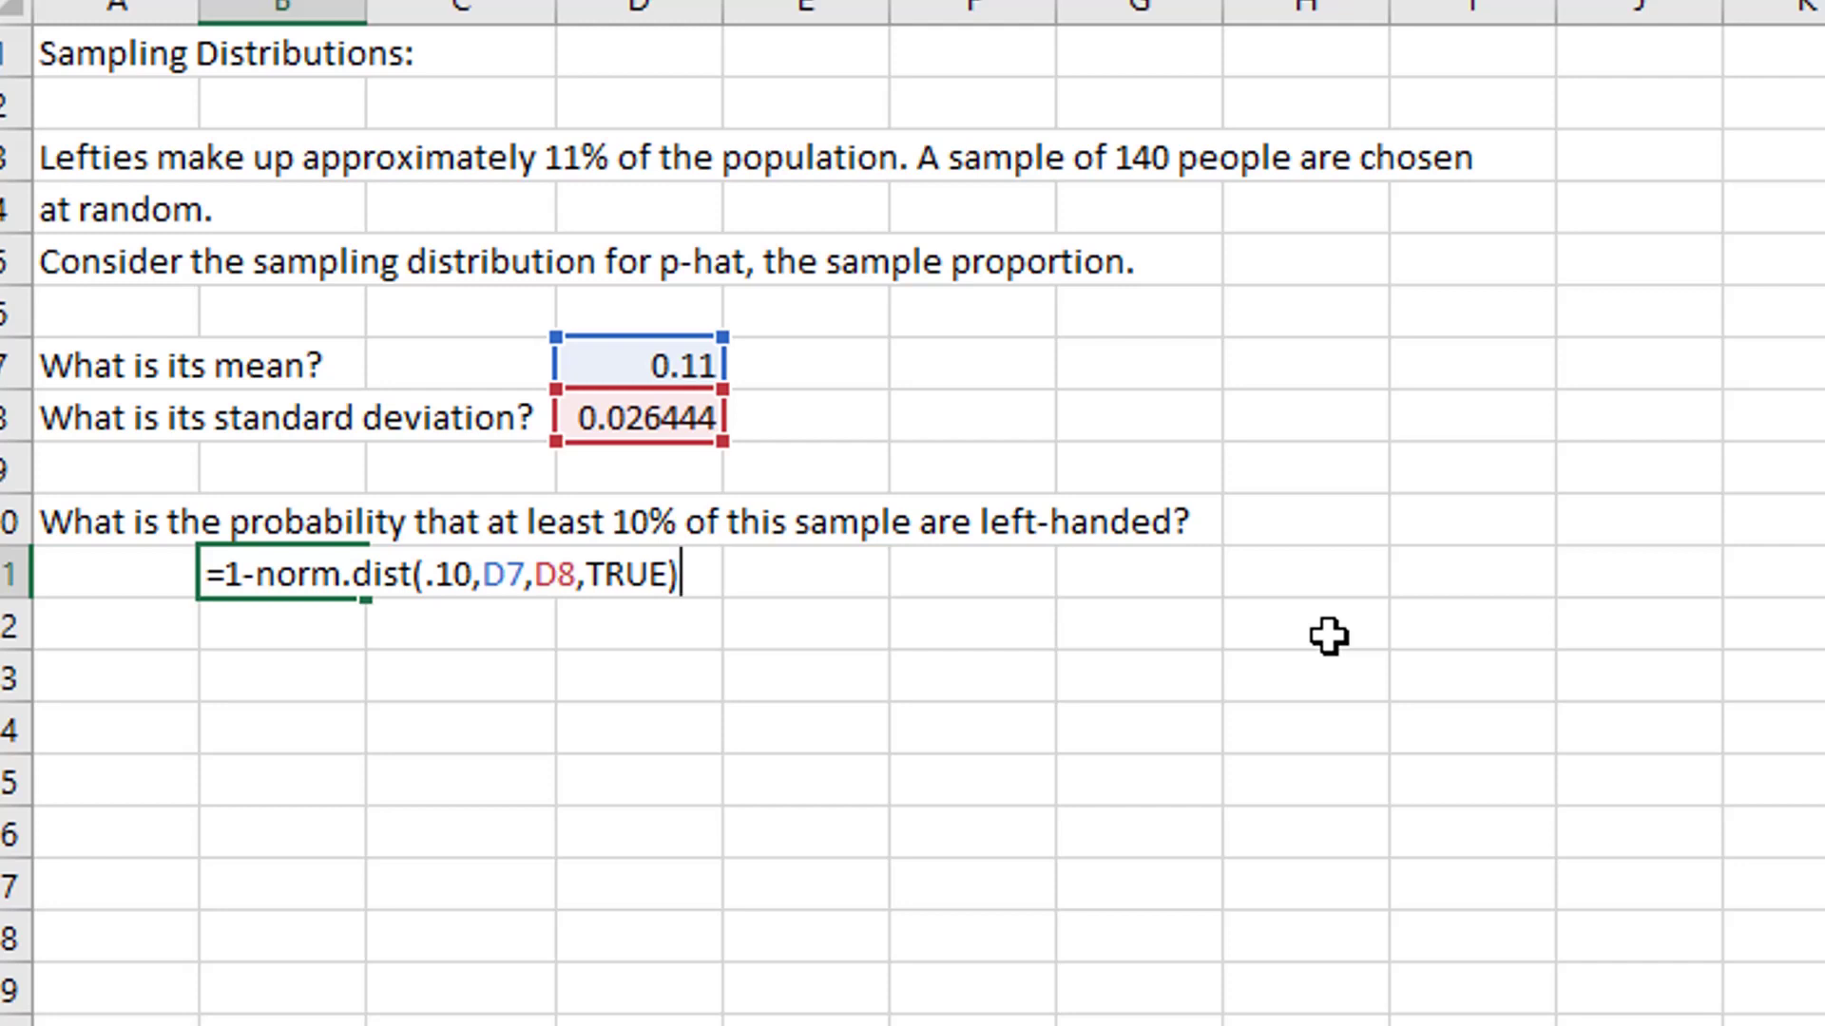
key(Return)
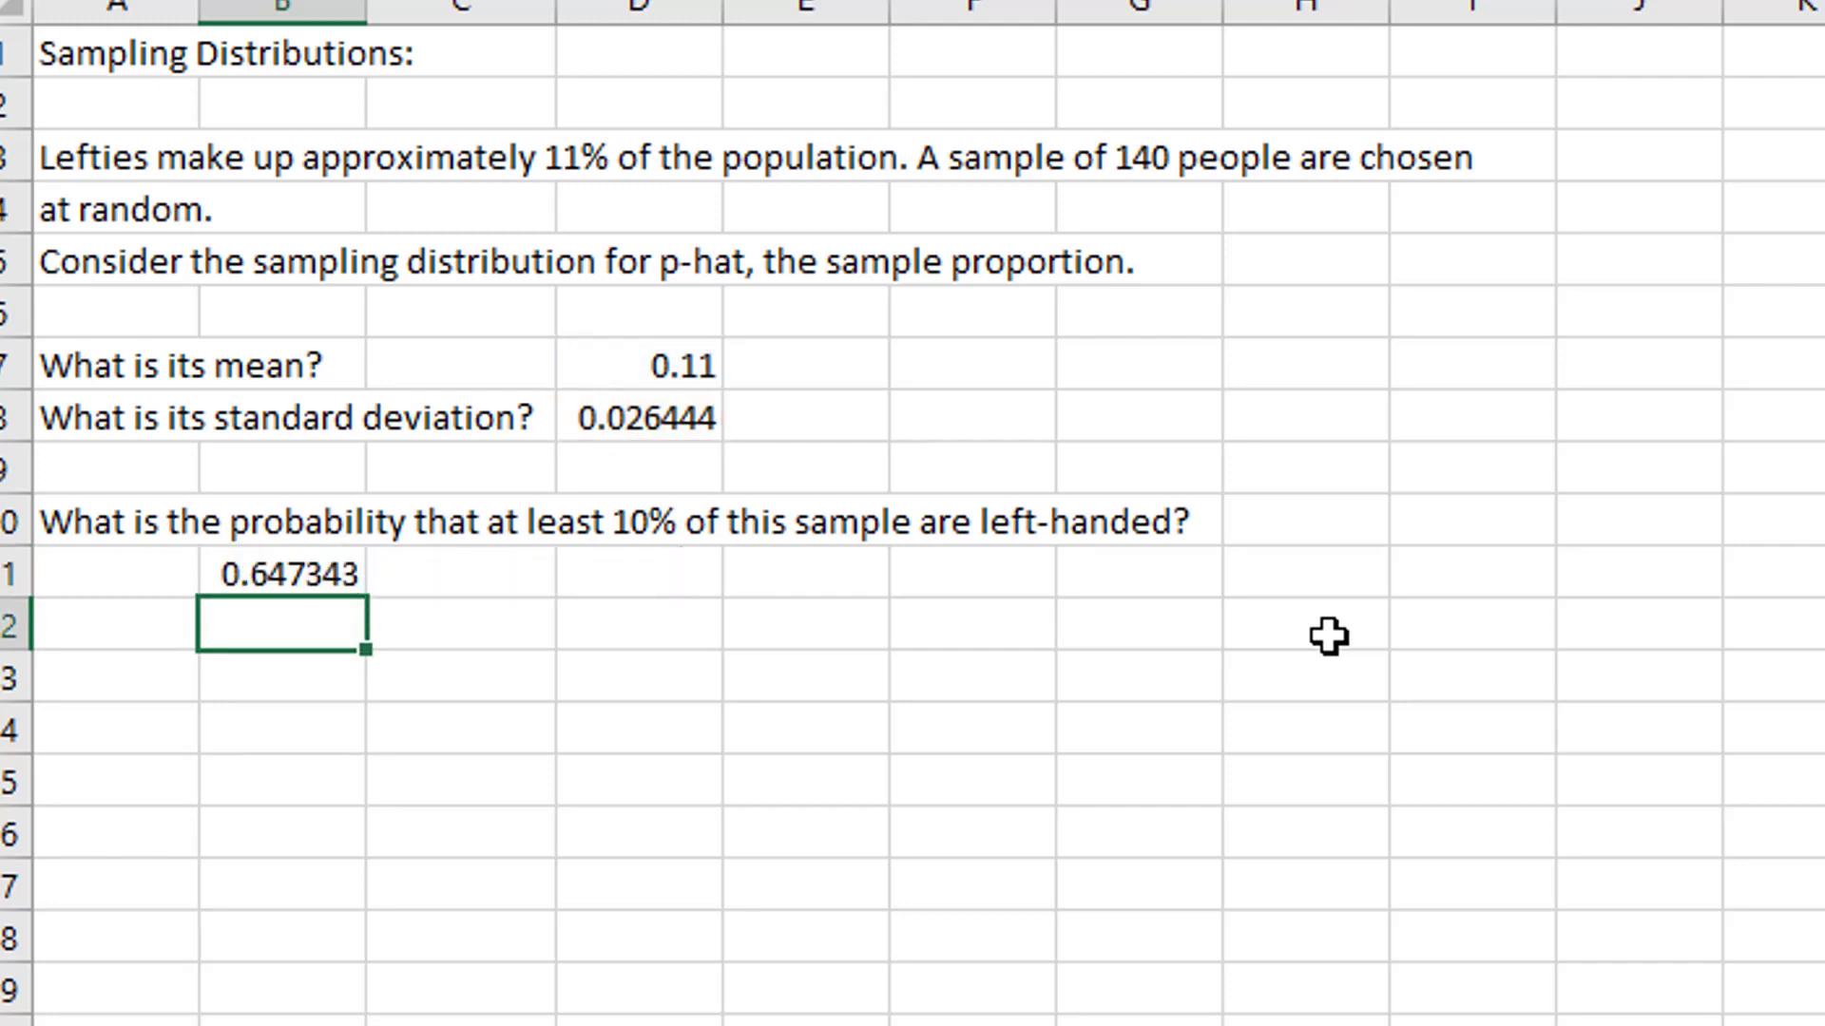
Step: Switch to the children-per-household sheet with population mean 2.43
click(289, 580)
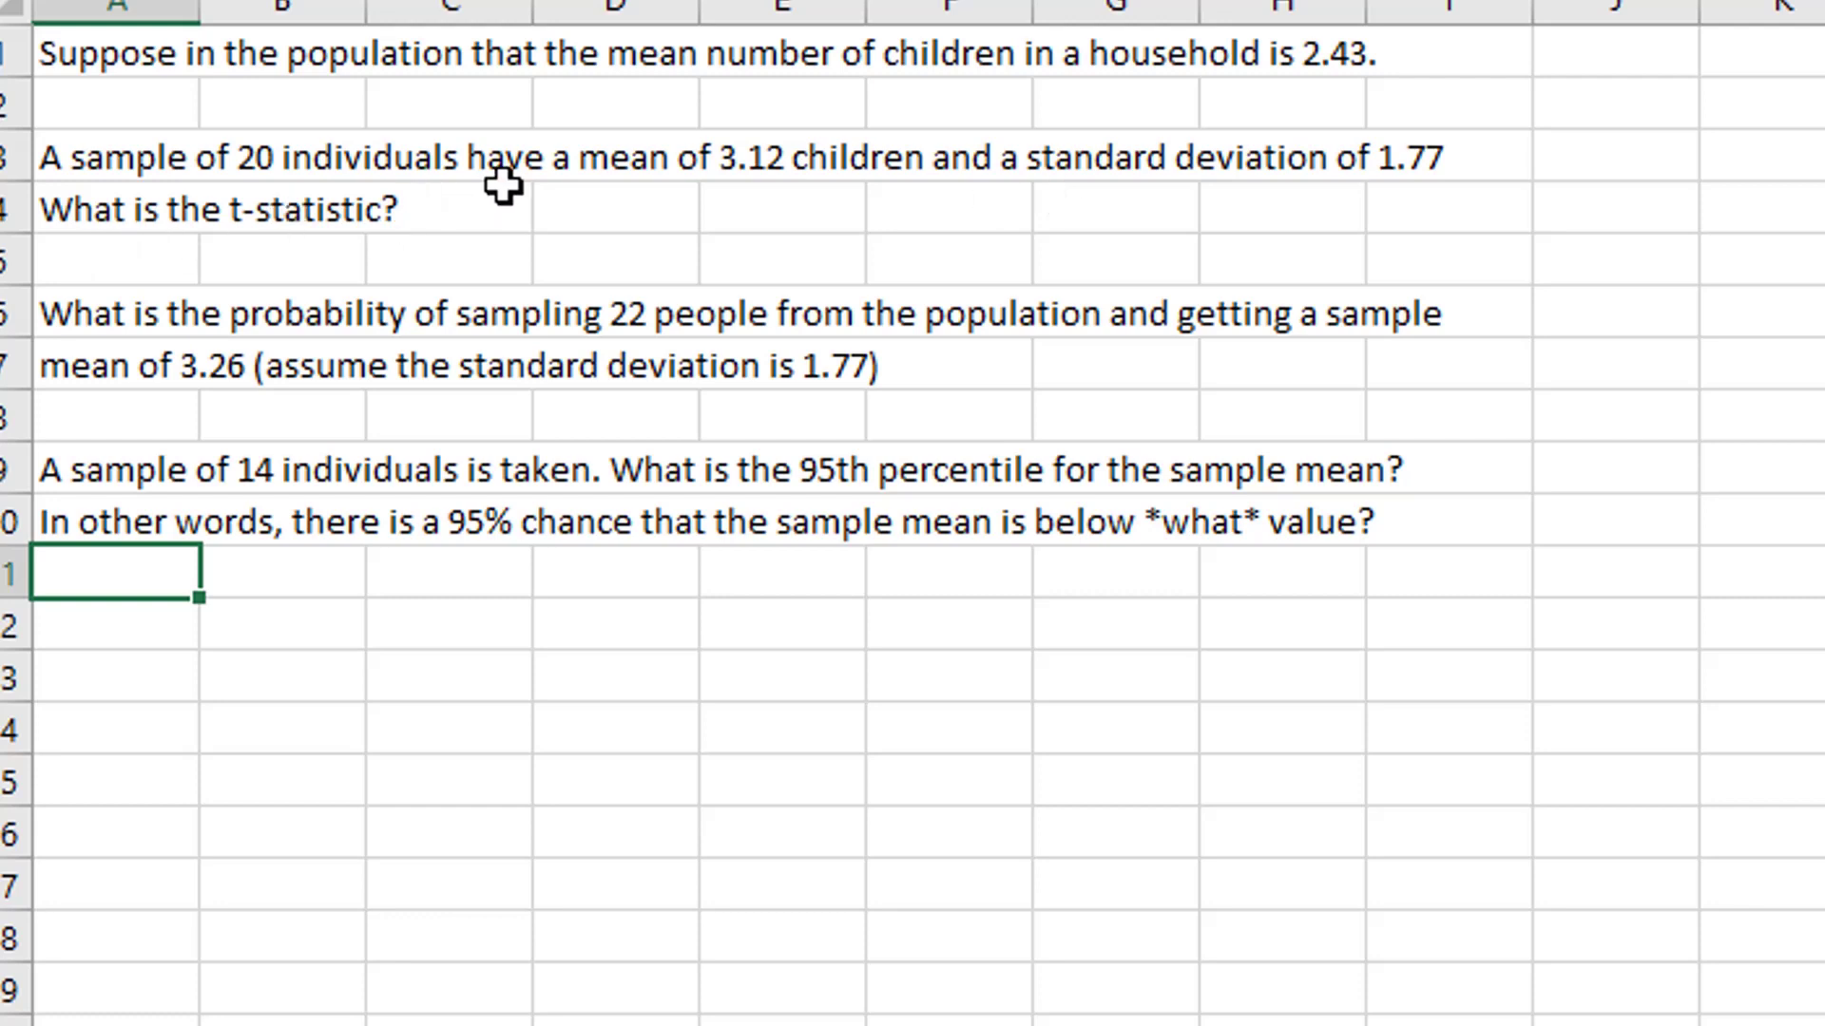
Step: Label D4 't=' and enter =(3.12-2.43)/(1.77/sqrt(20)) in E4, giving 1.743375
click(585, 211)
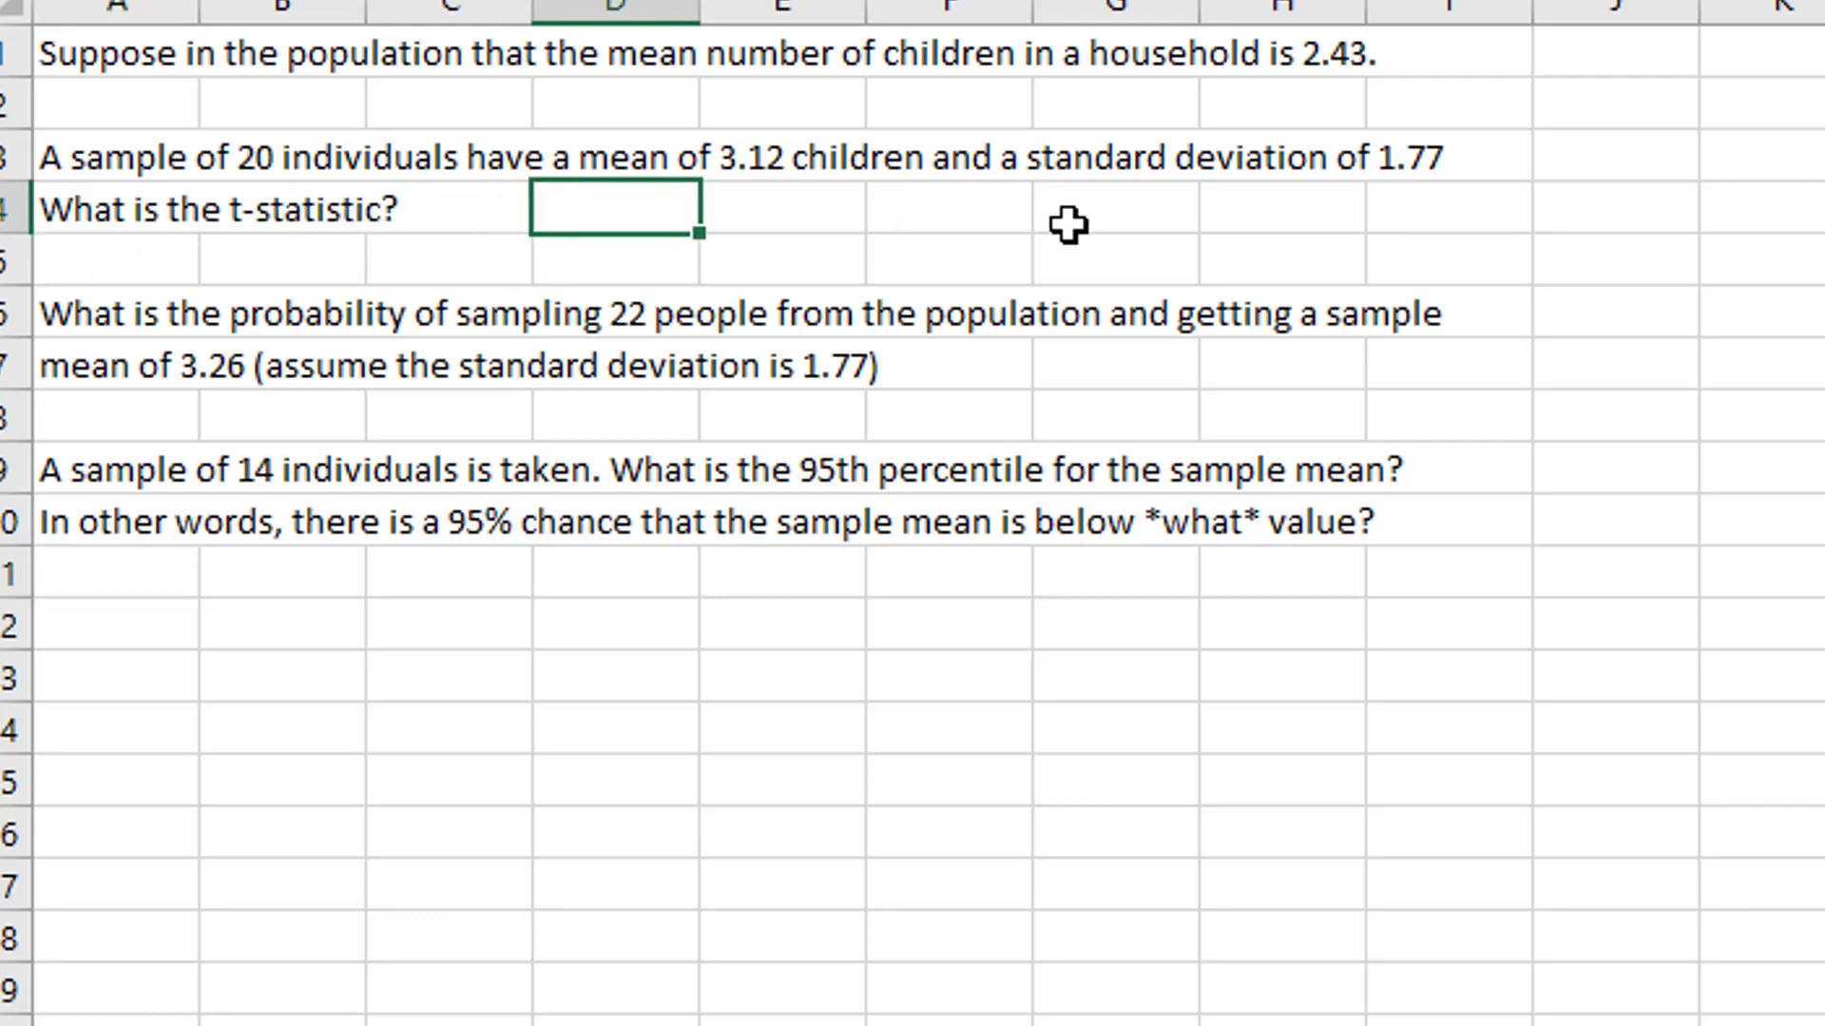
text(t=)
key(Tab)
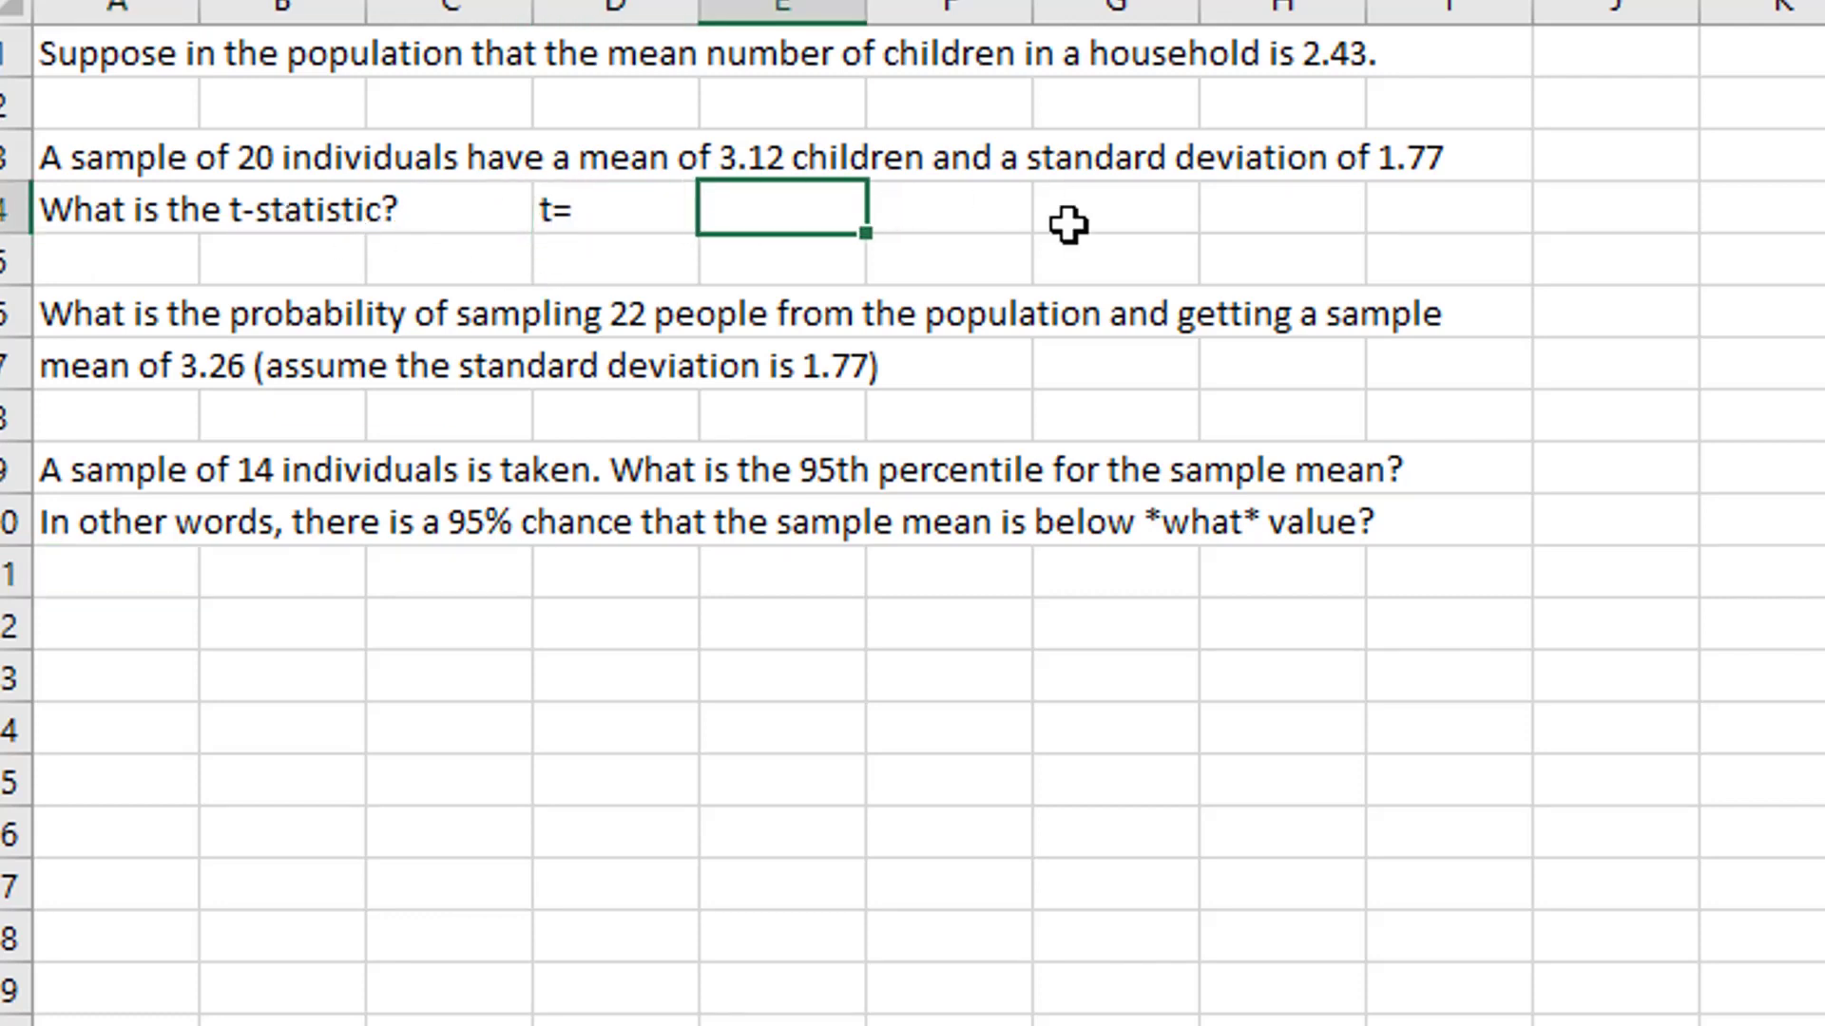
text(=(3.12-)
text(2.43)
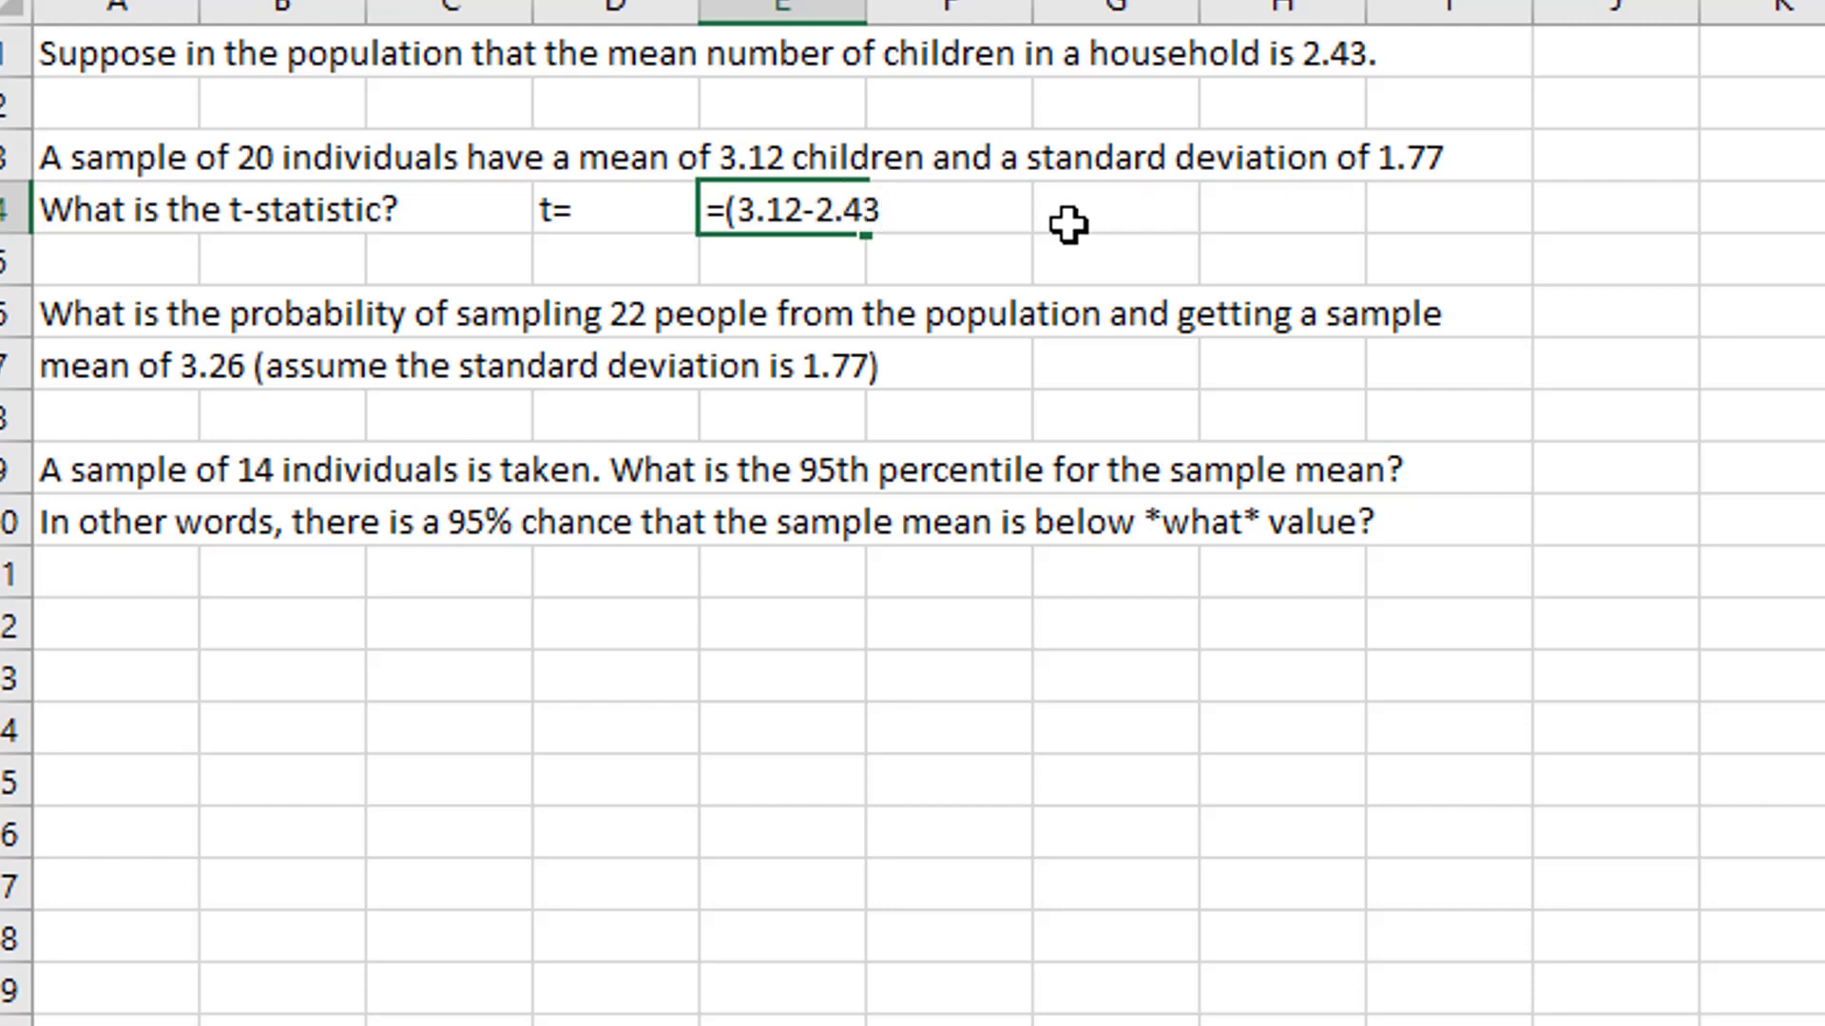
text()/(1.77/)
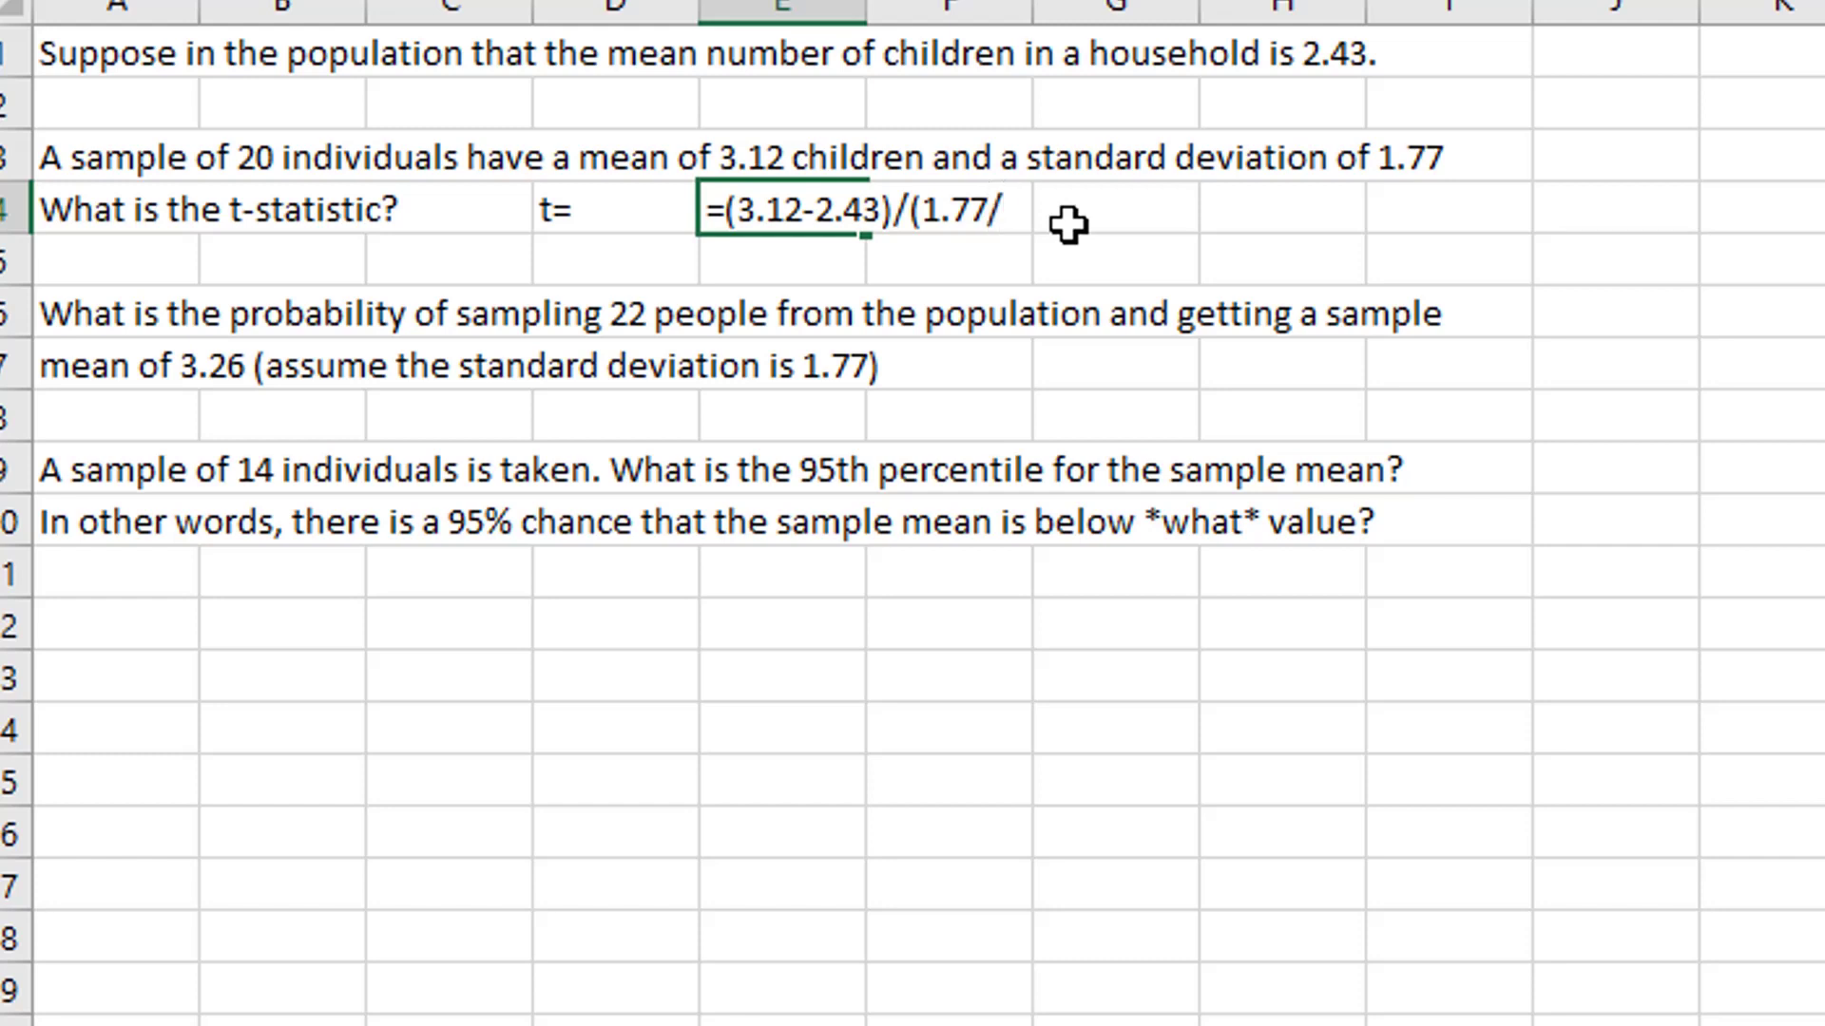
text(sq)
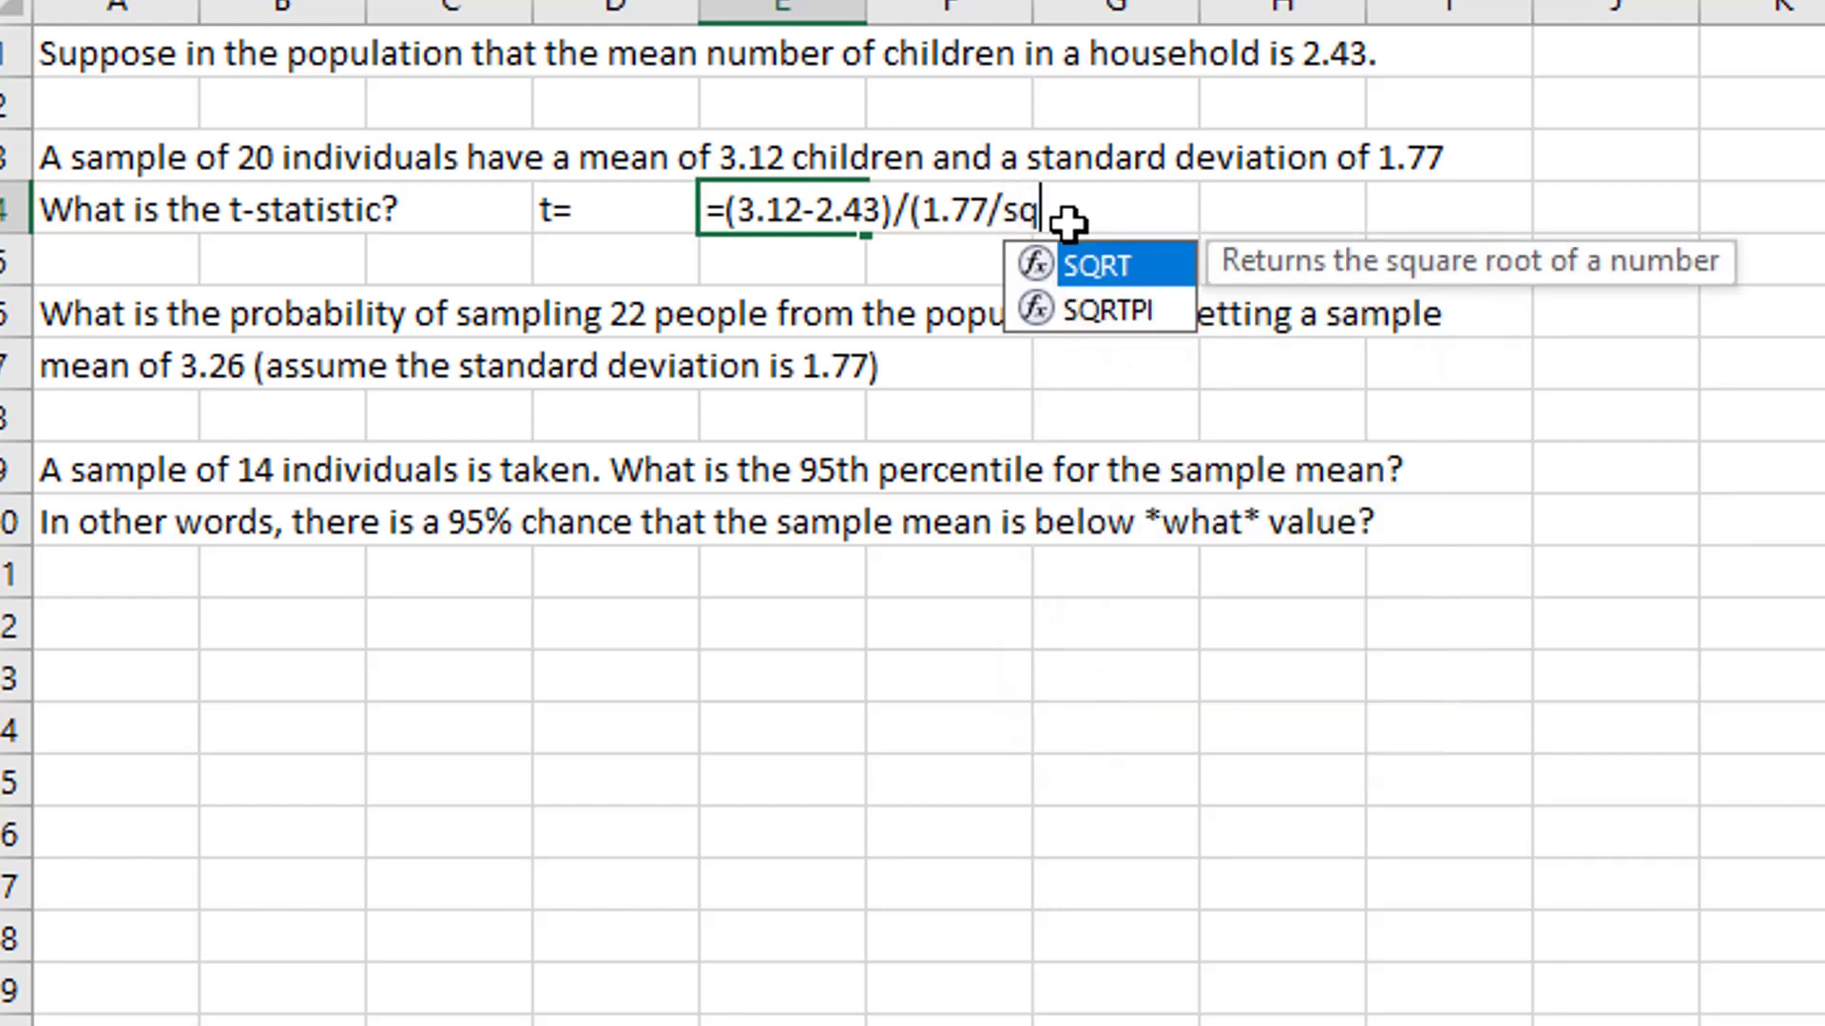
text(rt()
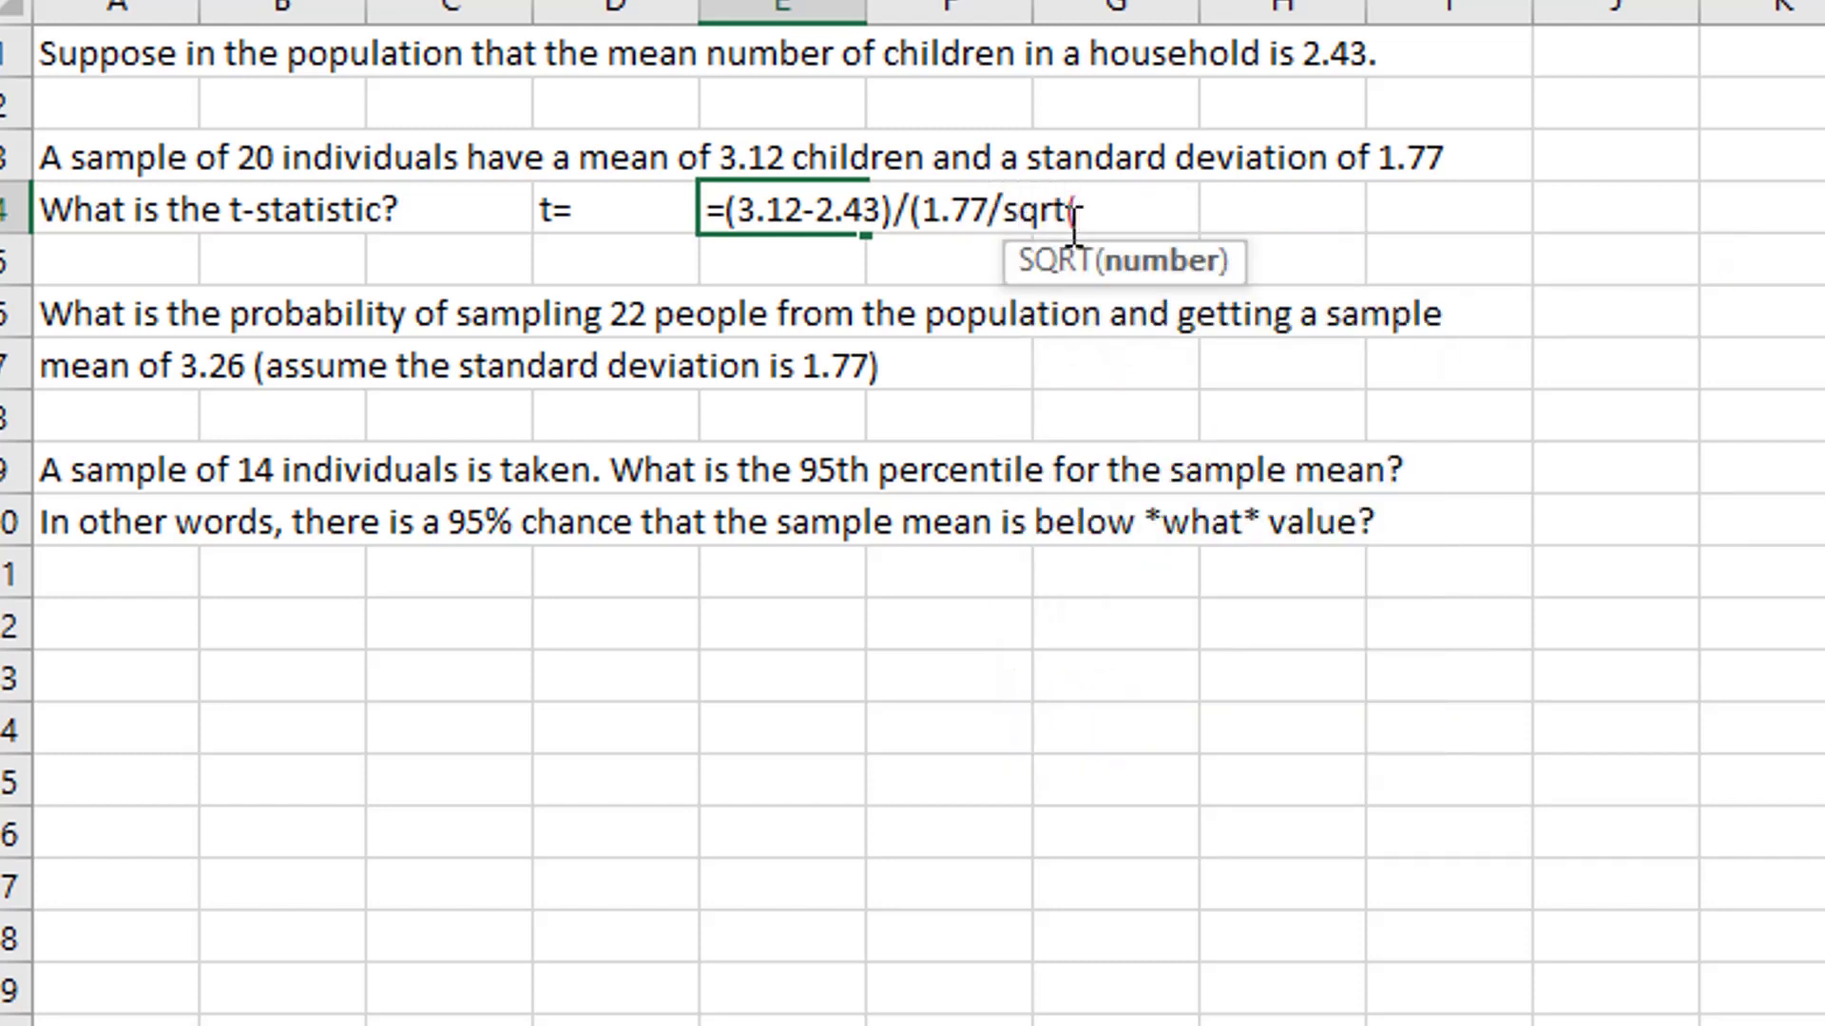
text(20)))
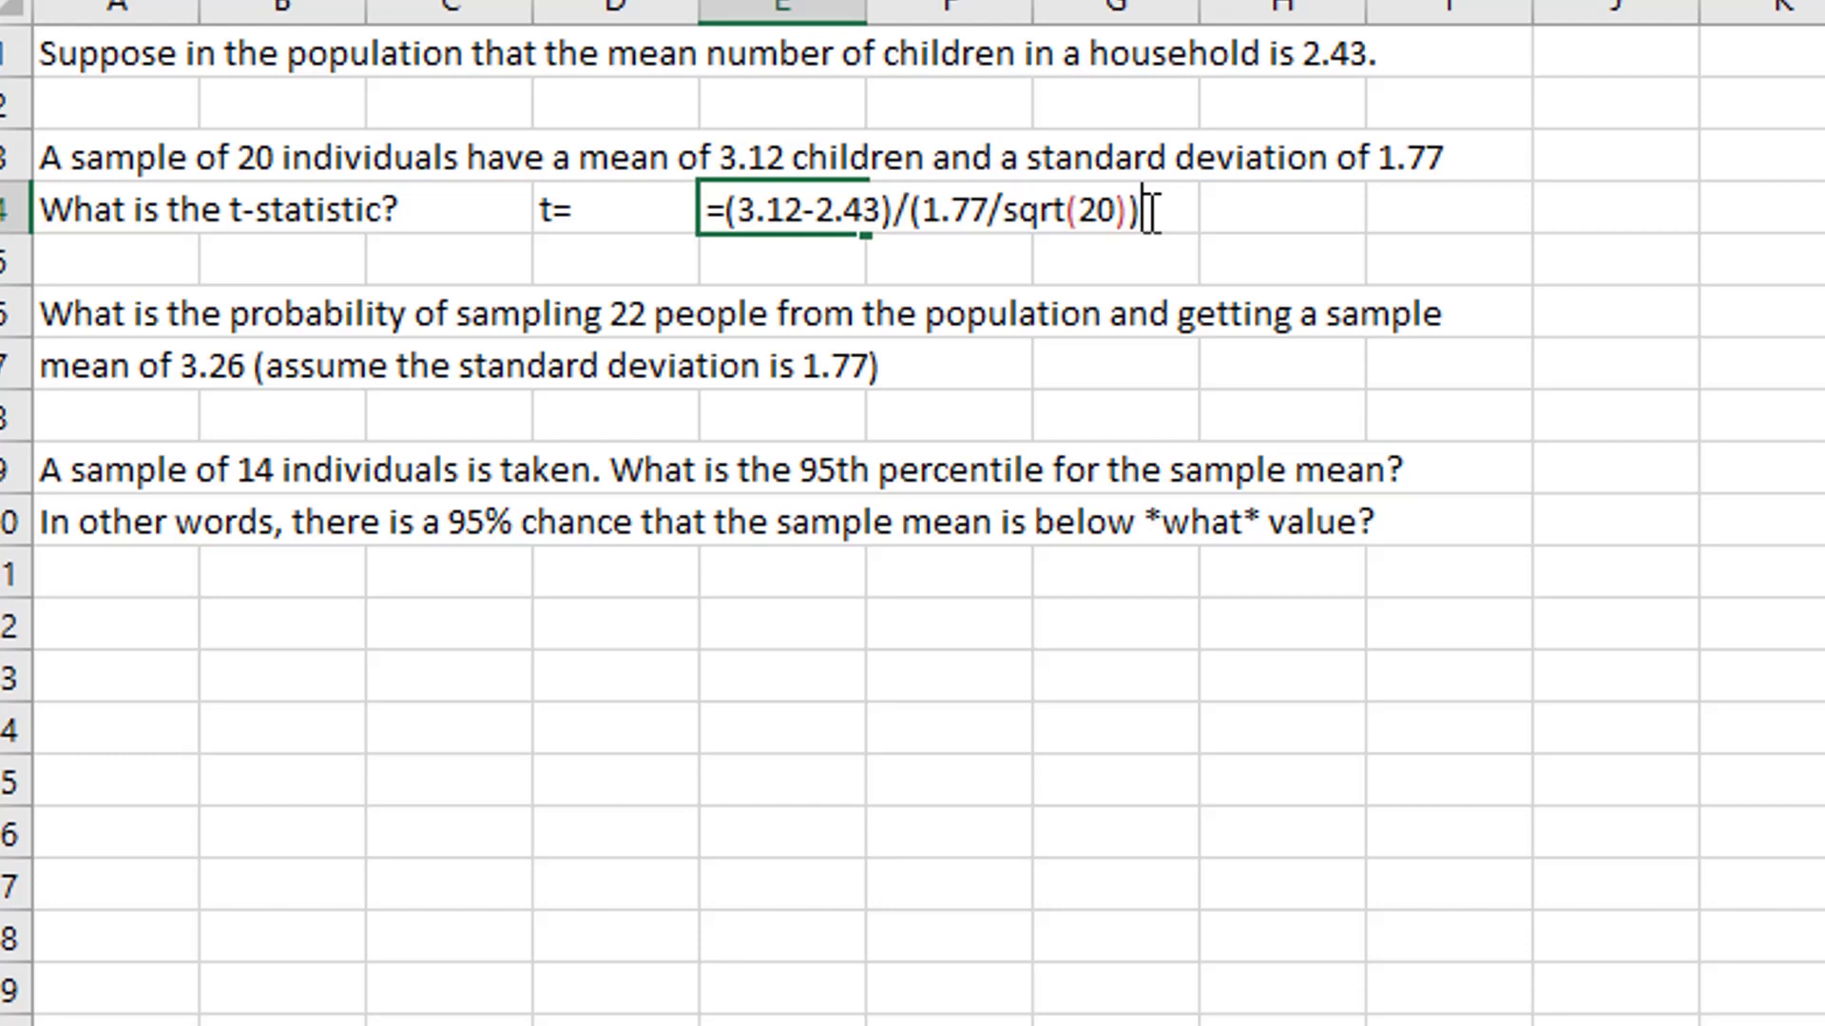
key(Return)
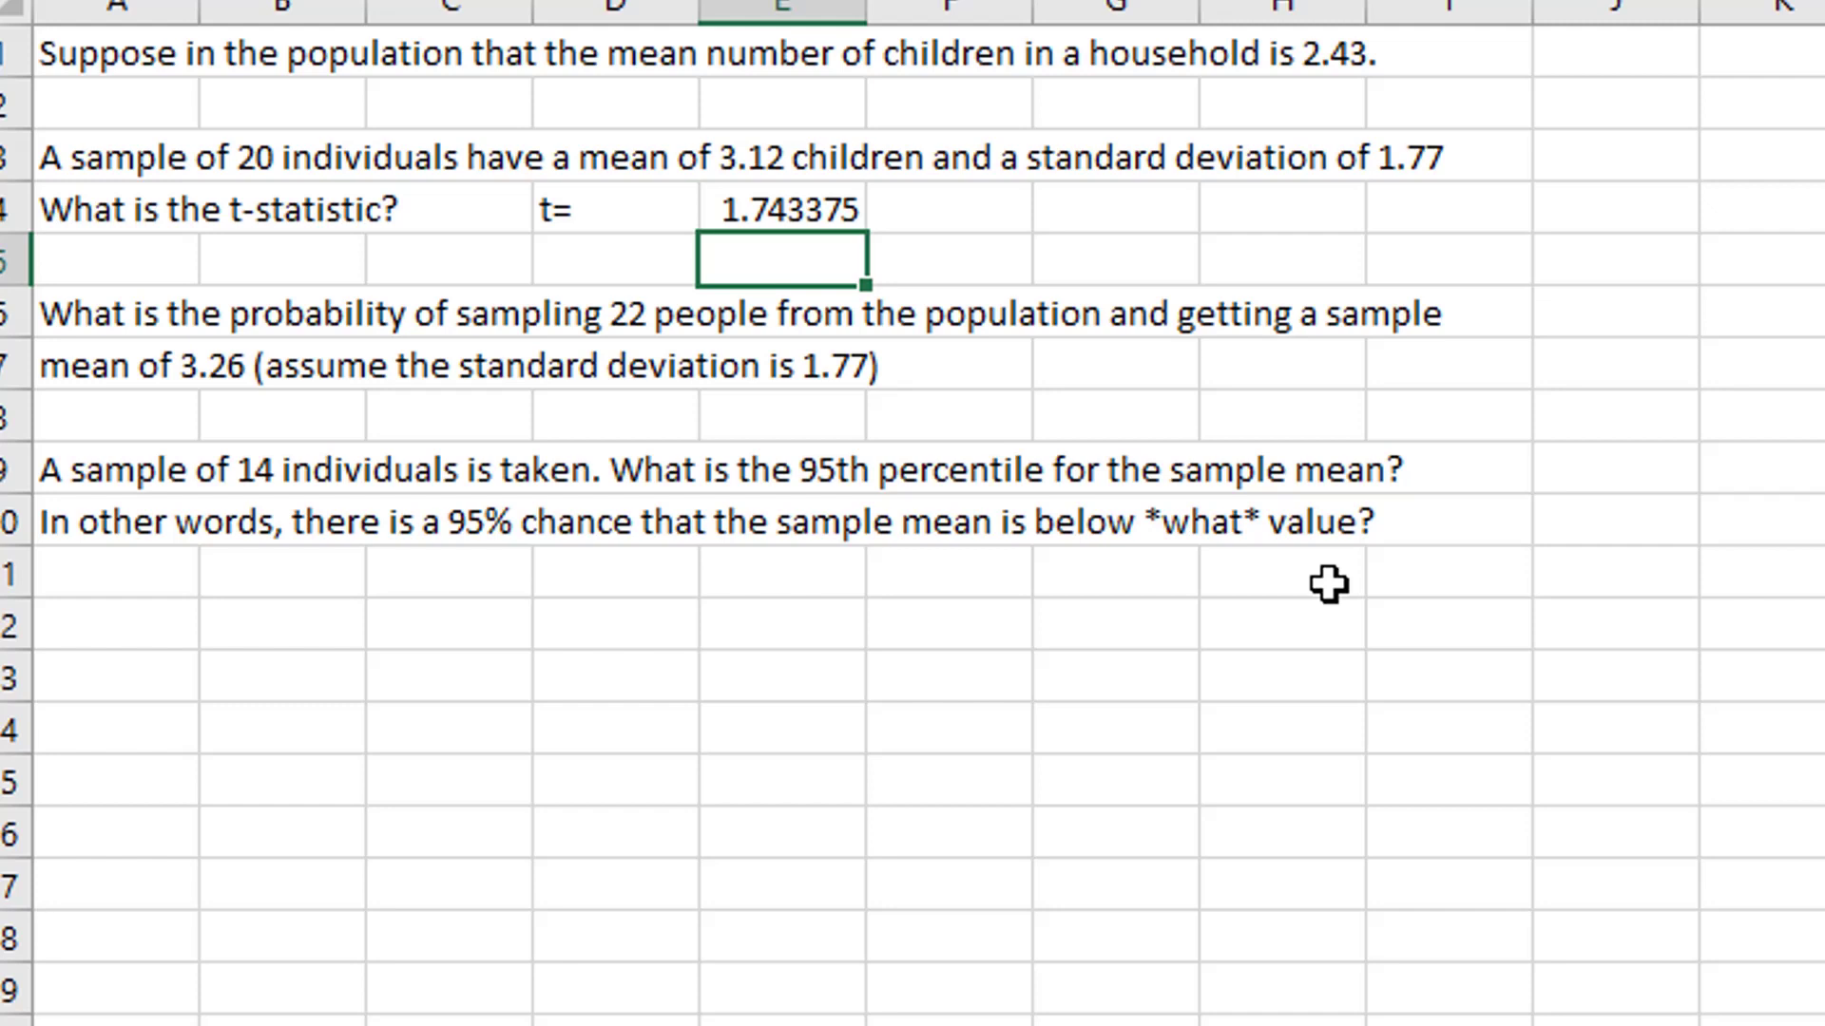
Step: Reword the A7 question so it reads 'a sample mean of 3.26 or more'
click(160, 365)
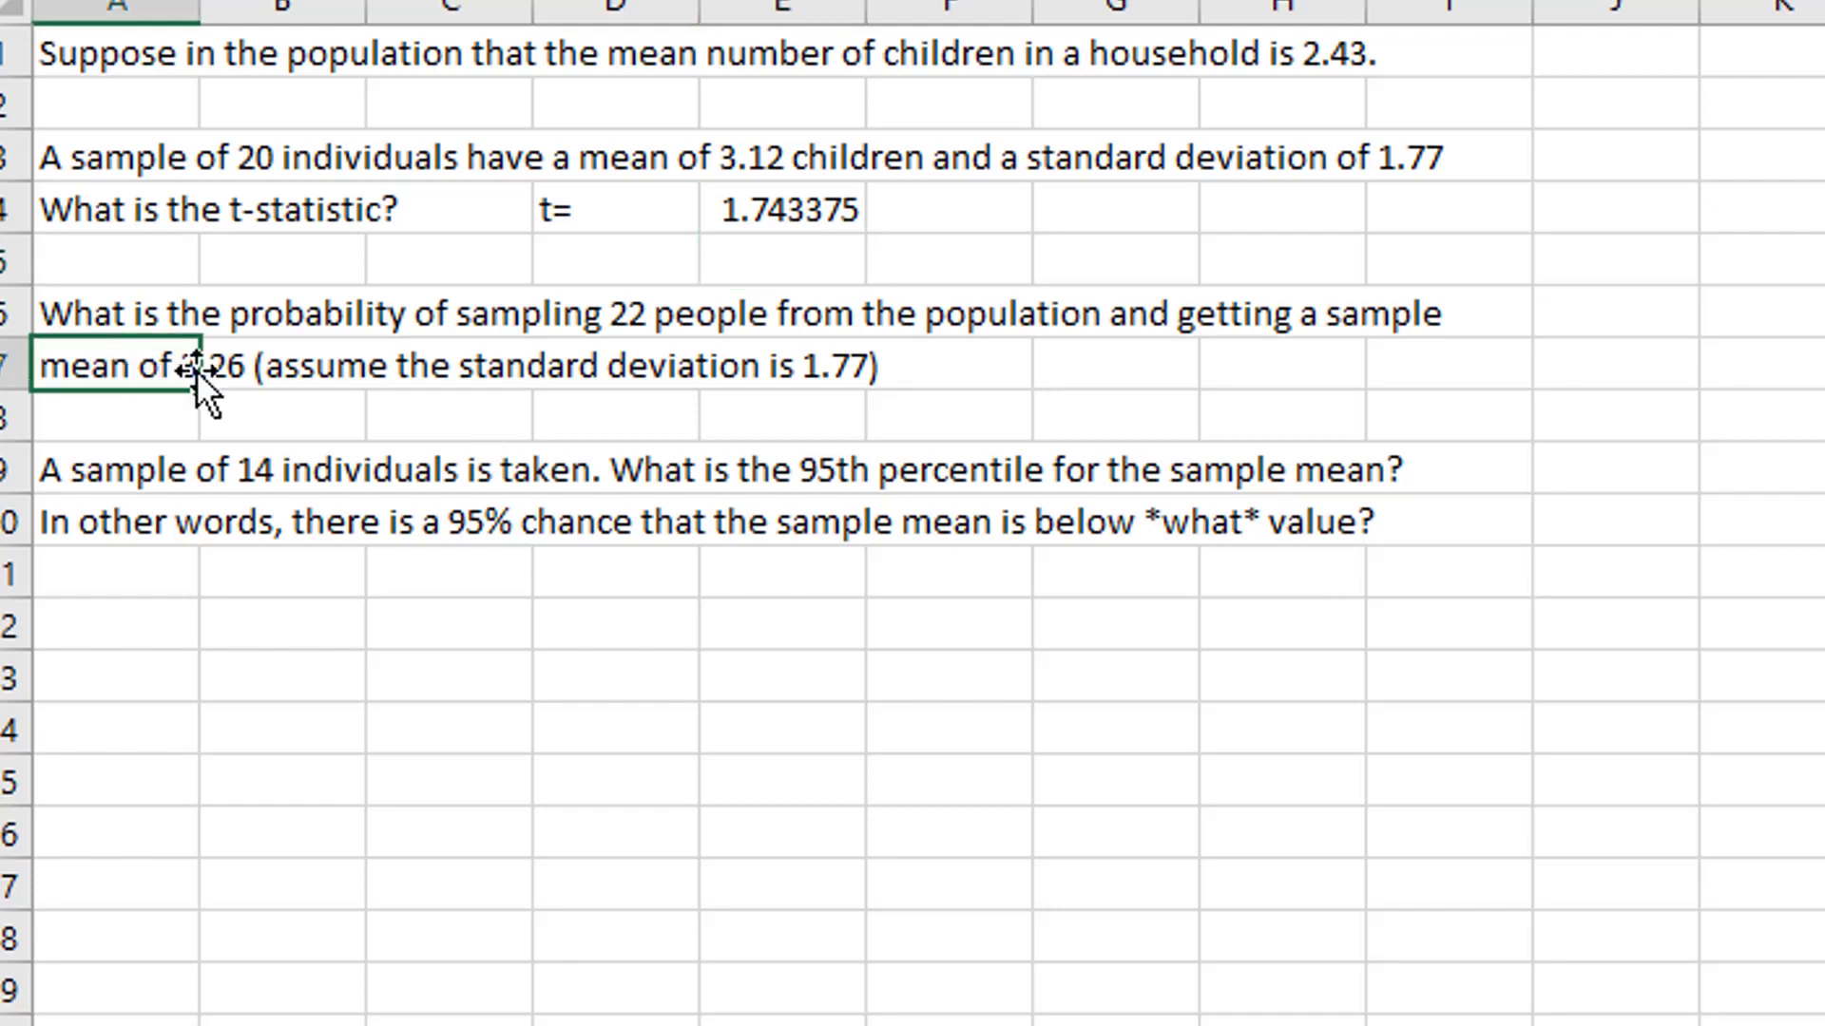
double_click(174, 366)
text(a)
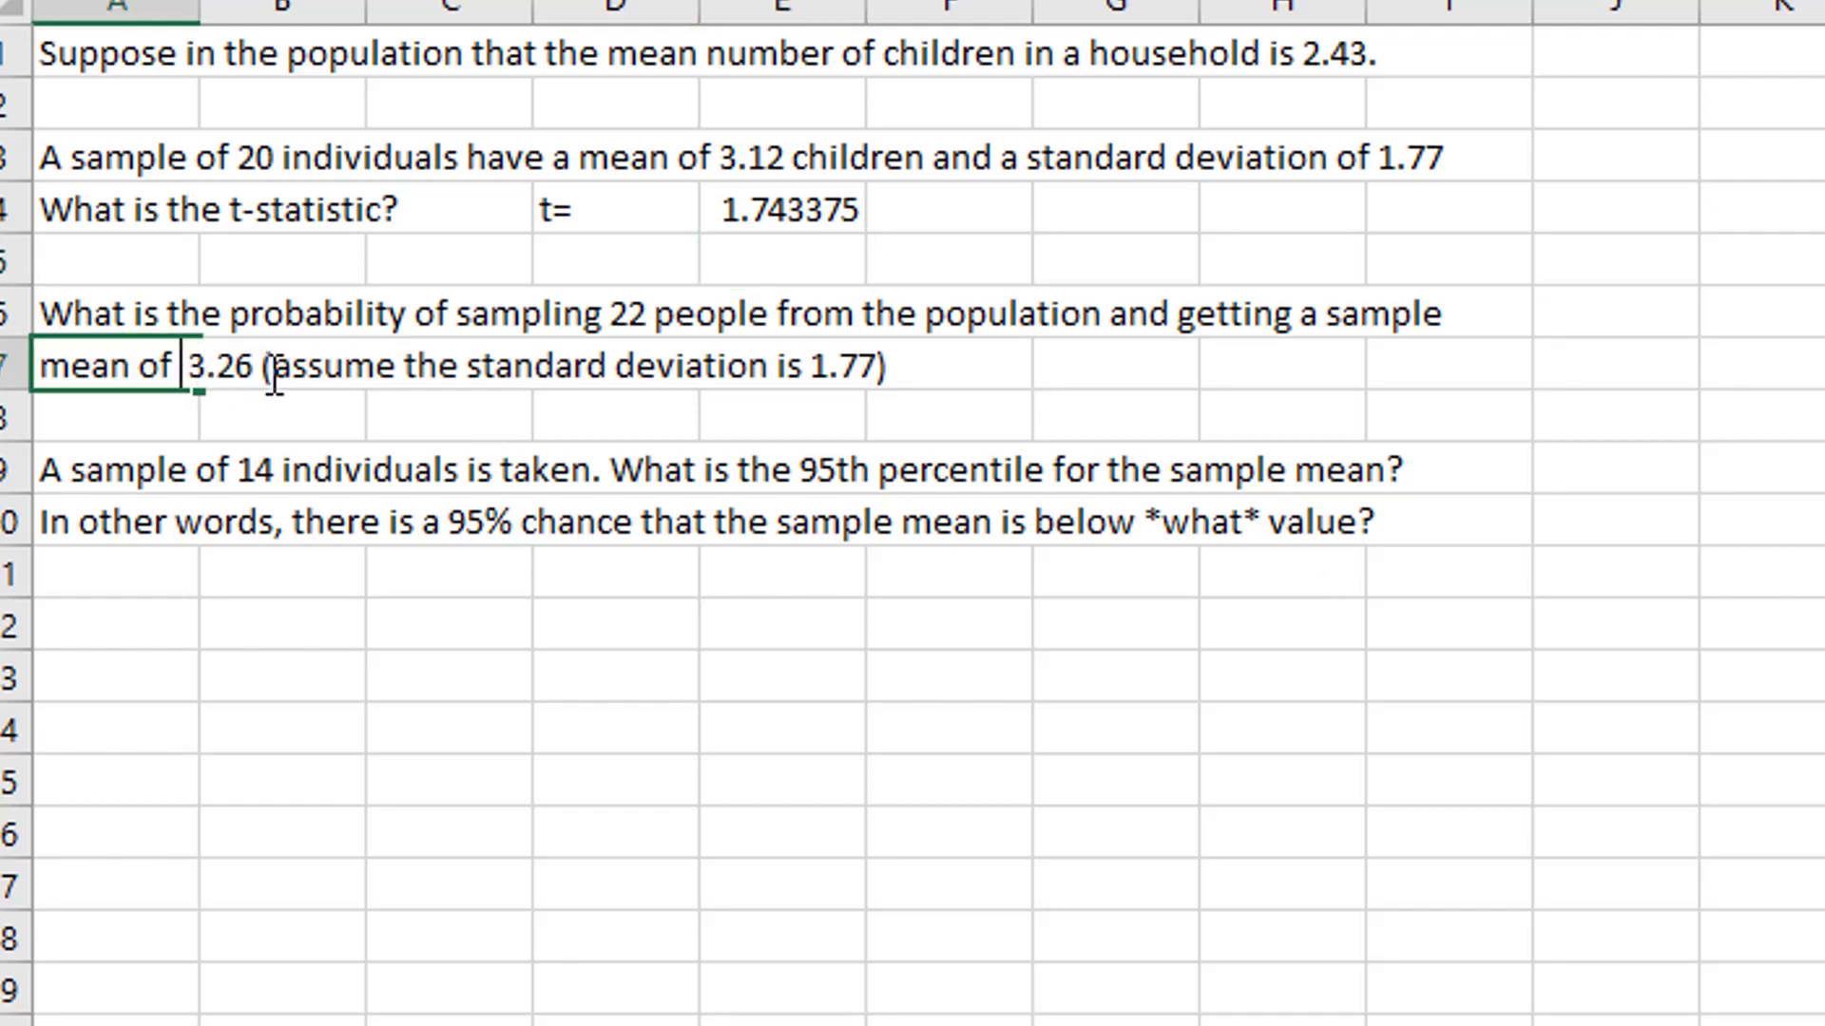
text(t least)
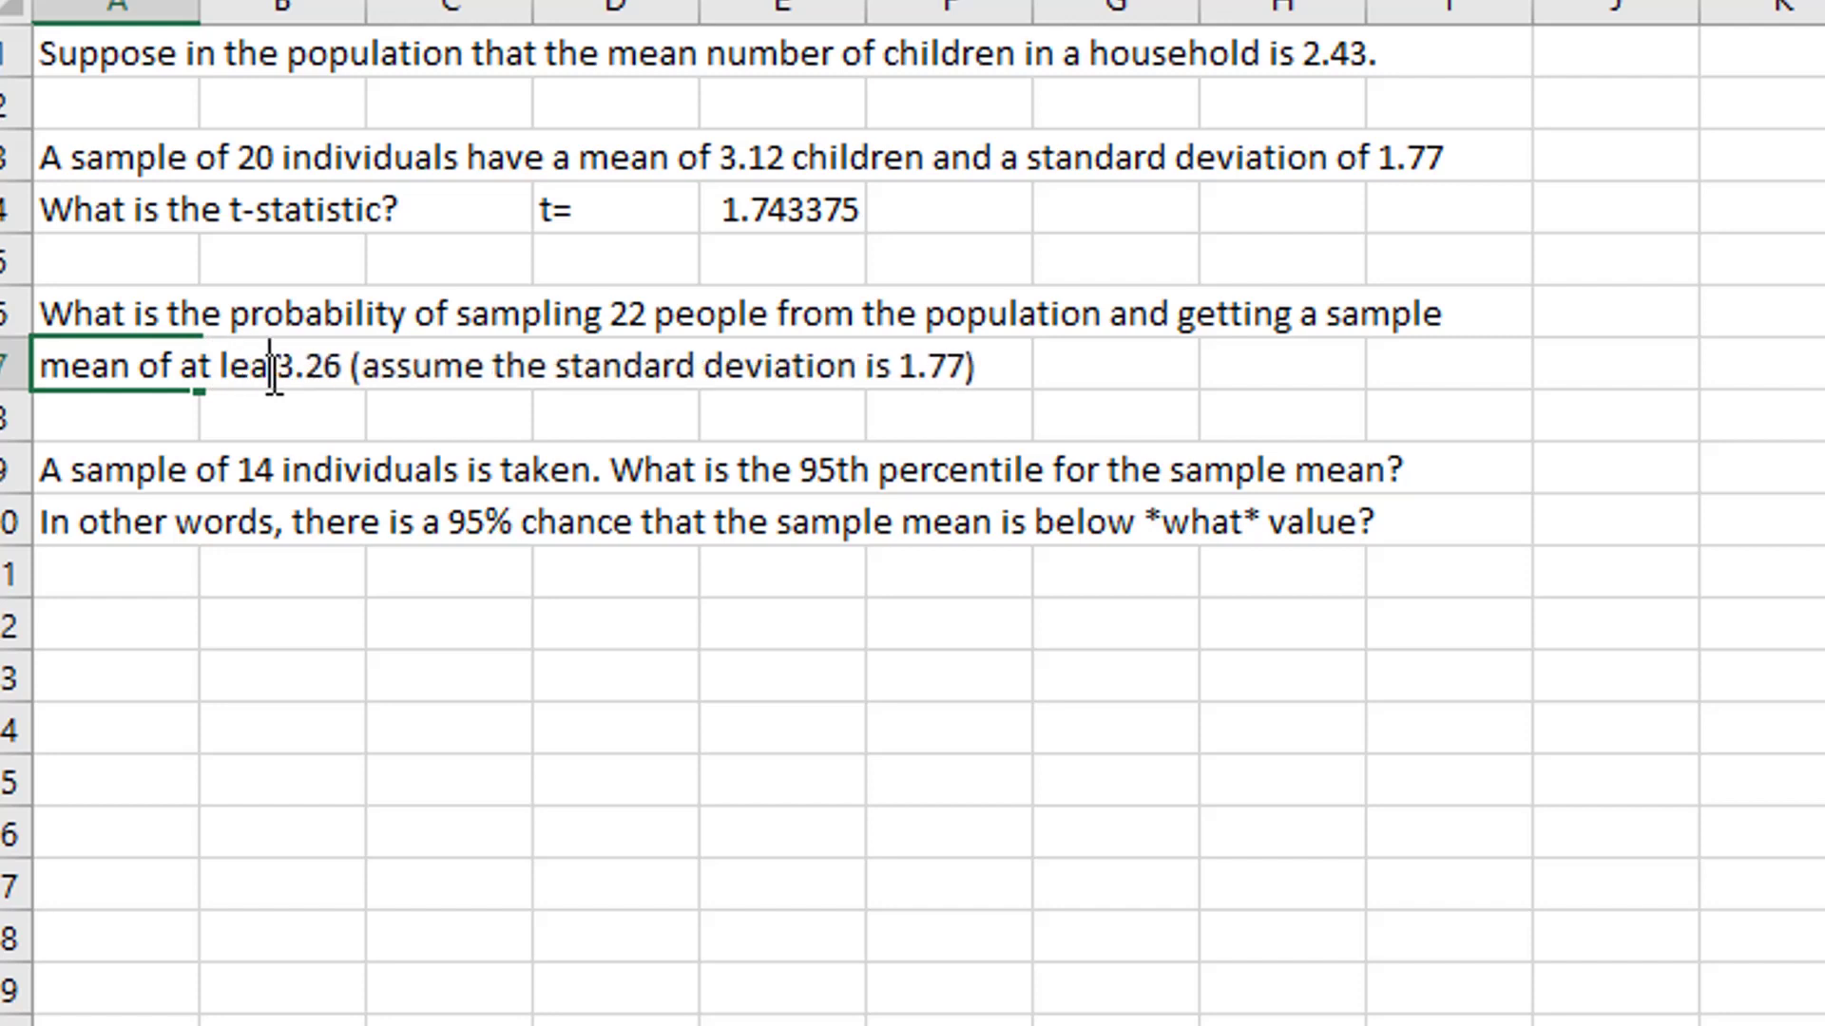
key(Return)
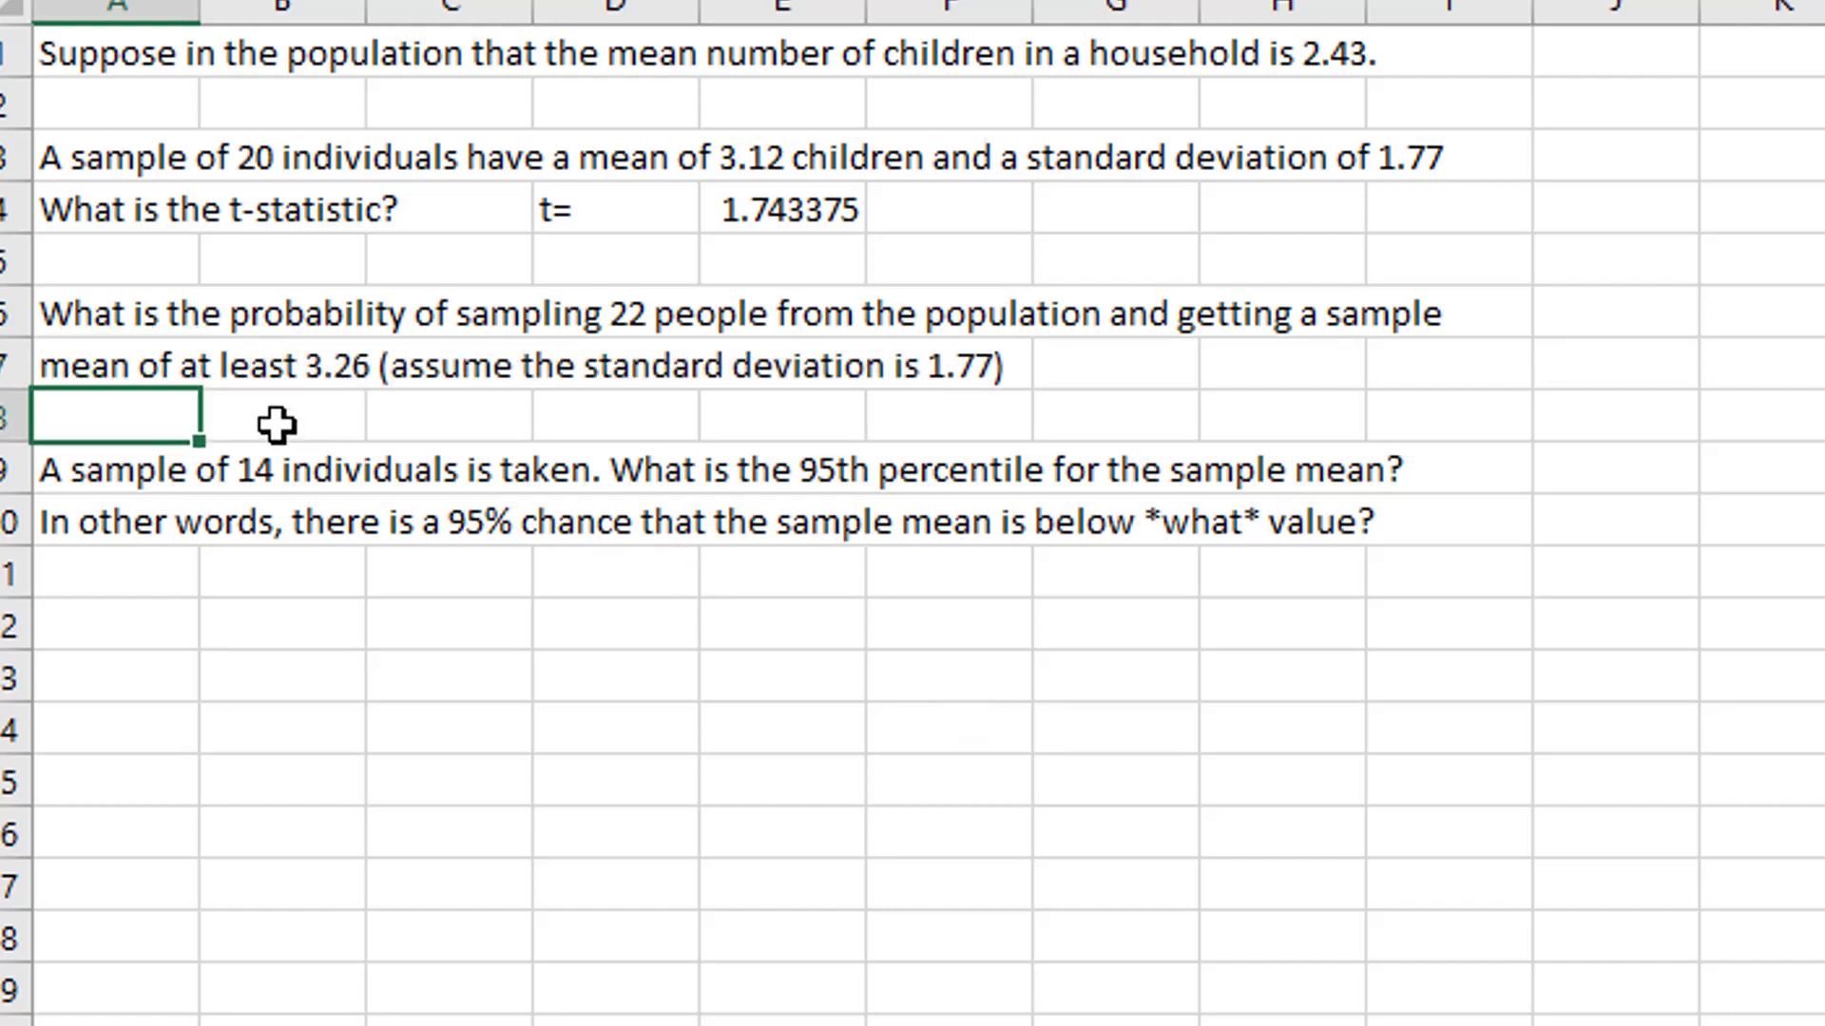
double_click(186, 366)
drag(186, 366, 243, 366)
key(Delete)
key(Right)
key(Right)
key(Right)
key(Right)
key(Right)
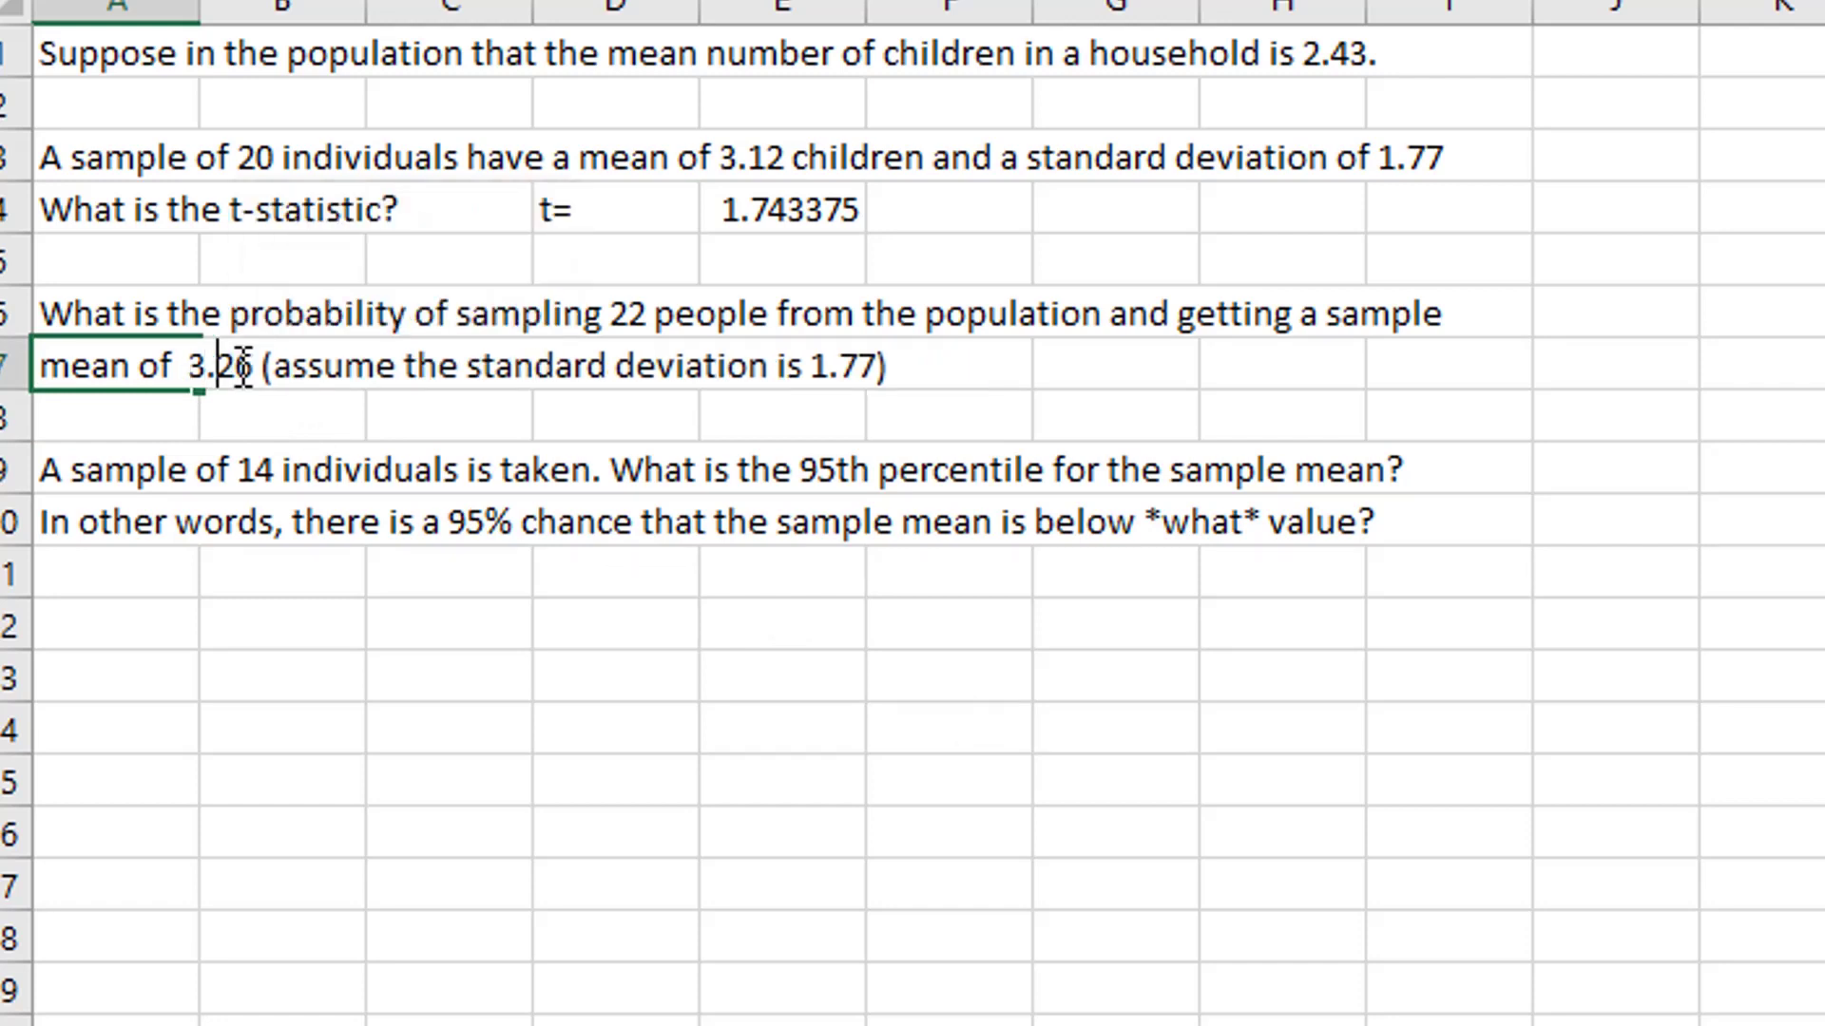
text(or more)
key(Return)
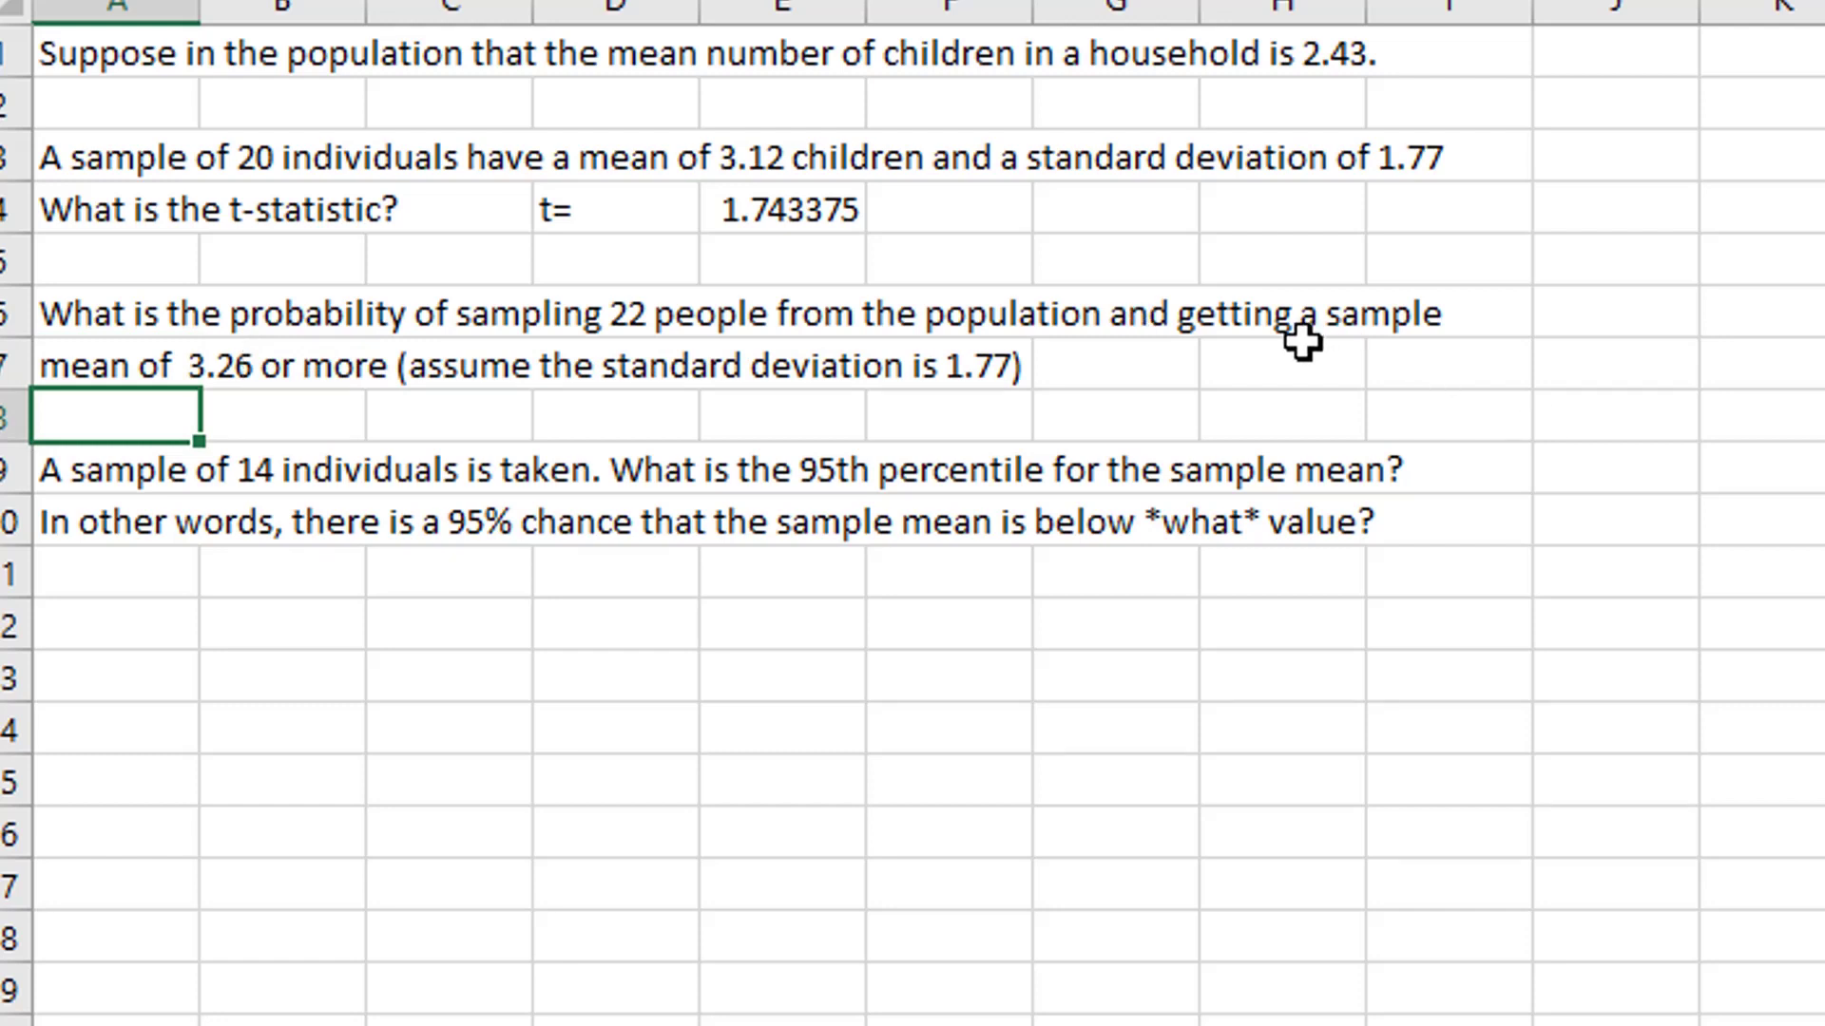
Step: Enter =T.DIST.RT(E4,20-1) in H7 for the tail probability
click(1267, 364)
text(=)
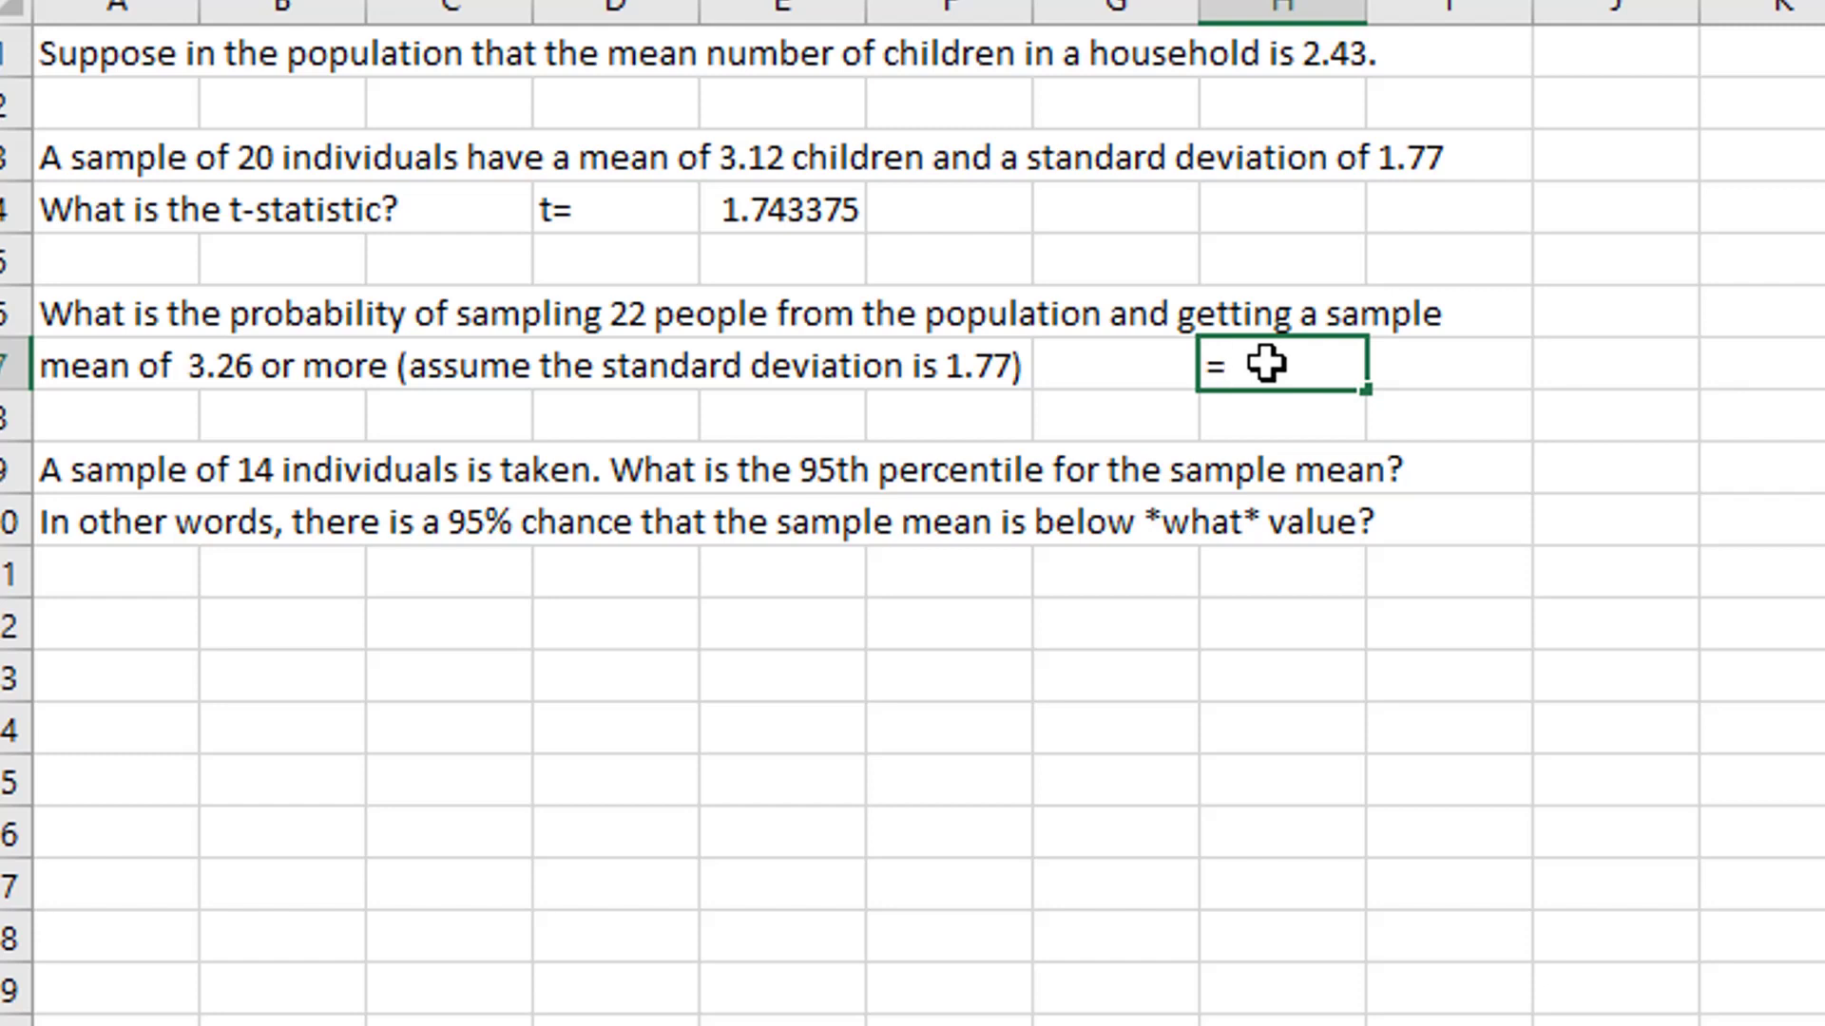
text(t.)
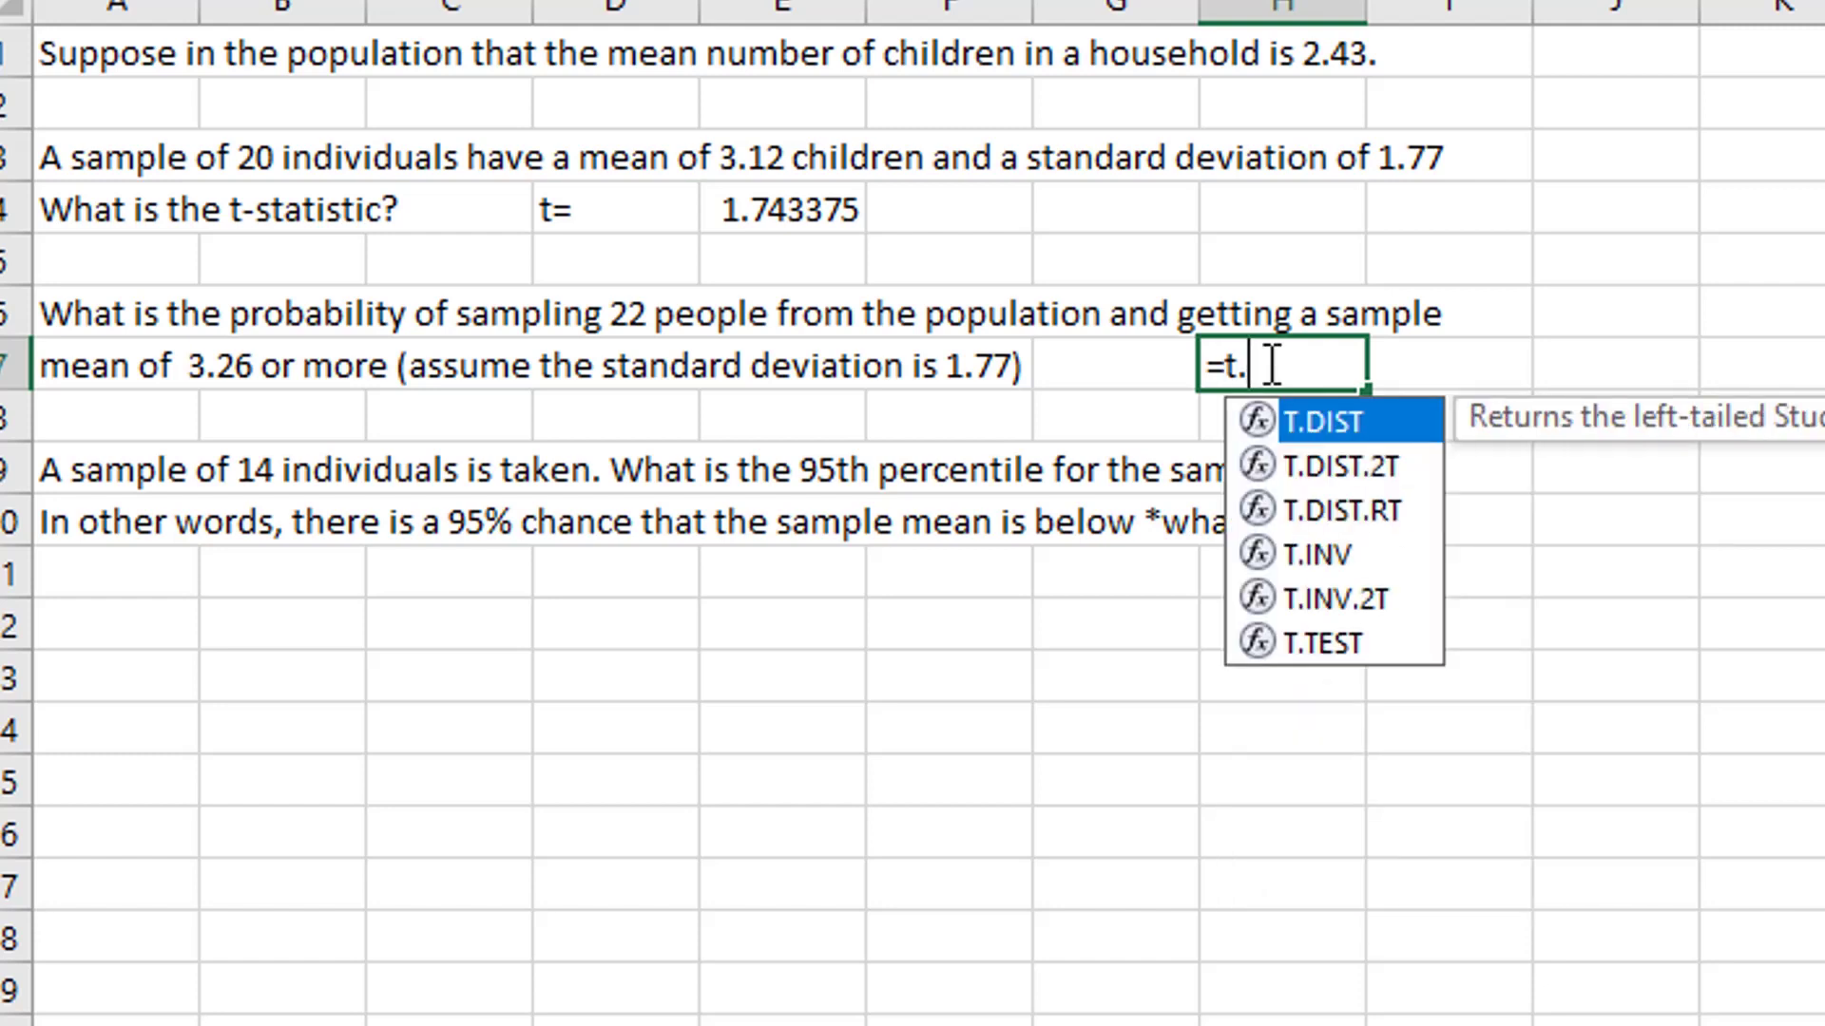
text(dist.rt)
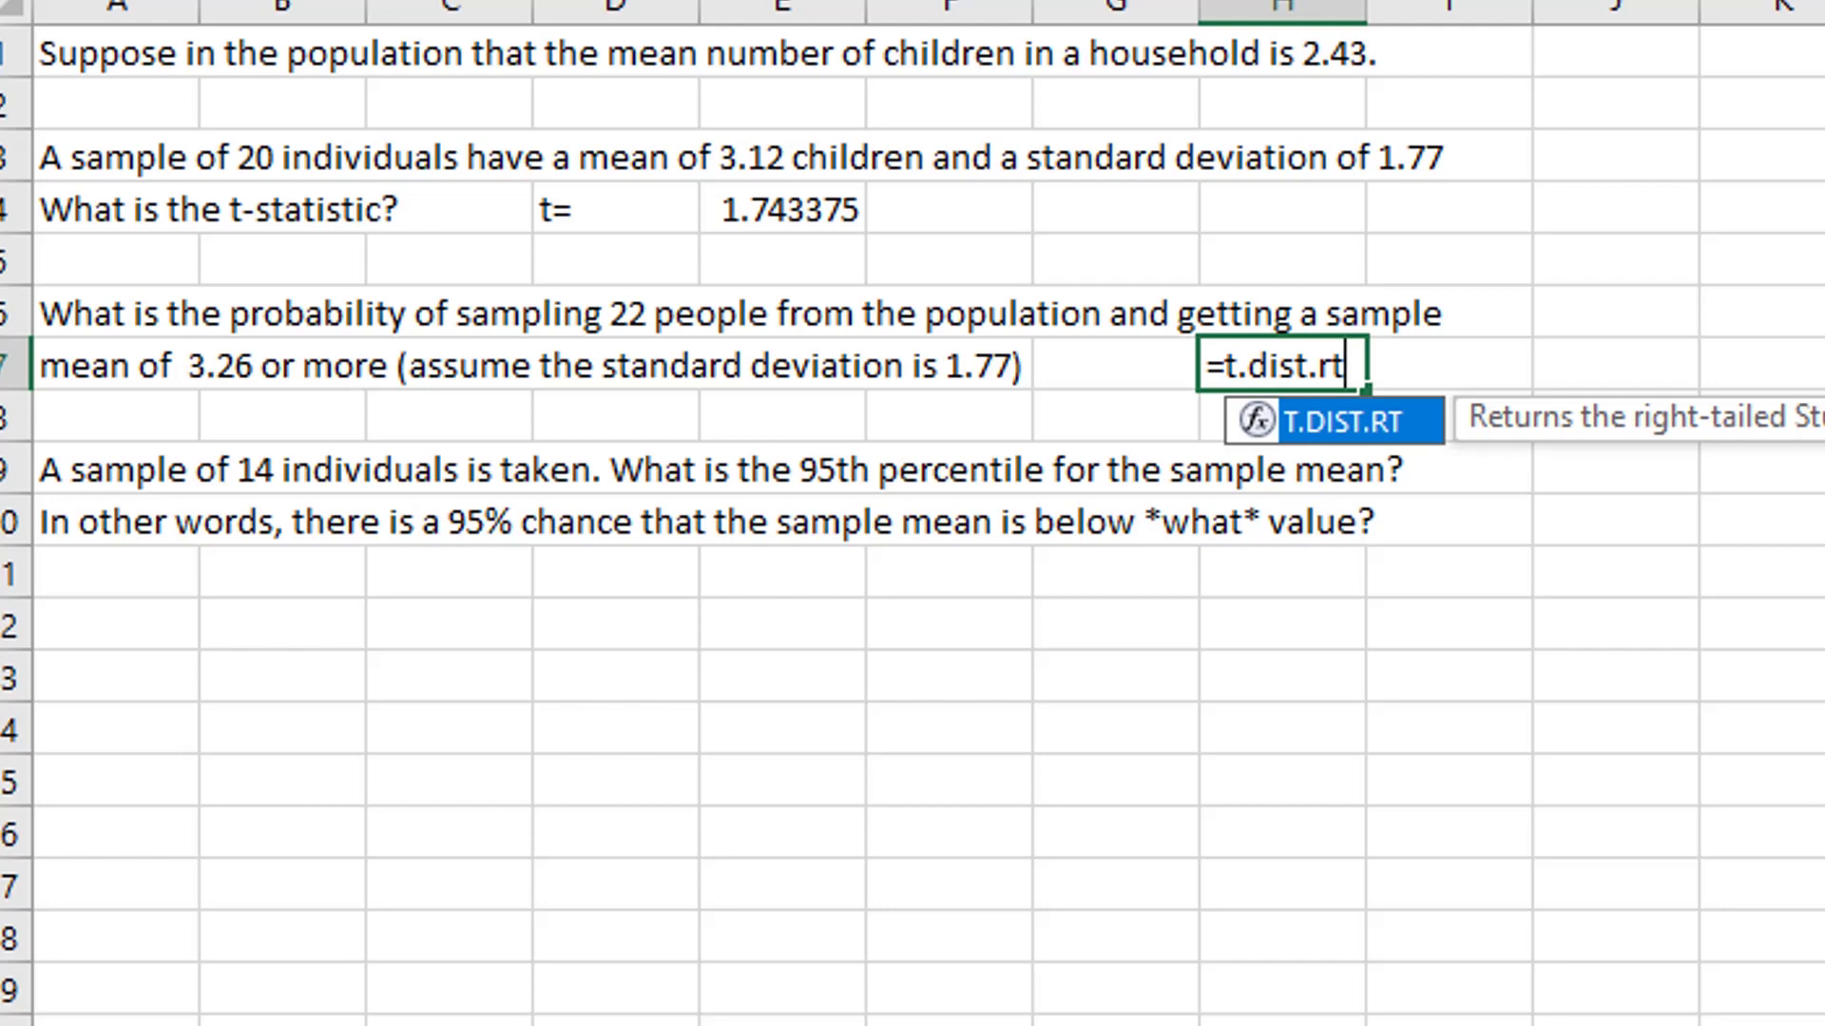
text(()
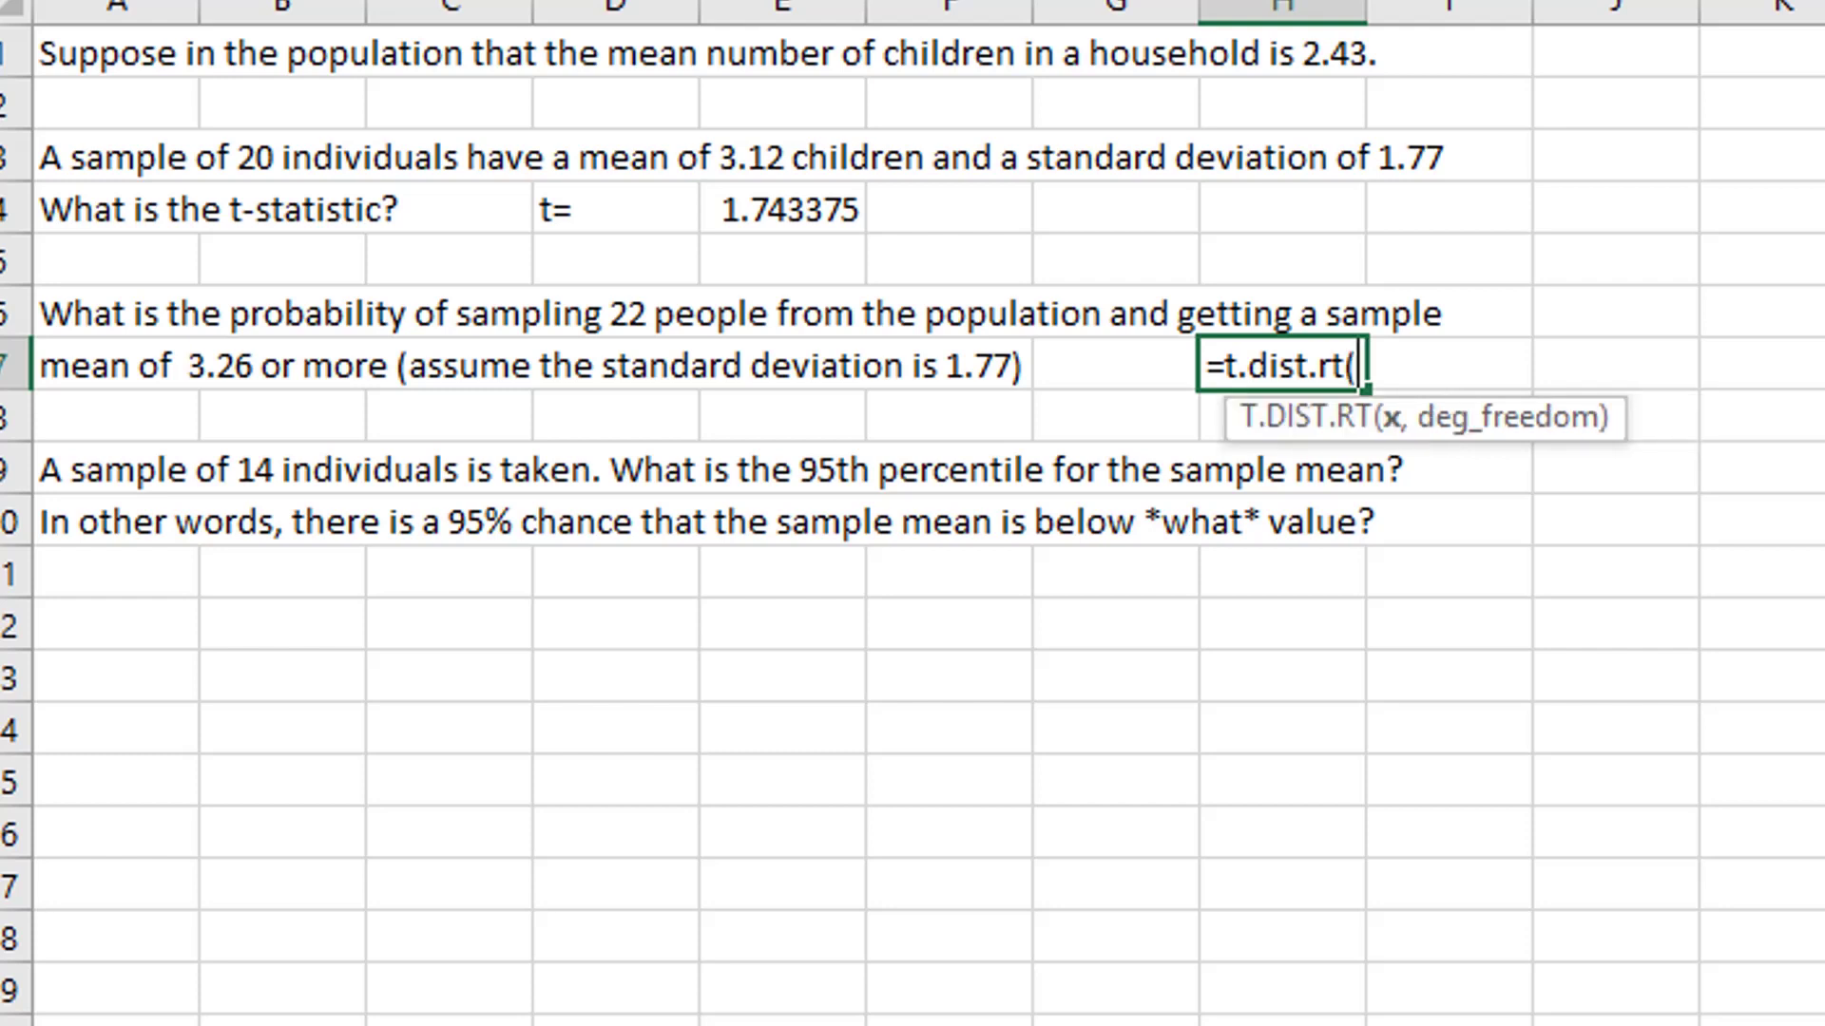
text(3.26)
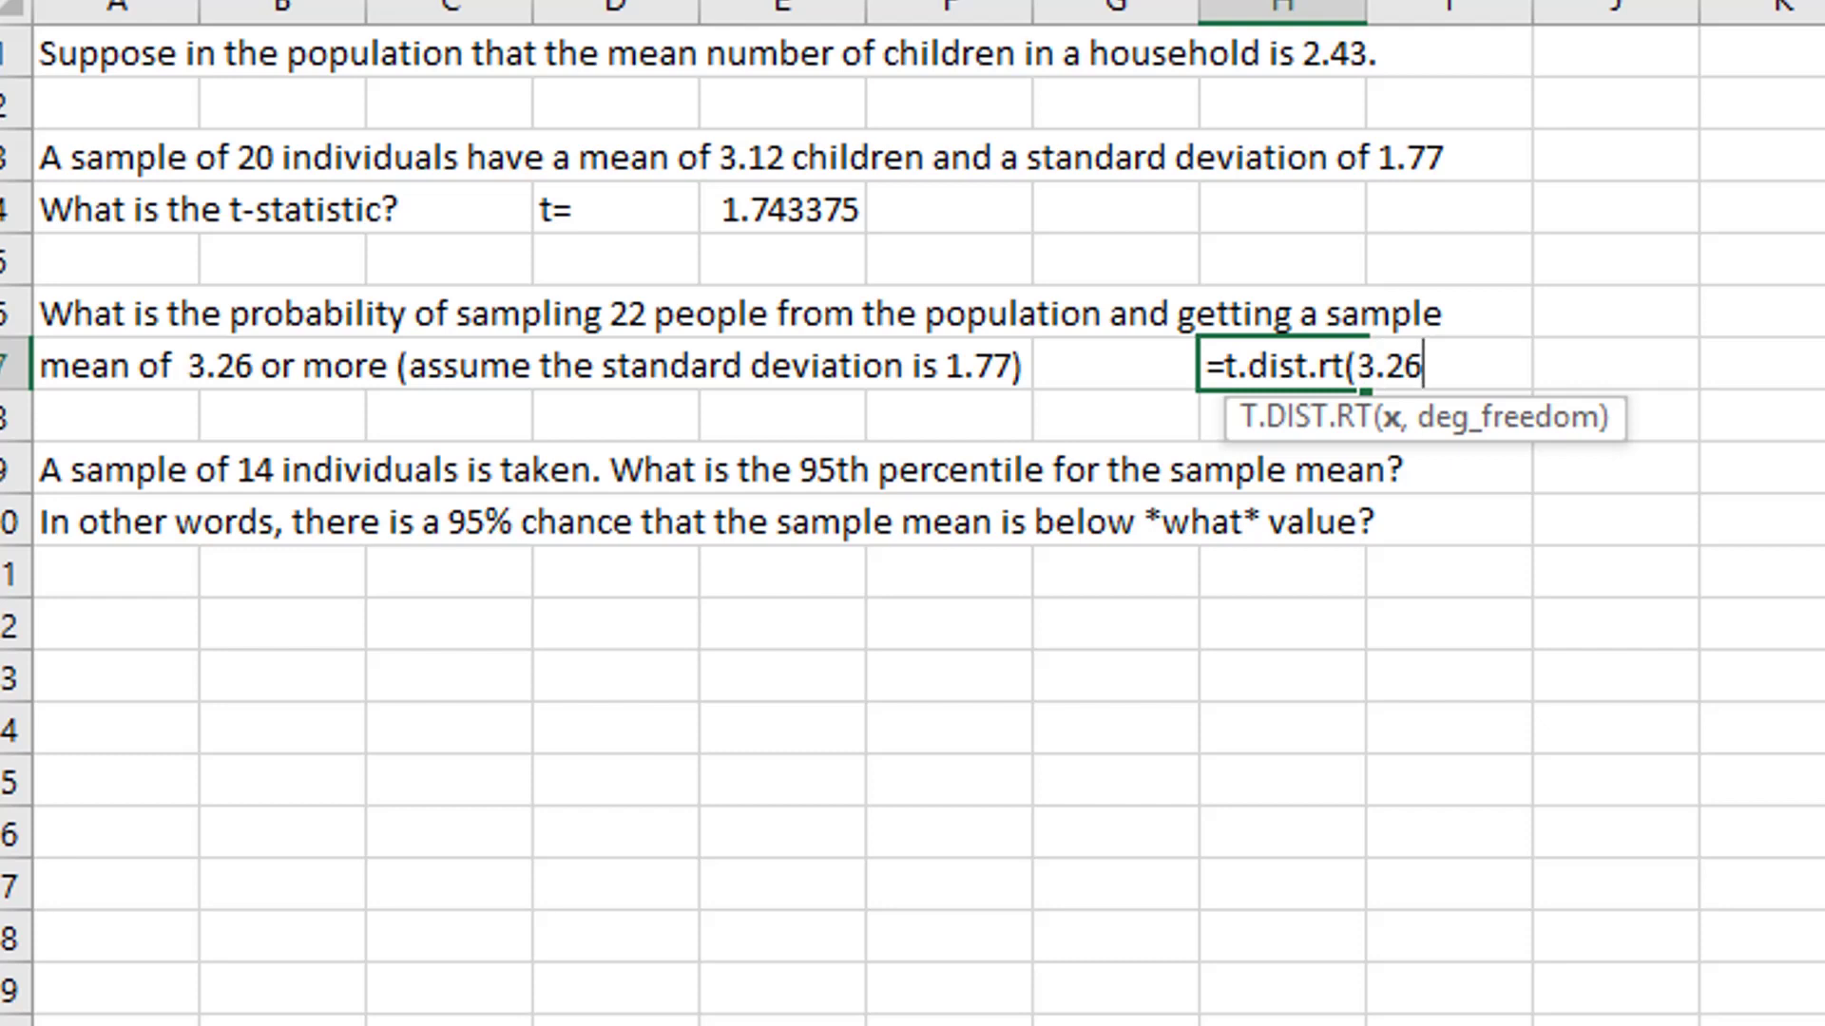
key(BackSpace)
key(BackSpace)
key(BackSpace)
key(BackSpace)
text(1)
key(BackSpace)
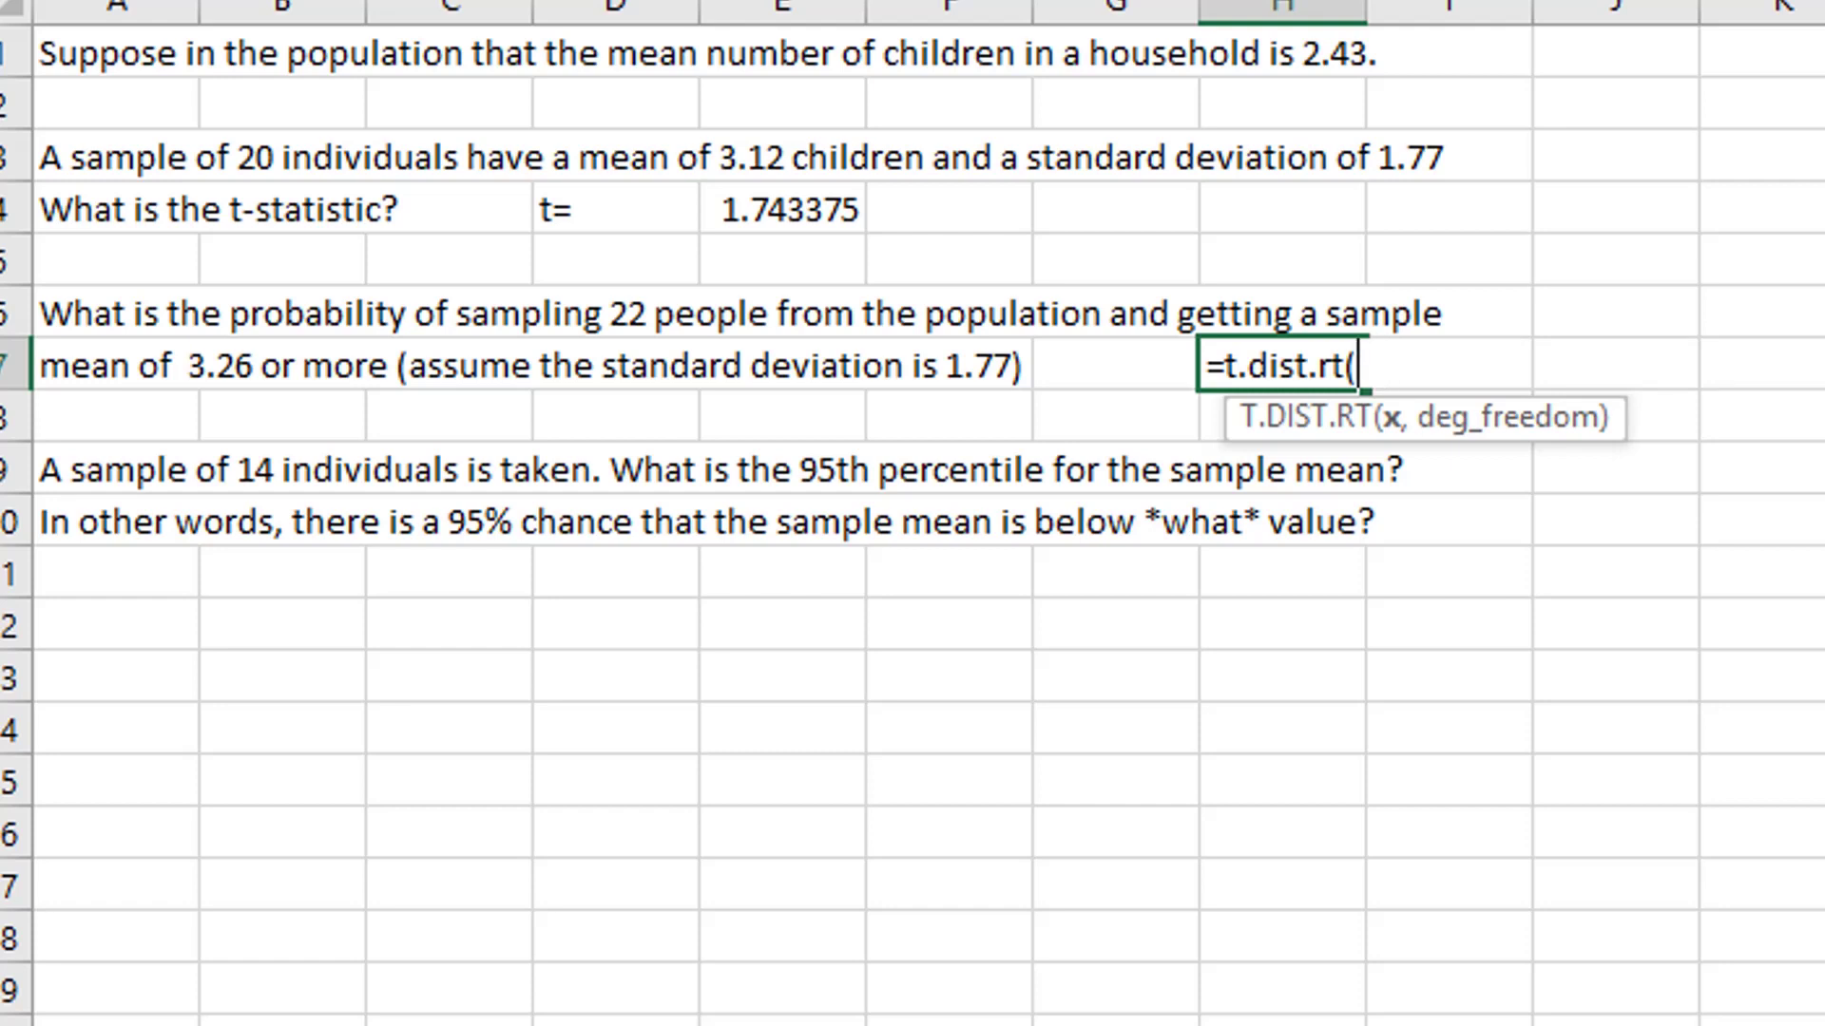
click(723, 201)
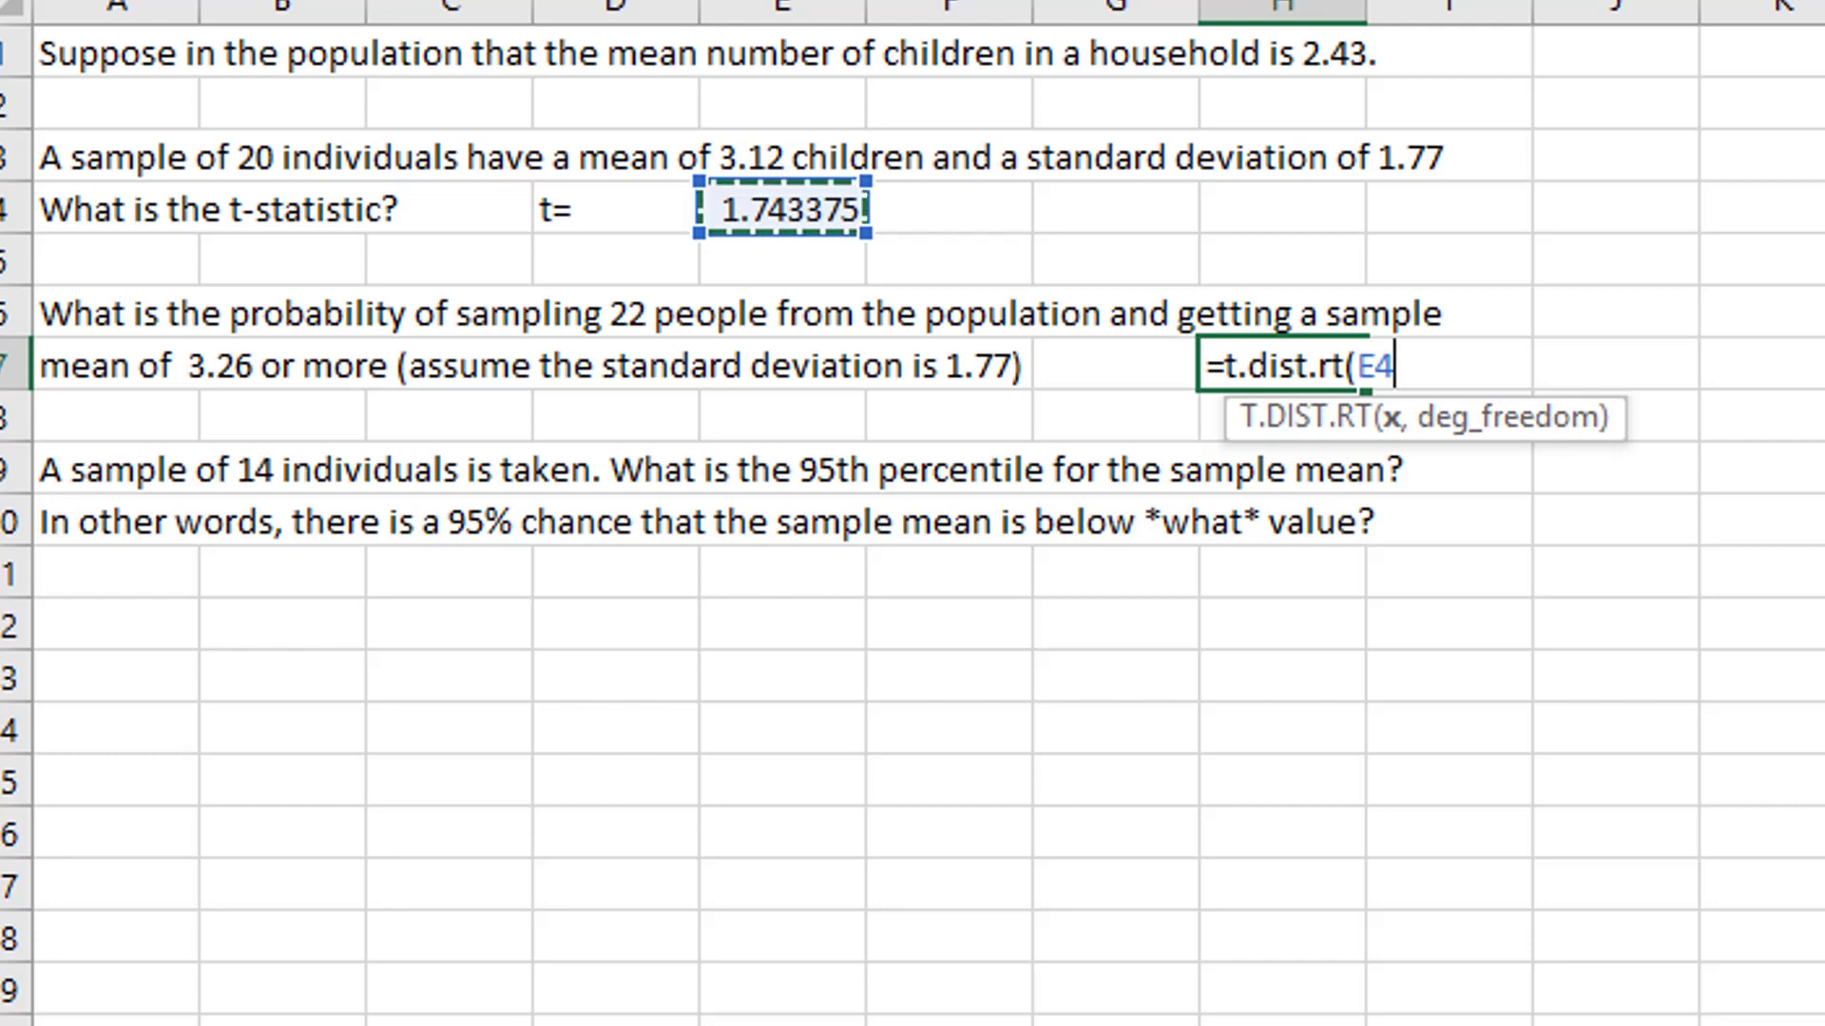
text(,)
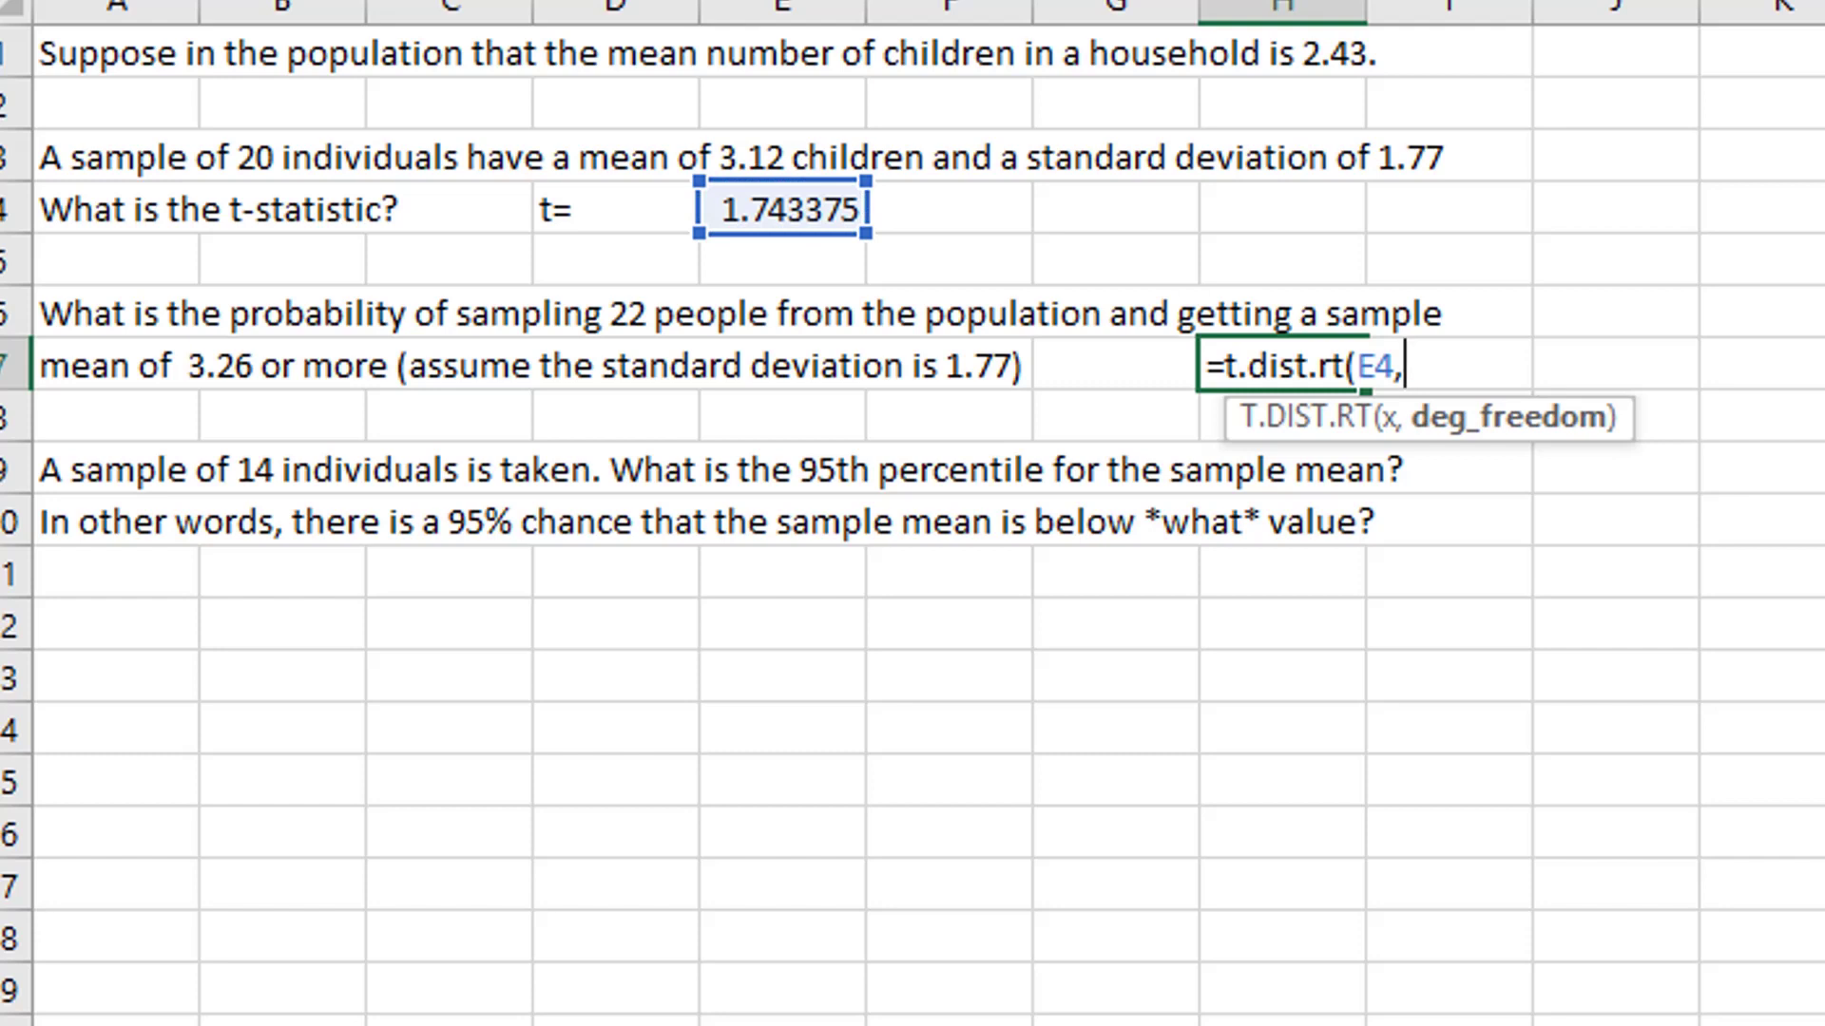
text(20-1))
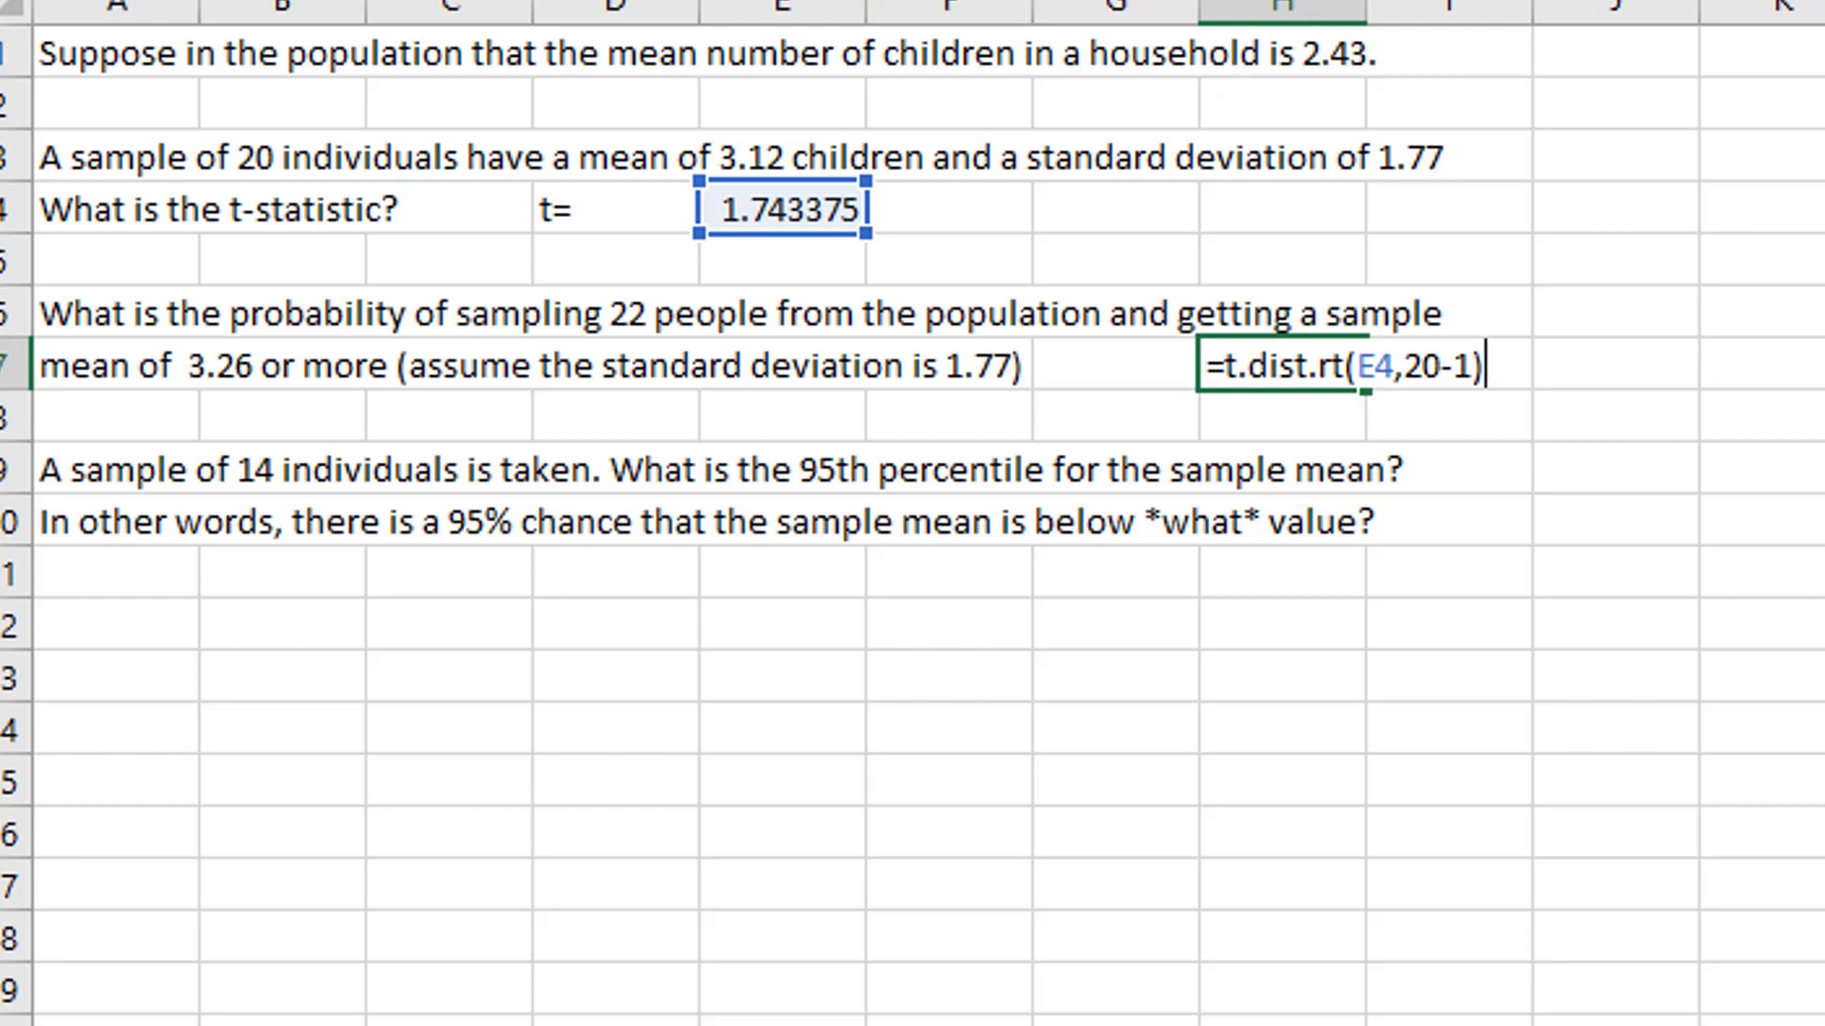
Step: Change the H7 degrees of freedom to 22-1, giving 0.047946
click(1219, 5)
text(2)
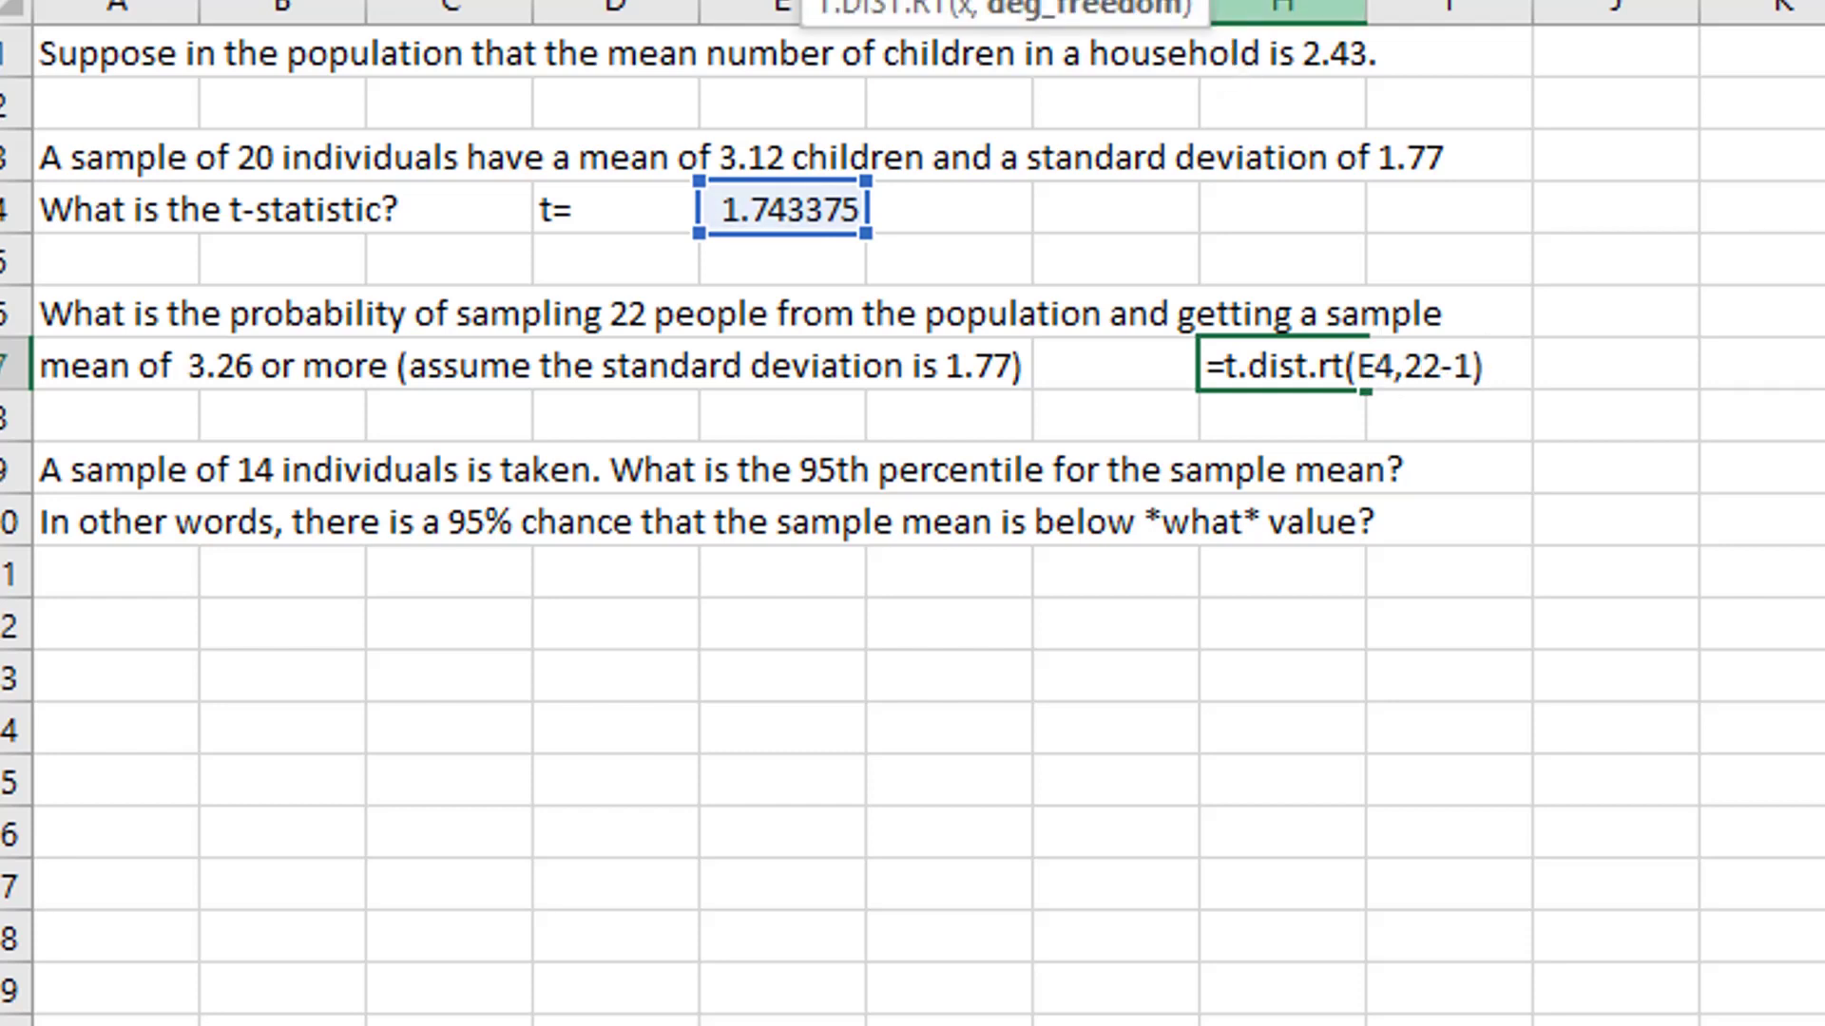
key(Return)
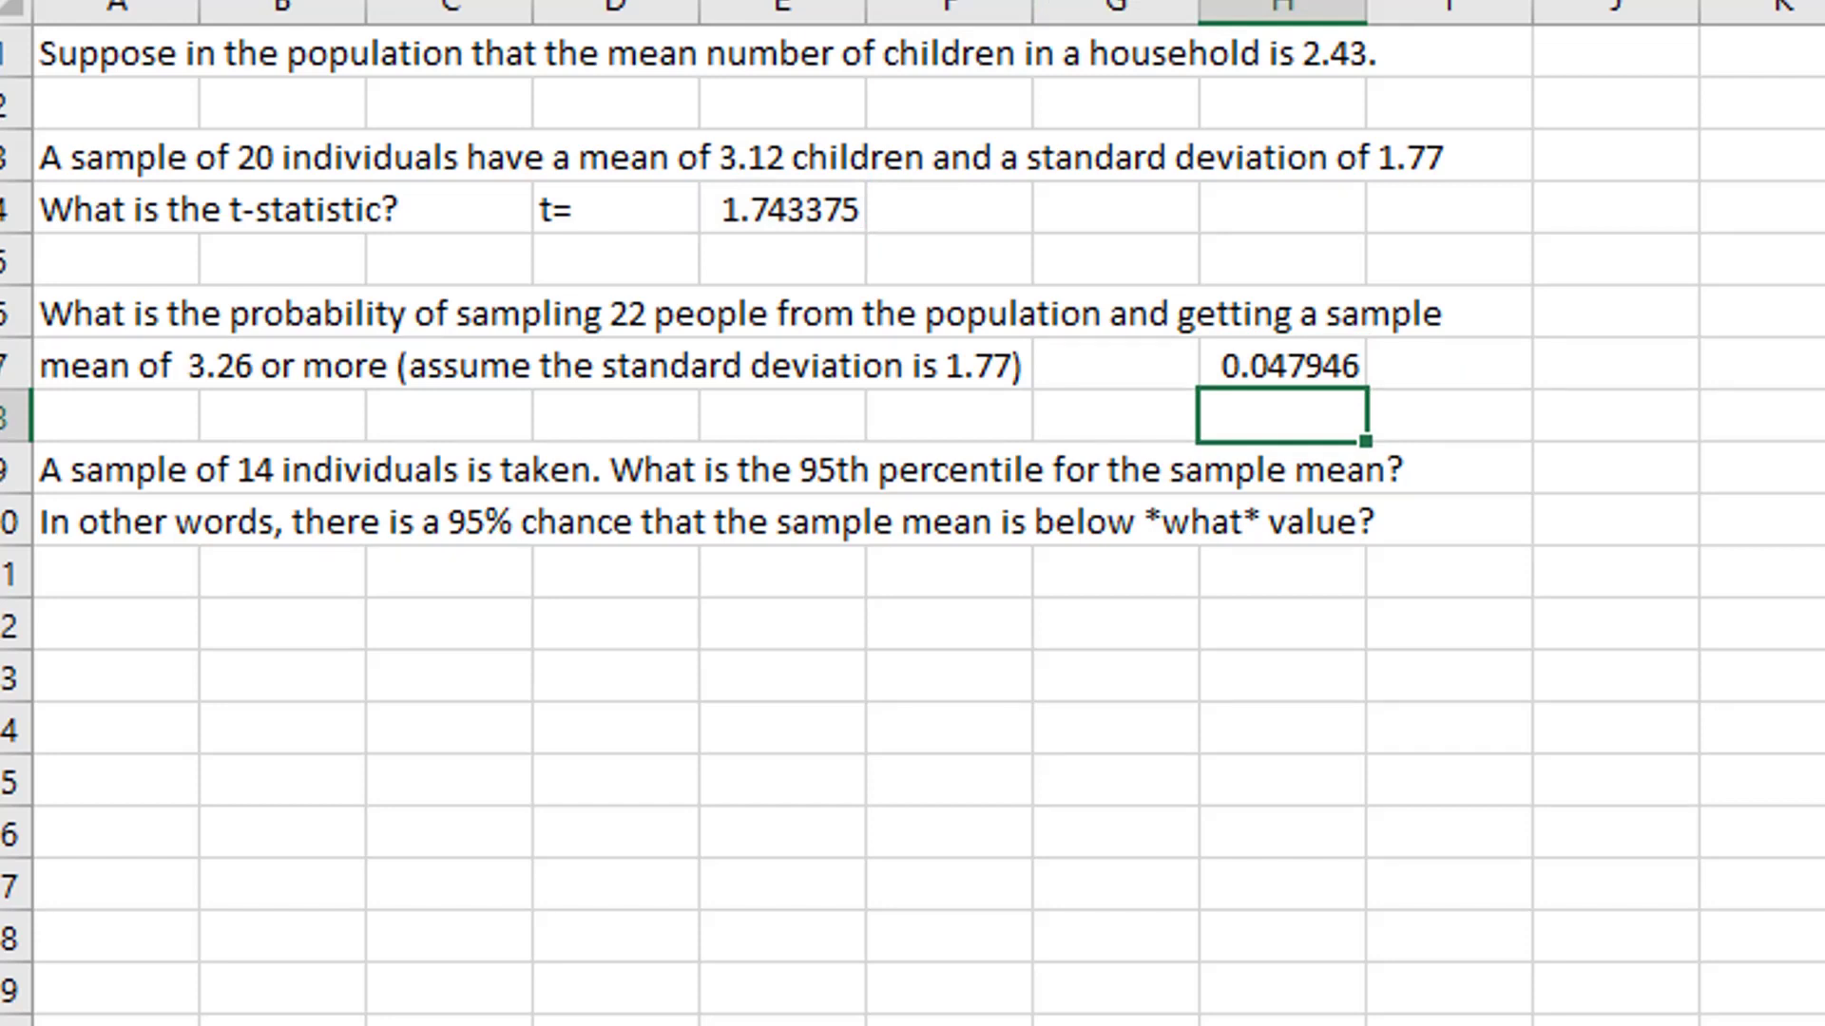
key(Up)
key(Down)
key(Down)
key(Down)
key(Down)
key(Down)
key(Left)
key(Left)
key(Left)
key(Left)
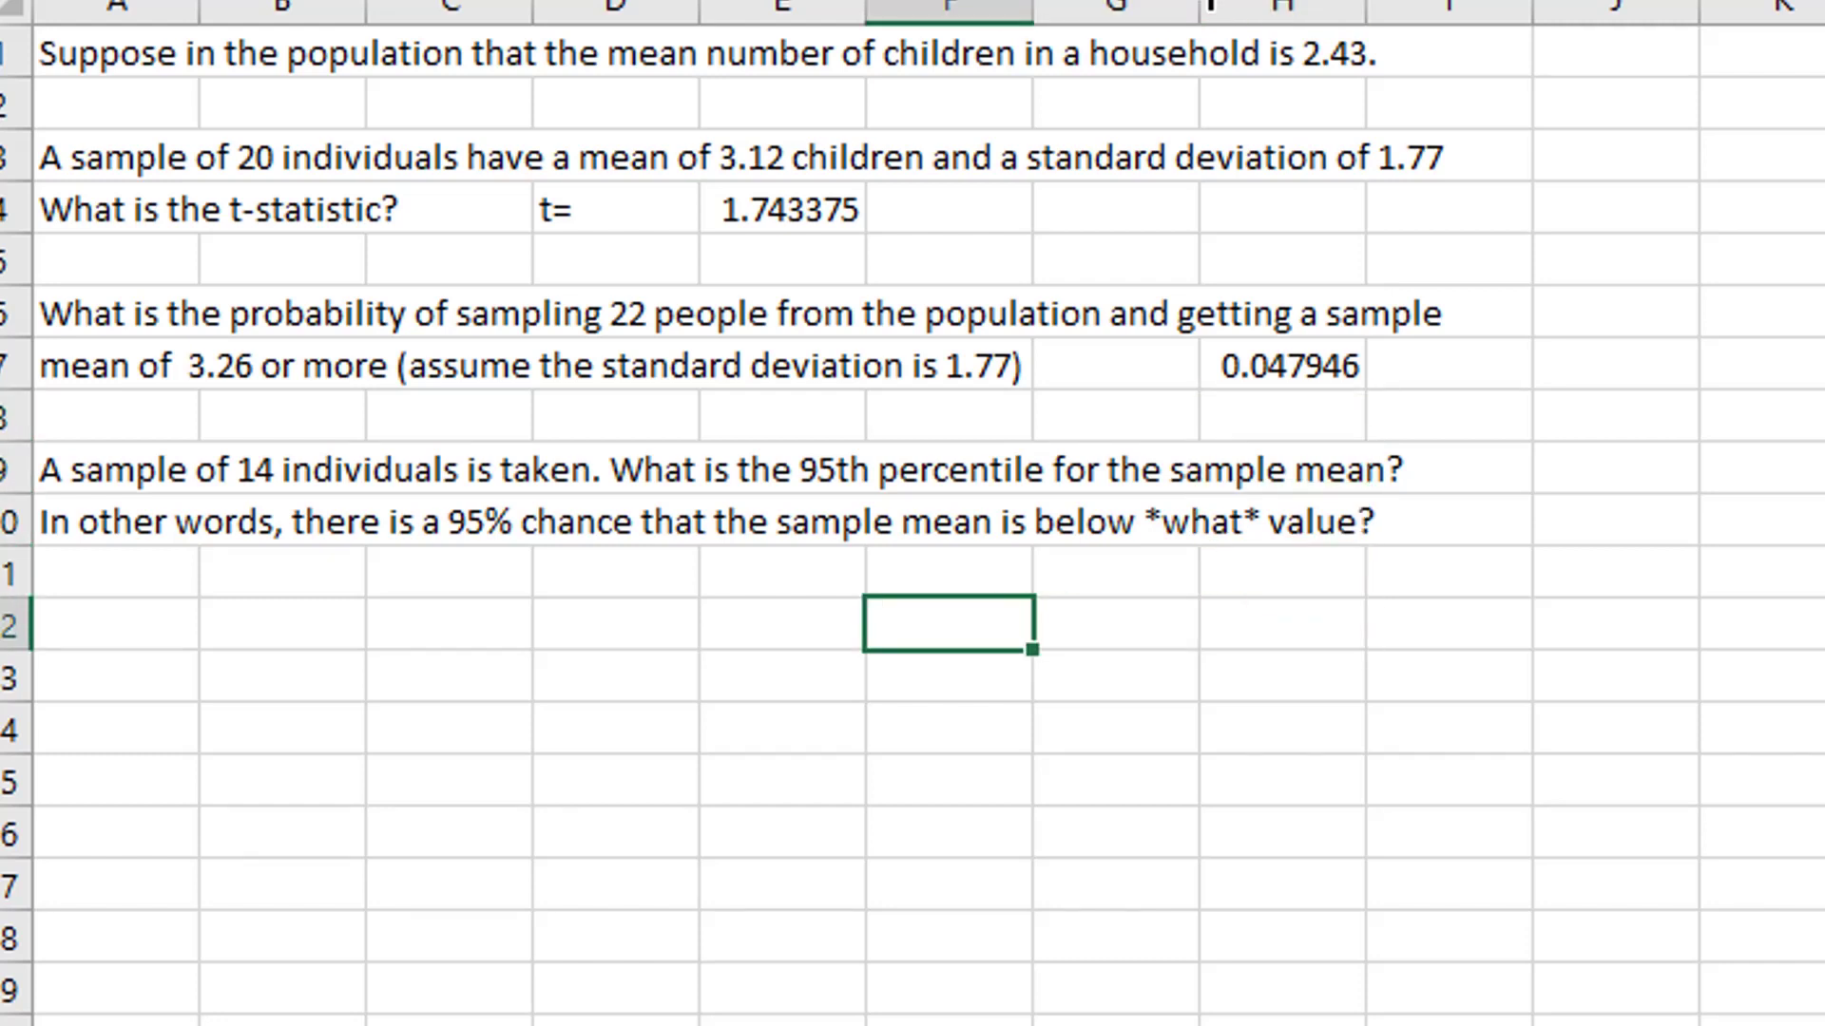
key(Left)
key(Left)
key(Left)
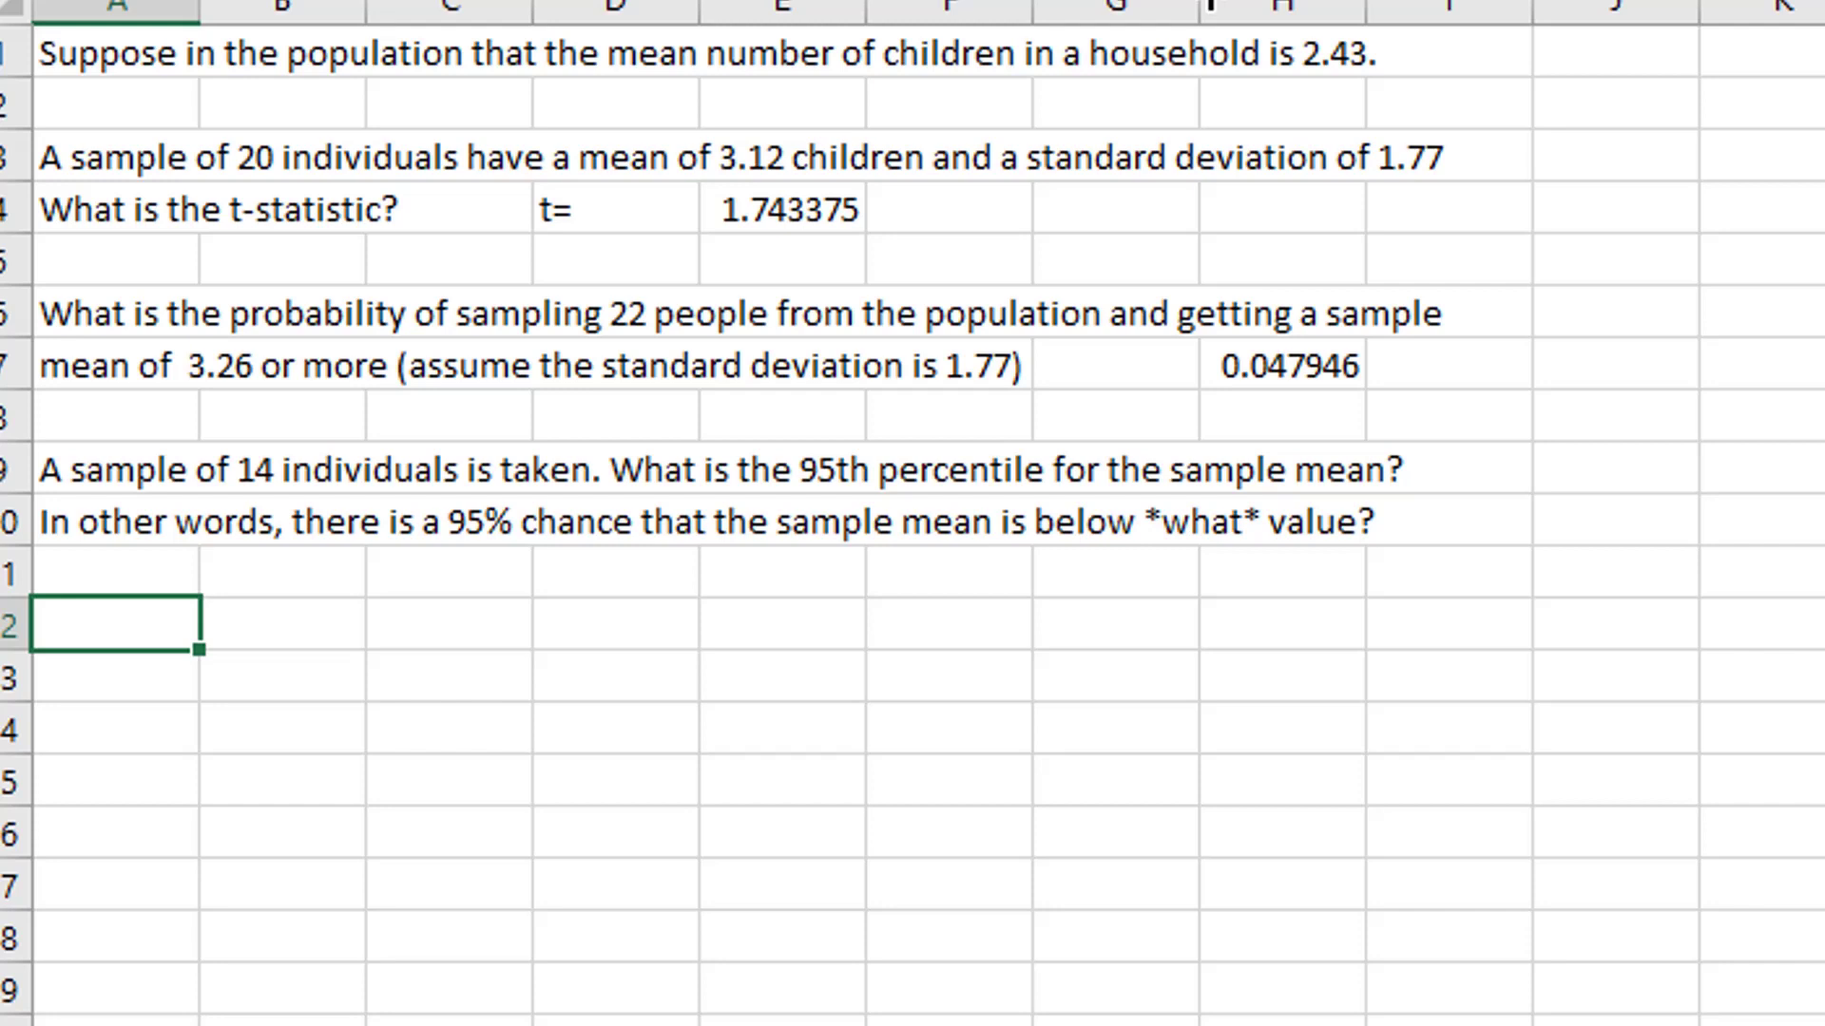
key(Up)
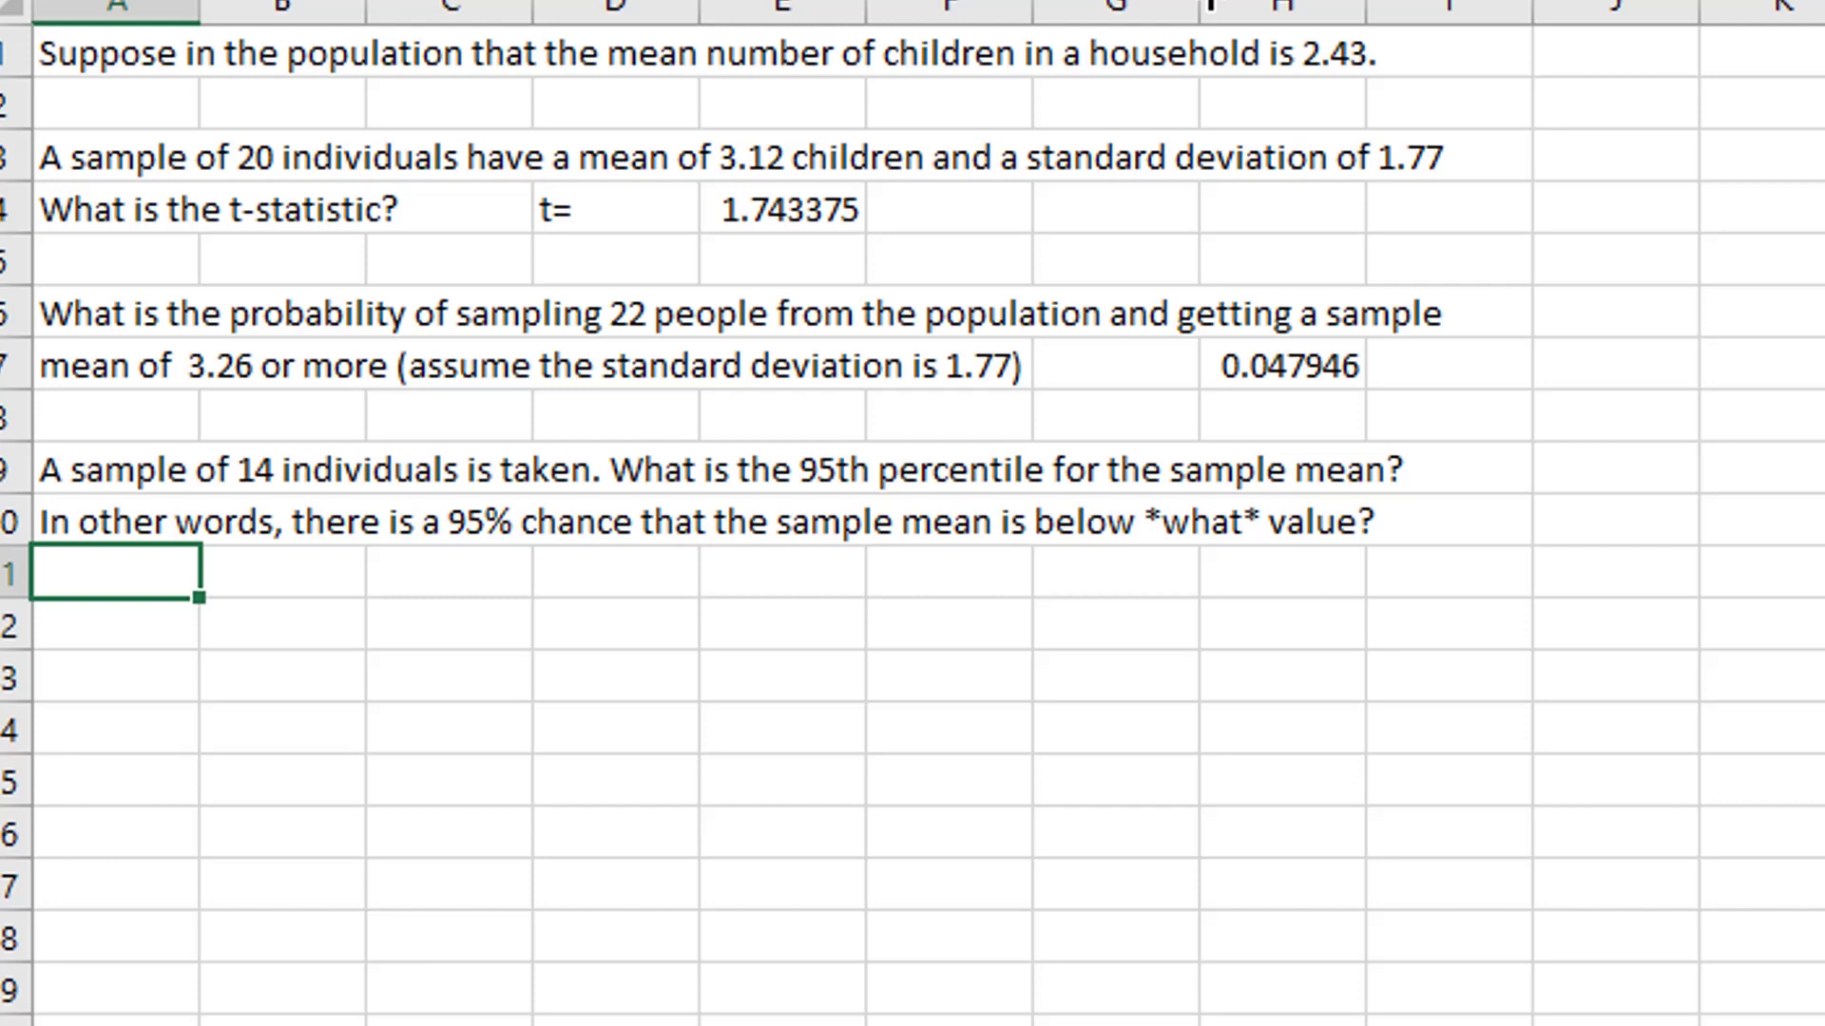
Step: Enter =T.INV(.95,13) in G11, giving 1.770933, and label F11 't*'
text(=)
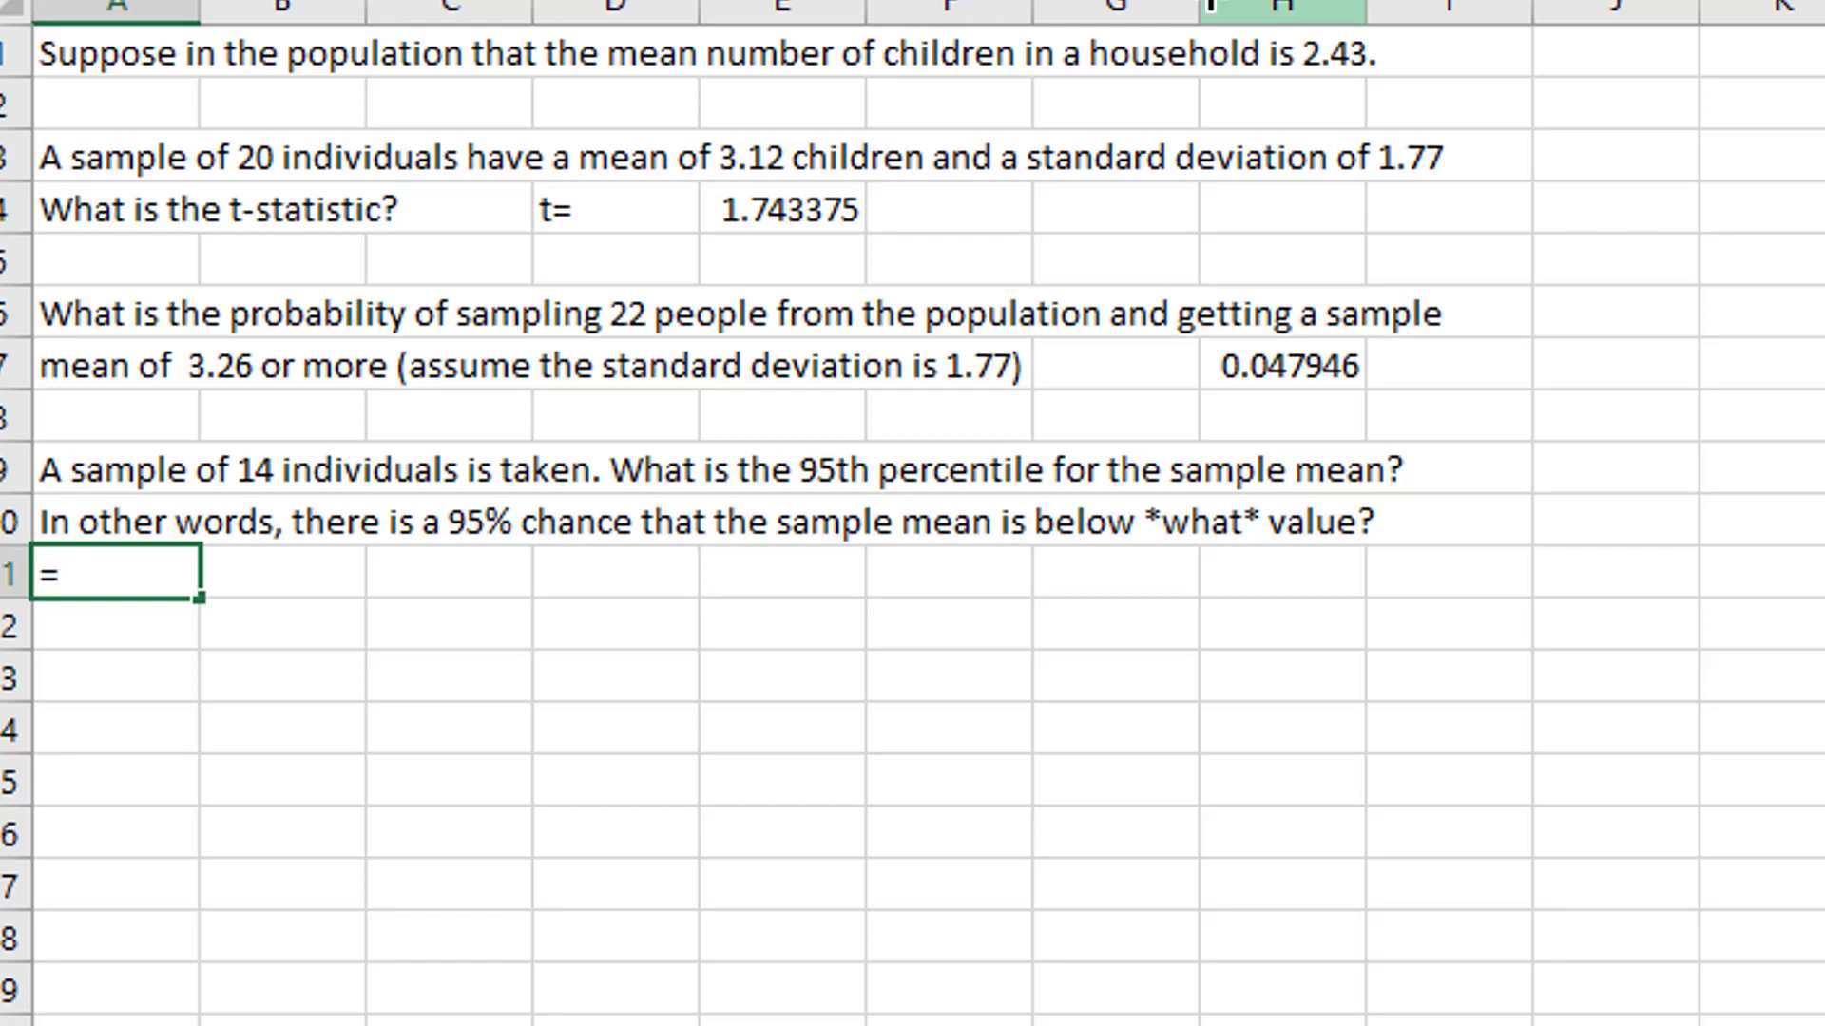
key(Escape)
key(Right)
key(Right)
key(Right)
key(Right)
key(Right)
key(Right)
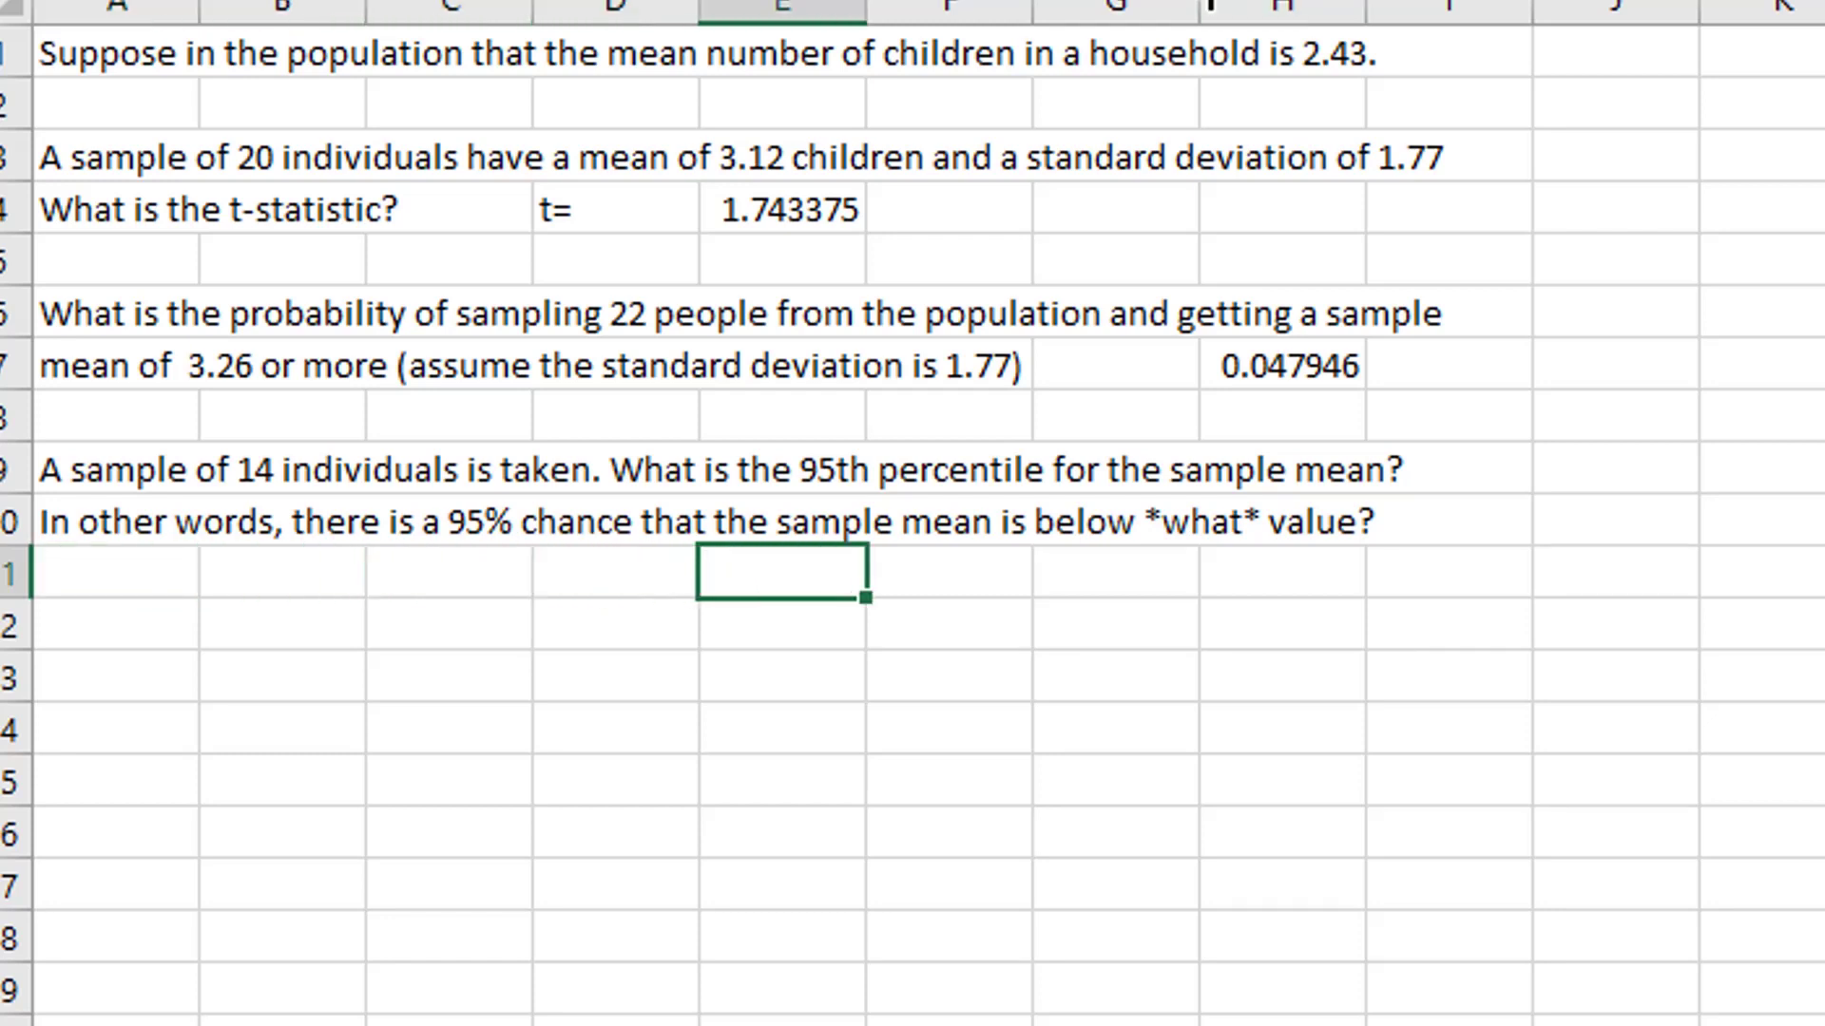
text(=t.i)
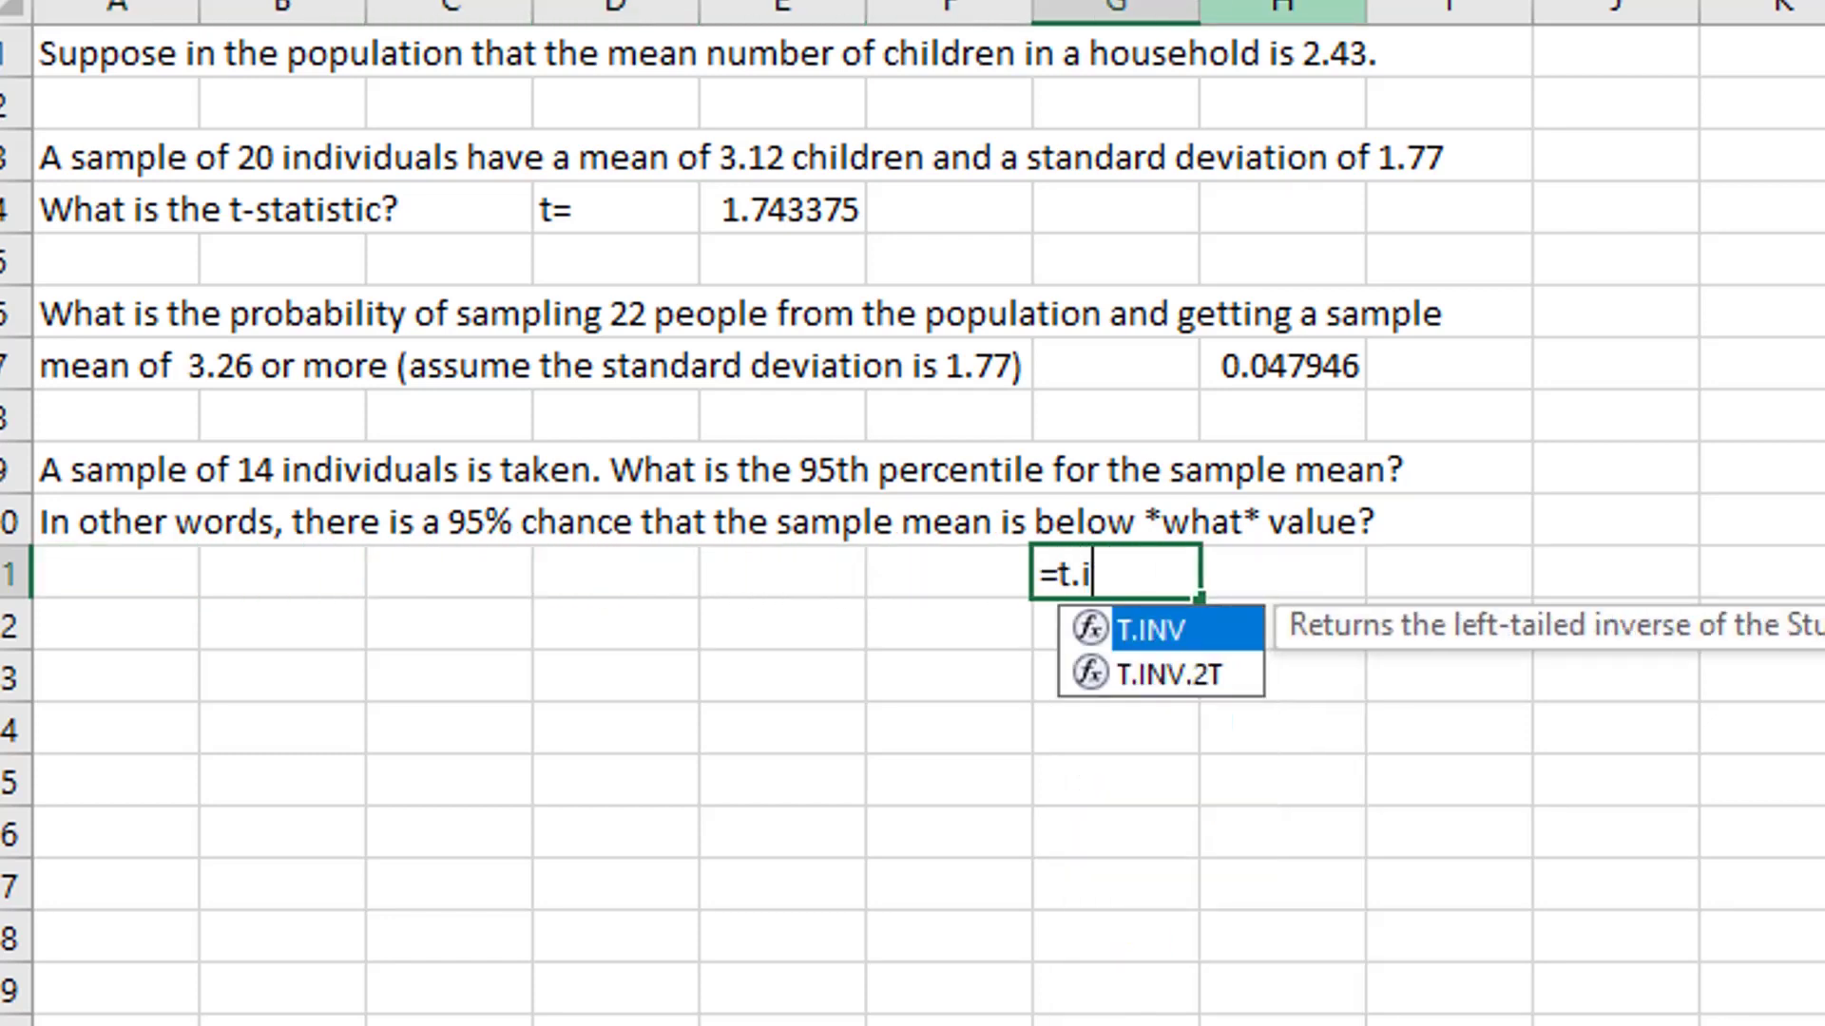
text(nv()
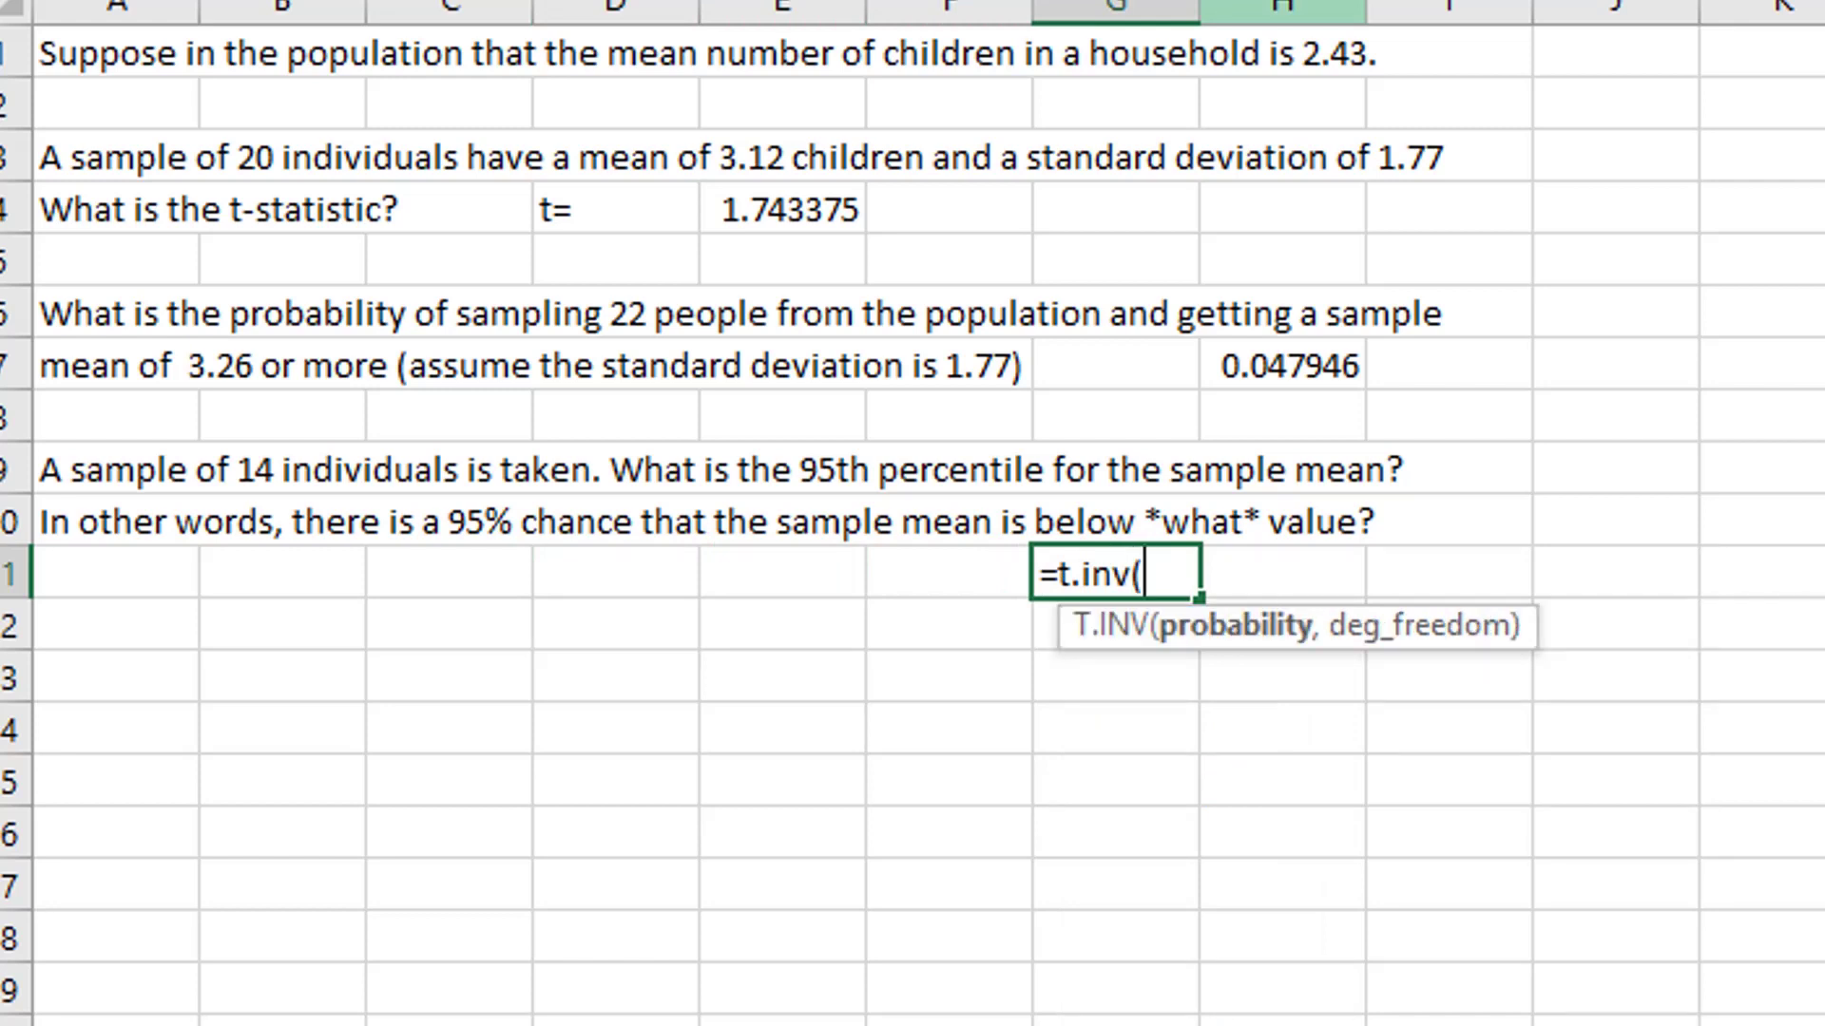
text(.95,)
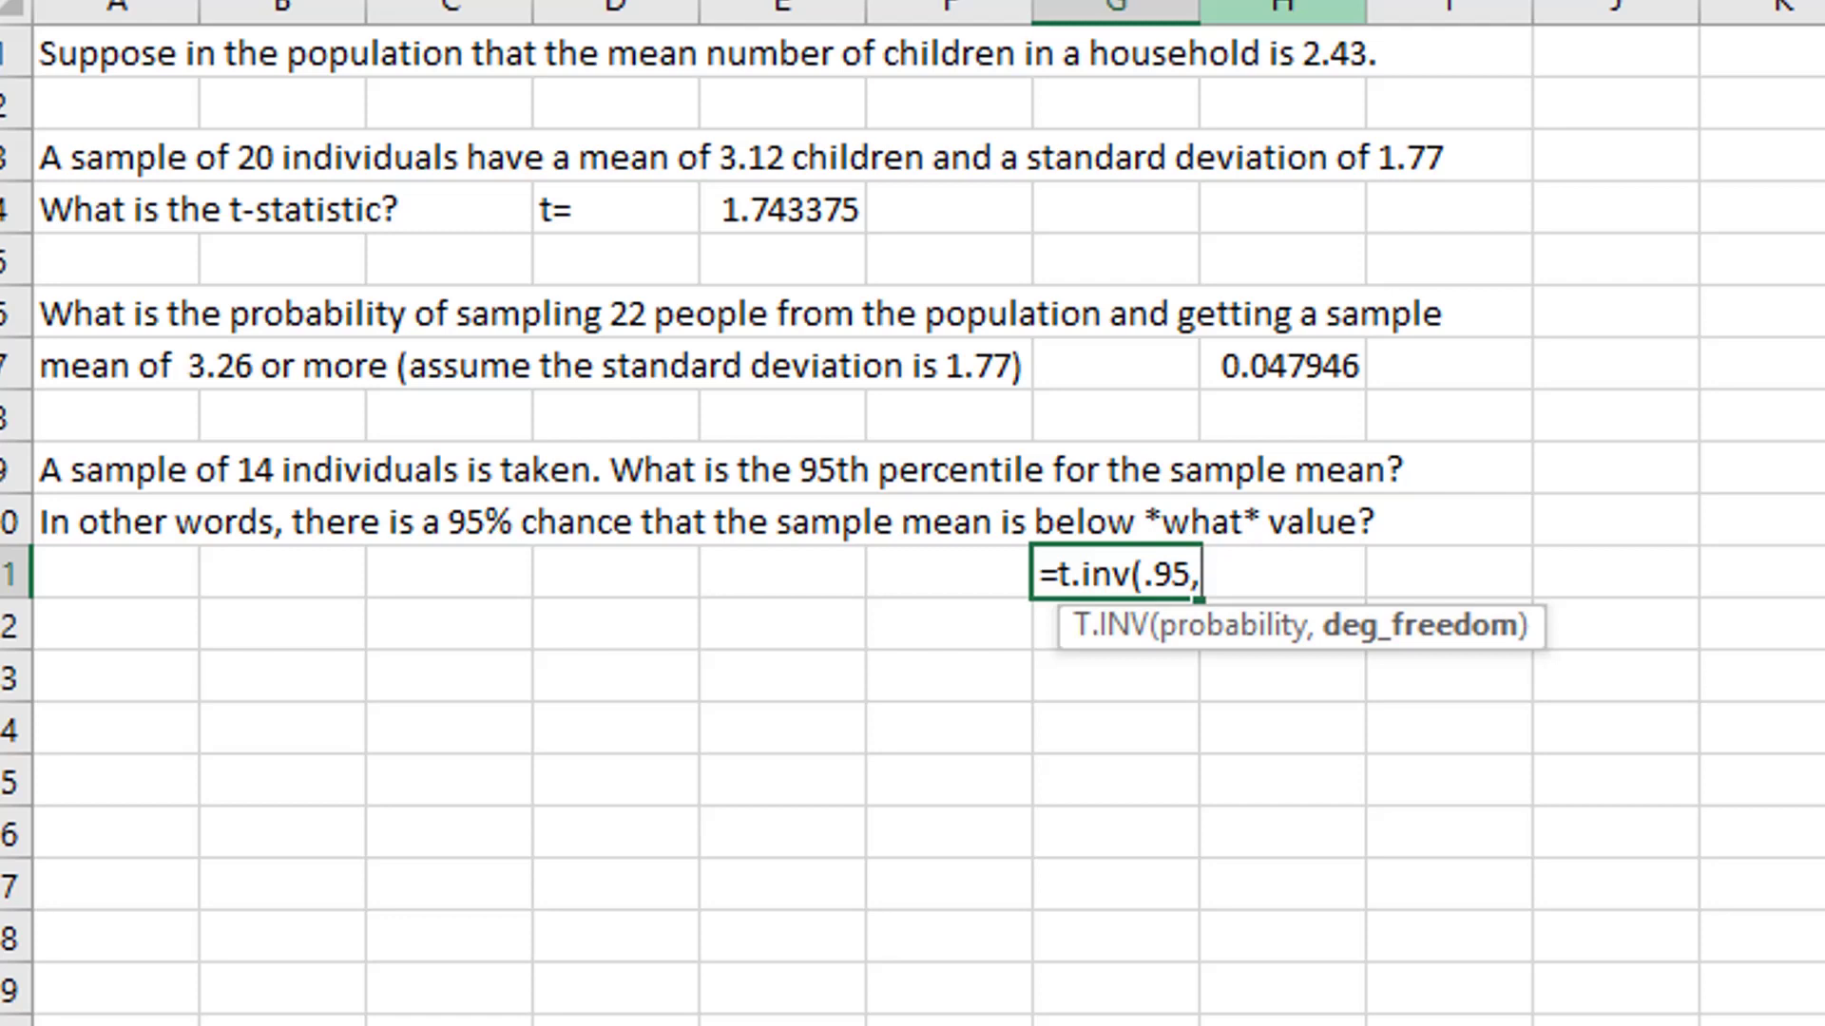
text(13))
key(Return)
click(948, 573)
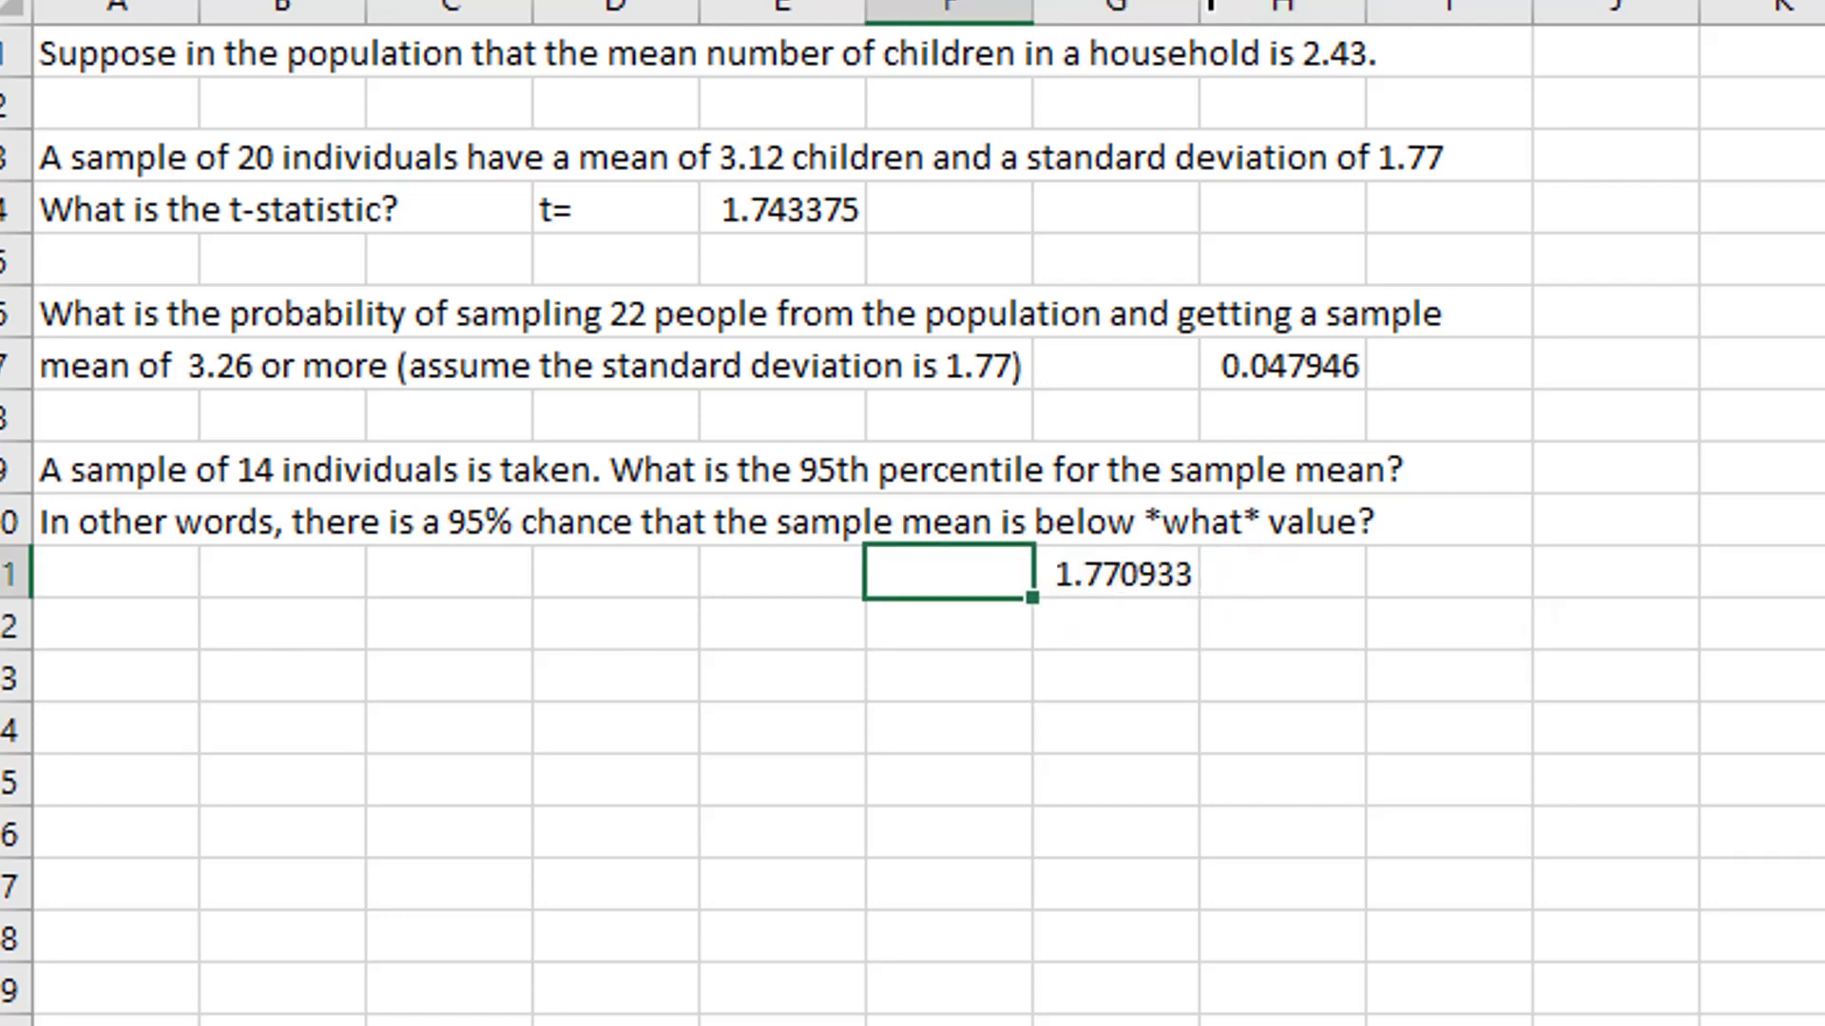
text(t*)
key(Return)
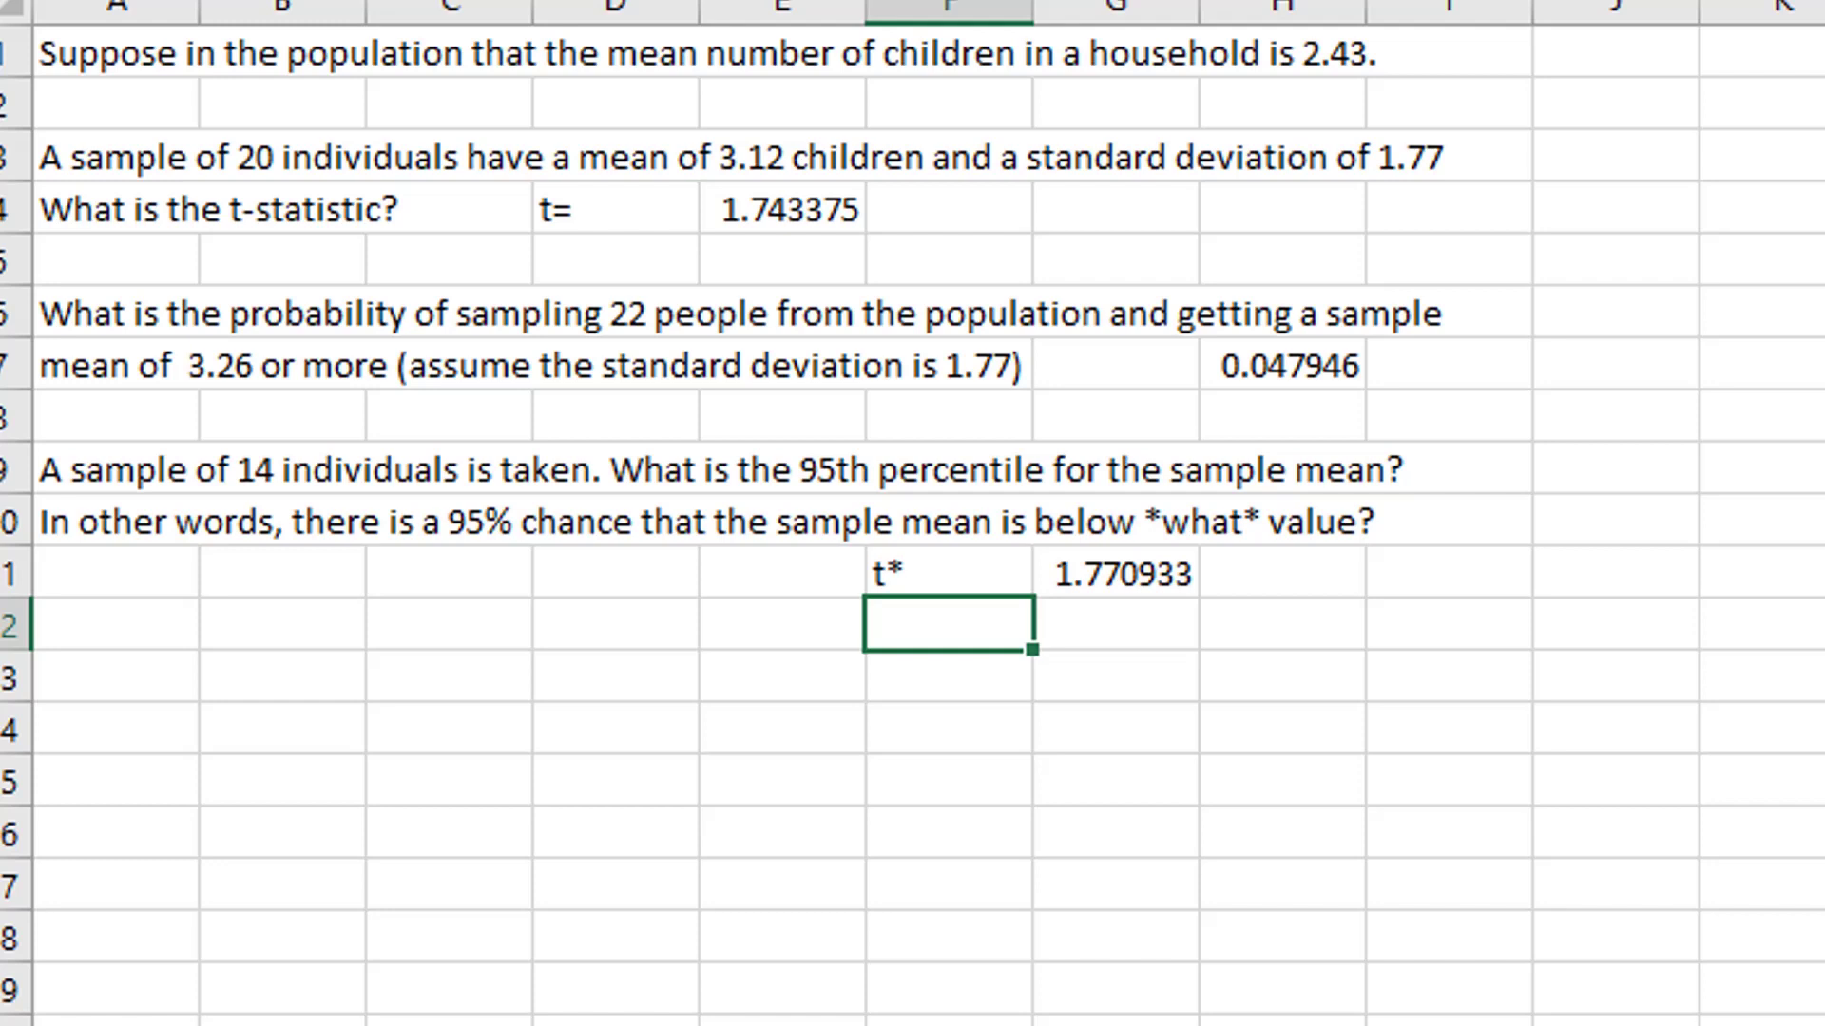
Step: Add labelled values mean 2.43 and s.d. 1.77 in F13:G14
key(Down)
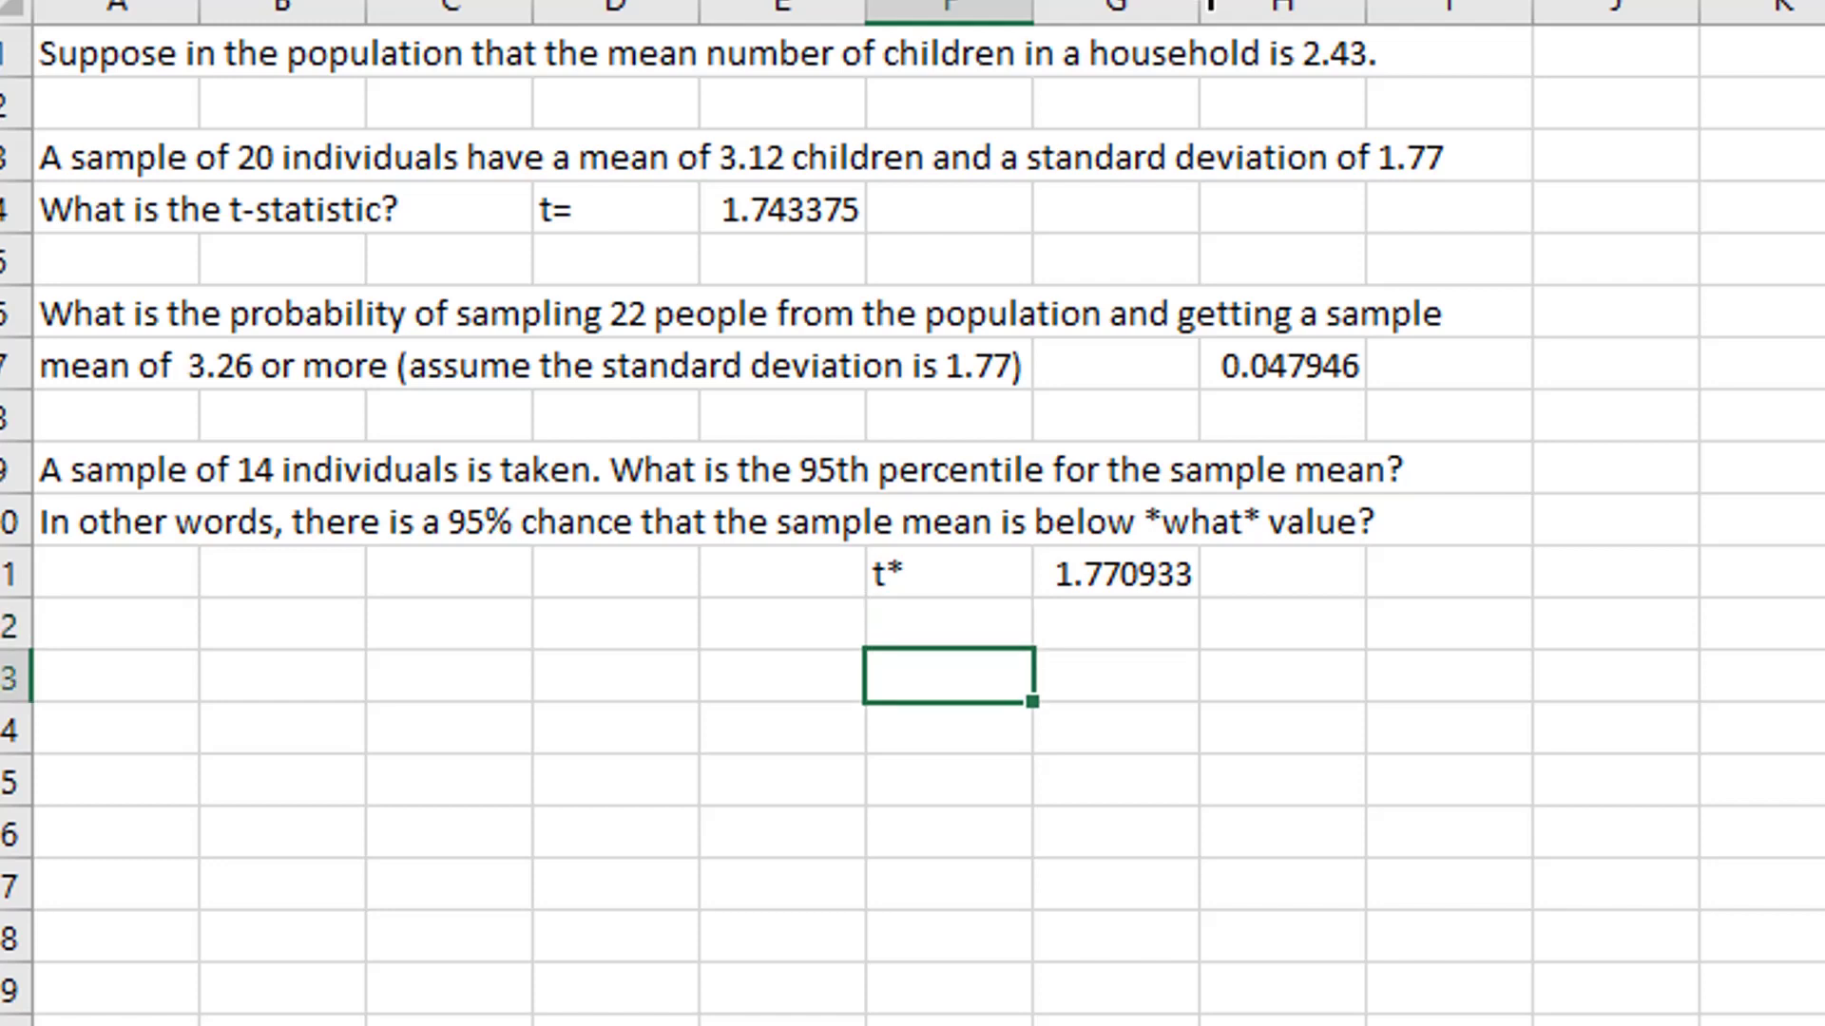
text(mean)
key(Return)
click(1114, 676)
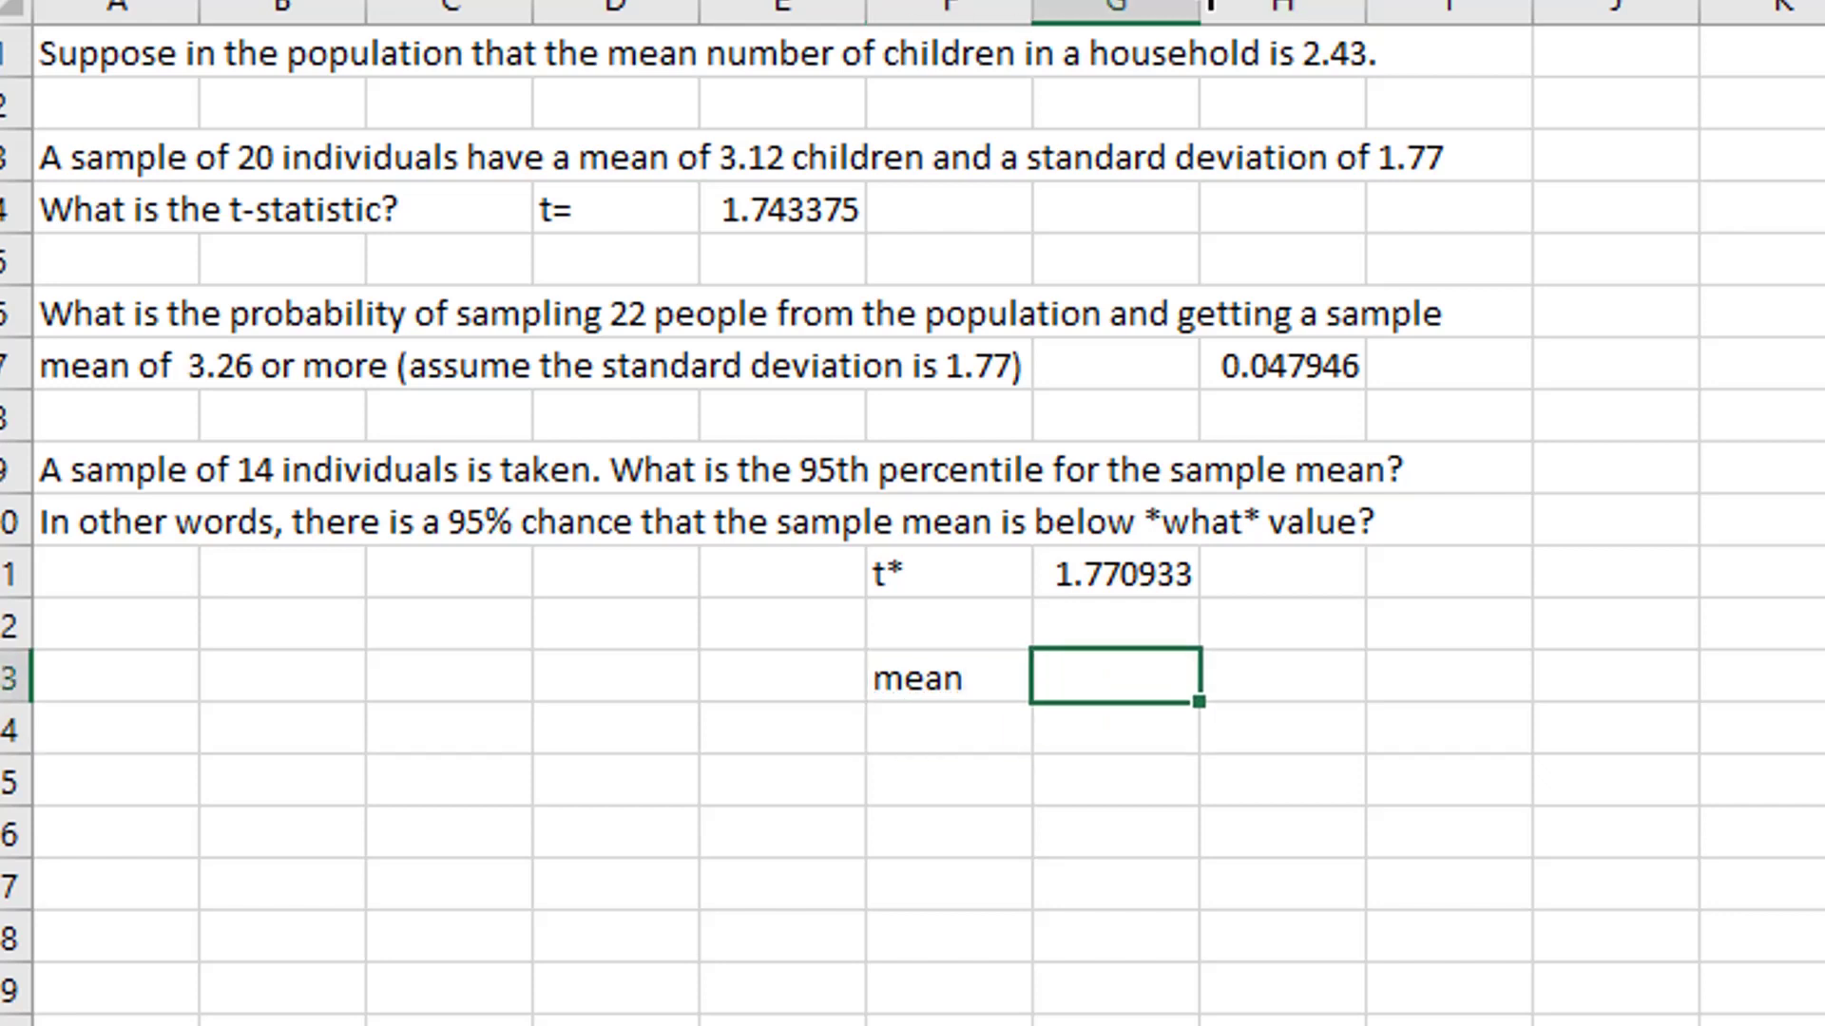
text(2.43)
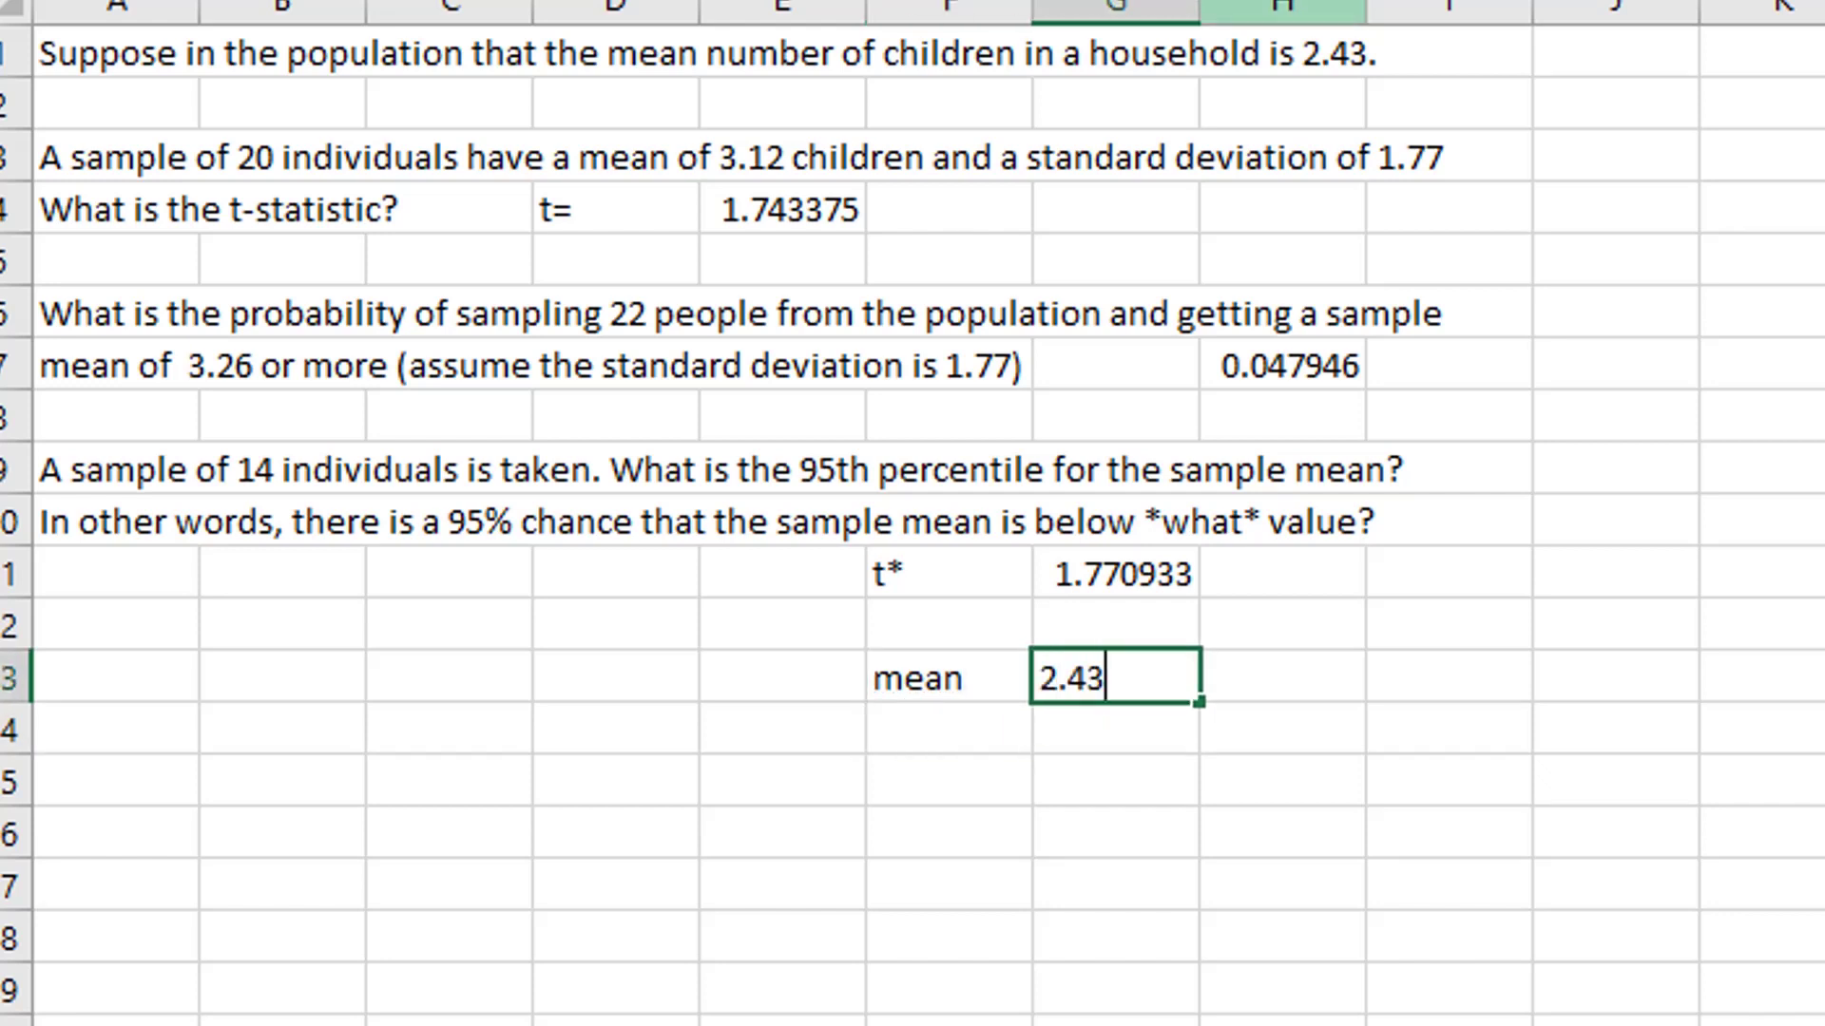
click(947, 728)
text(s.d.)
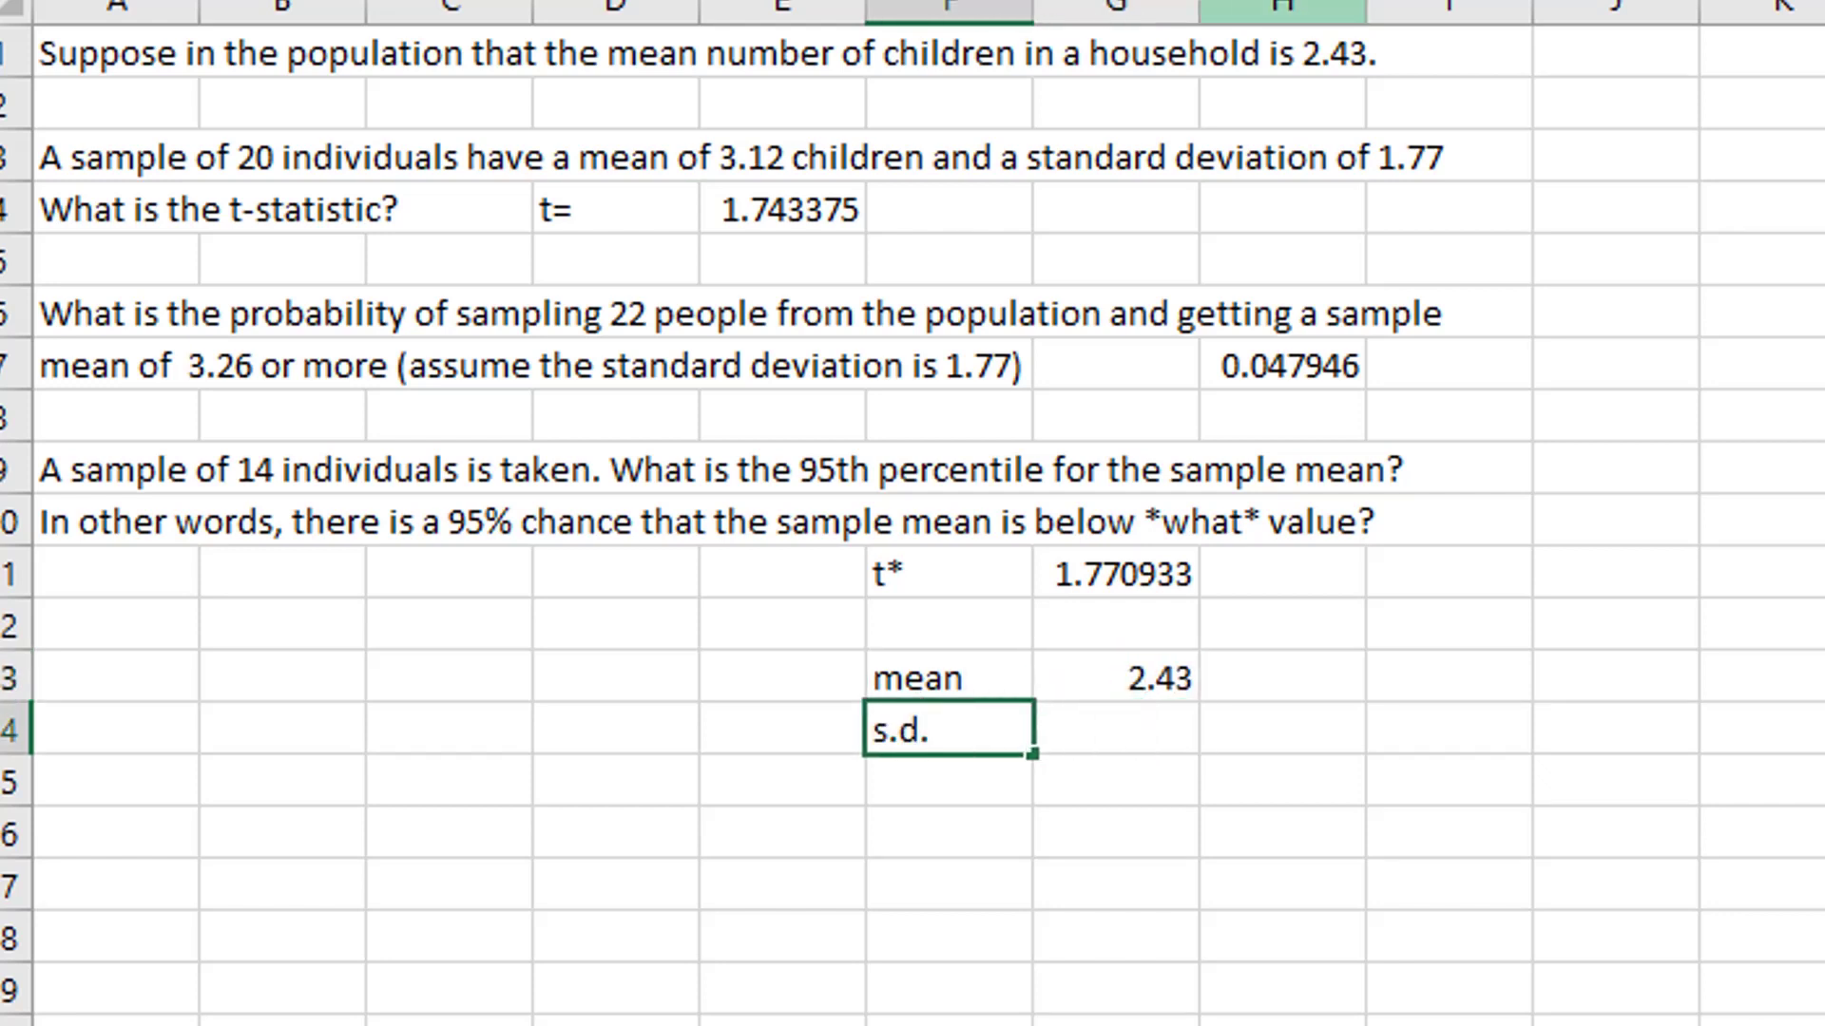
key(Tab)
key(Tab)
key(Left)
text(1.77)
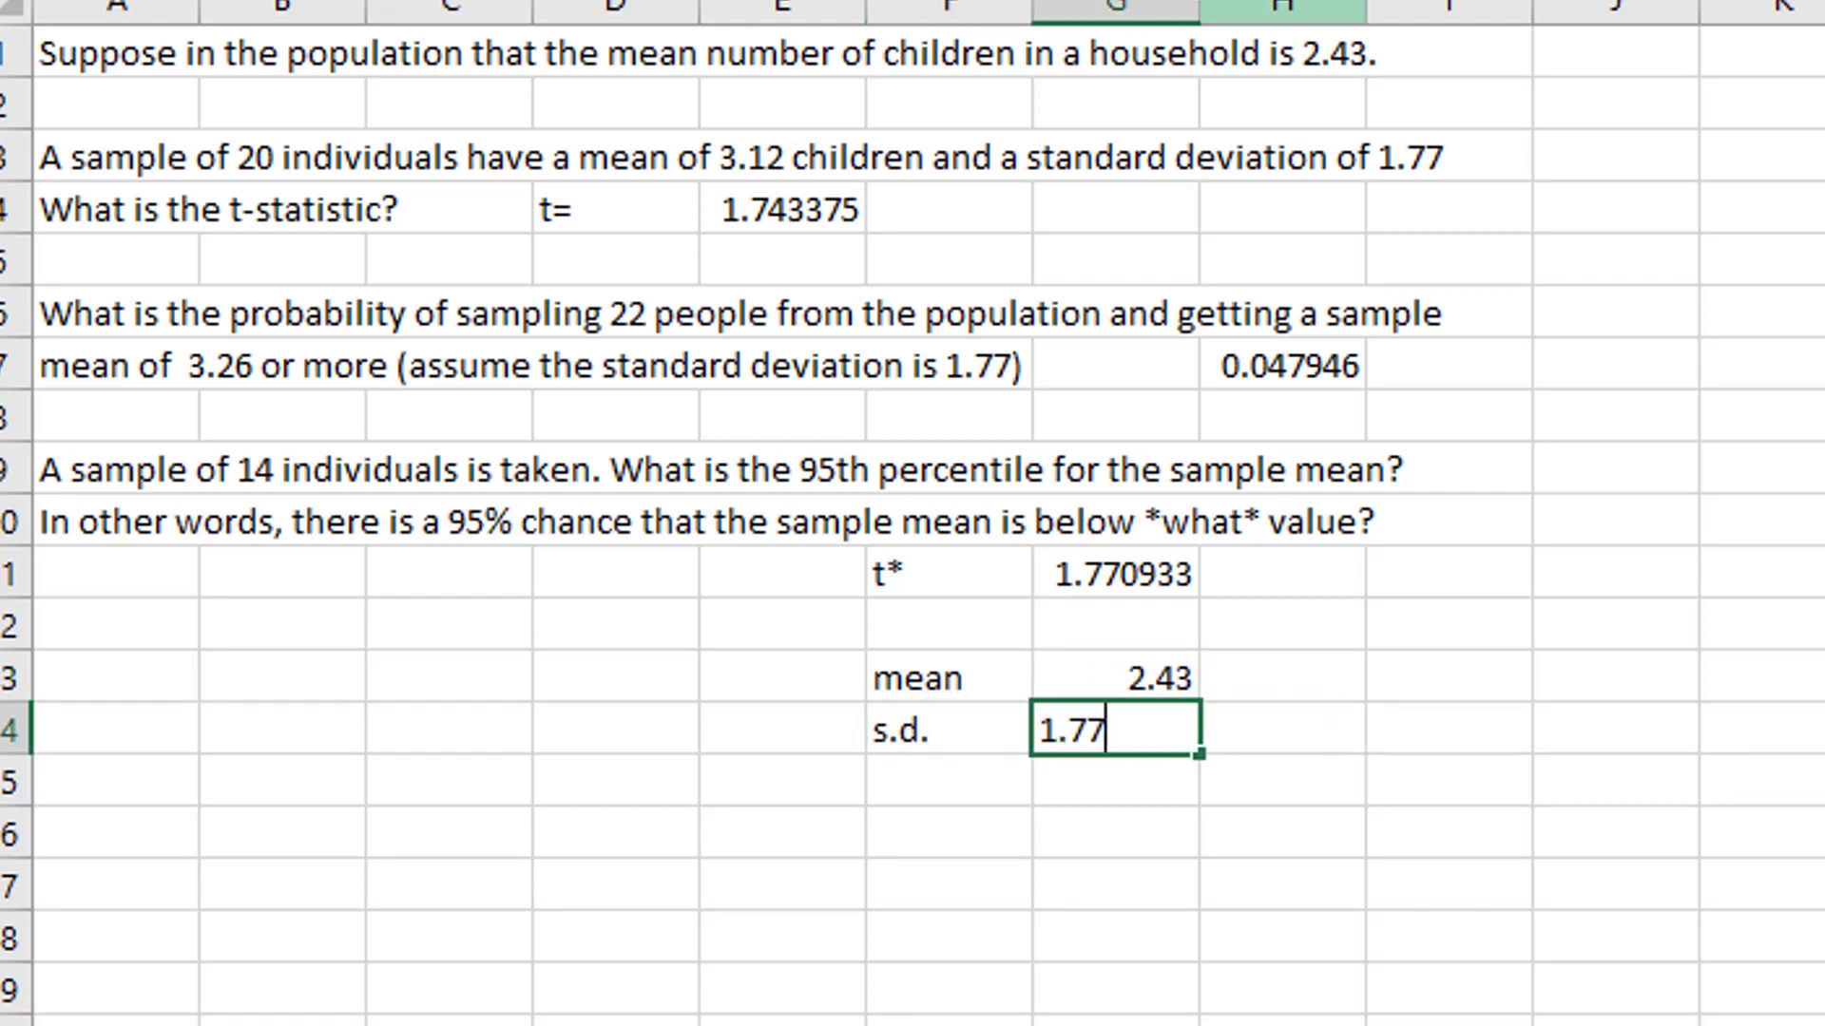
key(Left)
Step: Label F15 'std error' and enter =G14/SQRT(14) in G15, giving 0.473052
key(Down)
text(st)
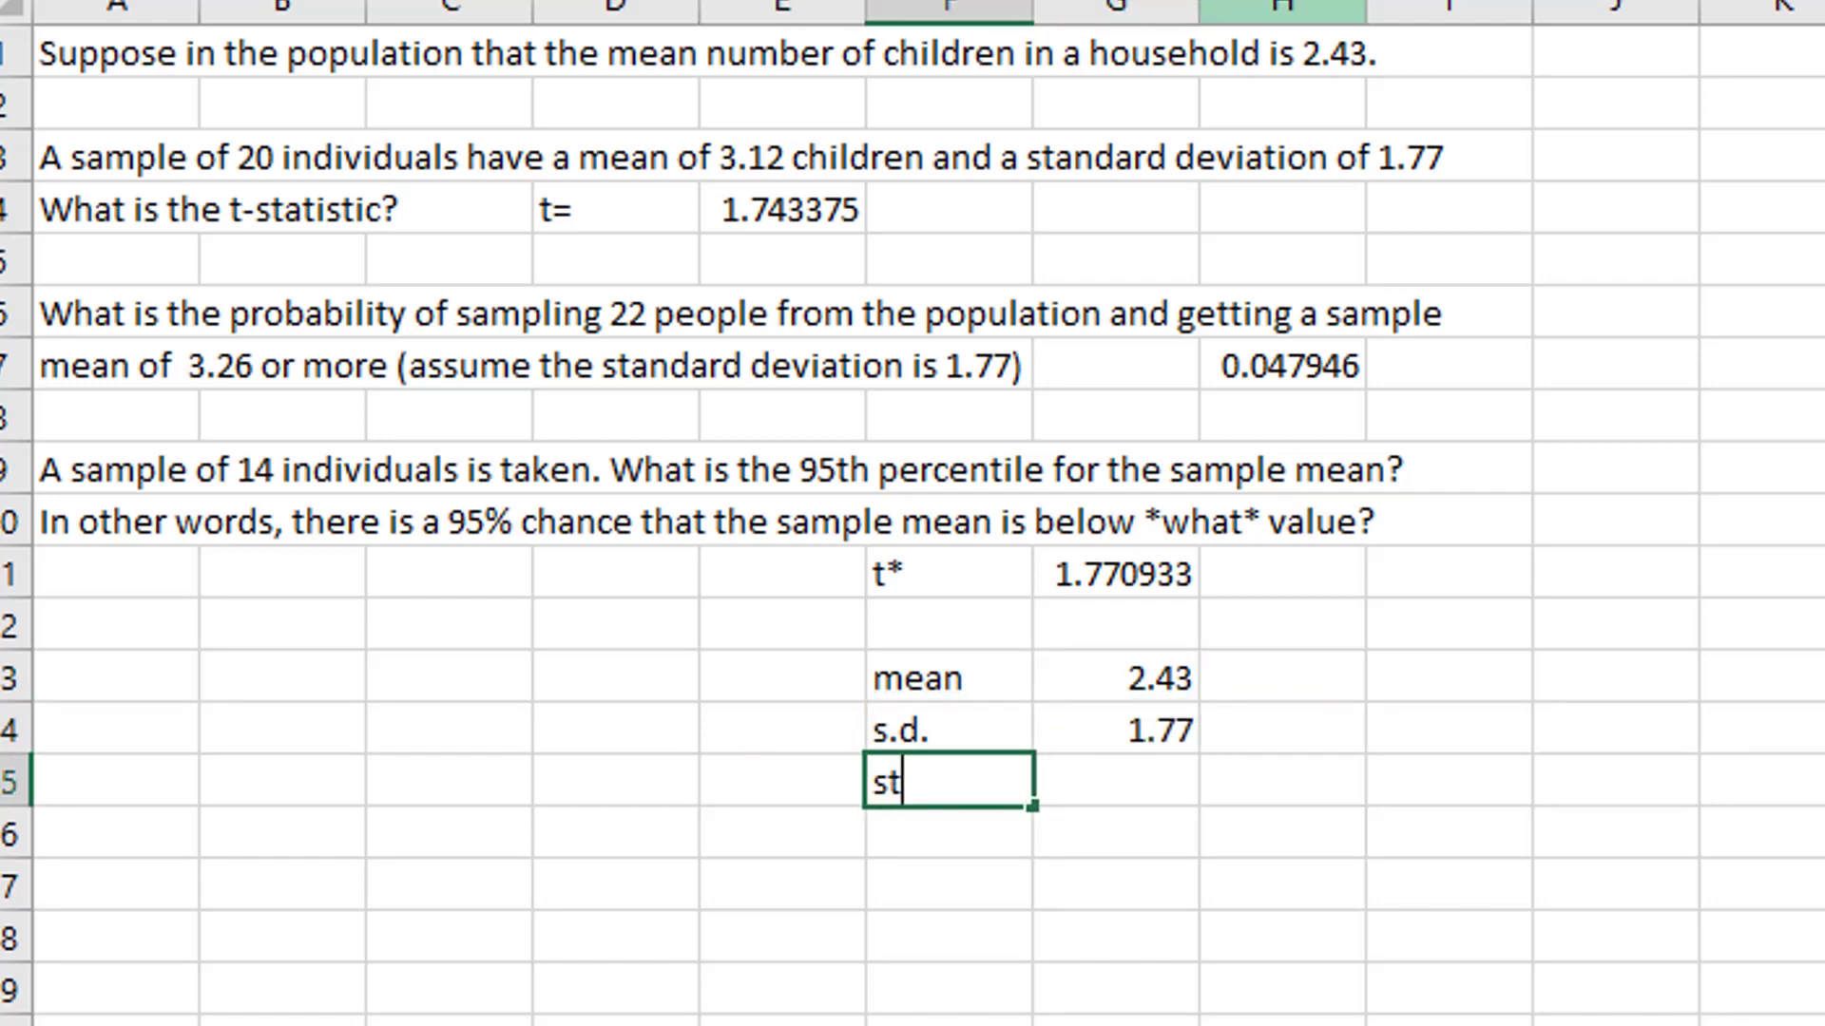
text(d error)
key(Tab)
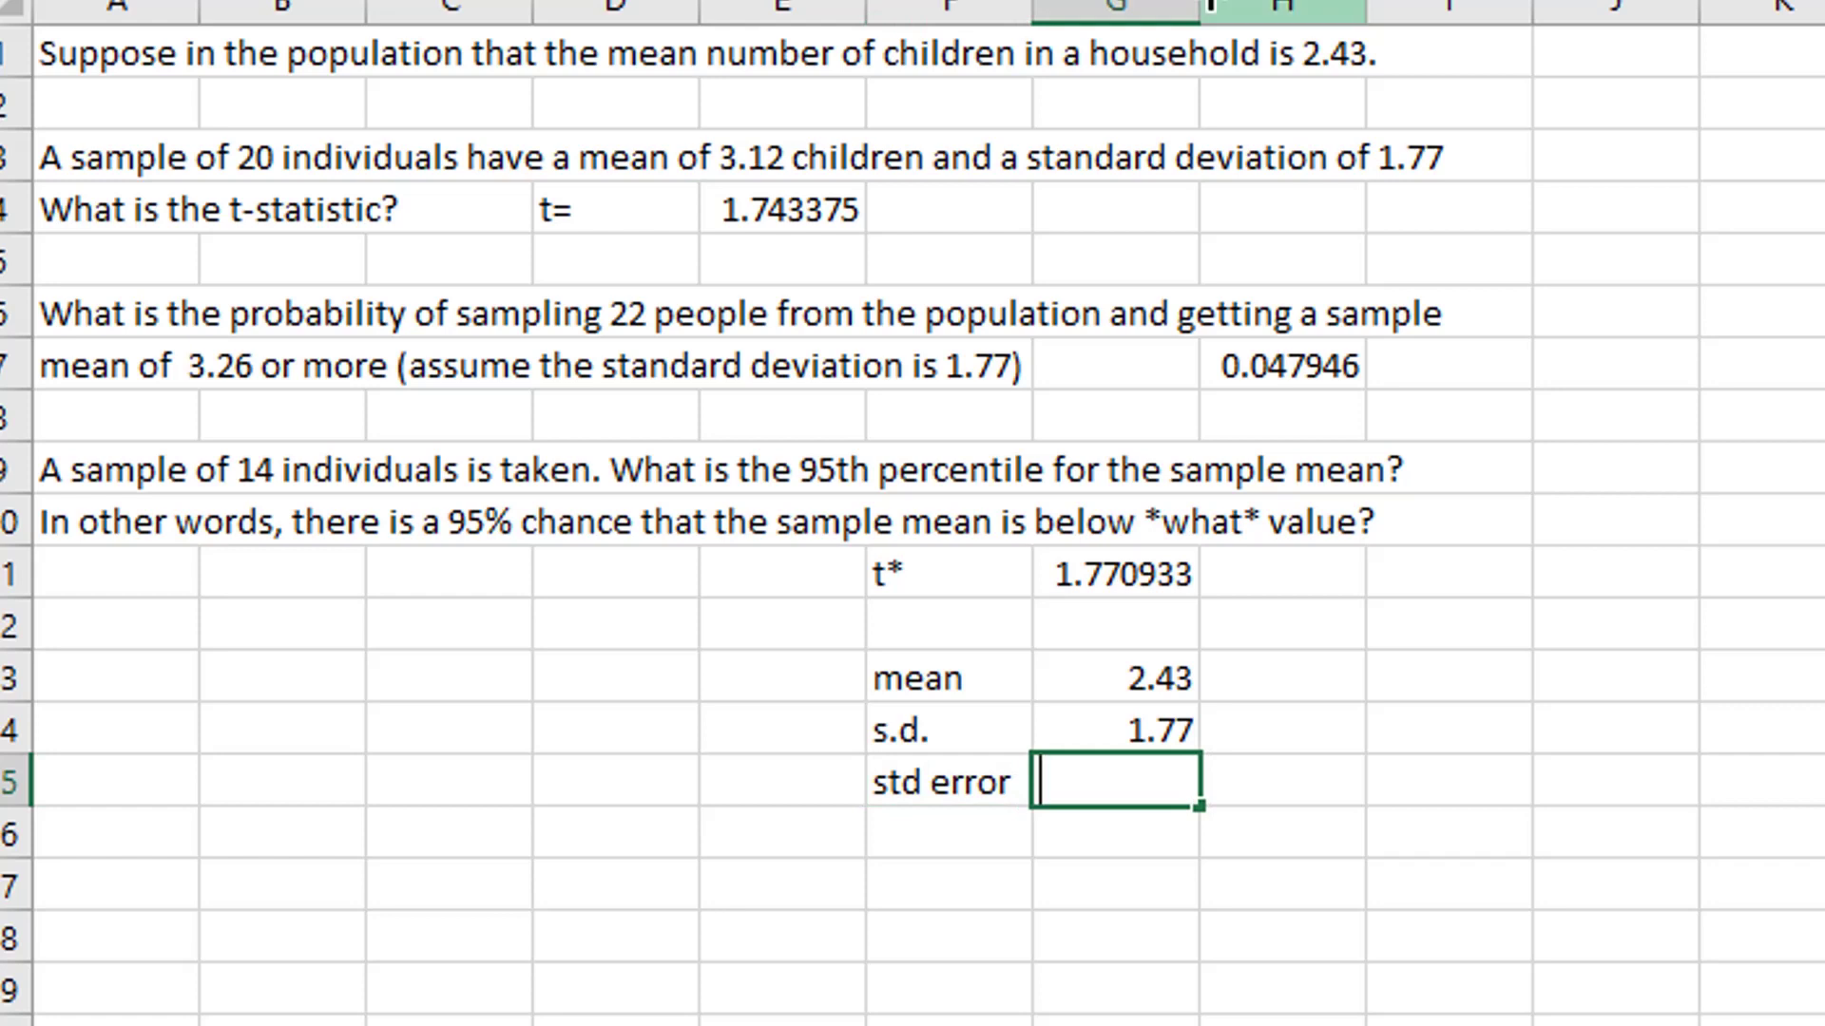
text(=)
key(Up)
text(/)
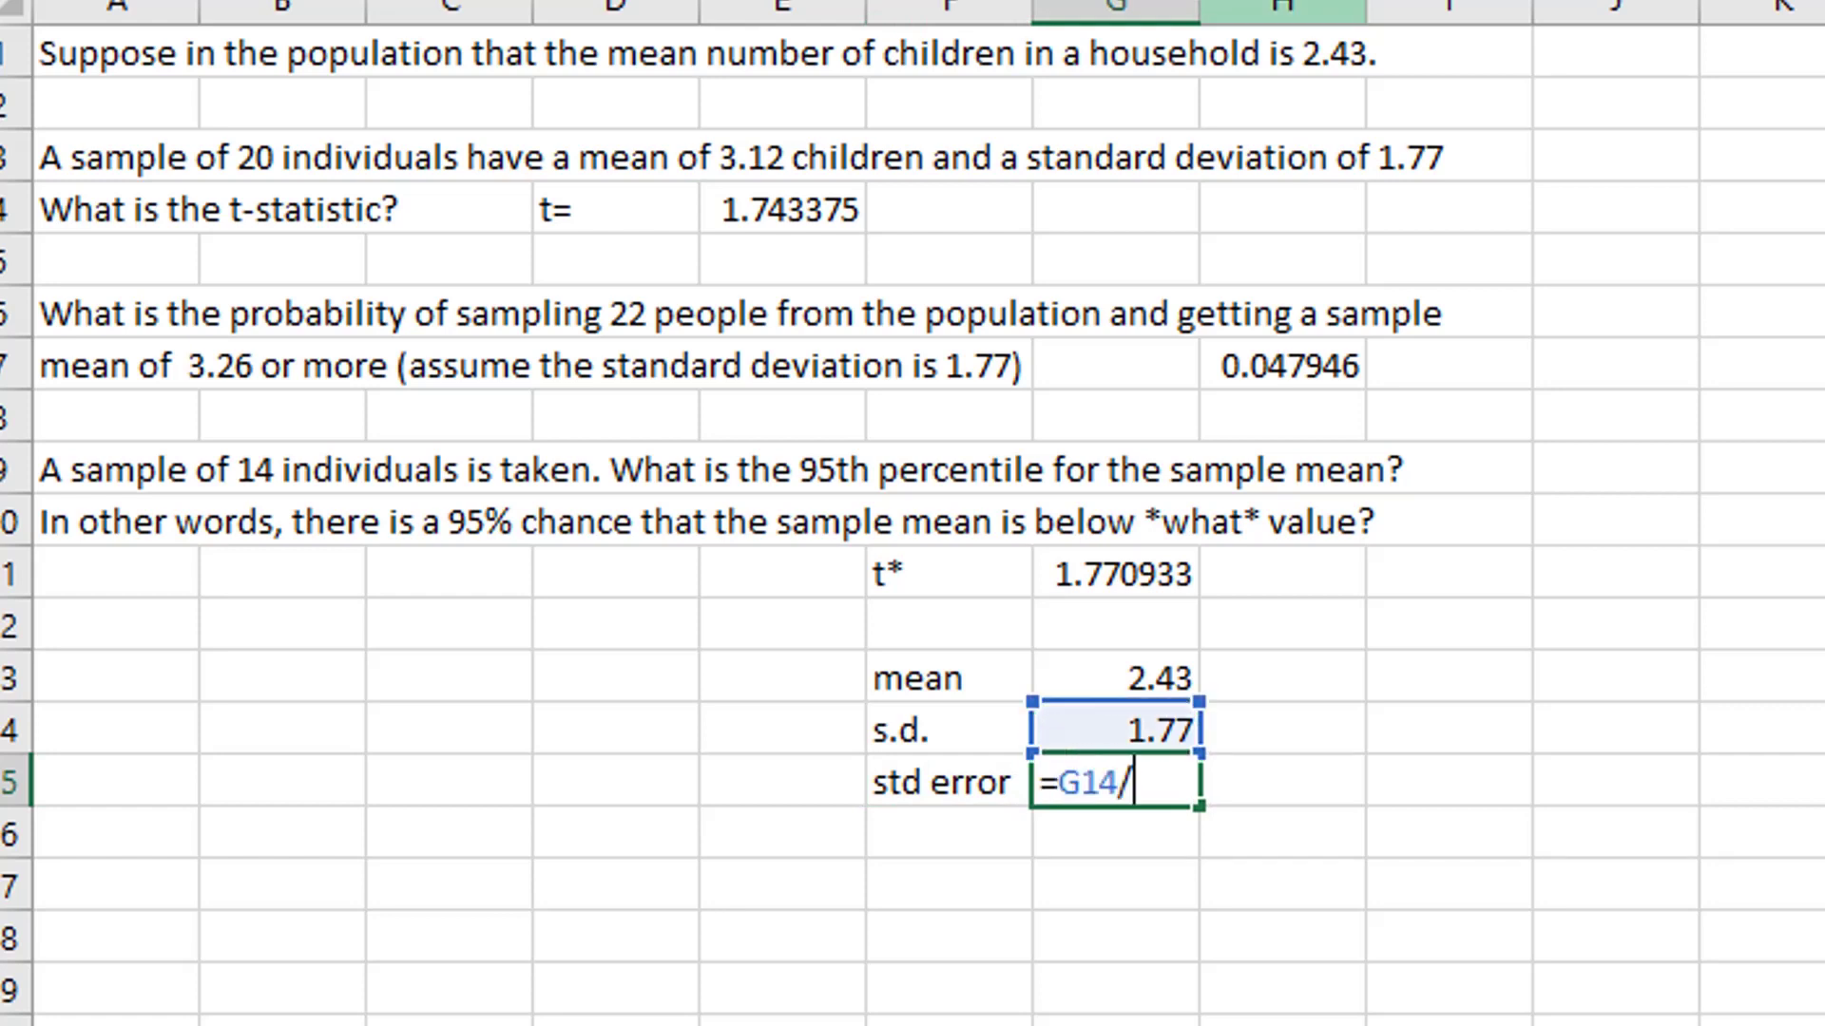
text(sqrt(n)
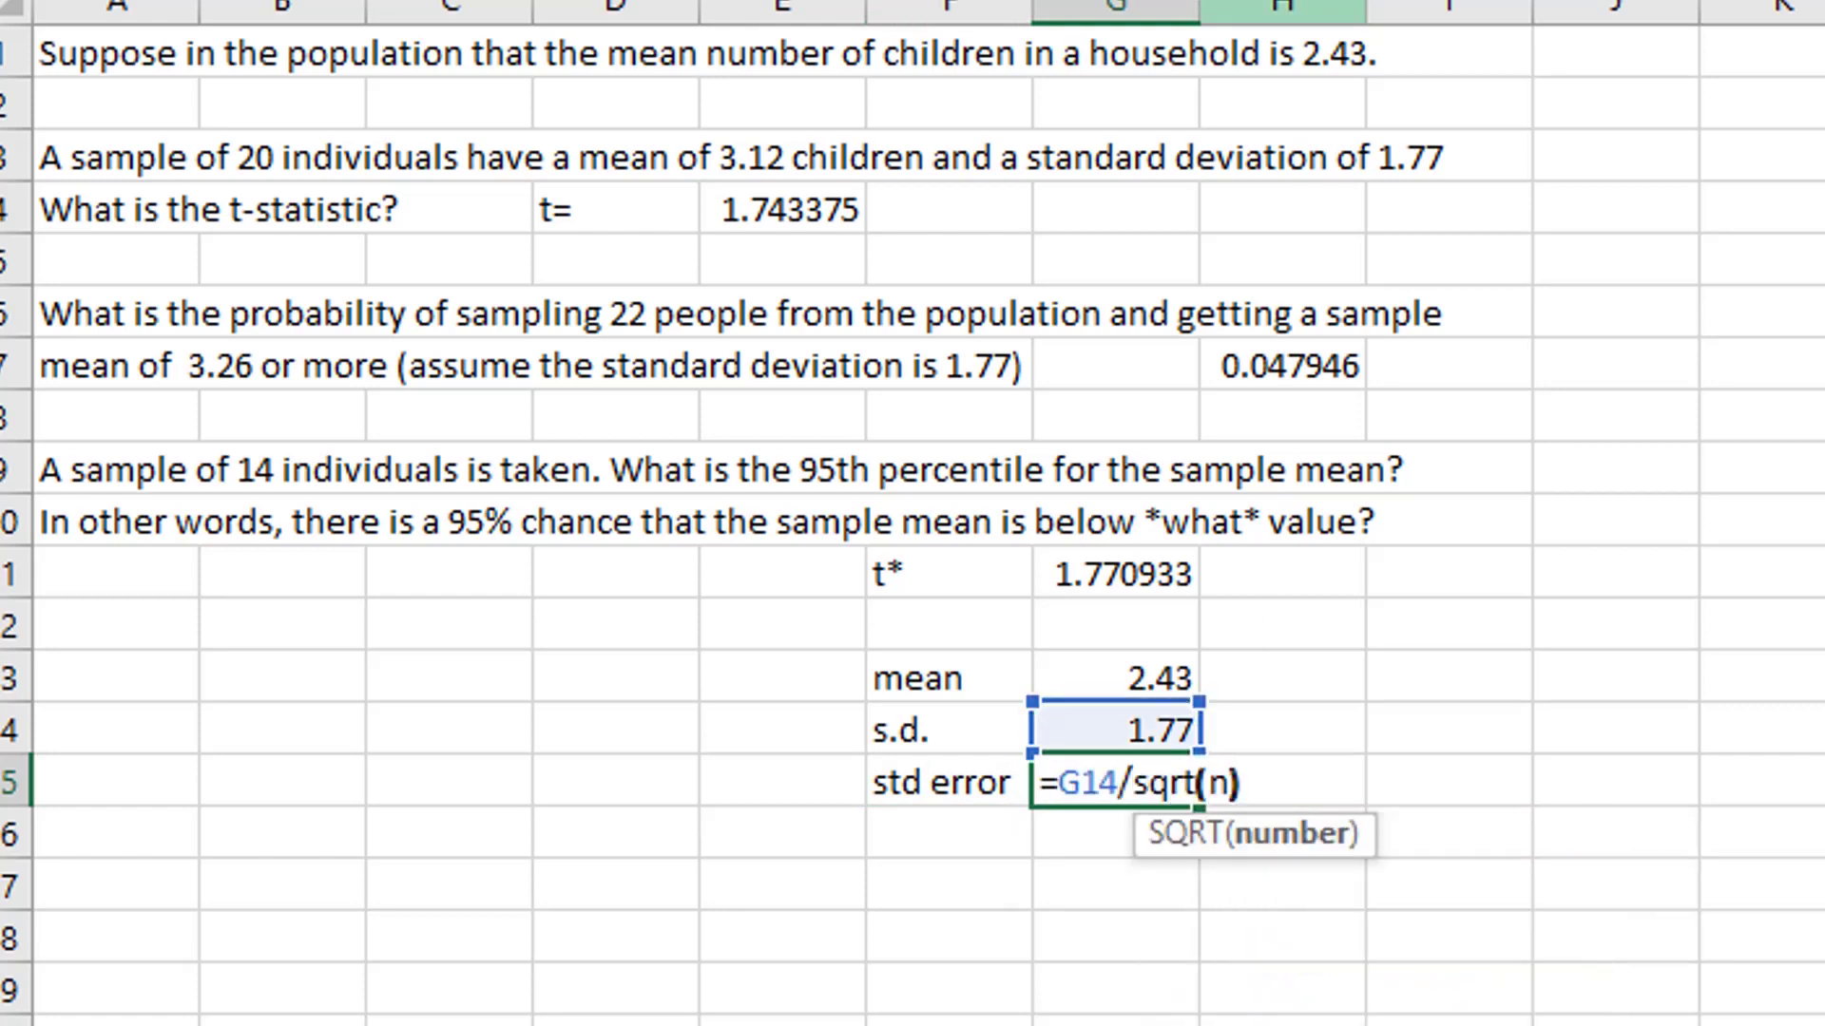
key(BackSpace)
text(14))
key(Return)
key(Left)
key(Down)
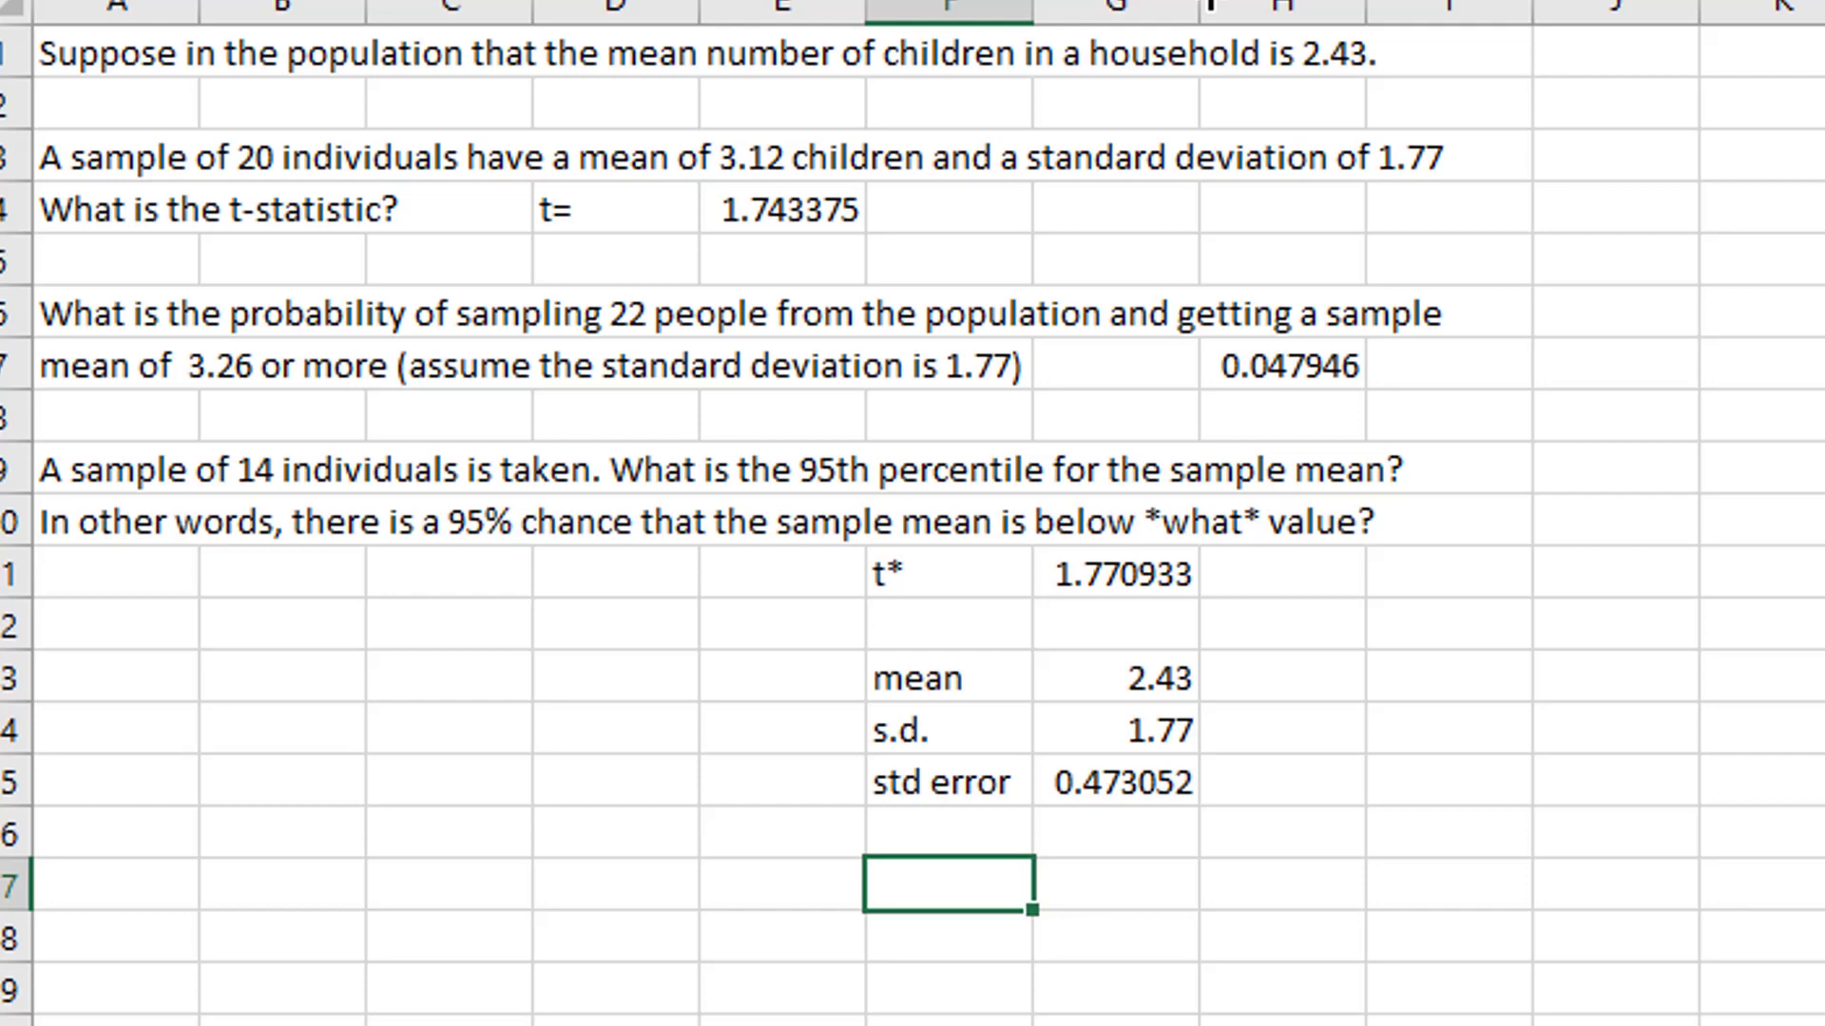
Step: Label F17 '#children' and enter =G13+G11*G15 in G17, giving 3.267744
text(#children)
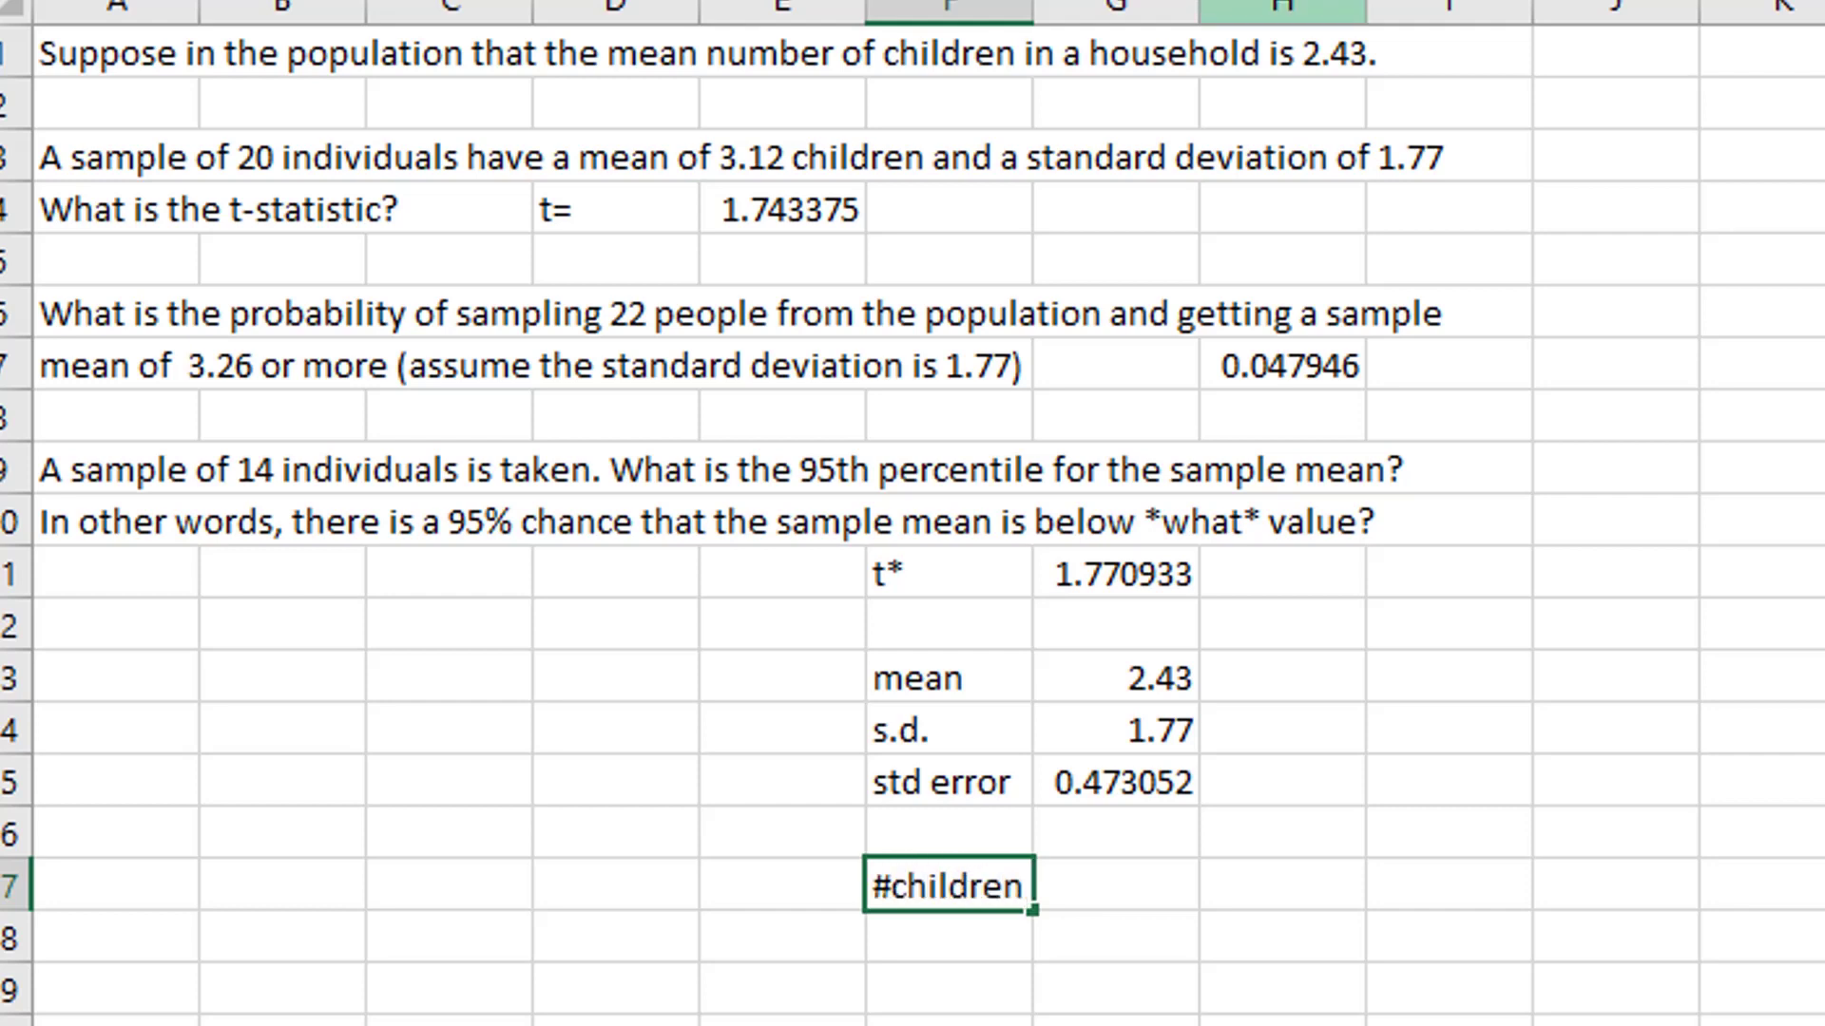
key(Tab)
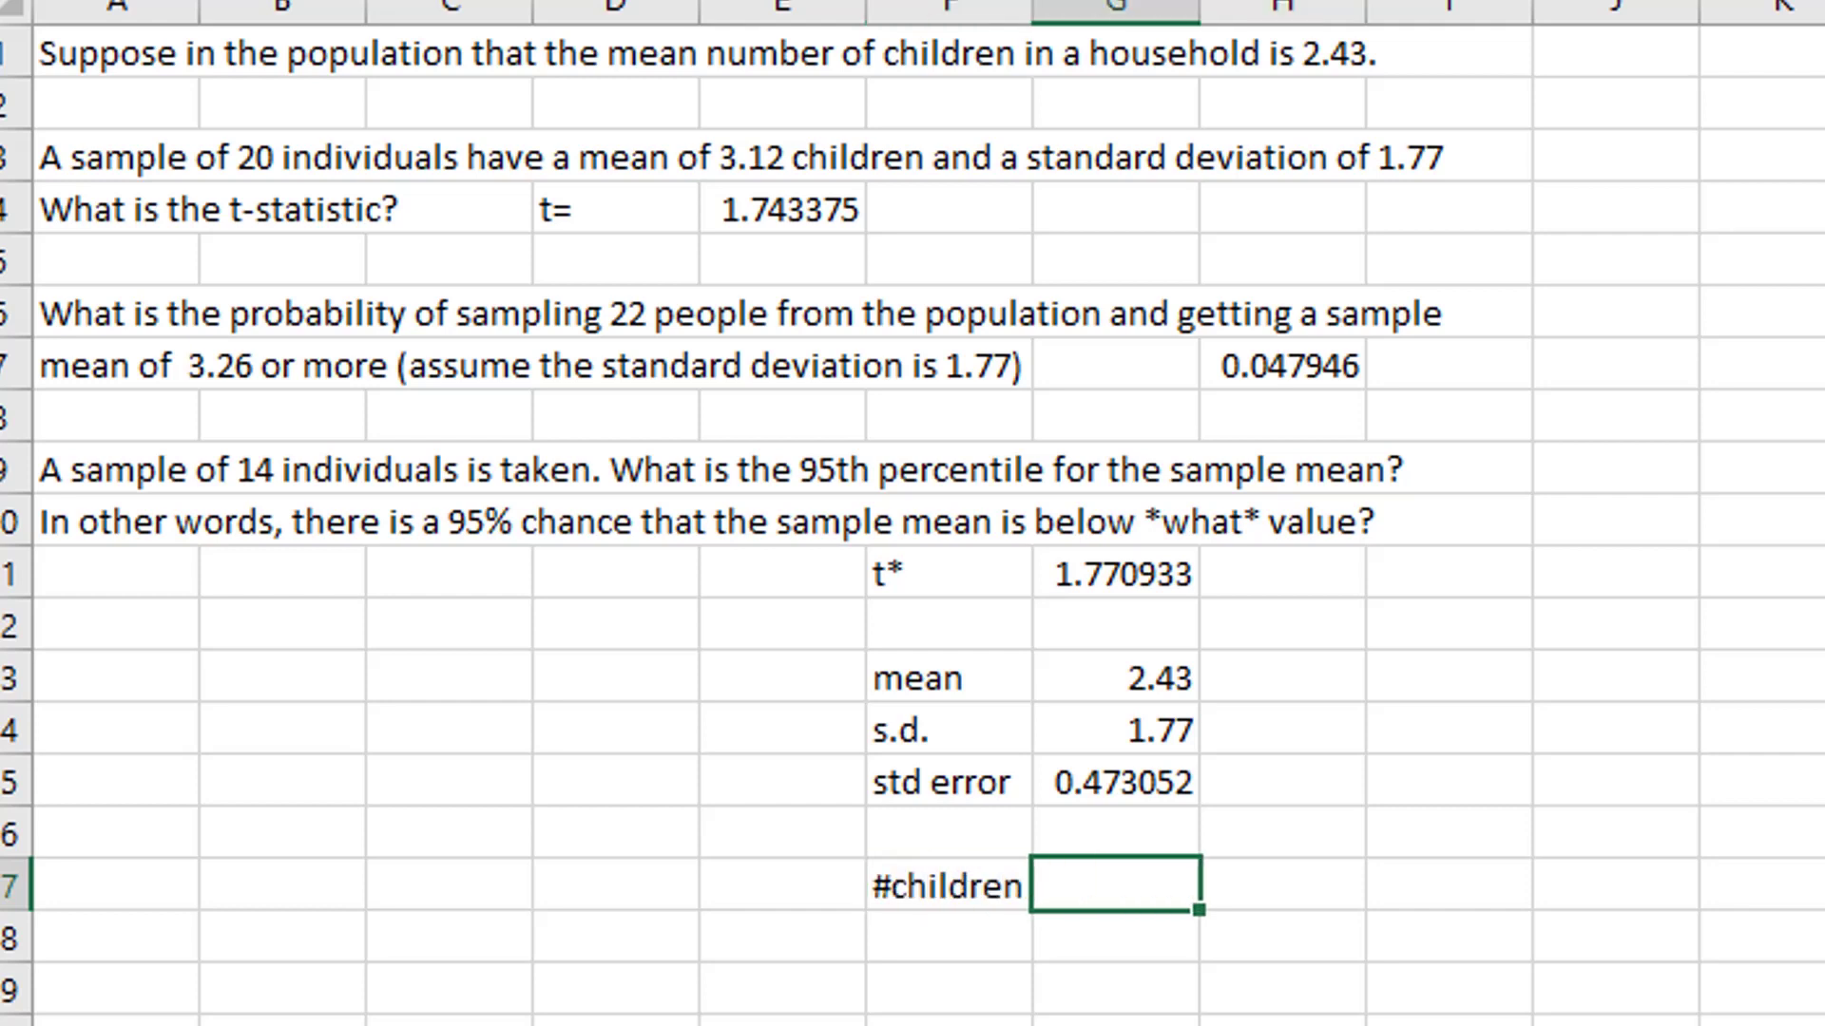
text(=)
click(1088, 679)
text(+)
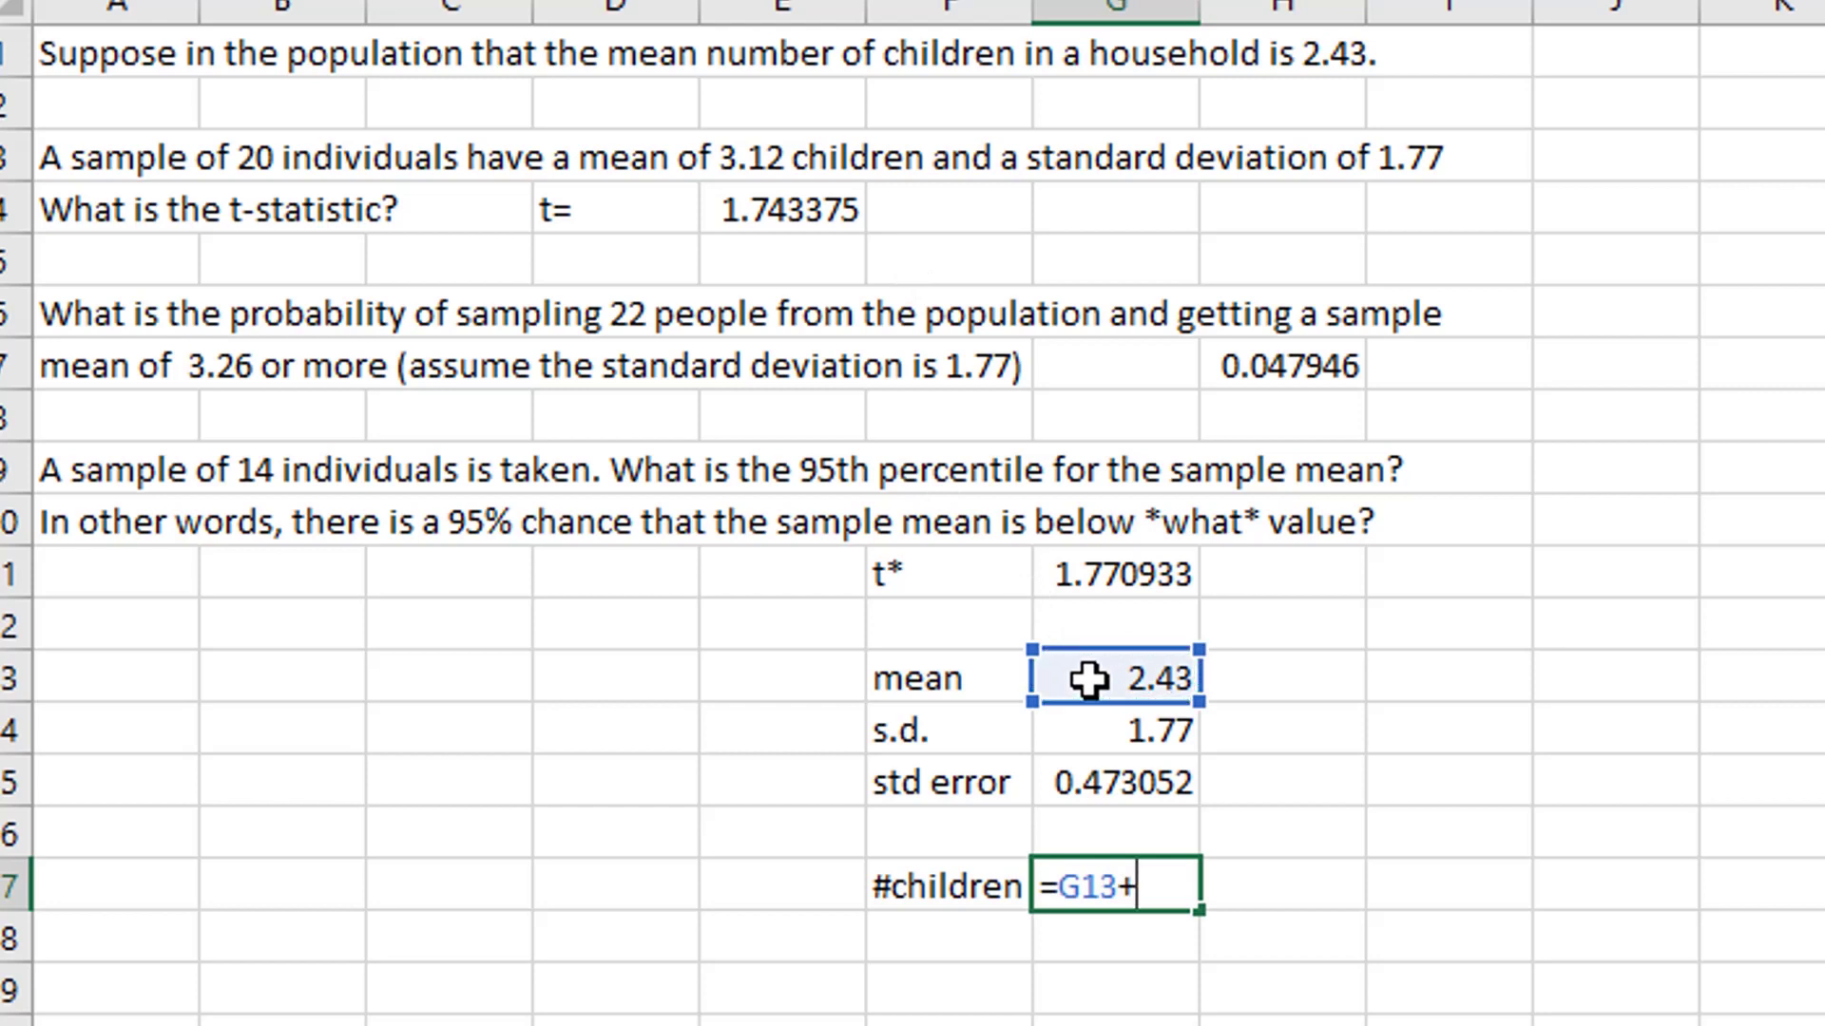
click(1108, 574)
text(*)
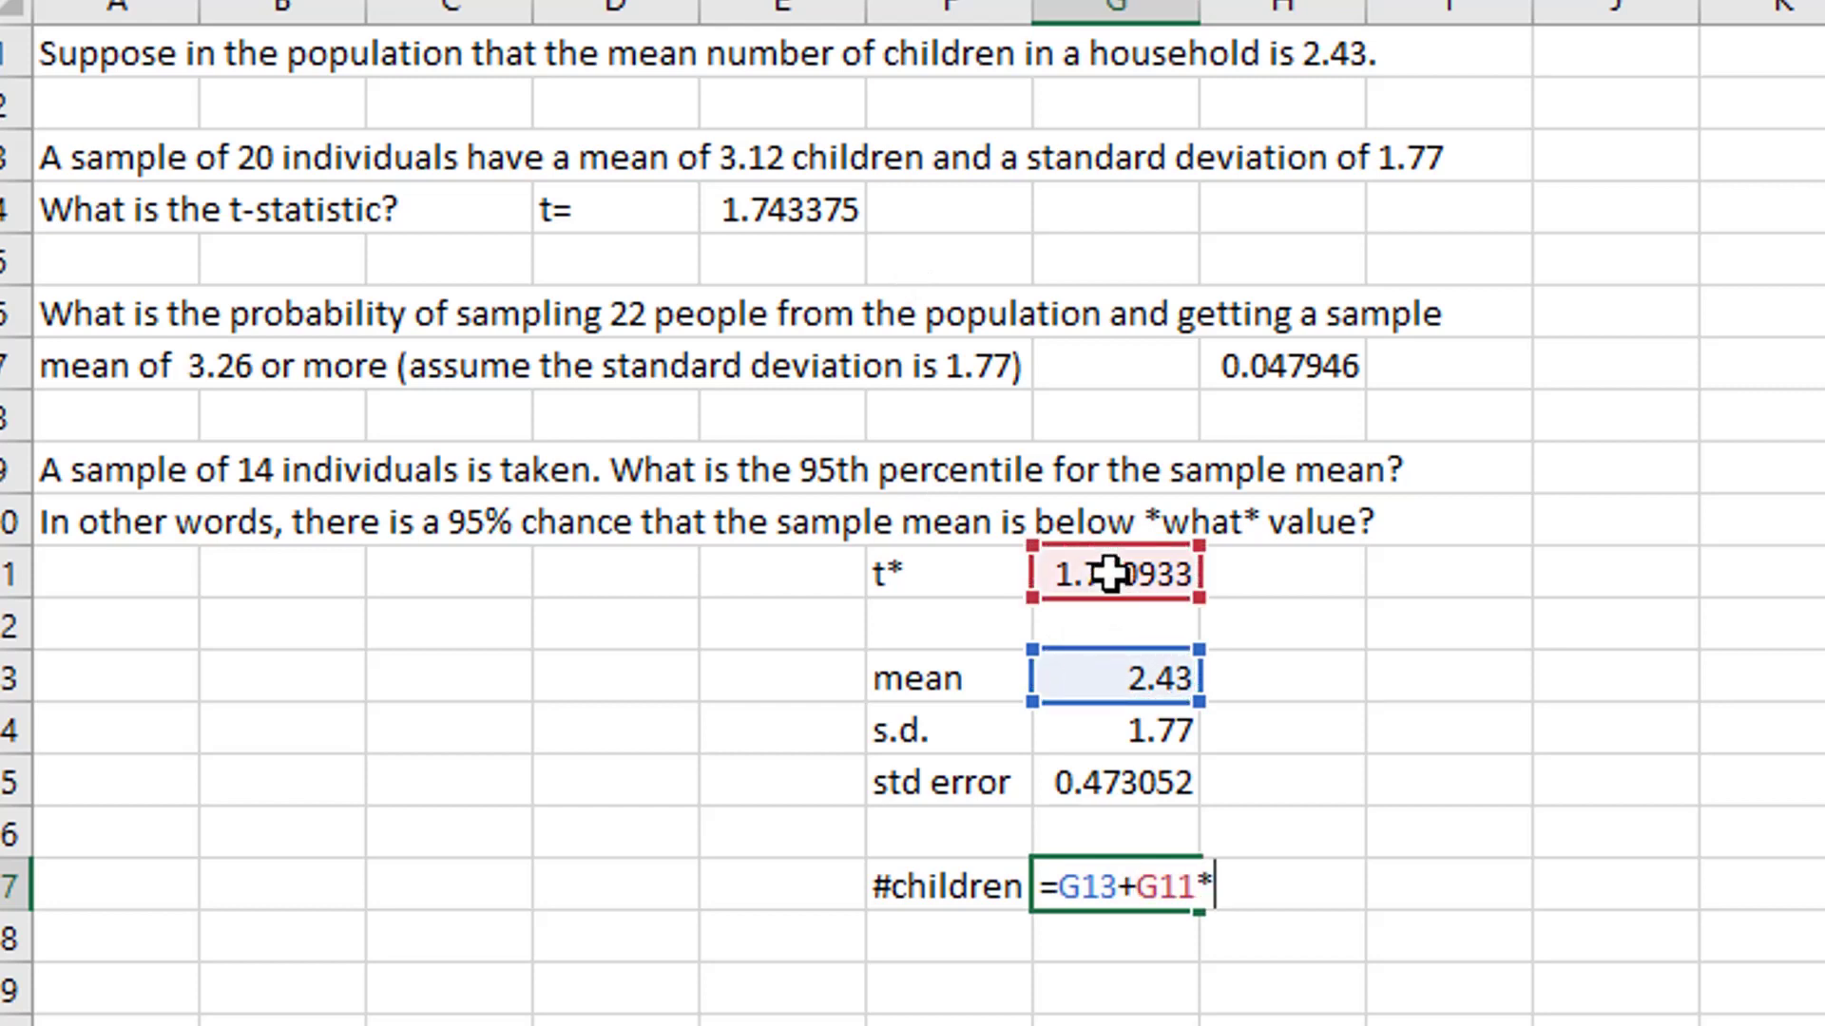
click(1120, 774)
key(Return)
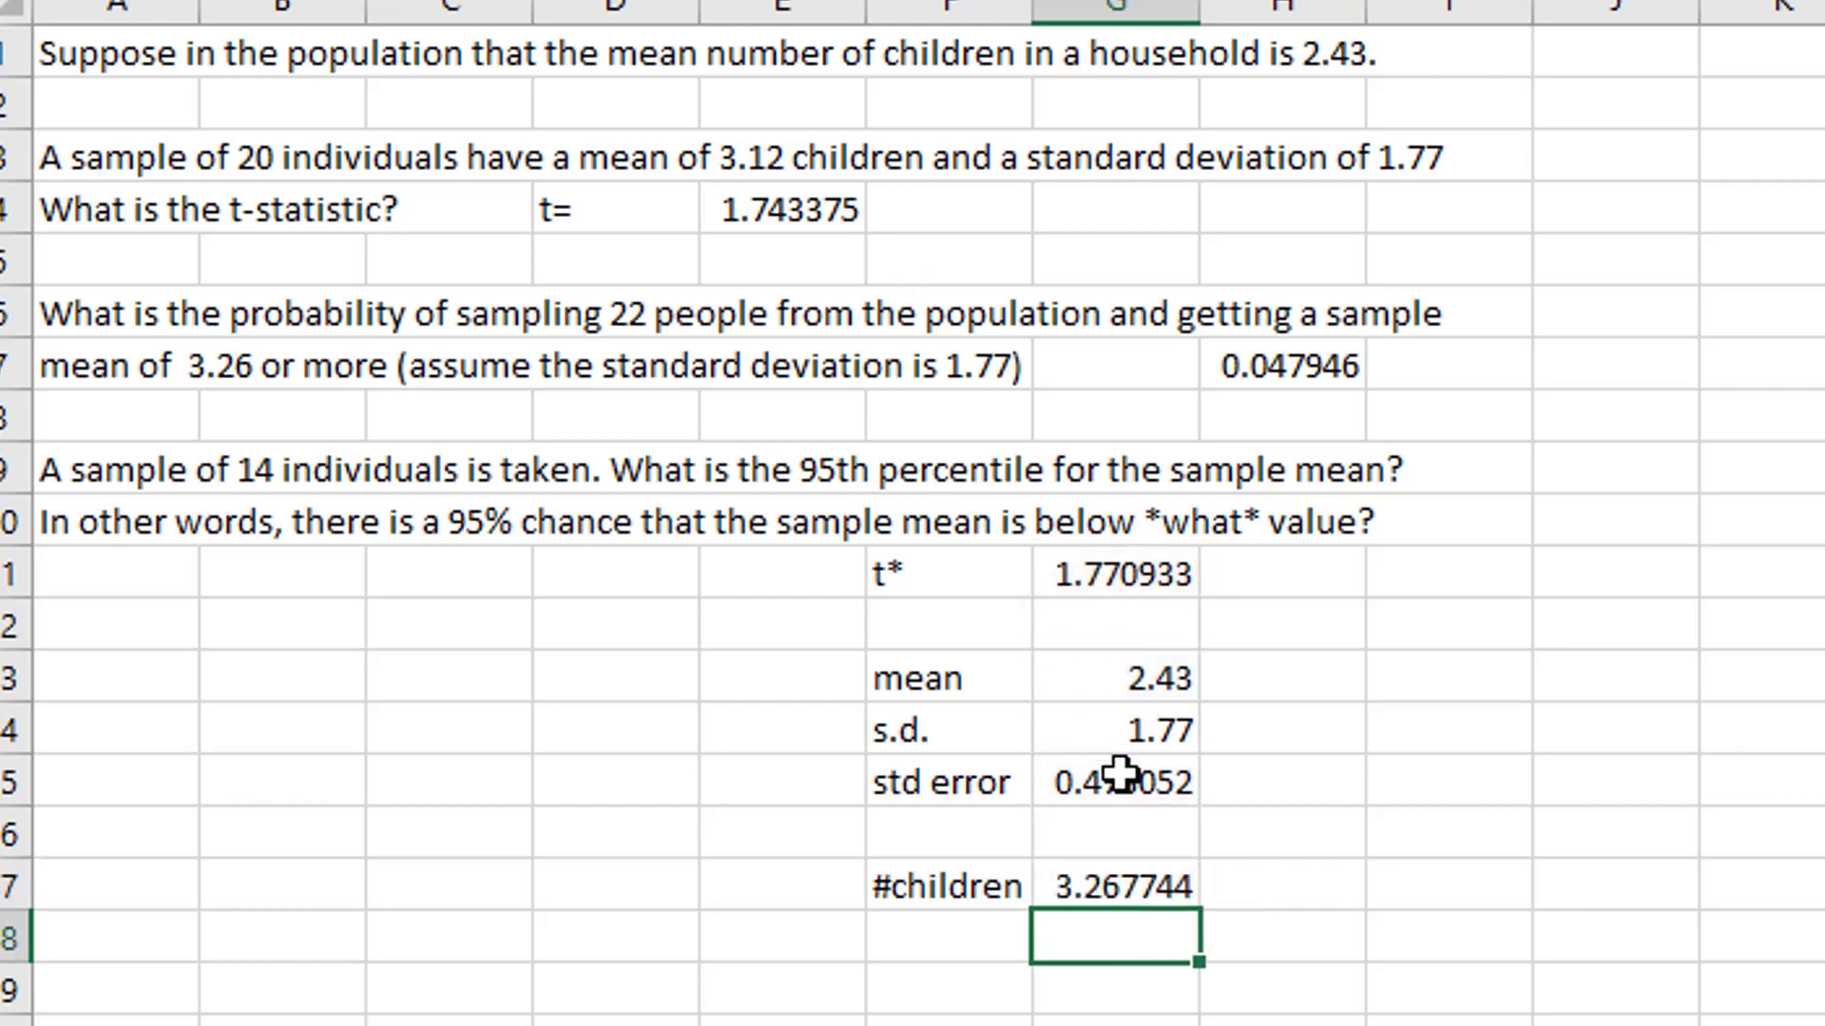